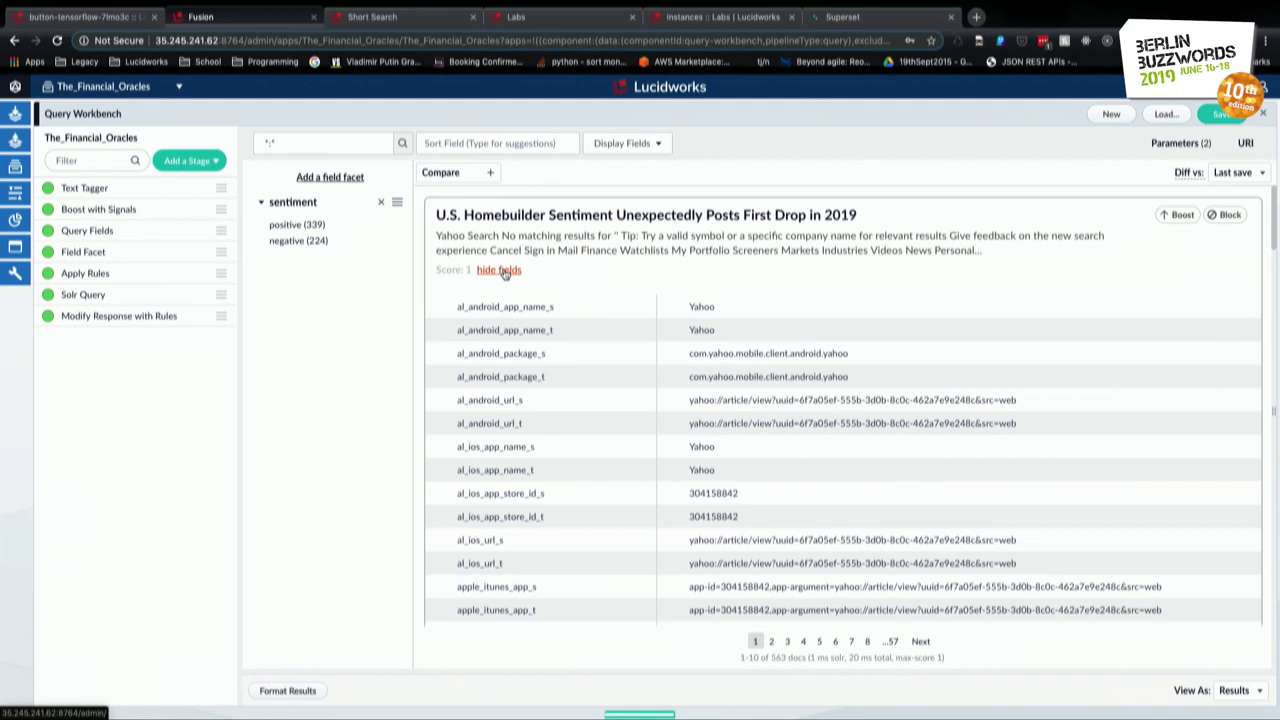
Examine the indexed fields of the U.S. Homebuilder Sentiment article down to its sentiment field.
{"action": "scroll", "coordinate": [638, 409], "scroll_direction": "down", "scroll_amount": 10}
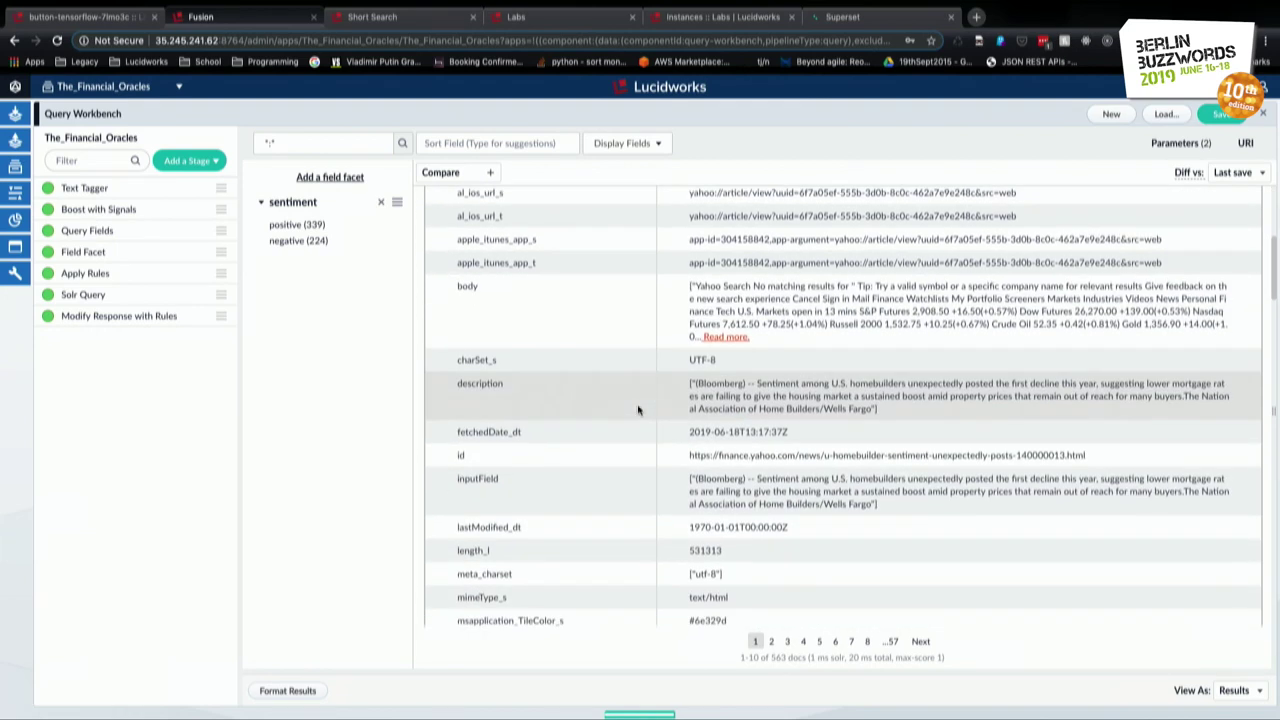
{"action": "scroll", "coordinate": [638, 409], "scroll_direction": "down", "scroll_amount": 10}
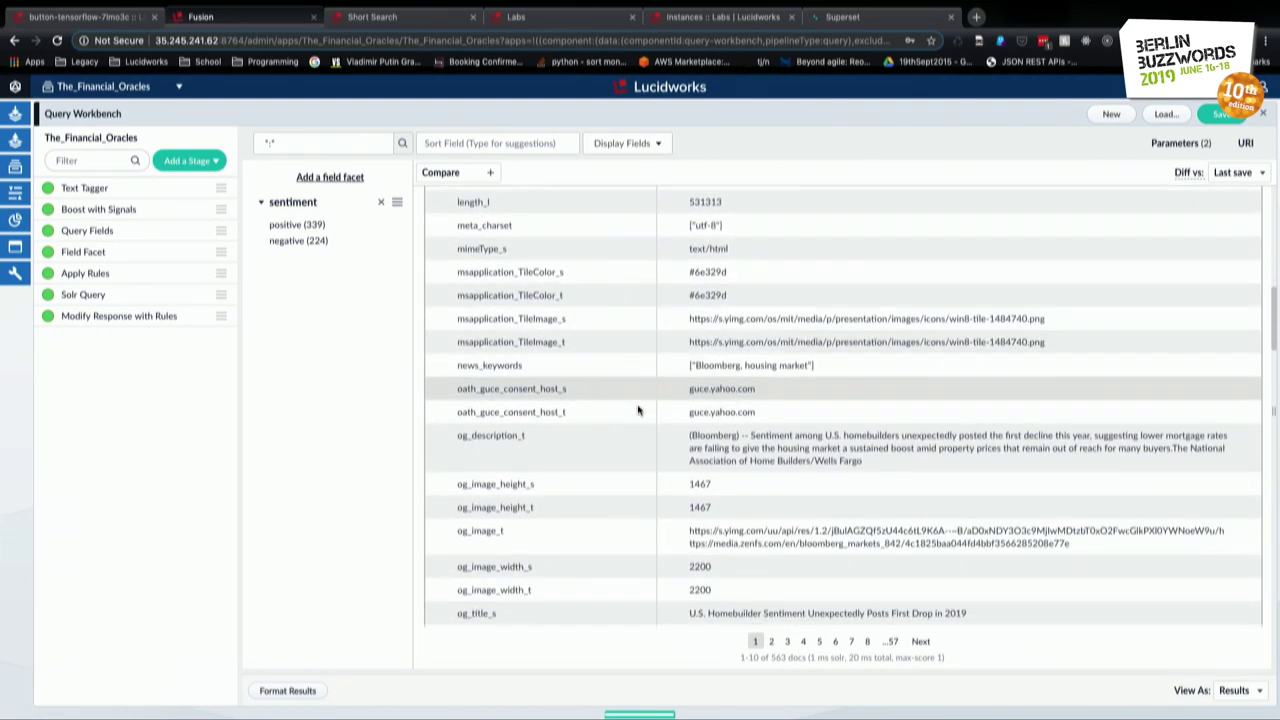
{"action": "scroll", "coordinate": [638, 409], "scroll_direction": "down", "scroll_amount": 3}
{"action": "scroll", "coordinate": [638, 409], "scroll_direction": "down", "scroll_amount": 9}
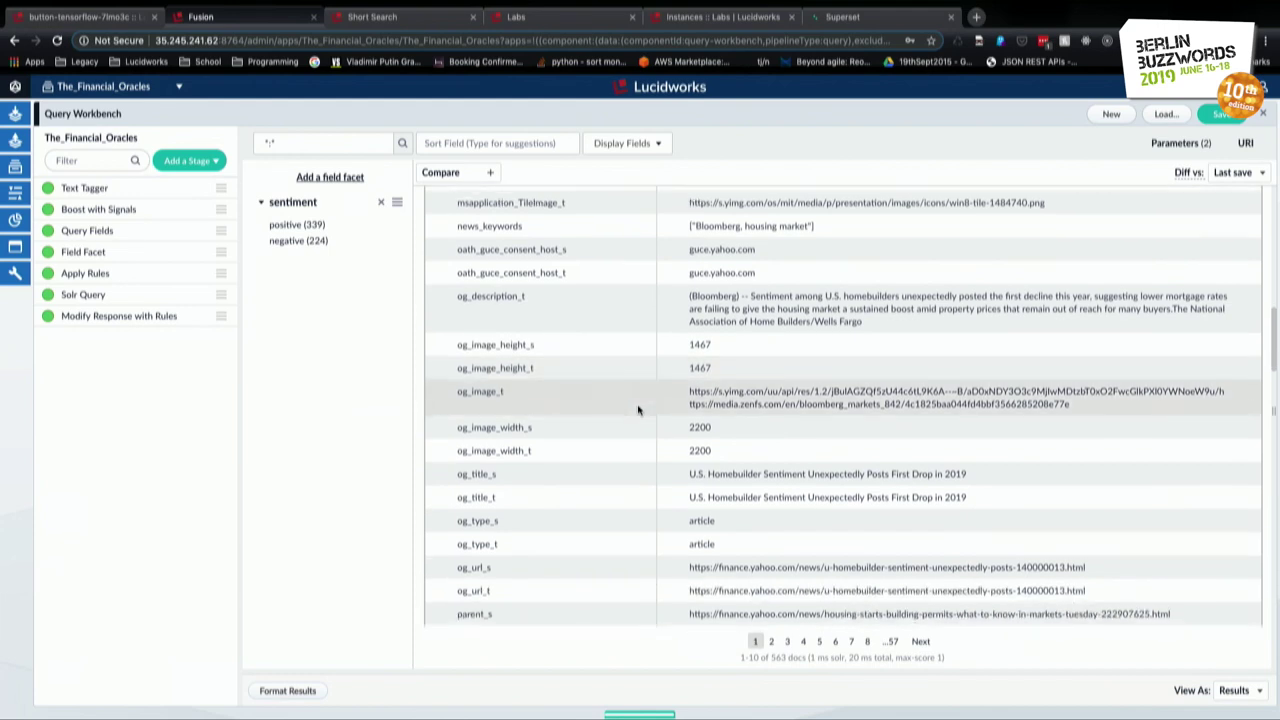
{"action": "scroll", "coordinate": [638, 409], "scroll_direction": "down", "scroll_amount": 3}
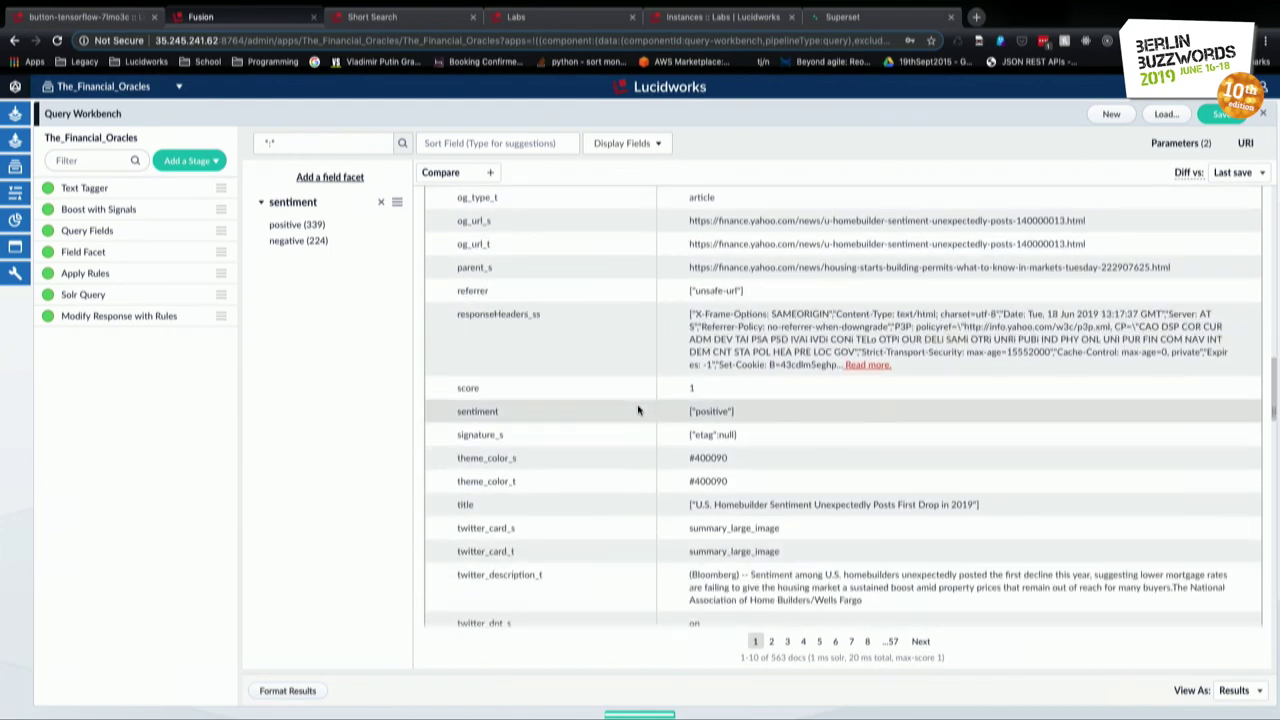
{"action": "scroll", "coordinate": [638, 409], "scroll_direction": "down", "scroll_amount": 1}
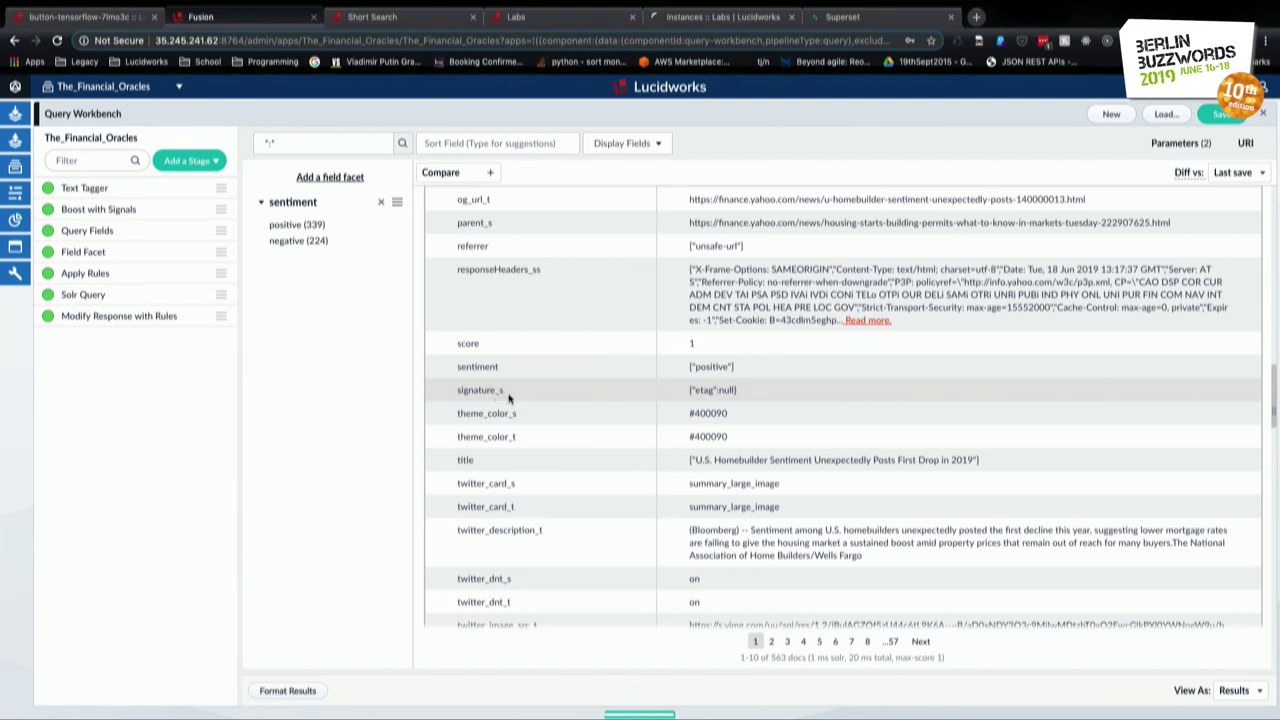
{"action": "scroll", "coordinate": [508, 398], "scroll_direction": "up", "scroll_amount": 2}
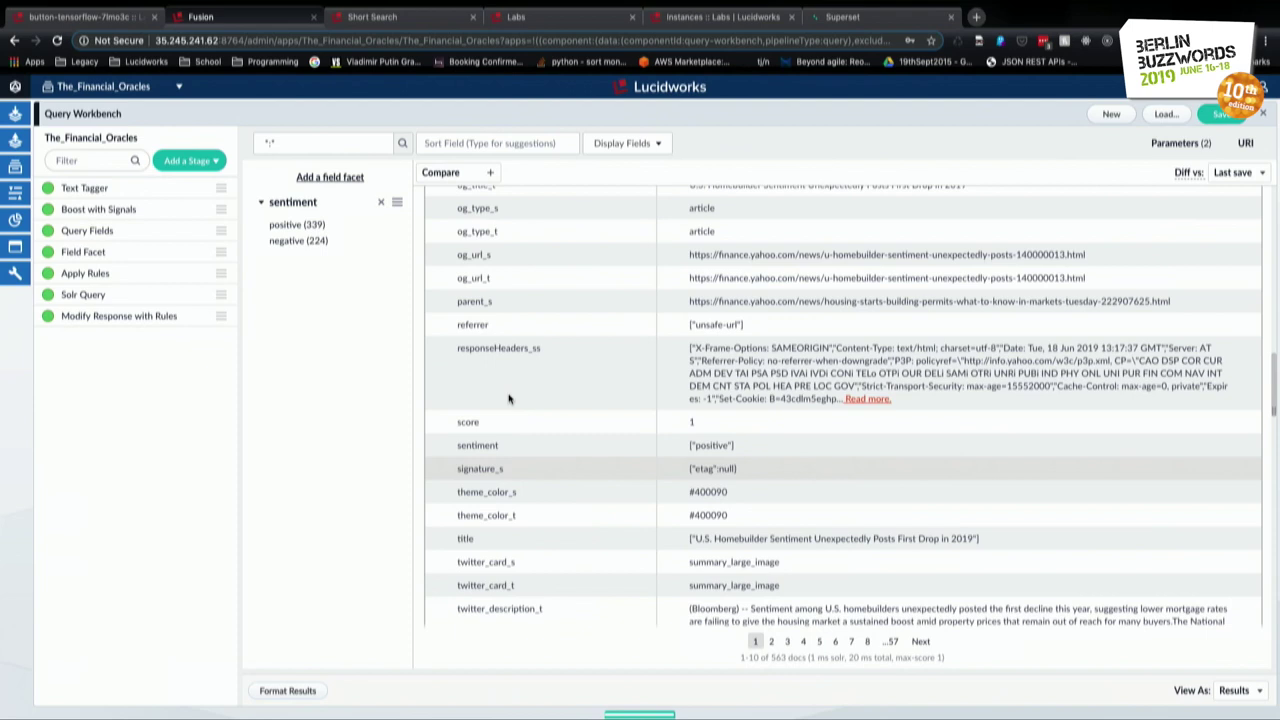
{"action": "double_click", "coordinate": [502, 455]}
{"action": "left_click", "coordinate": [454, 455]}
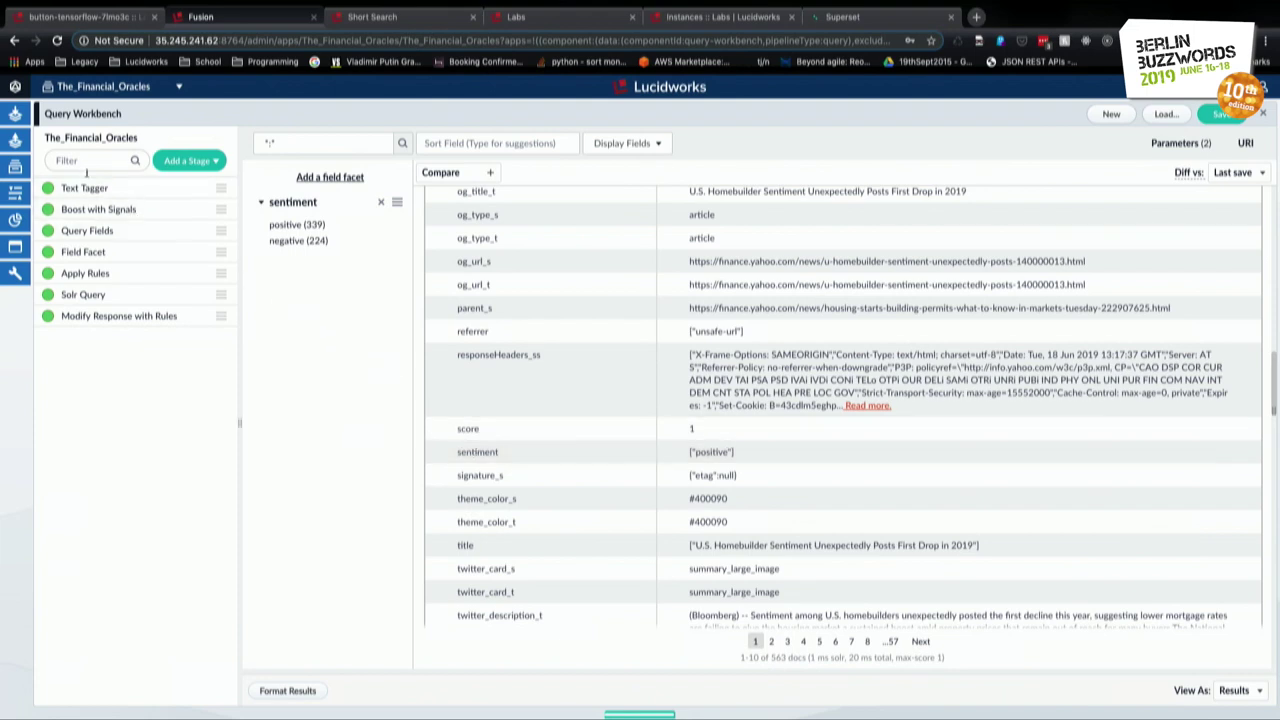
Open the Index Workbench, load the web_finance_yahoo_com datasource and dismiss the simulation wait dialog.
{"action": "mouse_move", "coordinate": [17, 113]}
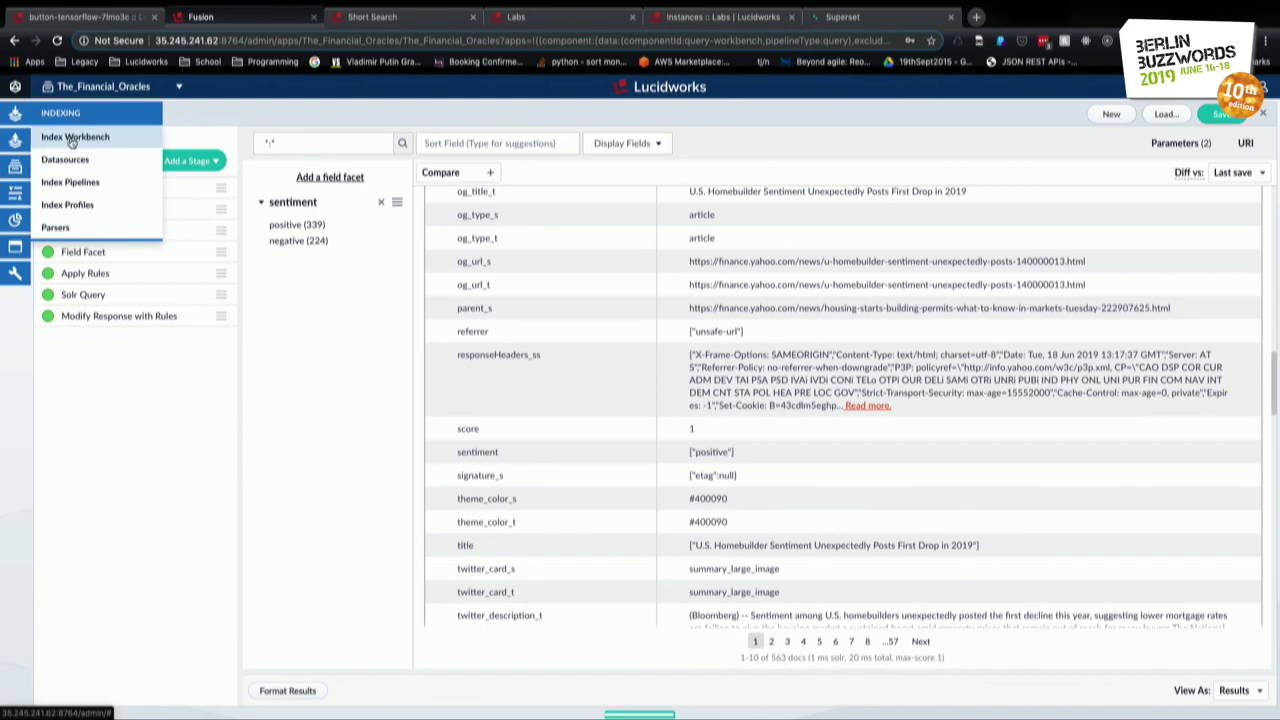
{"action": "left_click", "coordinate": [78, 180]}
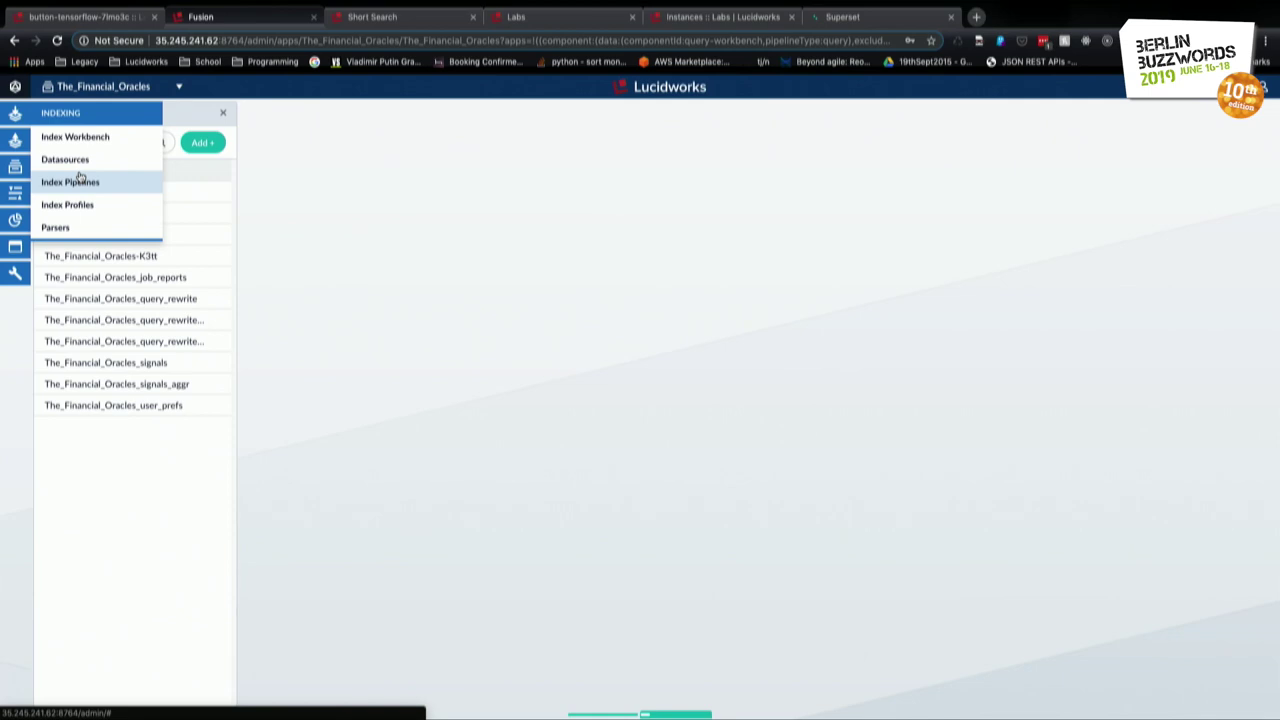
{"action": "left_click", "coordinate": [80, 179]}
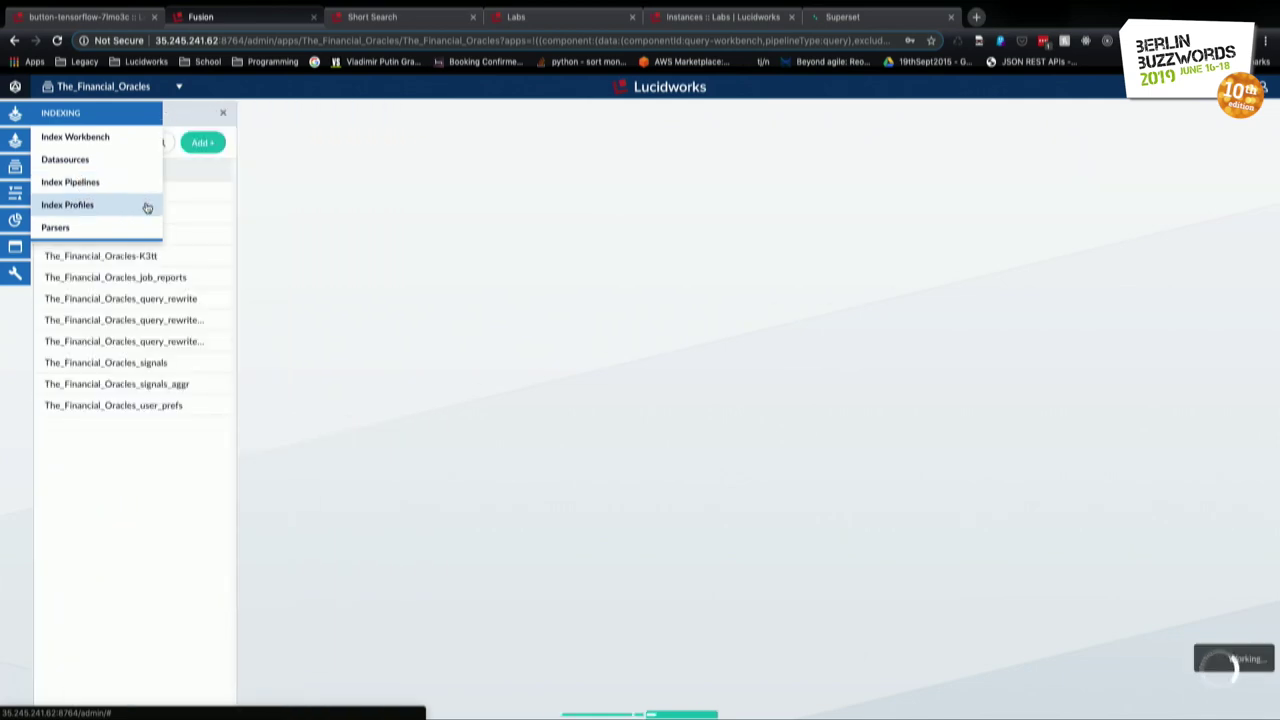
{"action": "mouse_move", "coordinate": [12, 118]}
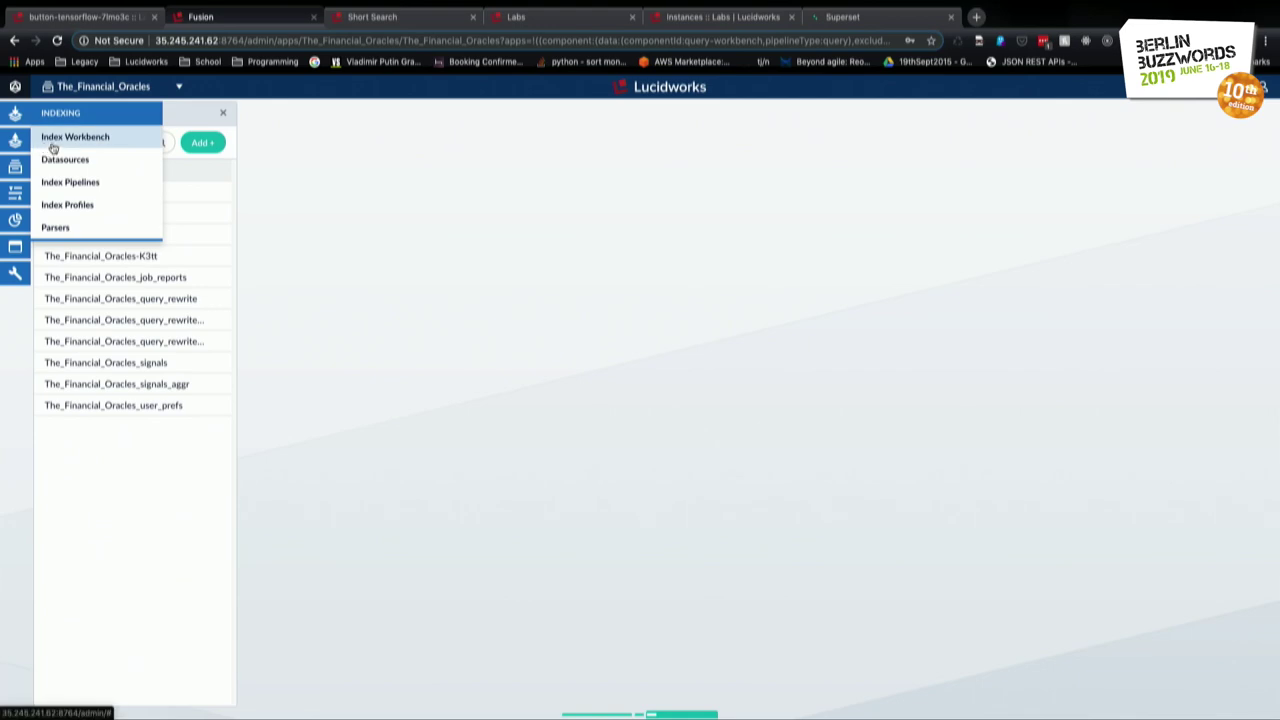
{"action": "left_click", "coordinate": [53, 147]}
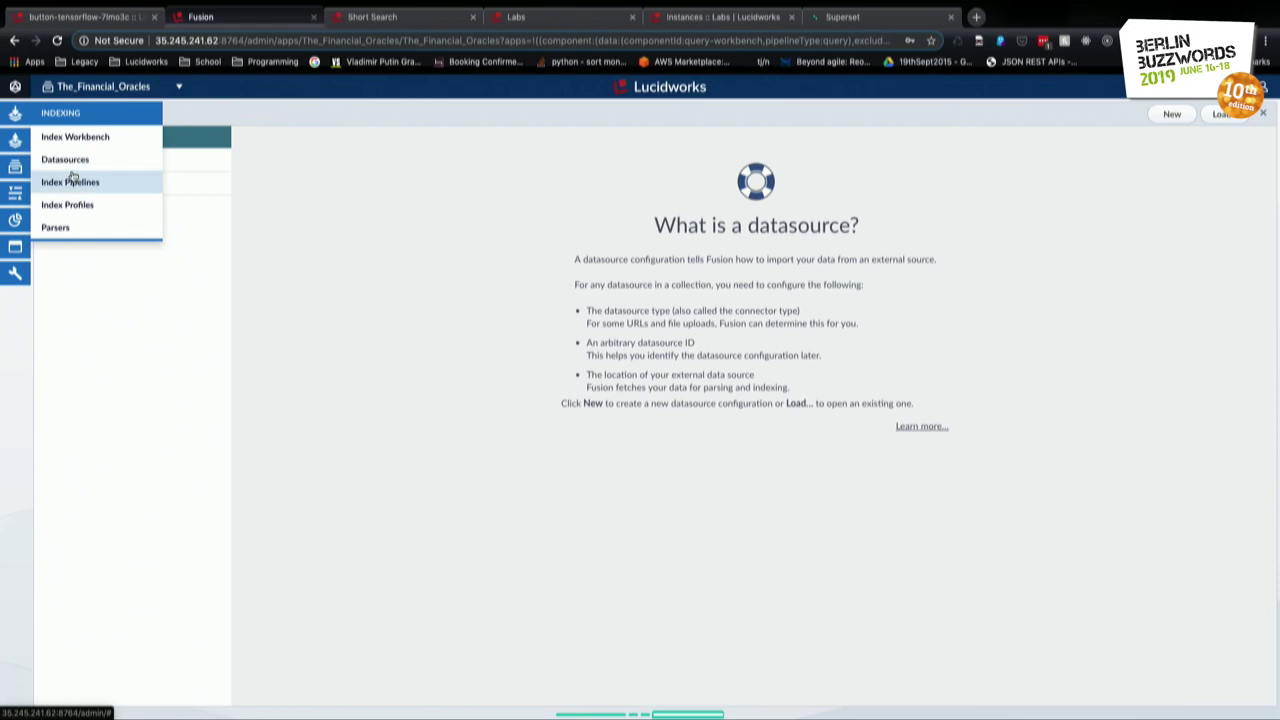
{"action": "left_click", "coordinate": [1217, 116]}
{"action": "left_click", "coordinate": [1146, 167]}
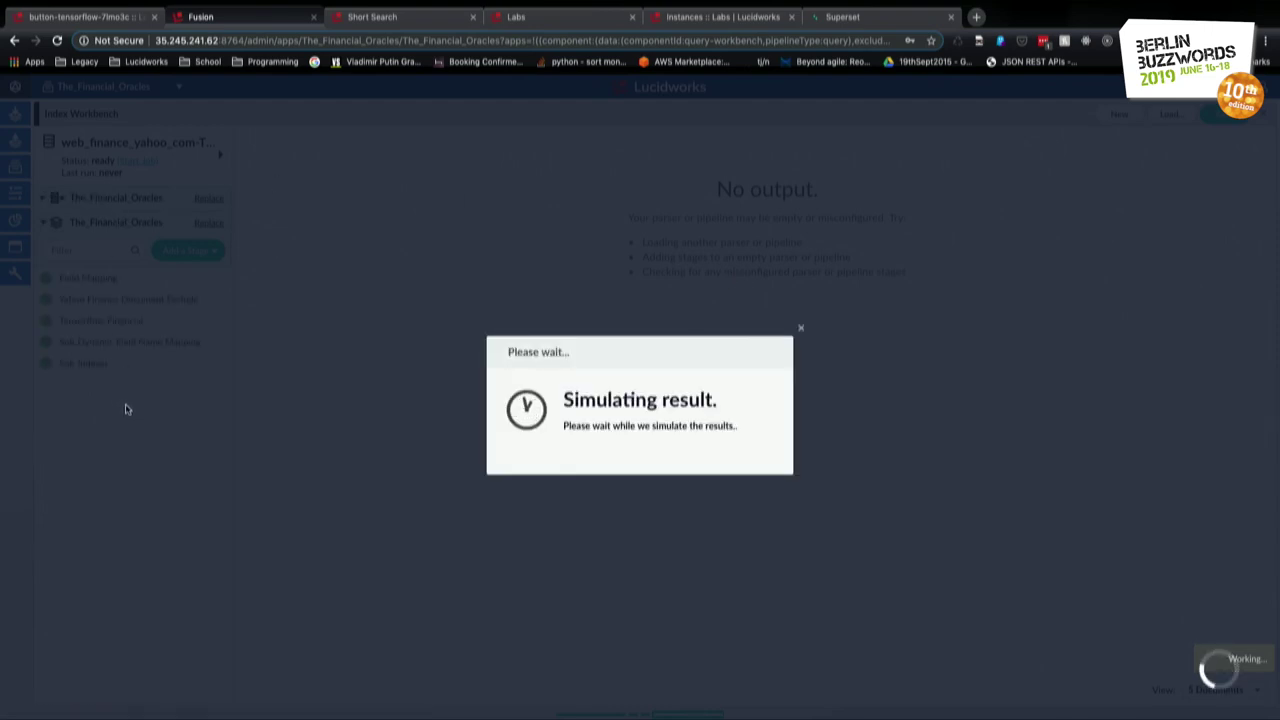
{"action": "left_click", "coordinate": [800, 331]}
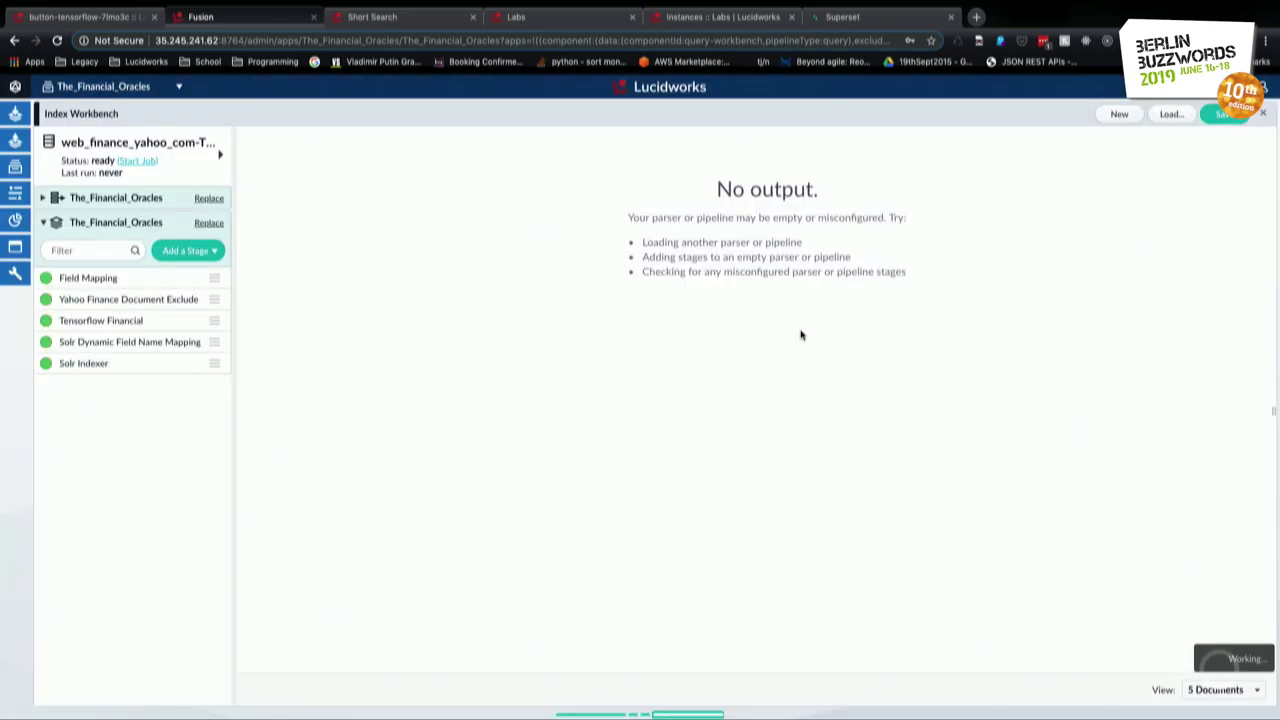
Open the Tensorflow Financial stage and review its machine learning model and field settings.
{"action": "left_click", "coordinate": [97, 322]}
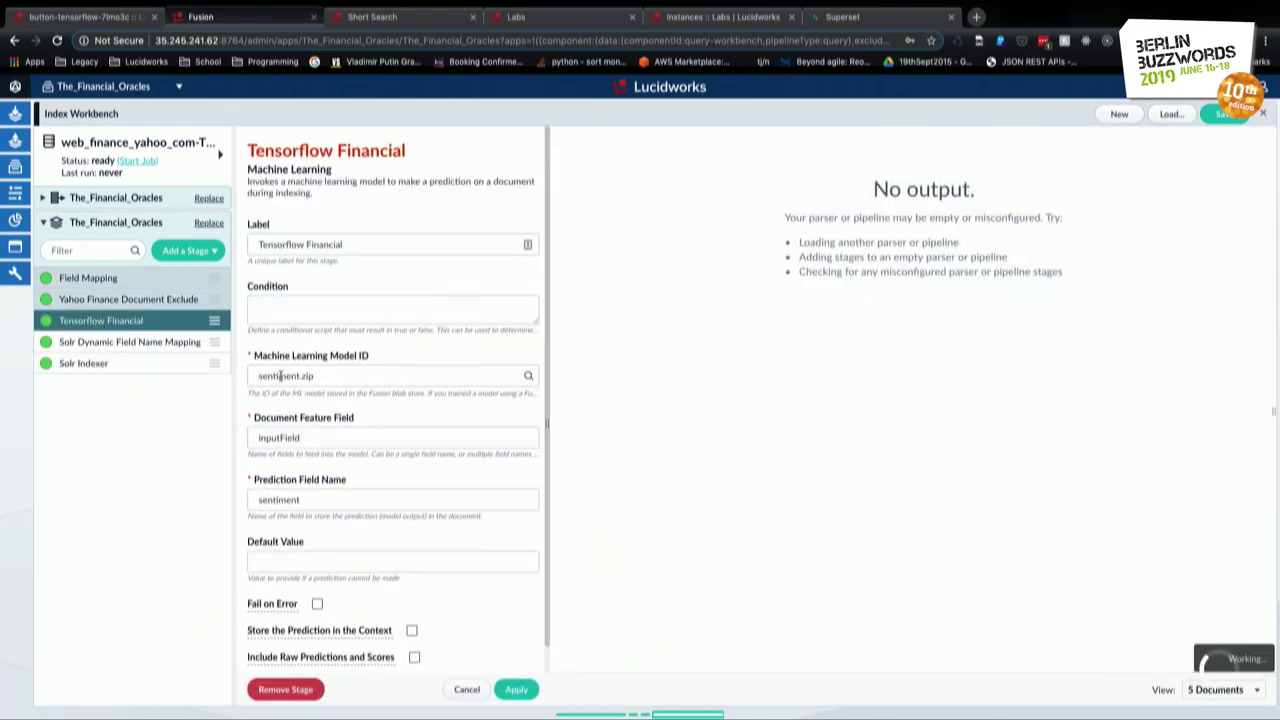
{"action": "scroll", "coordinate": [323, 503], "scroll_direction": "down", "scroll_amount": 1}
{"action": "scroll", "coordinate": [321, 500], "scroll_direction": "up", "scroll_amount": 1}
{"action": "scroll", "coordinate": [321, 500], "scroll_direction": "down", "scroll_amount": 1}
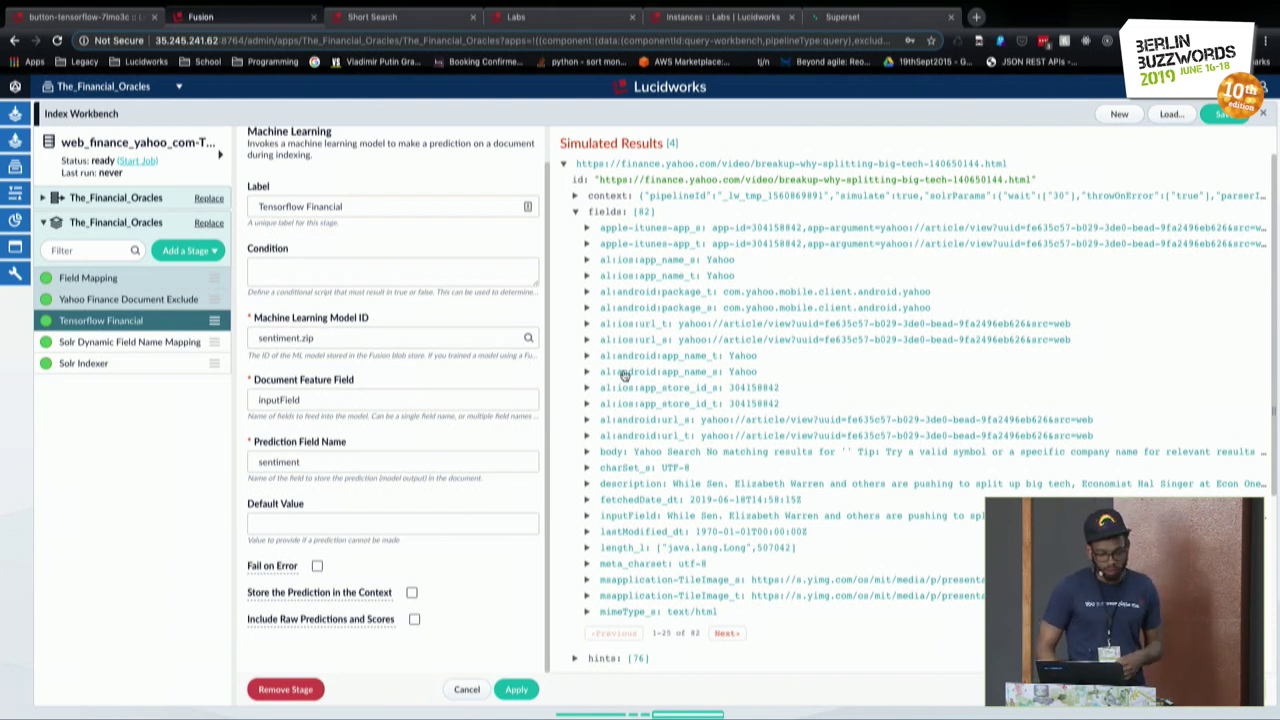
Expand the body field of the first simulated document and look through its neighbouring fields.
{"action": "scroll", "coordinate": [622, 374], "scroll_direction": "down", "scroll_amount": 2}
{"action": "scroll", "coordinate": [622, 374], "scroll_direction": "down", "scroll_amount": 1}
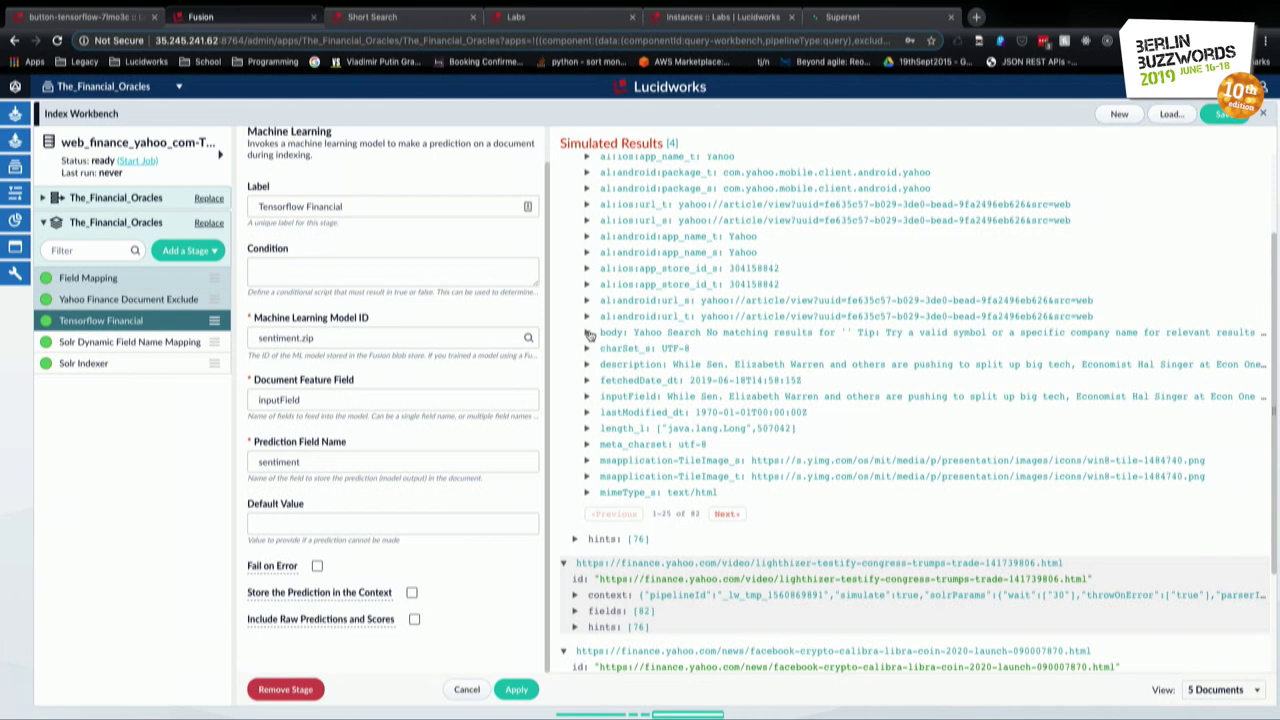
{"action": "left_click", "coordinate": [588, 334]}
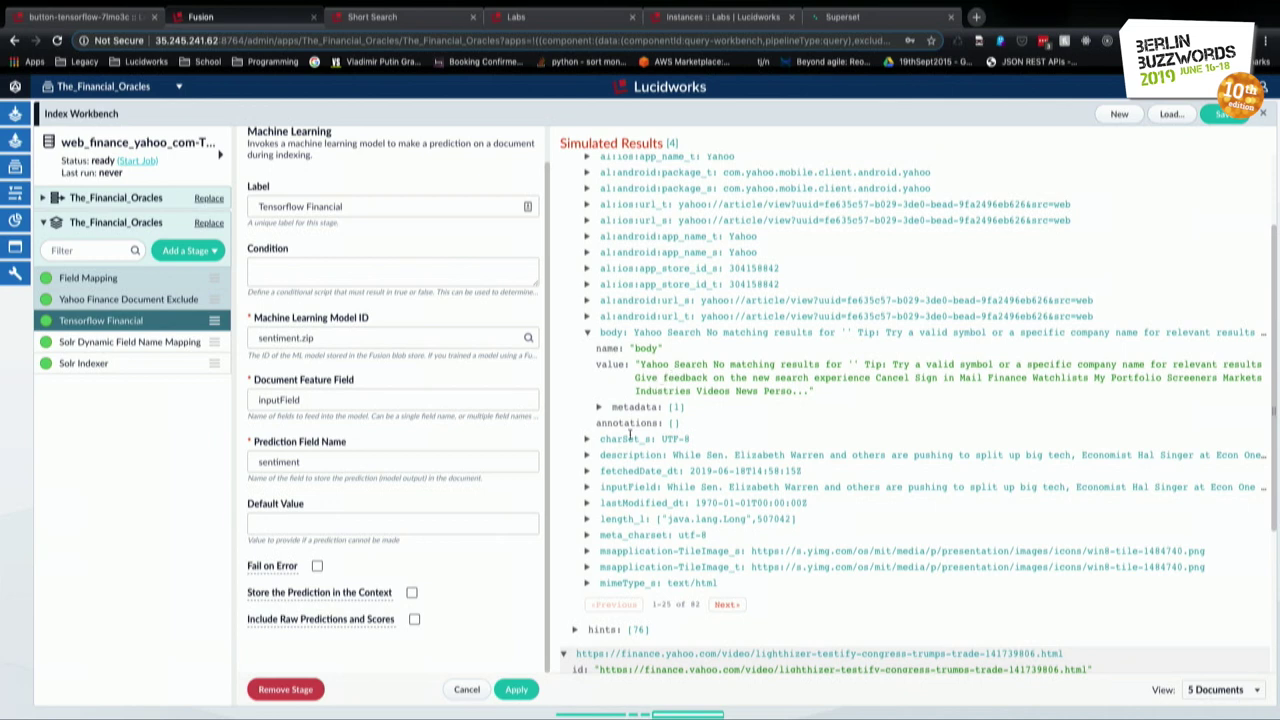
{"action": "scroll", "coordinate": [628, 590], "scroll_direction": "down", "scroll_amount": 3}
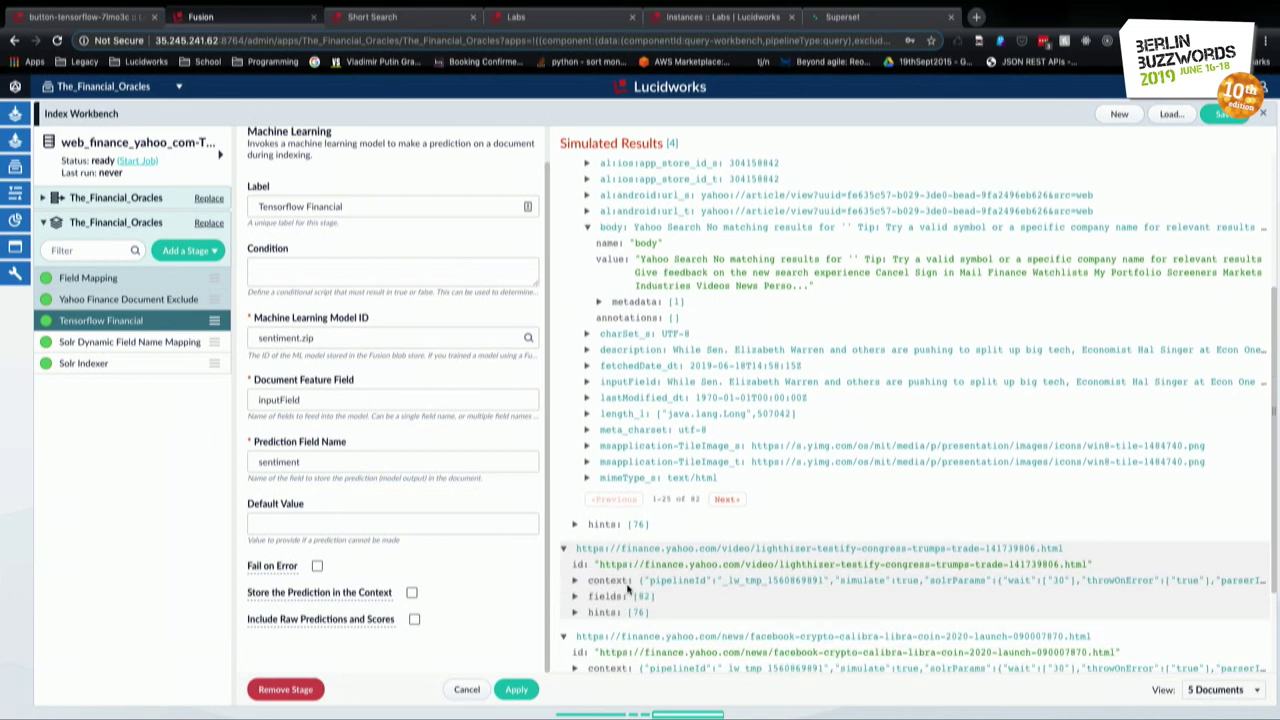
{"action": "scroll", "coordinate": [630, 592], "scroll_direction": "up", "scroll_amount": 1}
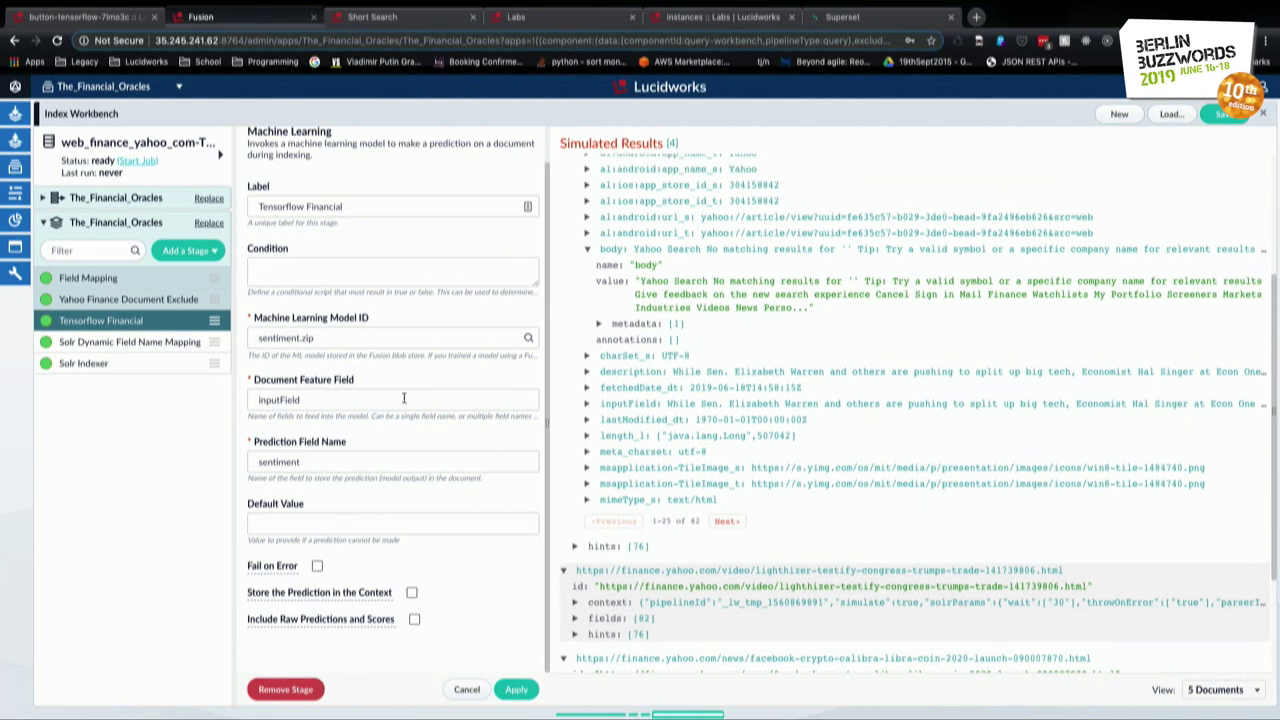
Review the Document Feature Field and Prediction Field Name of the Tensorflow Financial stage.
{"action": "left_click_drag", "start_coordinate": [302, 398], "coordinate": [248, 388]}
{"action": "left_click", "coordinate": [366, 459]}
{"action": "scroll", "coordinate": [531, 379], "scroll_direction": "up", "scroll_amount": 1}
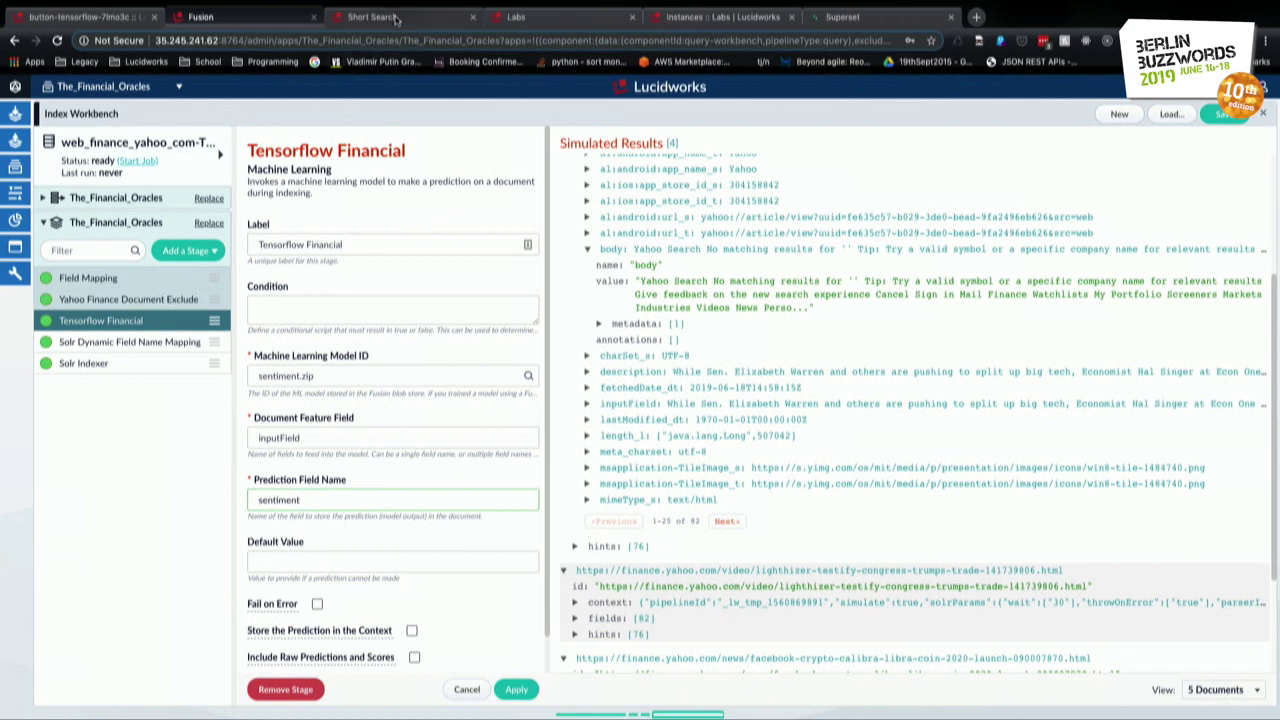
Switch to Superset, passing the Labs pages, and highlight the server address in its URL.
{"action": "left_click", "coordinate": [561, 22]}
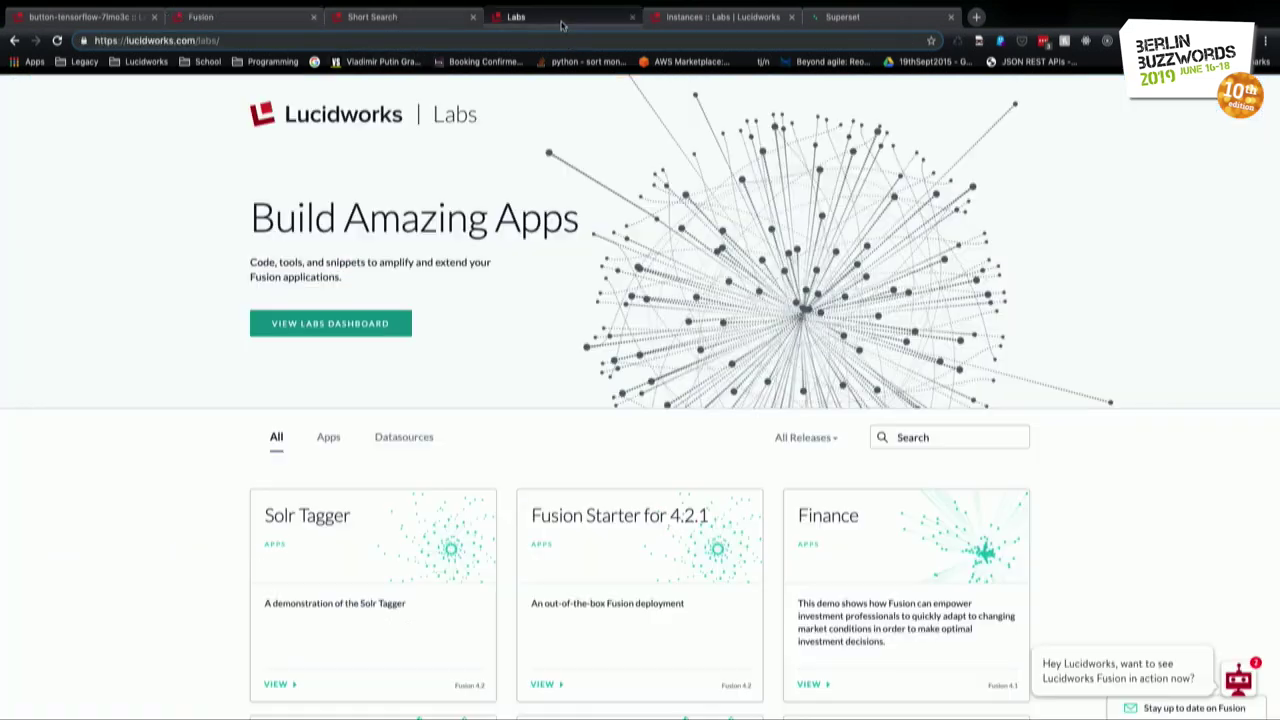
{"action": "left_click", "coordinate": [698, 20]}
{"action": "left_click", "coordinate": [846, 17]}
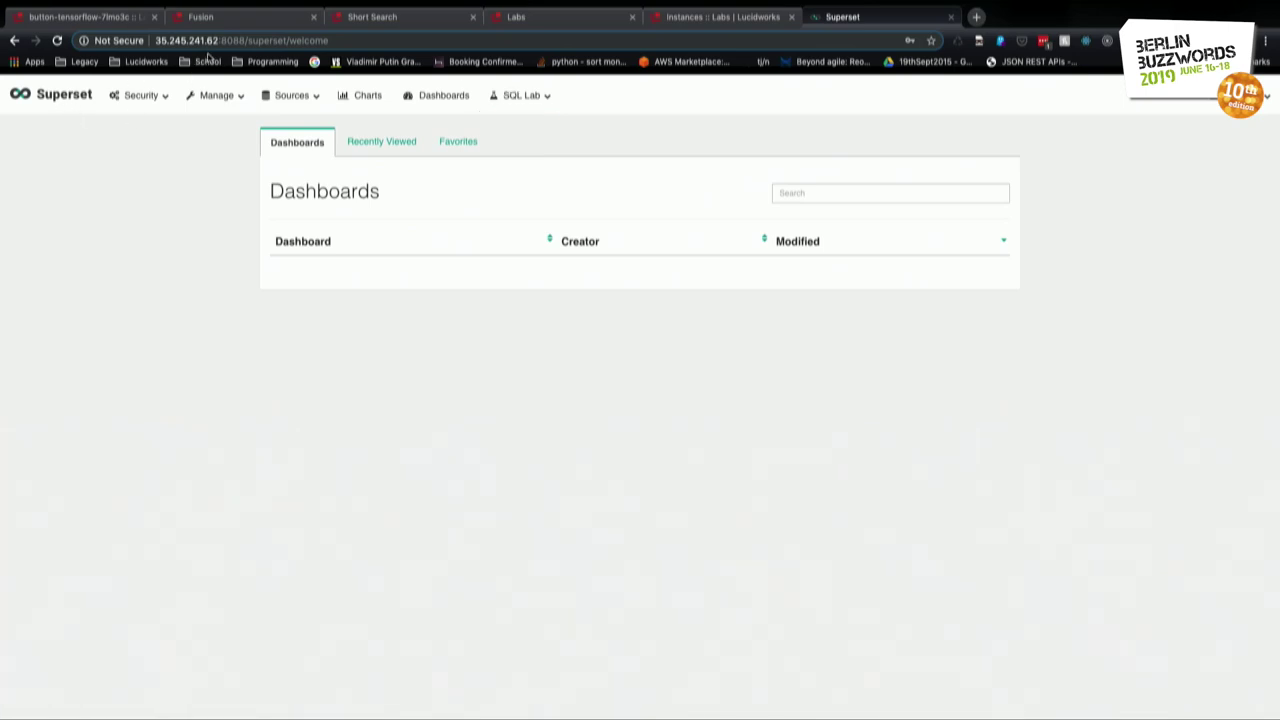
{"action": "left_click_drag", "start_coordinate": [248, 40], "coordinate": [139, 41]}
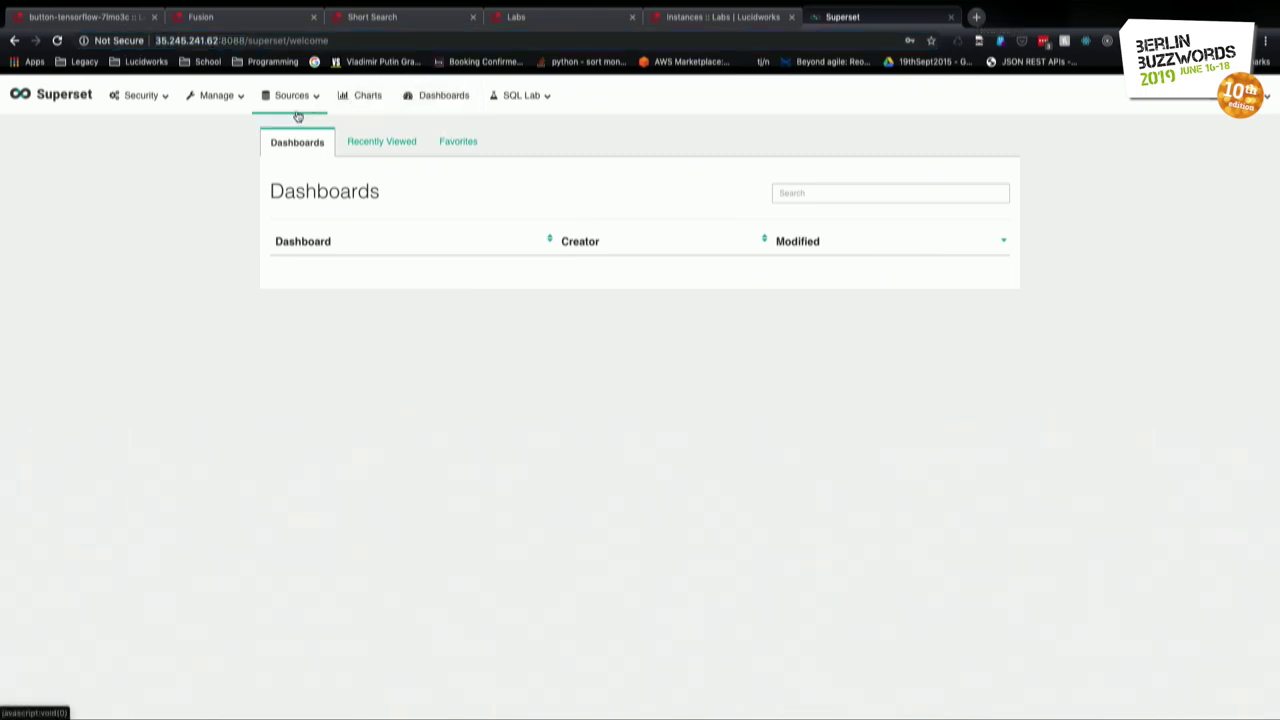
Open the list of database sources and start adding a new database.
{"action": "left_click", "coordinate": [297, 115]}
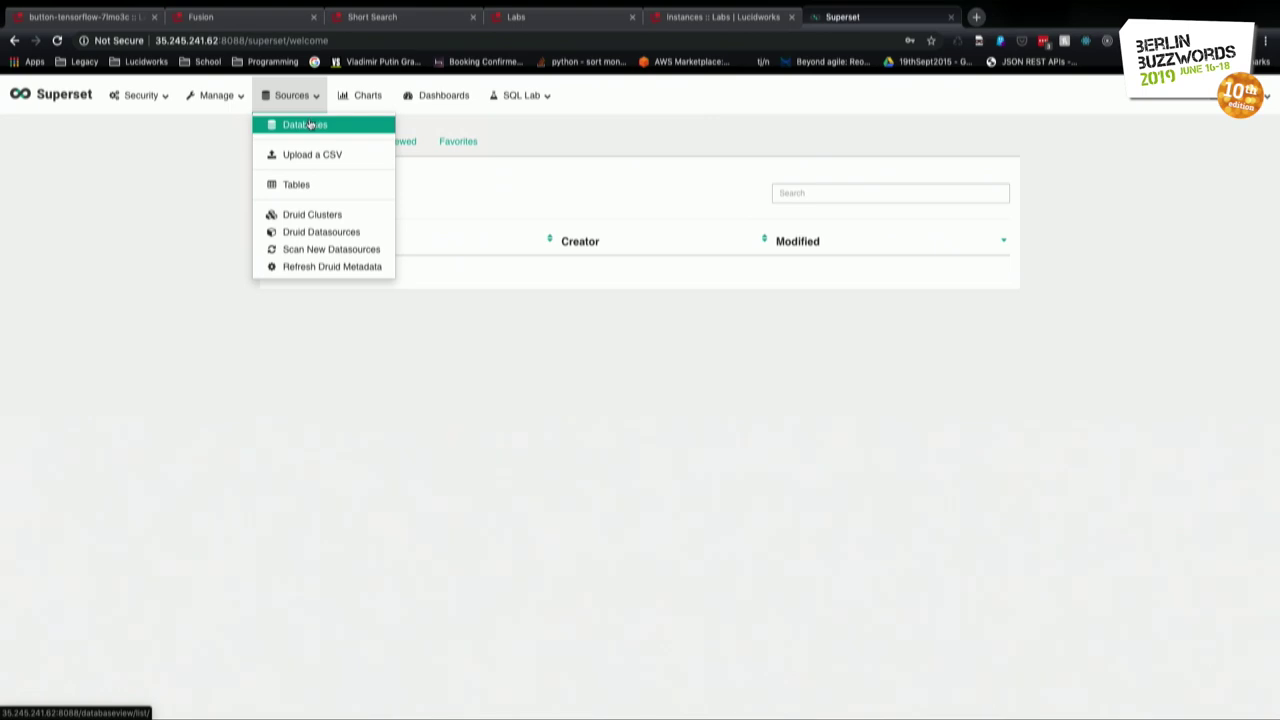
{"action": "left_click", "coordinate": [310, 124]}
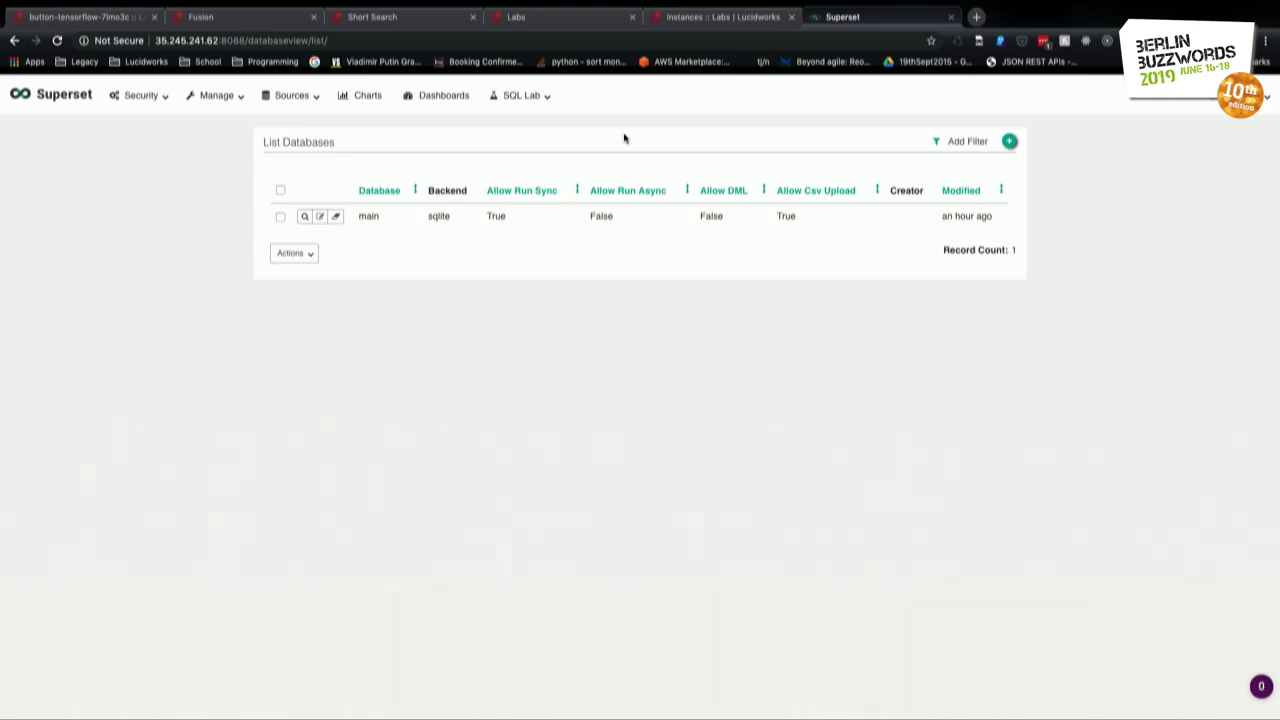
{"action": "left_click", "coordinate": [1009, 141]}
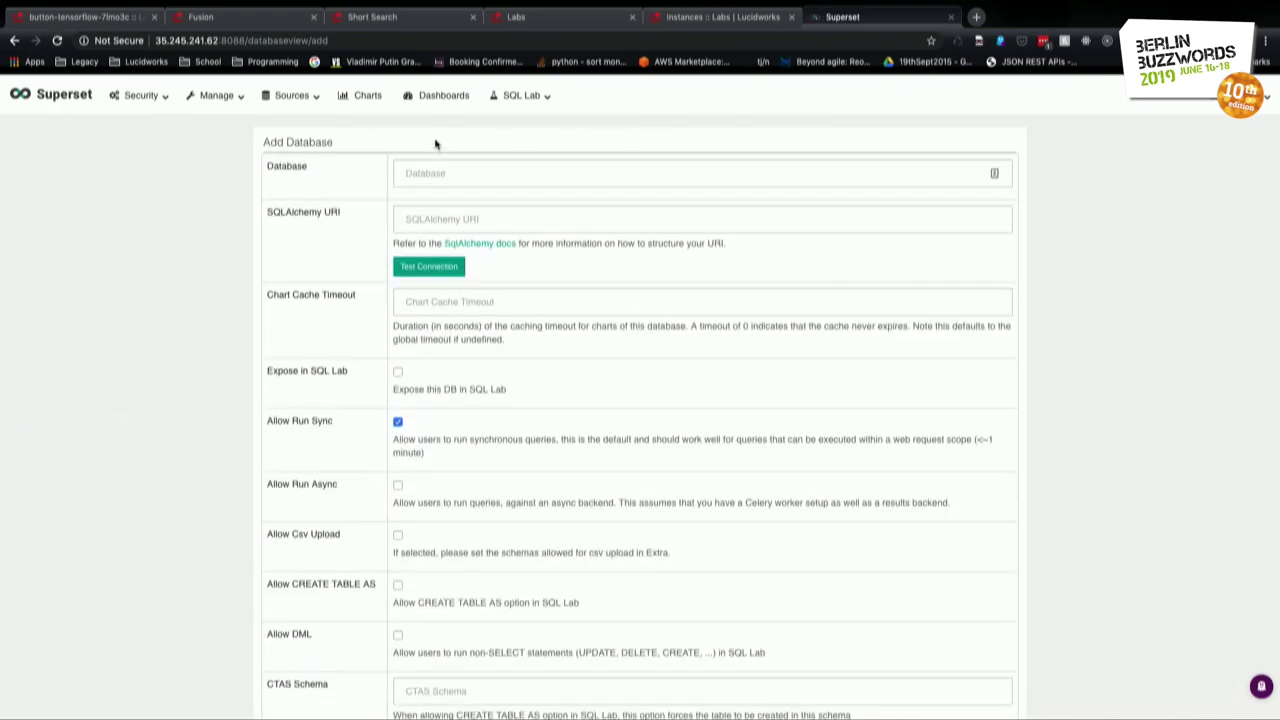
Name the new database The_Financial_Oracles.
{"action": "left_click", "coordinate": [444, 173]}
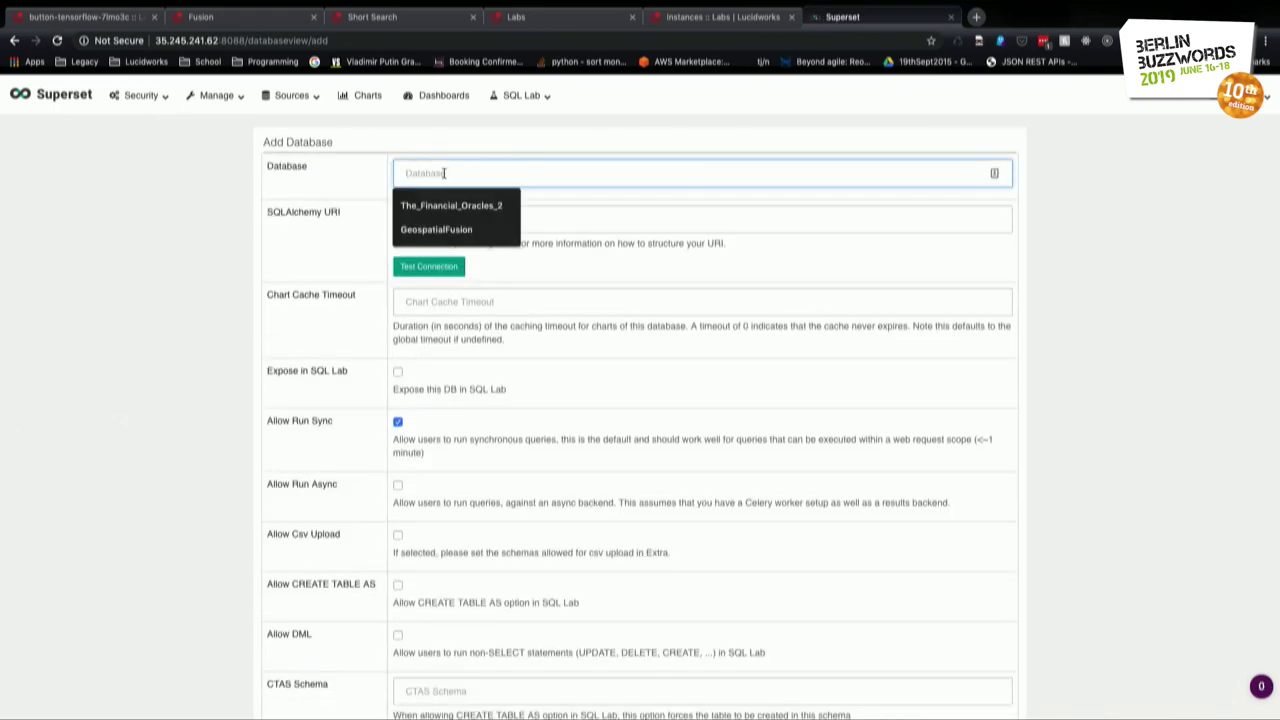
{"action": "left_click", "coordinate": [562, 133]}
{"action": "left_click", "coordinate": [526, 163]}
{"action": "type", "text": "T"}
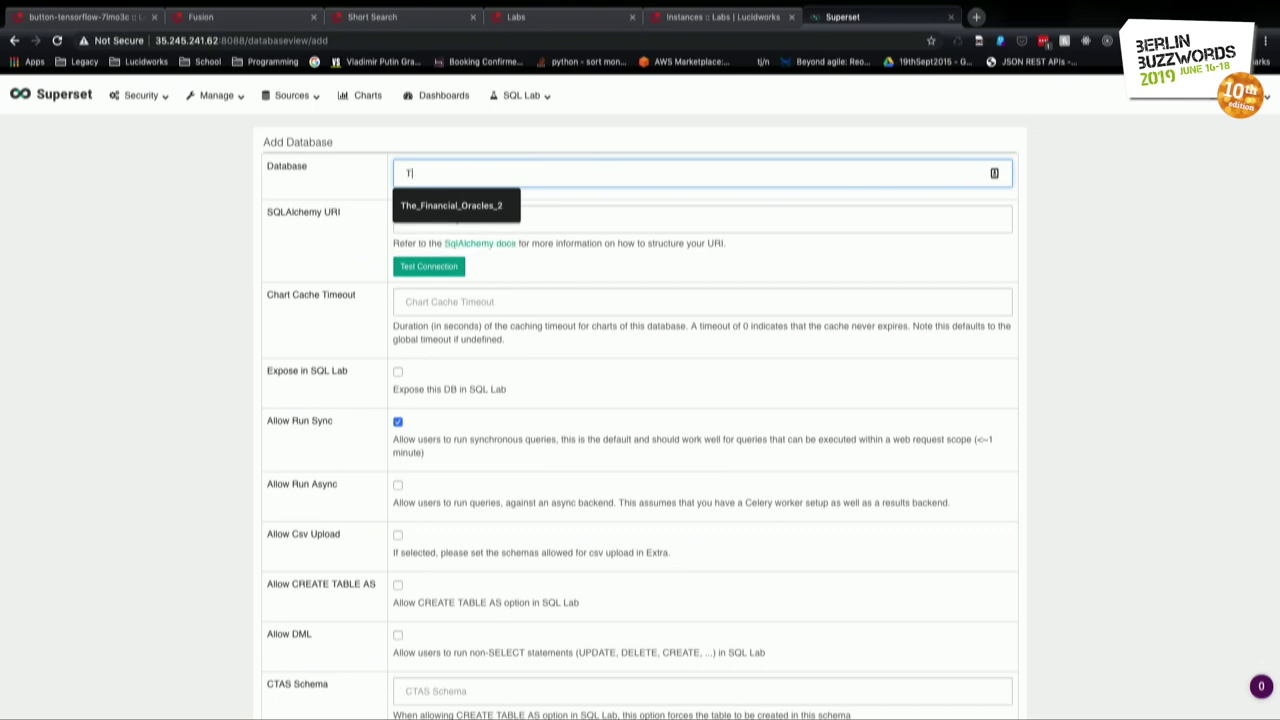
{"action": "type", "text": "Hehe_Financial_Oracles"}
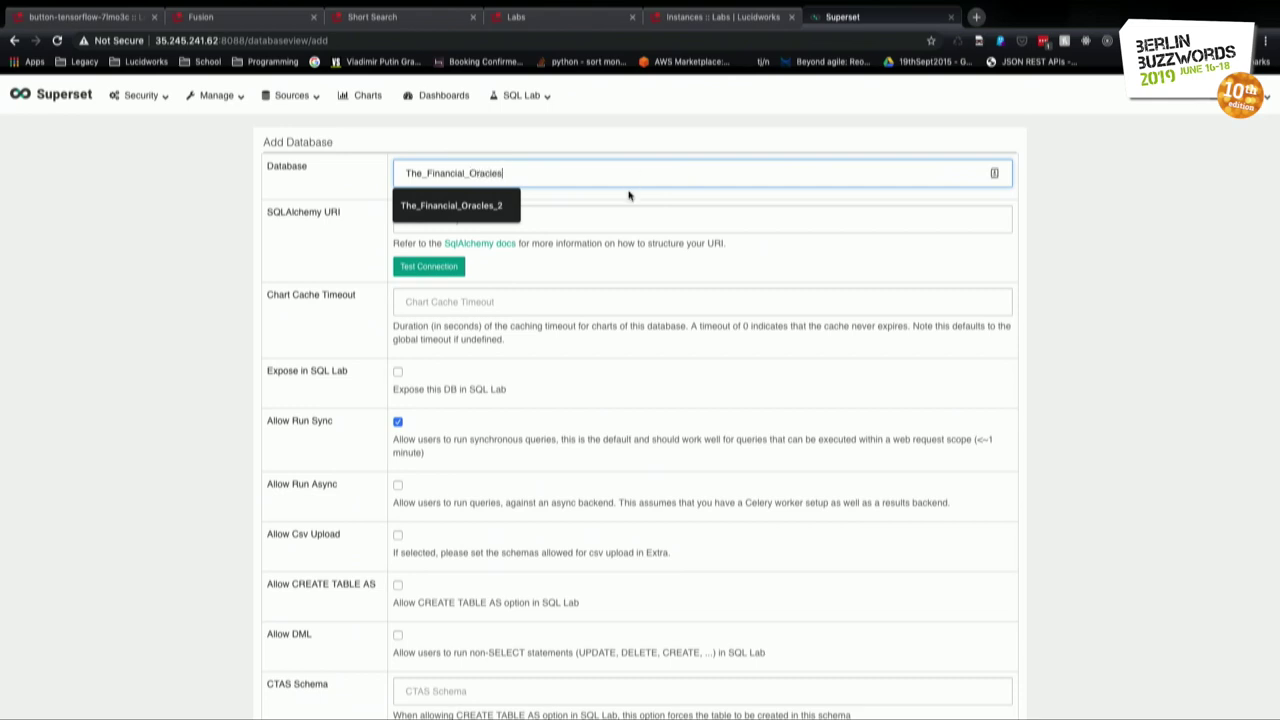
Review the saved SQLAlchemy URI suggestions without choosing one, and look over the remaining database options.
{"action": "left_click", "coordinate": [615, 217]}
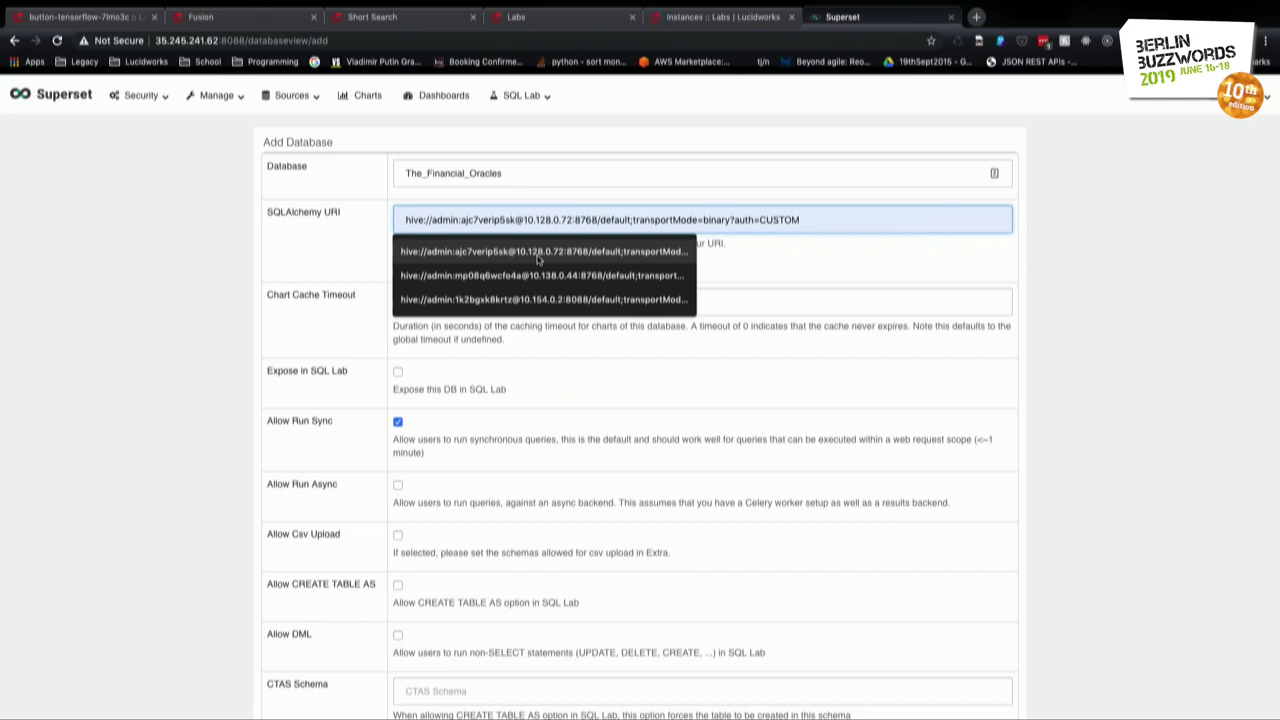
{"action": "left_click", "coordinate": [377, 363]}
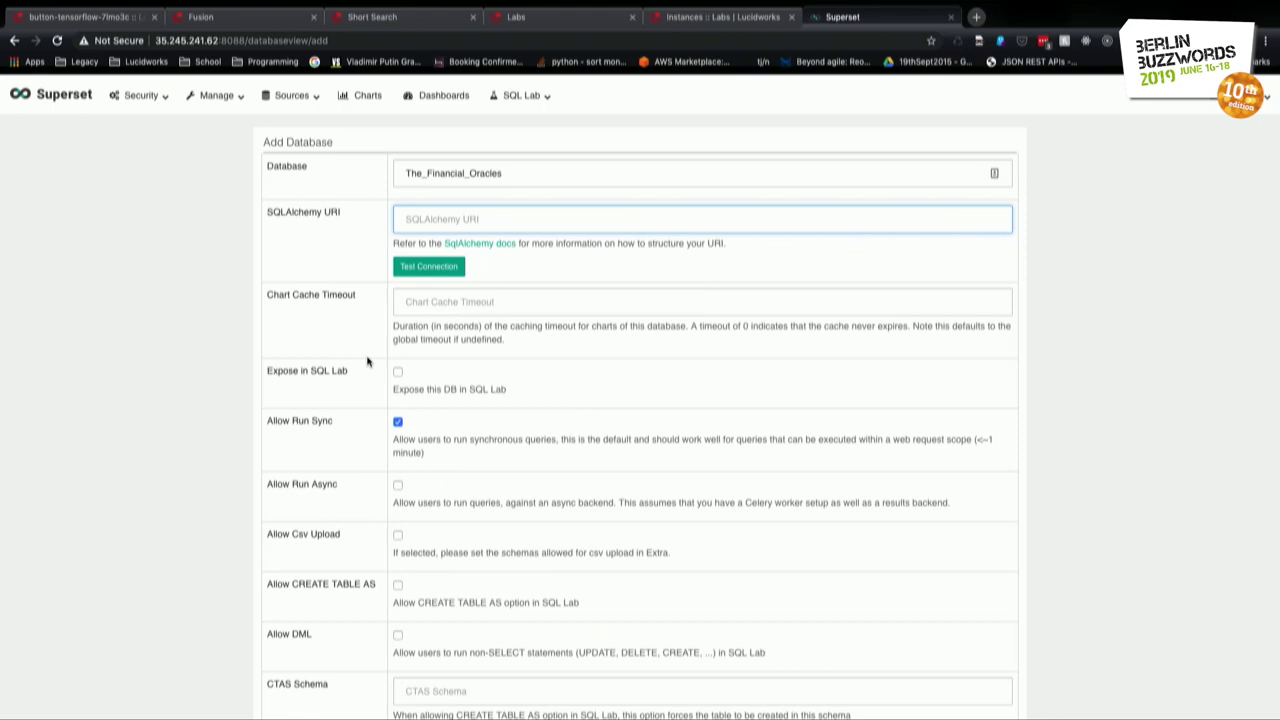
{"action": "scroll", "coordinate": [377, 363], "scroll_direction": "down", "scroll_amount": 4}
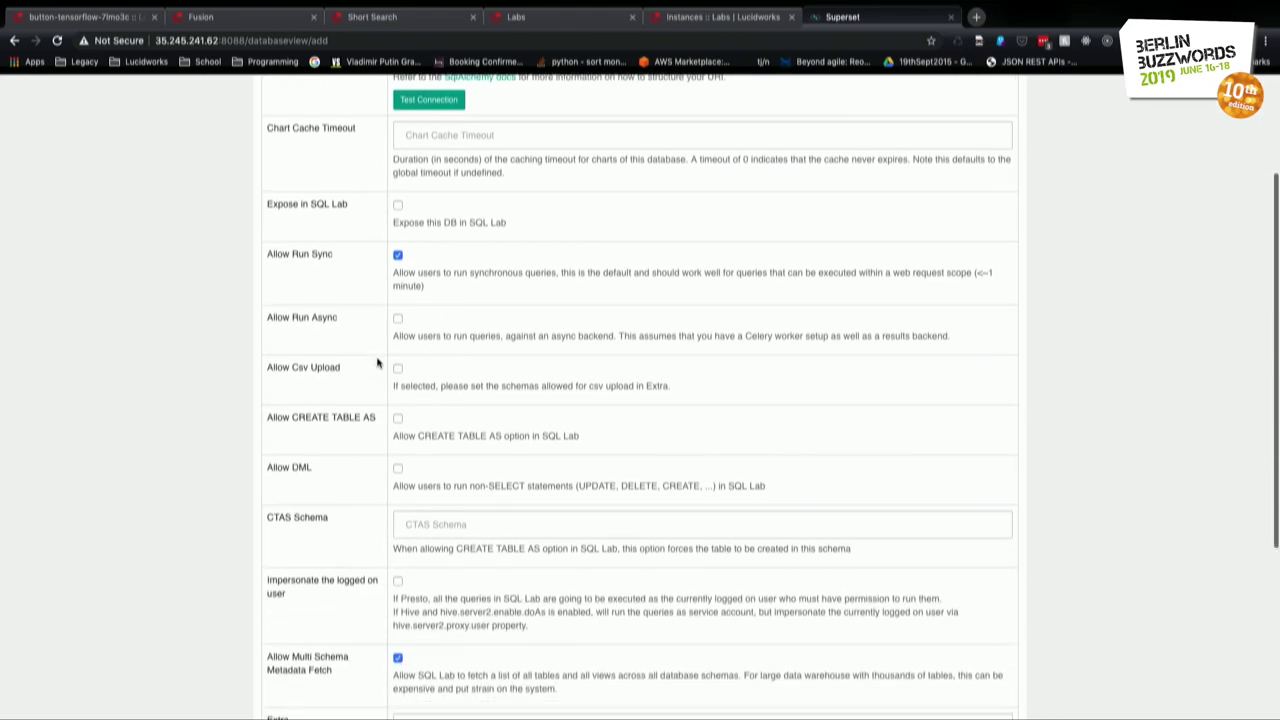
{"action": "scroll", "coordinate": [377, 363], "scroll_direction": "down", "scroll_amount": 1}
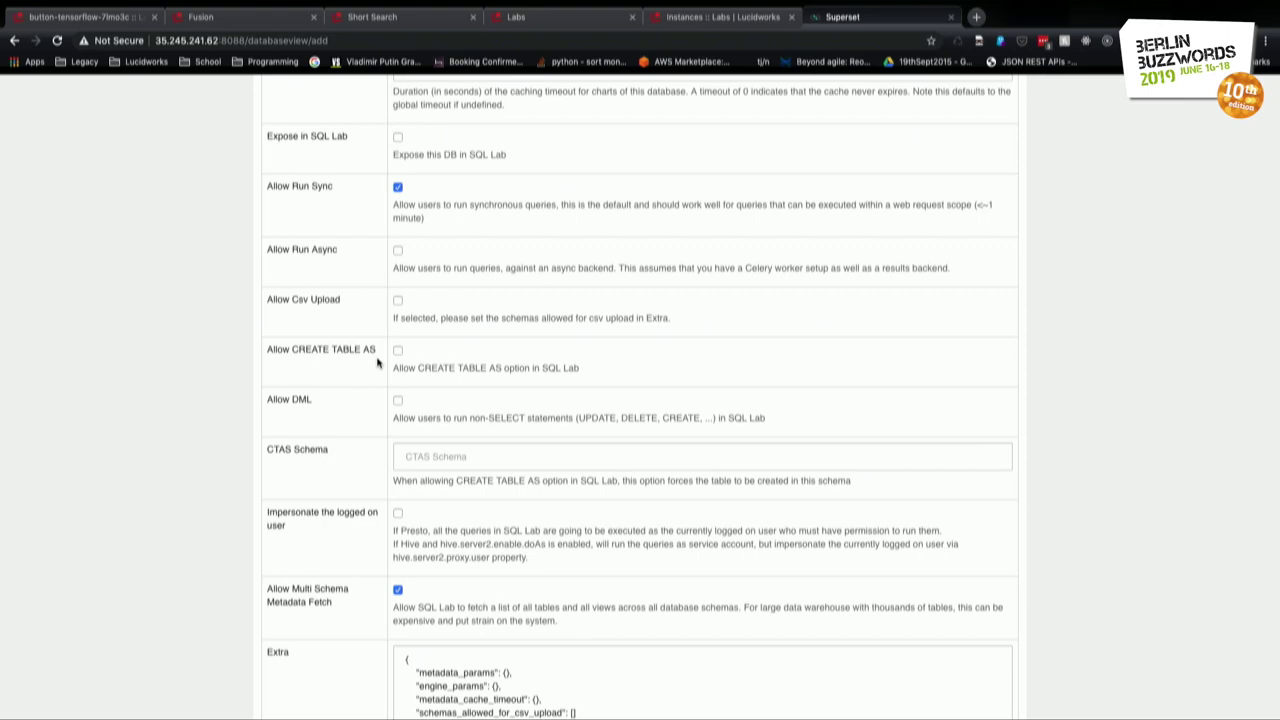
{"action": "scroll", "coordinate": [377, 363], "scroll_direction": "up", "scroll_amount": 4}
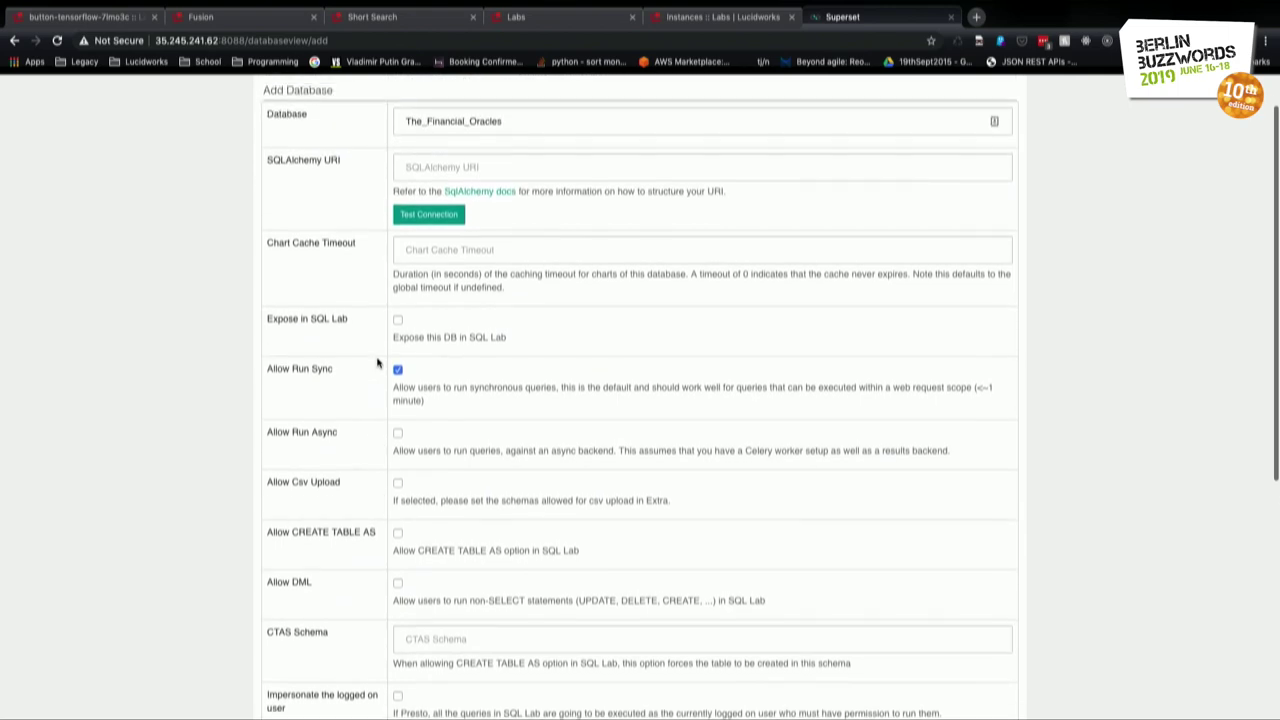
{"action": "scroll", "coordinate": [377, 363], "scroll_direction": "up", "scroll_amount": 1}
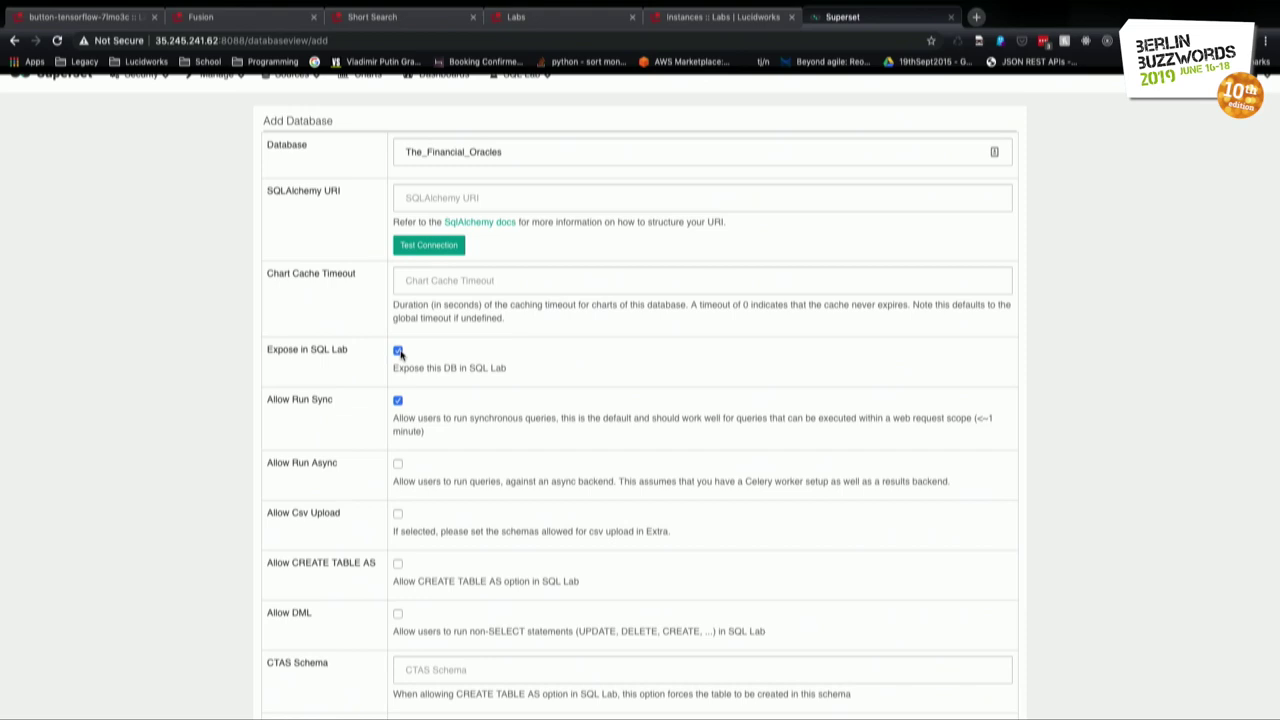
{"action": "left_click", "coordinate": [518, 196]}
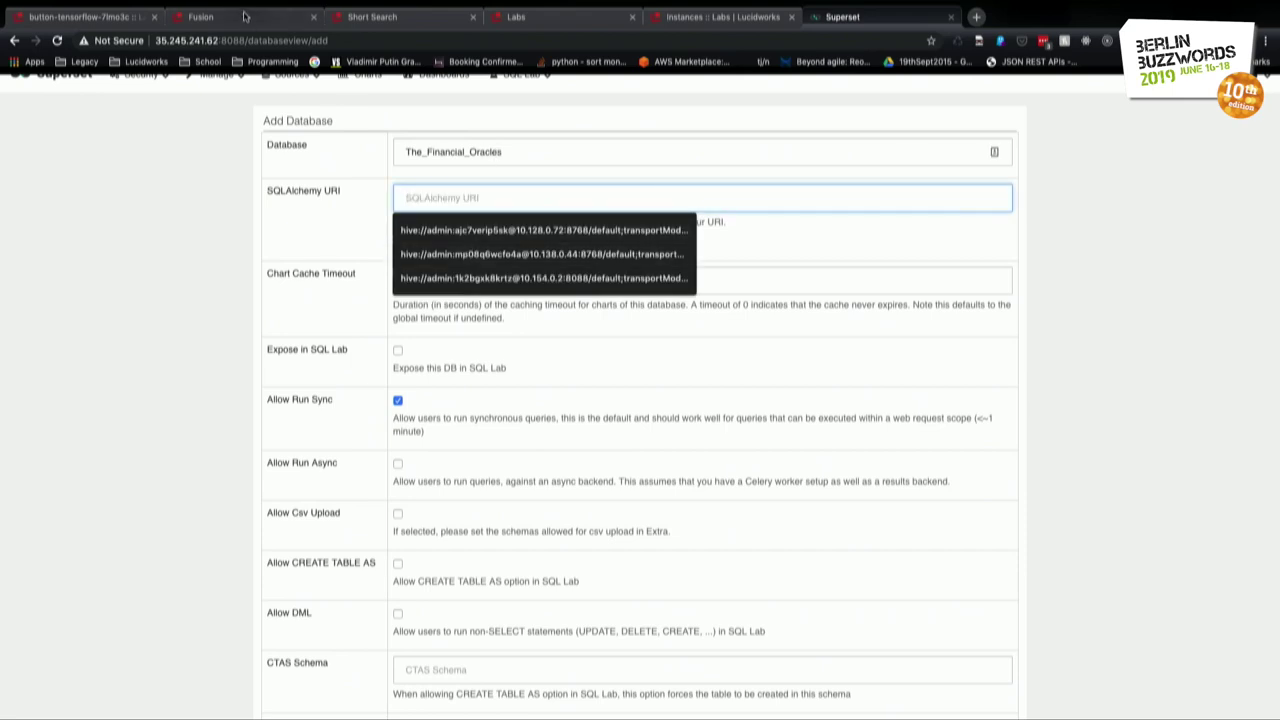
{"action": "key", "text": "super+Tab"}
{"action": "key", "text": "super+shift+Tab"}
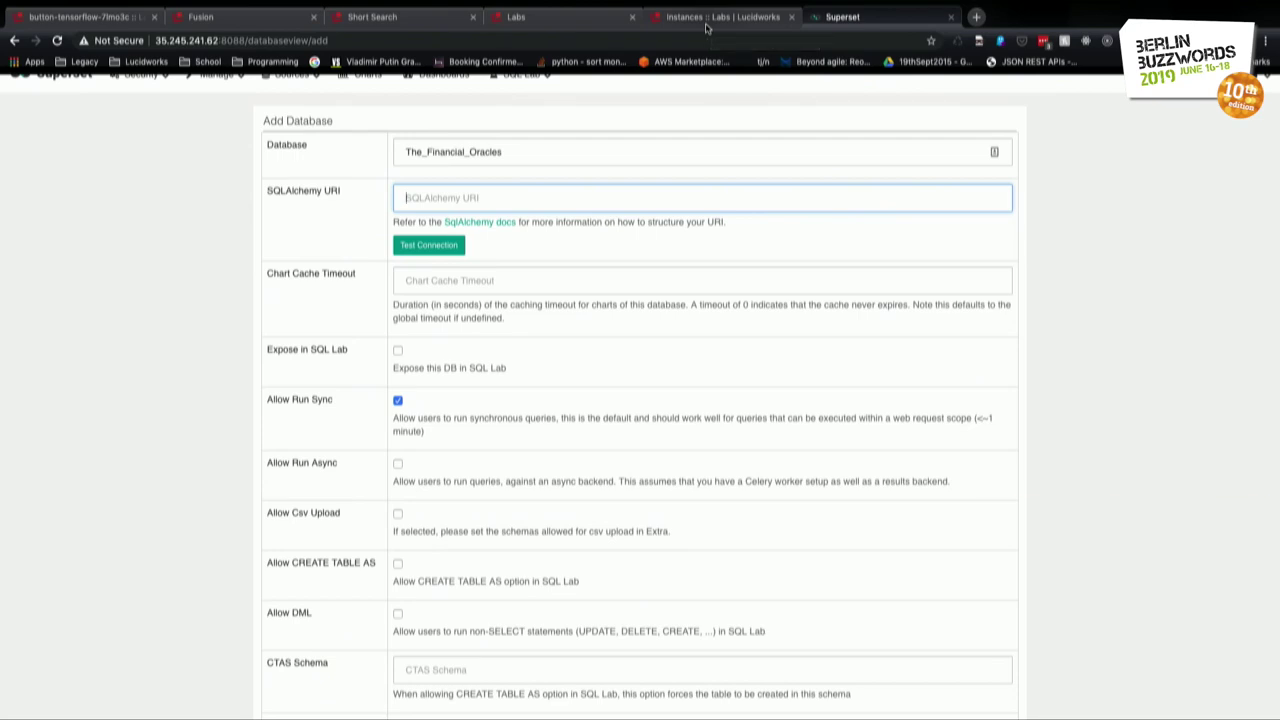
Go back to the button-tensorflow-7lmo3c instance details page and open its console log.
{"action": "left_click", "coordinate": [570, 18]}
{"action": "left_click", "coordinate": [723, 22]}
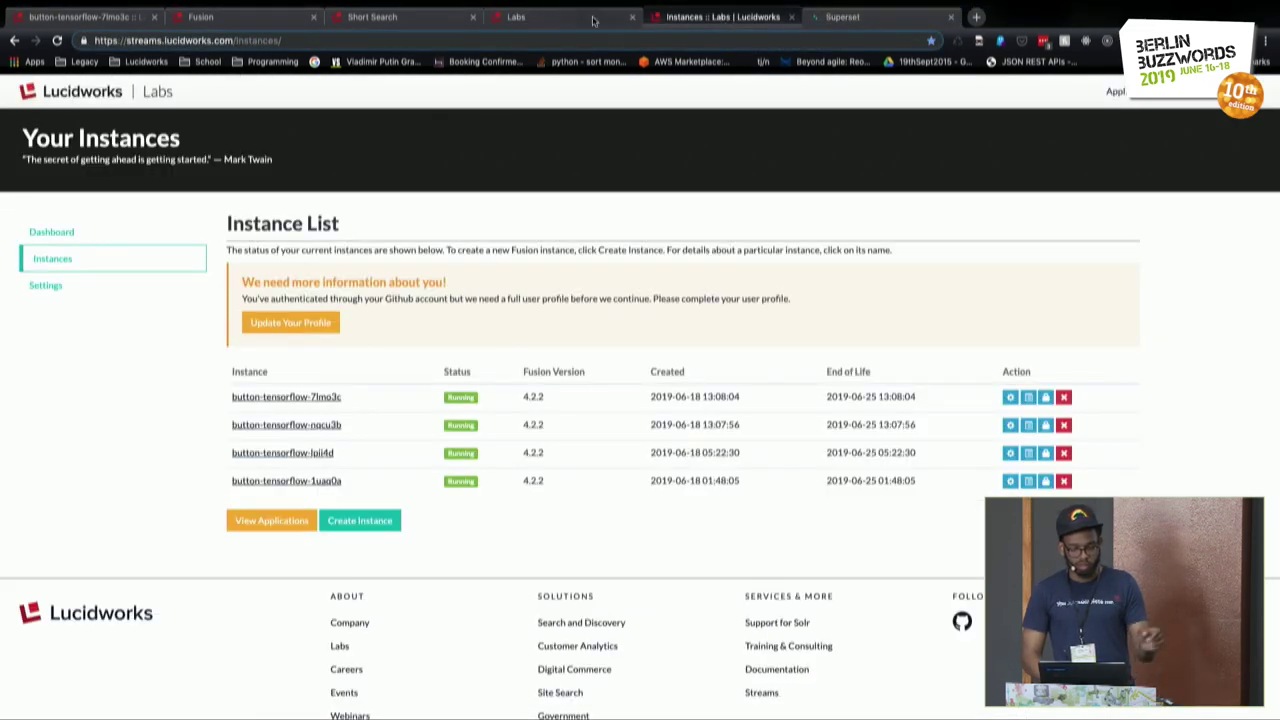
{"action": "key", "text": "ctrl+Tab"}
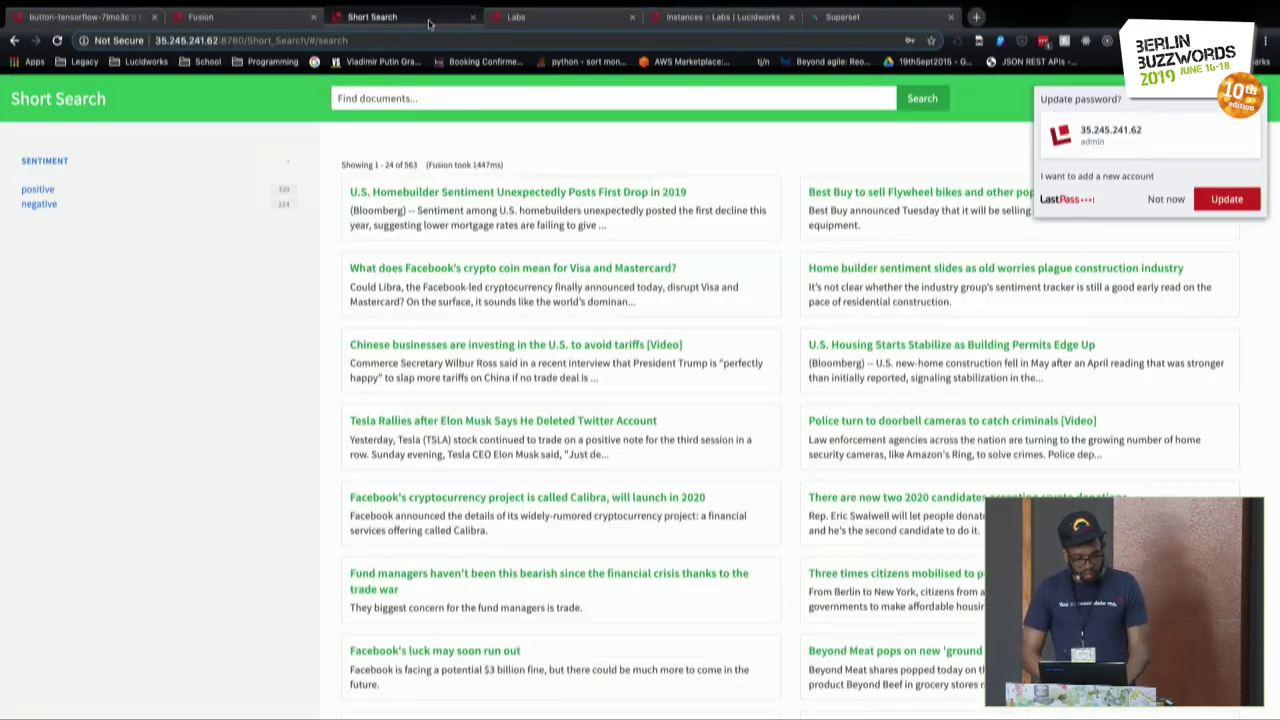
{"action": "left_click", "coordinate": [430, 46]}
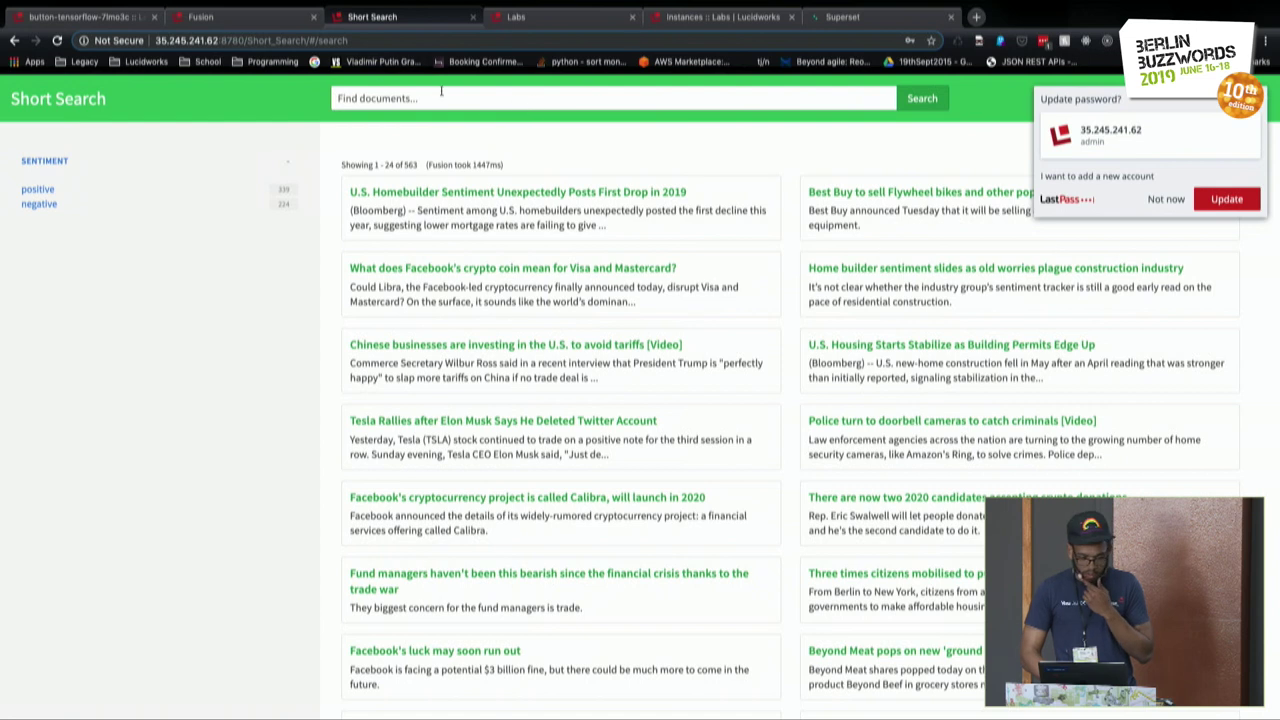
{"action": "key", "text": "ctrl+shift+Tab"}
{"action": "key", "text": "ctrl+shift+Tab"}
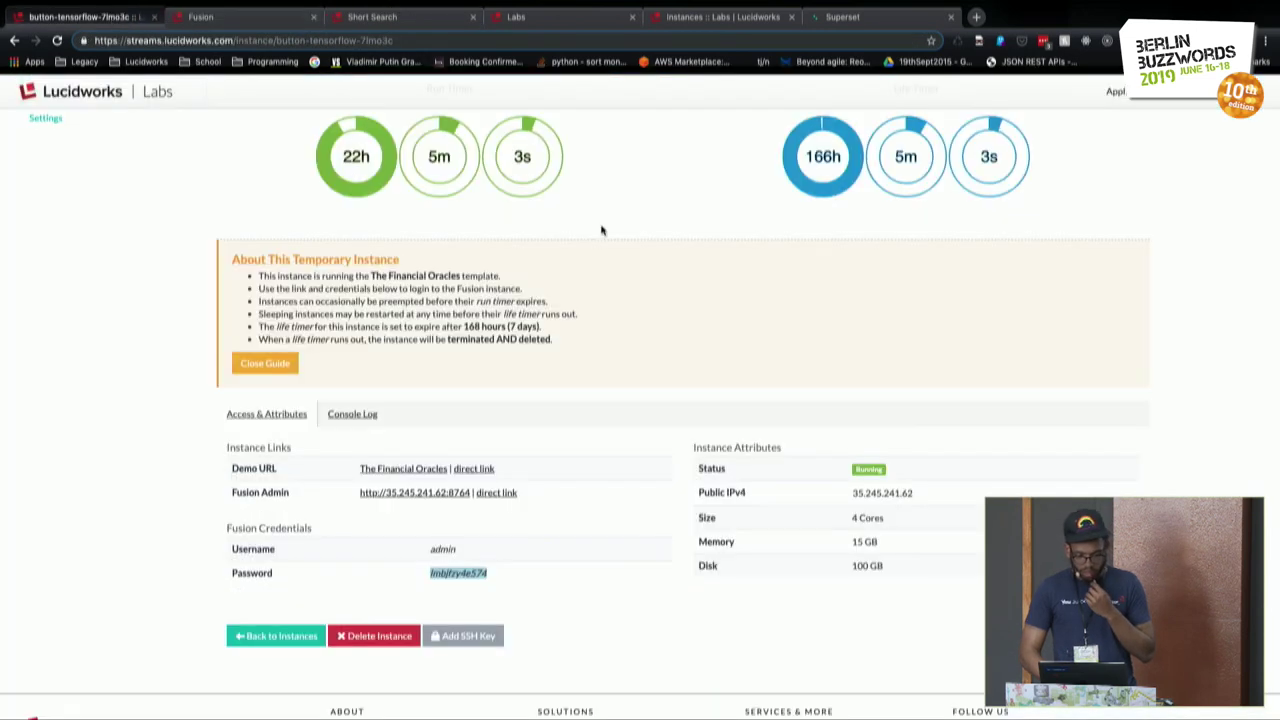
{"action": "left_click", "coordinate": [362, 414]}
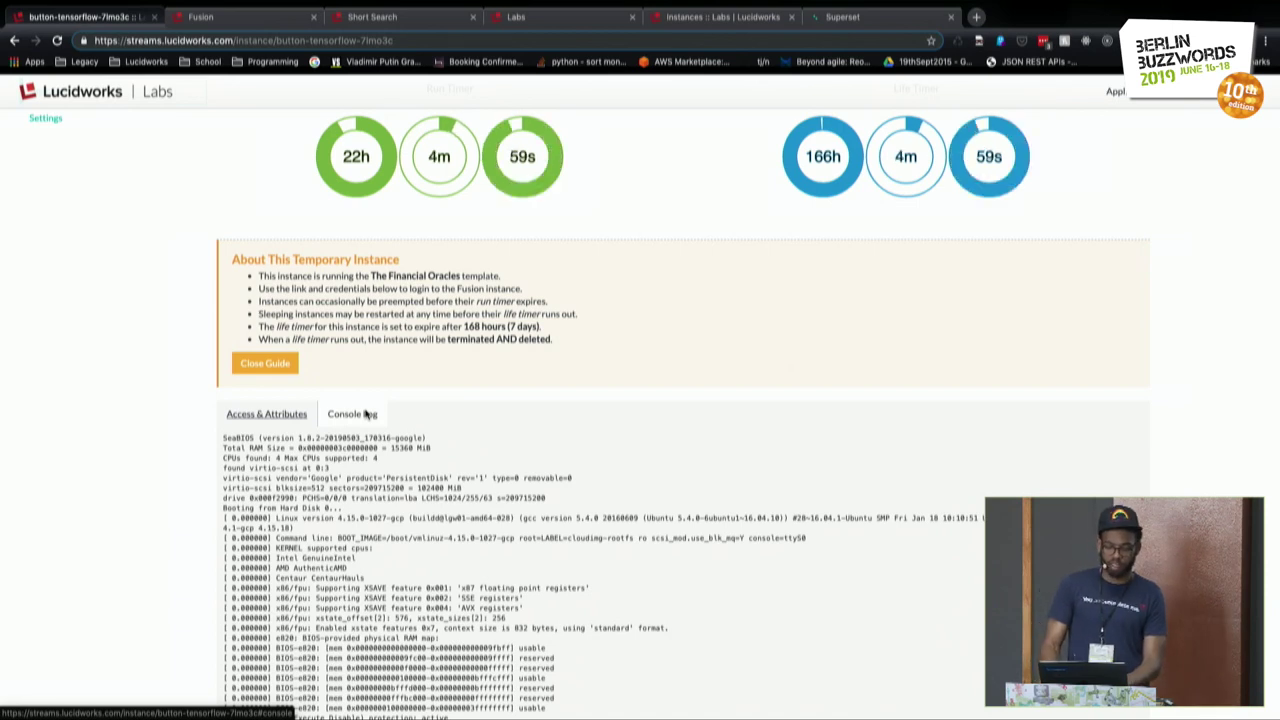
Search the instance's console log for "| True" to locate its network device entries.
{"action": "key", "text": "ctrl+f"}
{"action": "type", "text": "ens"}
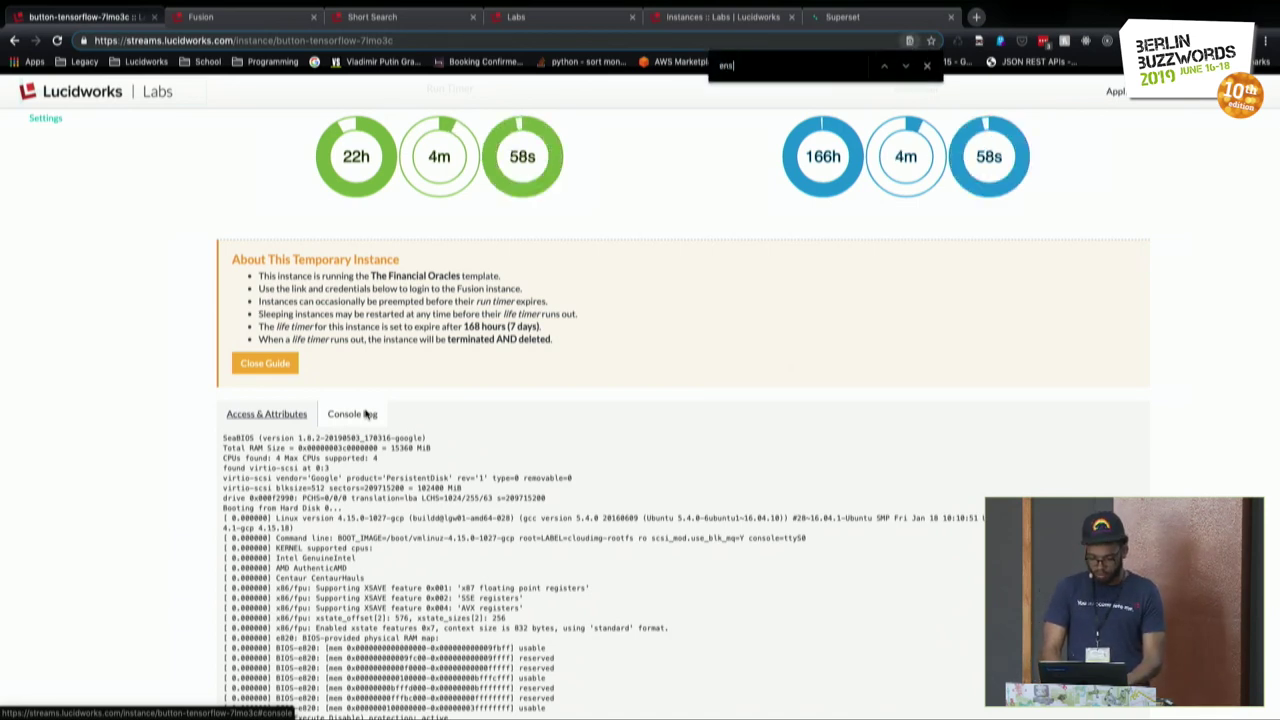
{"action": "key", "text": "BackSpace"}
{"action": "key", "text": "BackSpace"}
{"action": "key", "text": "BackSpace"}
{"action": "scroll", "coordinate": [365, 414], "scroll_direction": "up", "scroll_amount": 2}
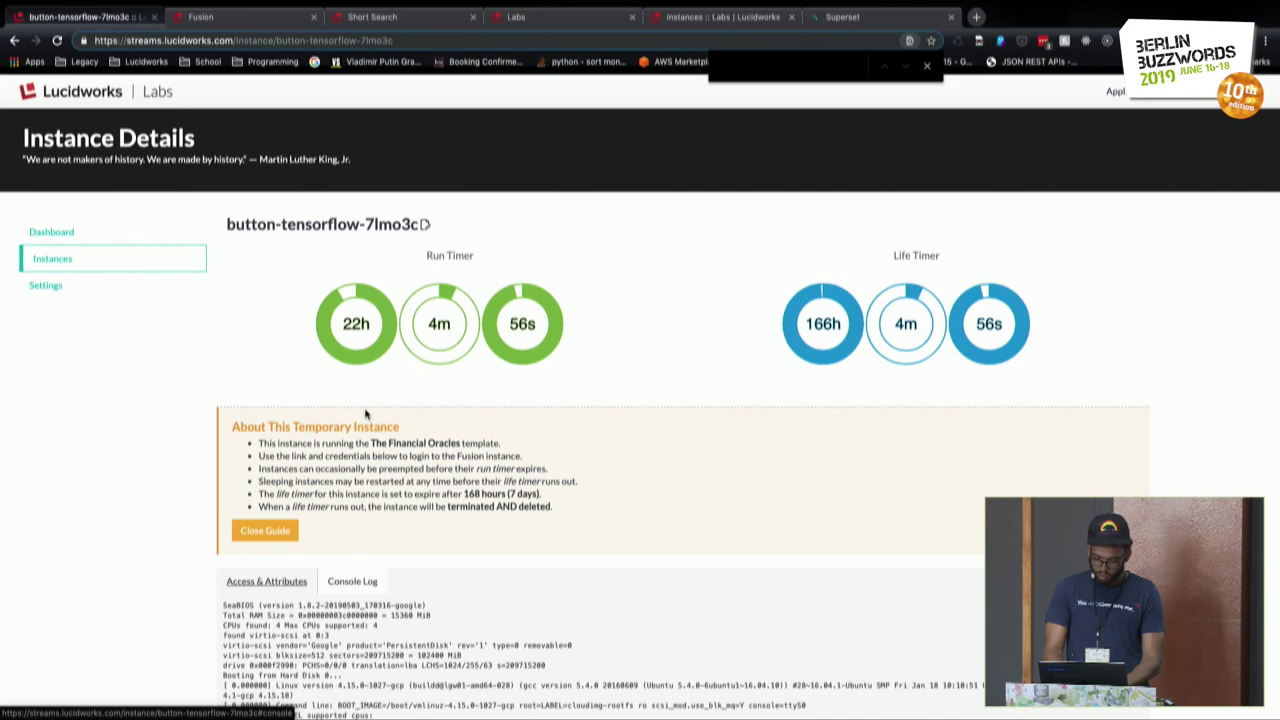
{"action": "type", "text": "True"}
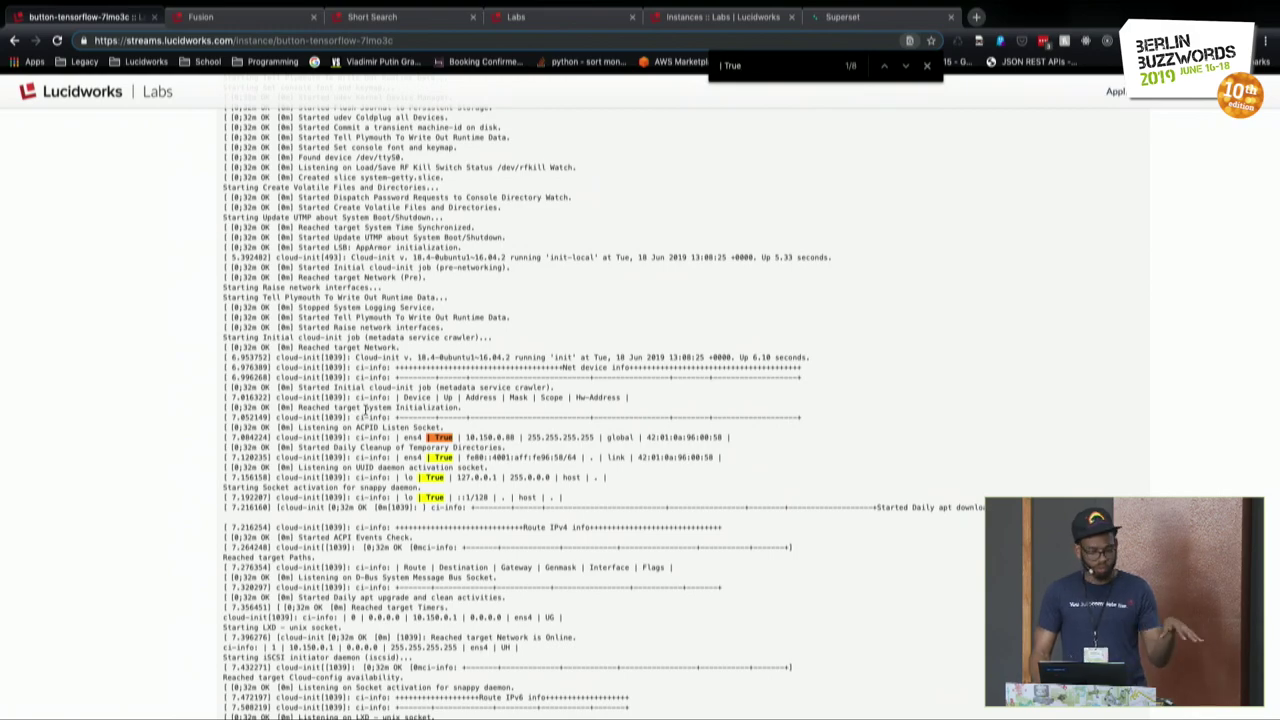
{"action": "scroll", "coordinate": [301, 370], "scroll_direction": "up", "scroll_amount": 1}
{"action": "scroll", "coordinate": [301, 370], "scroll_direction": "up", "scroll_amount": 15}
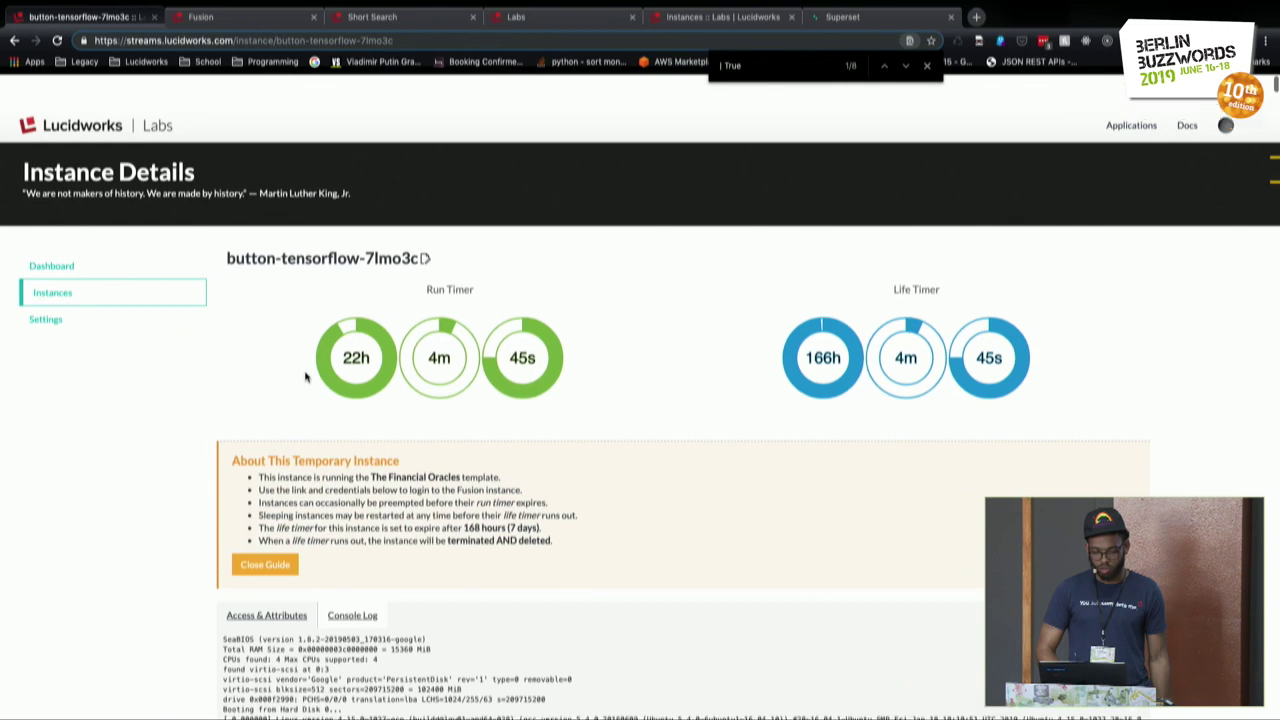
Check the instance's access and attributes, and return to the boot messages in its console log.
{"action": "scroll", "coordinate": [306, 376], "scroll_direction": "down", "scroll_amount": 1}
{"action": "left_click", "coordinate": [262, 581]}
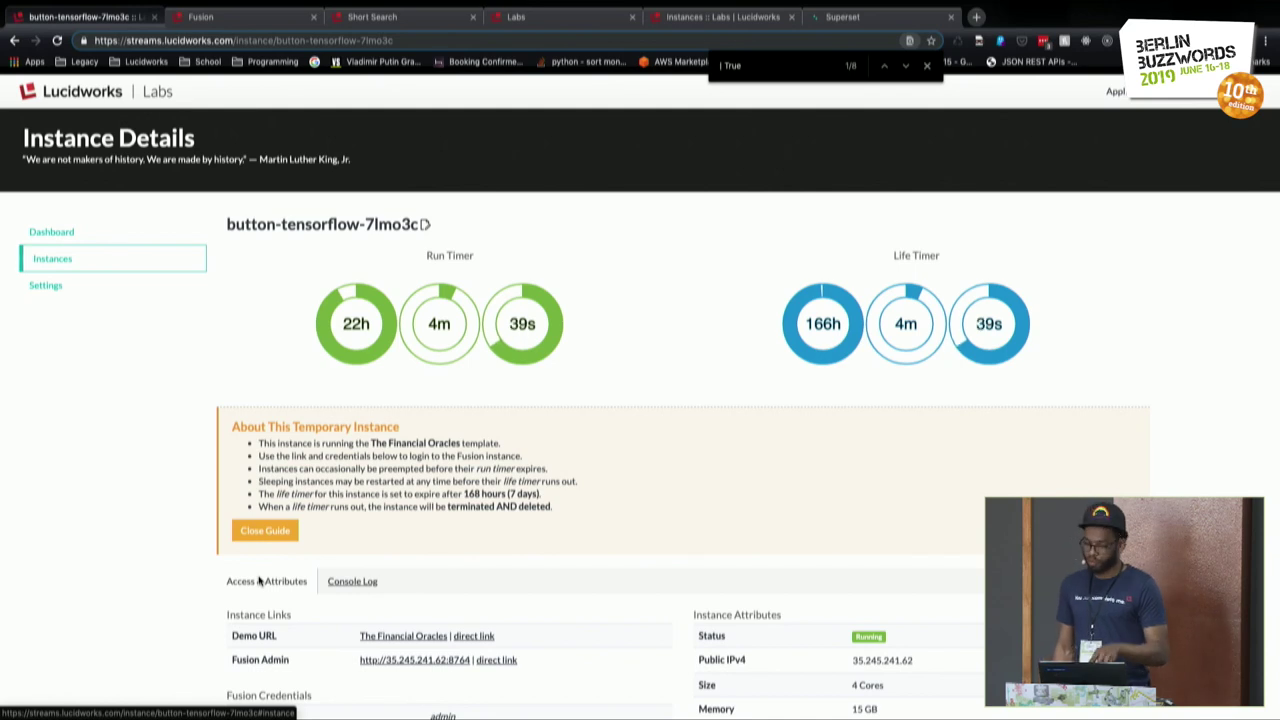
{"action": "left_click", "coordinate": [335, 578]}
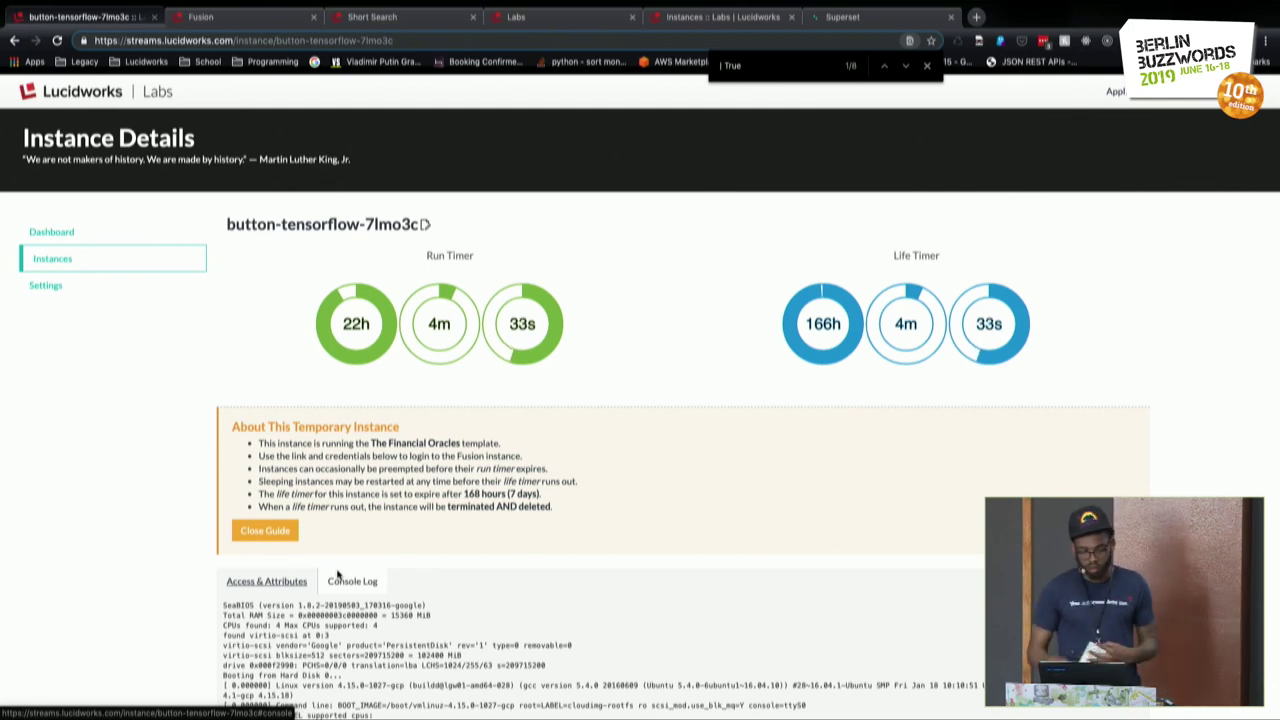
{"action": "scroll", "coordinate": [337, 574], "scroll_direction": "down", "scroll_amount": 3}
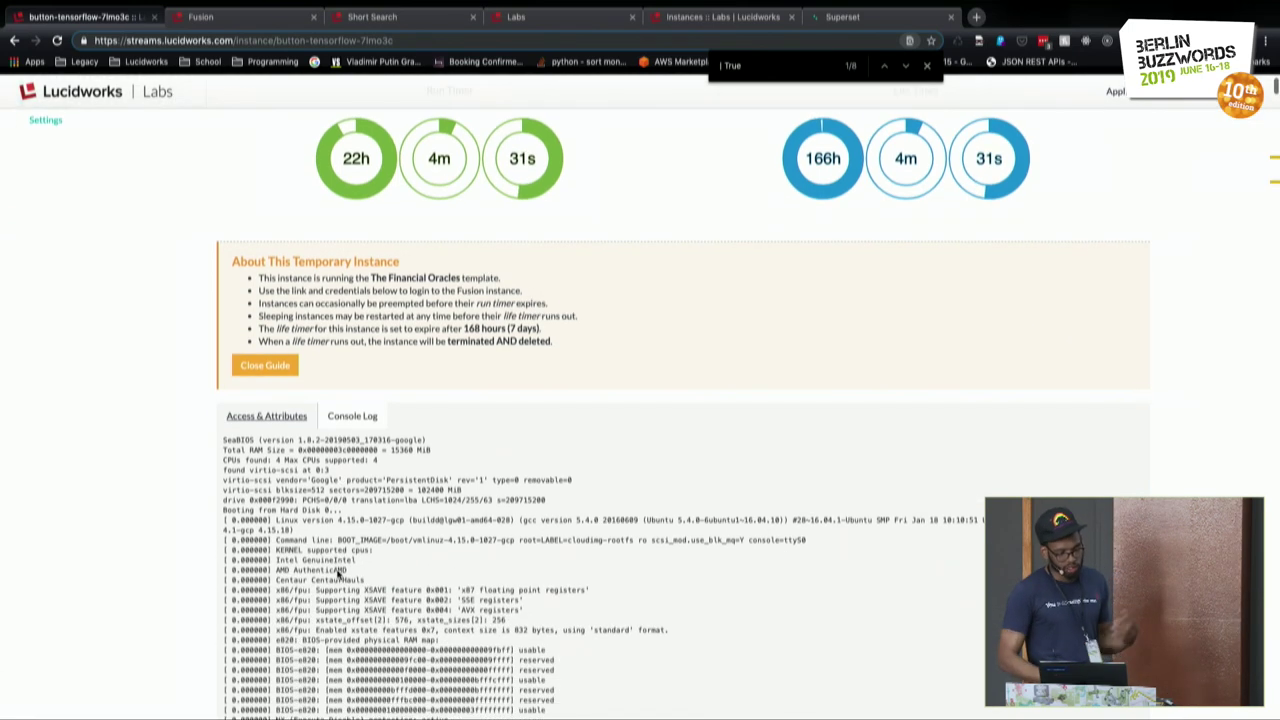
{"action": "scroll", "coordinate": [337, 574], "scroll_direction": "down", "scroll_amount": 1}
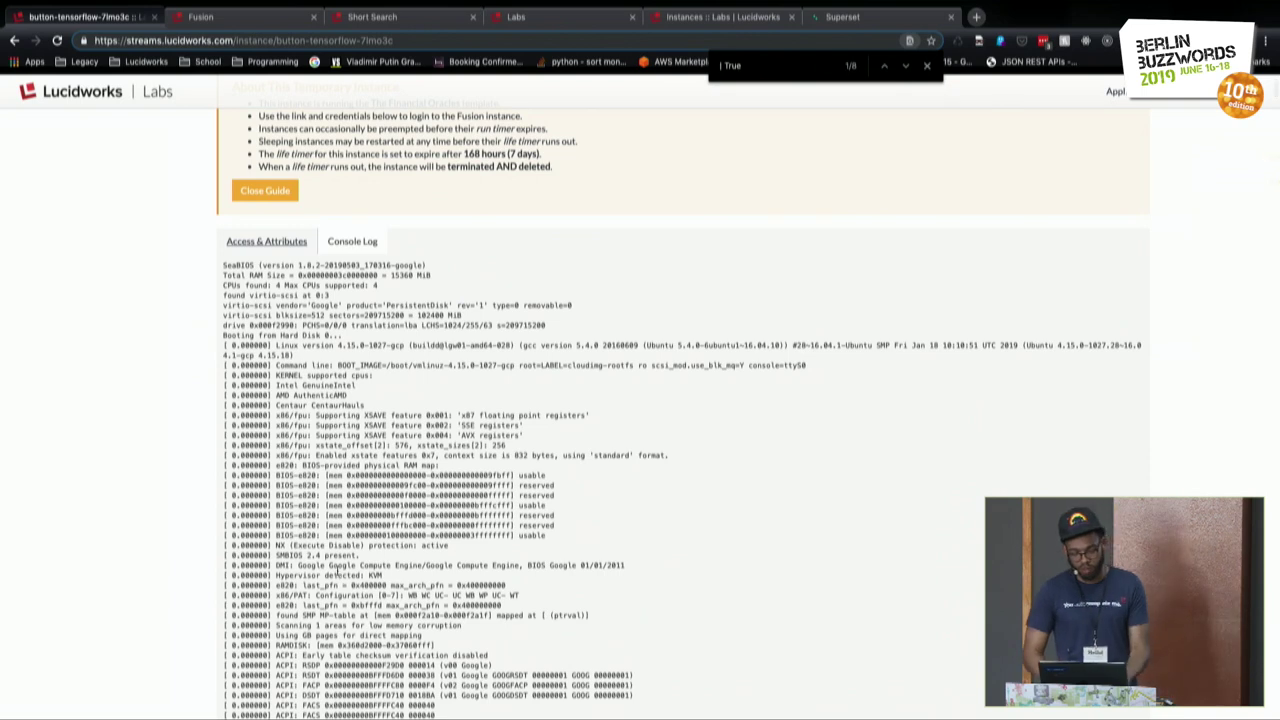
{"action": "scroll", "coordinate": [337, 572], "scroll_direction": "down", "scroll_amount": 2}
{"action": "scroll", "coordinate": [332, 570], "scroll_direction": "down", "scroll_amount": 10}
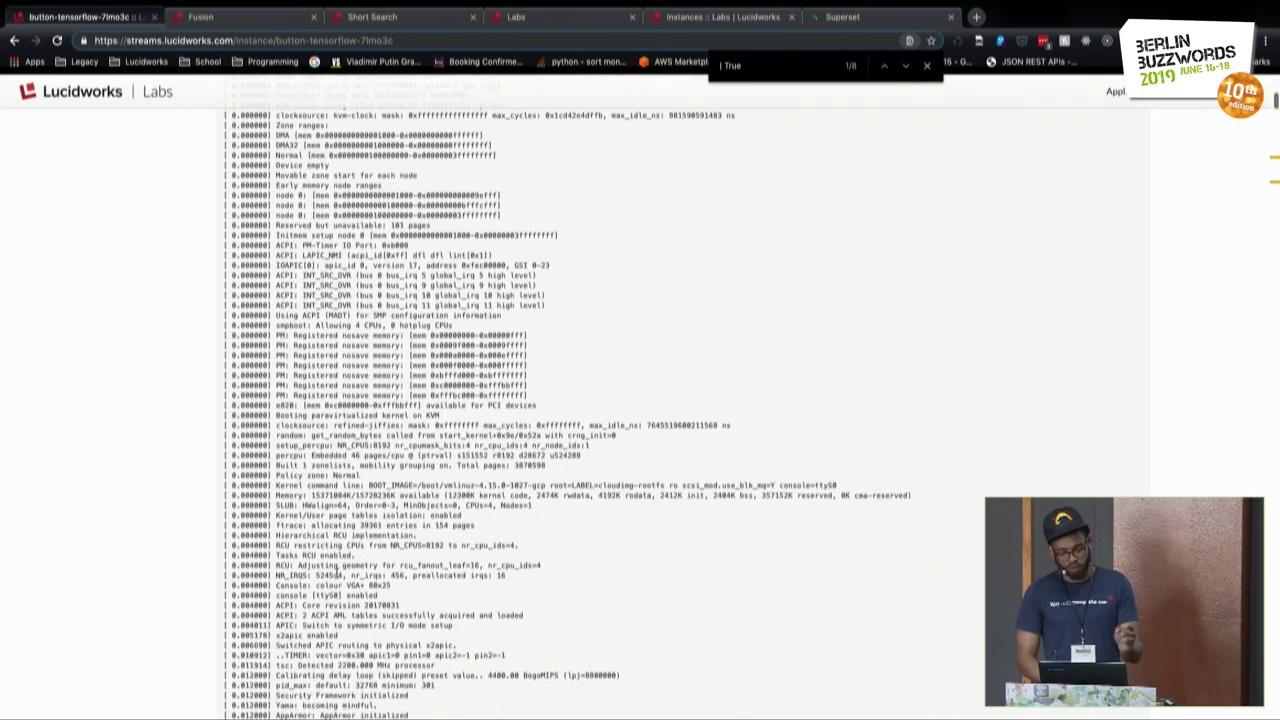
Jump to the "| True" matches in the console log and select the ens4 internal address 10.150.0.88.
{"action": "left_click", "coordinate": [789, 70]}
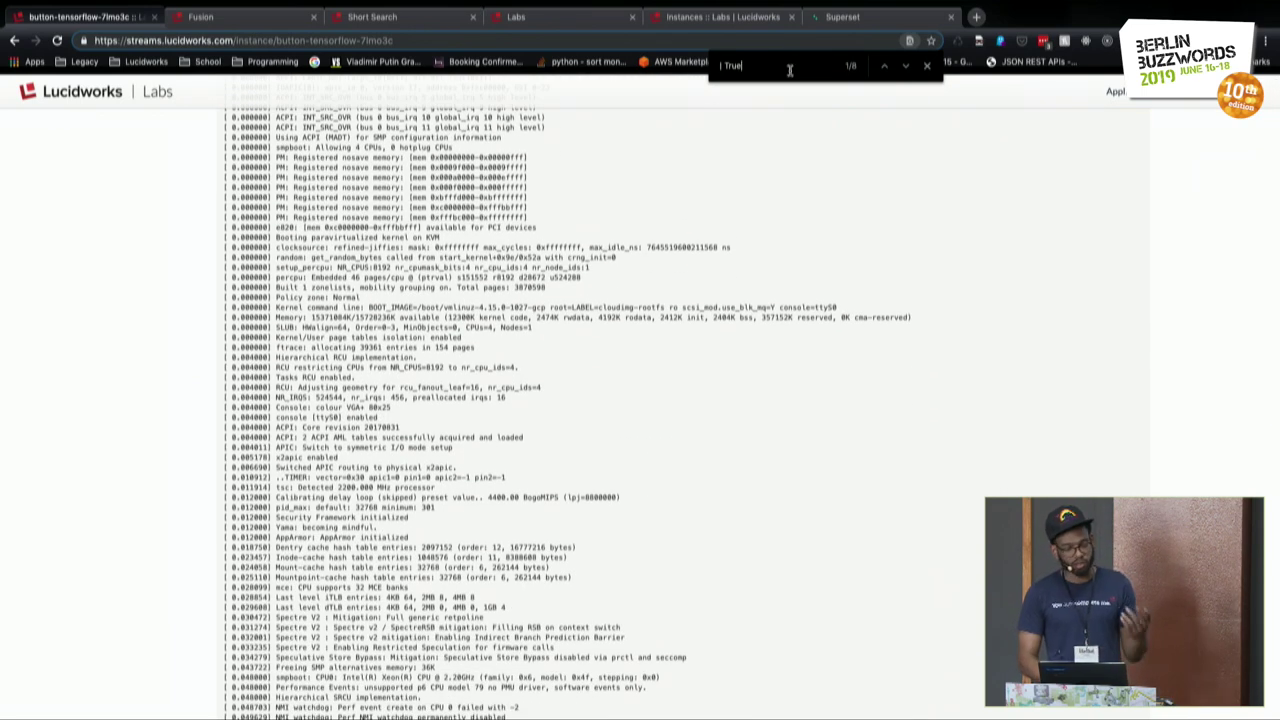
{"action": "key", "text": "Return"}
{"action": "left_click_drag", "start_coordinate": [515, 378], "coordinate": [465, 378]}
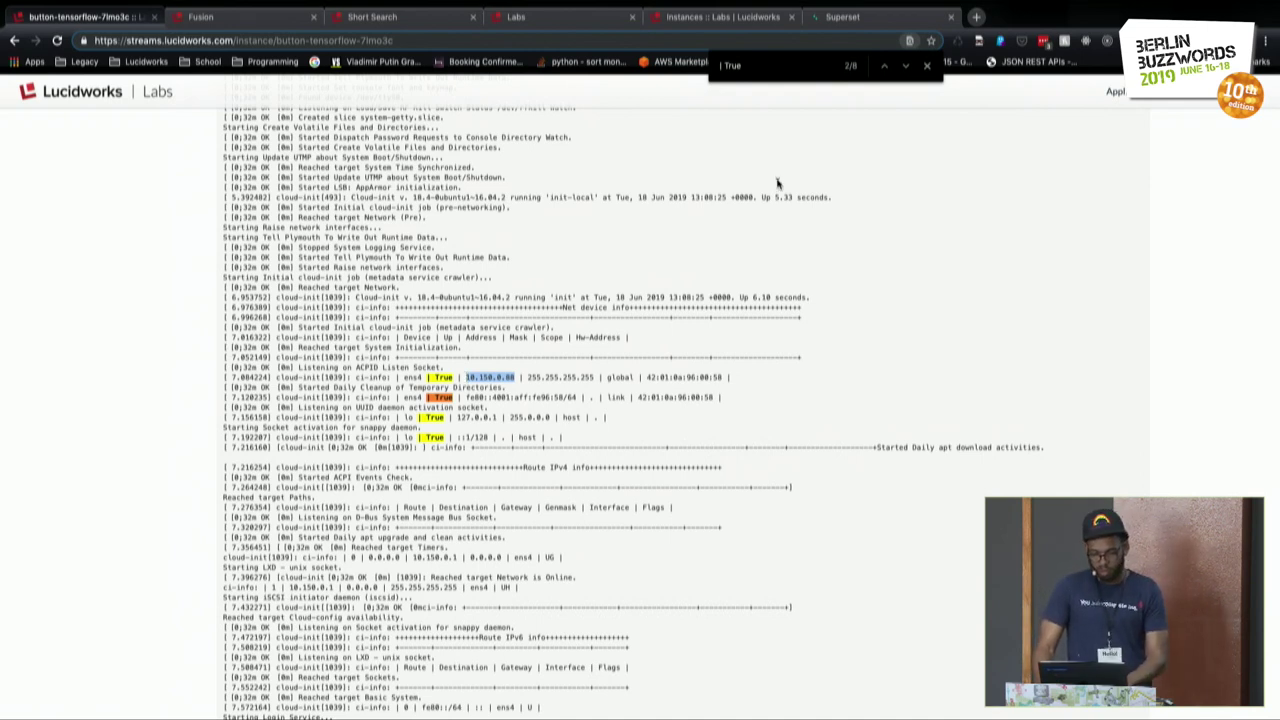
Switch to Superset and start the SQLAlchemy URI as hive://admin:<password>, using a literal placeholder for the password.
{"action": "left_click", "coordinate": [842, 17]}
{"action": "left_click", "coordinate": [620, 190]}
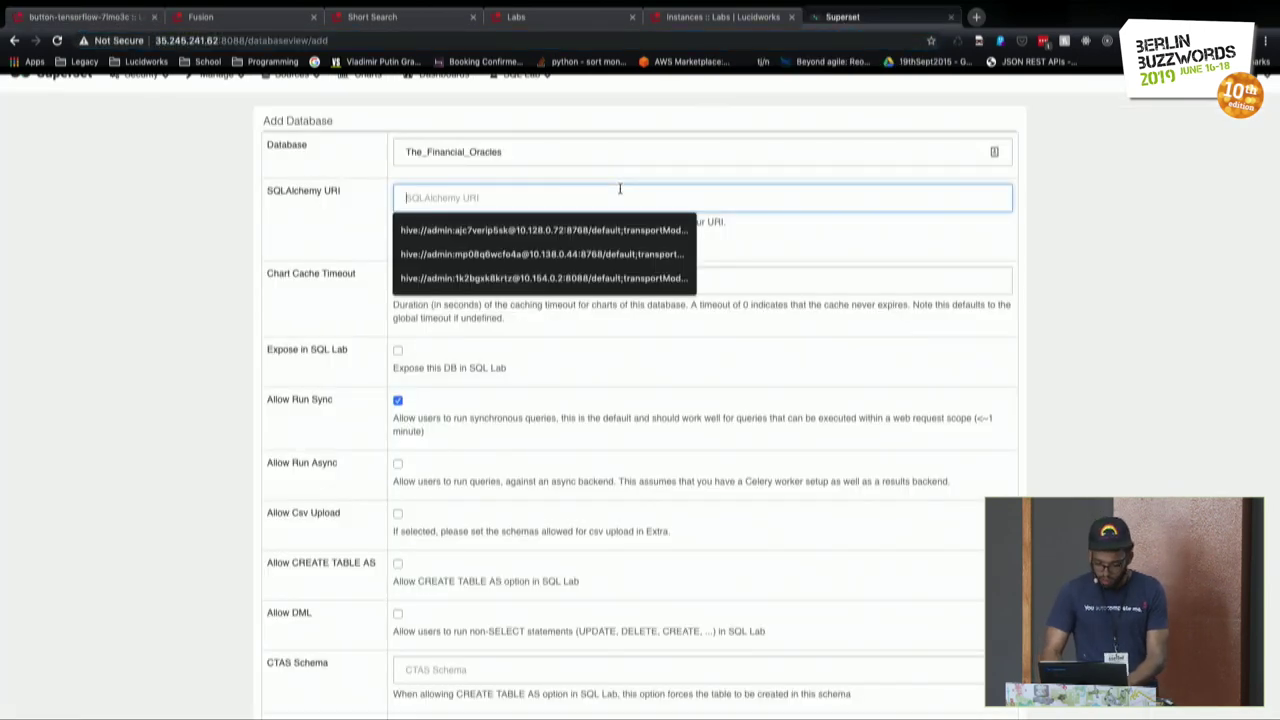
{"action": "type", "text": "hiv"}
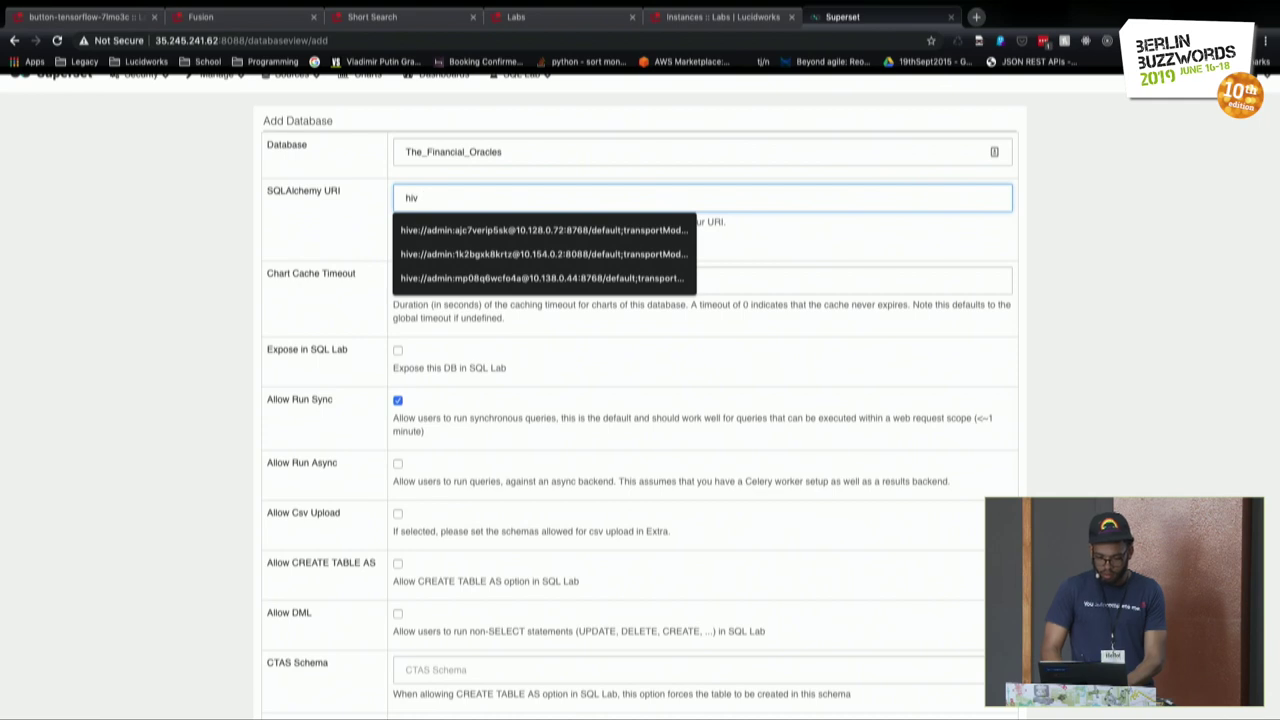
{"action": "type", "text": "e"}
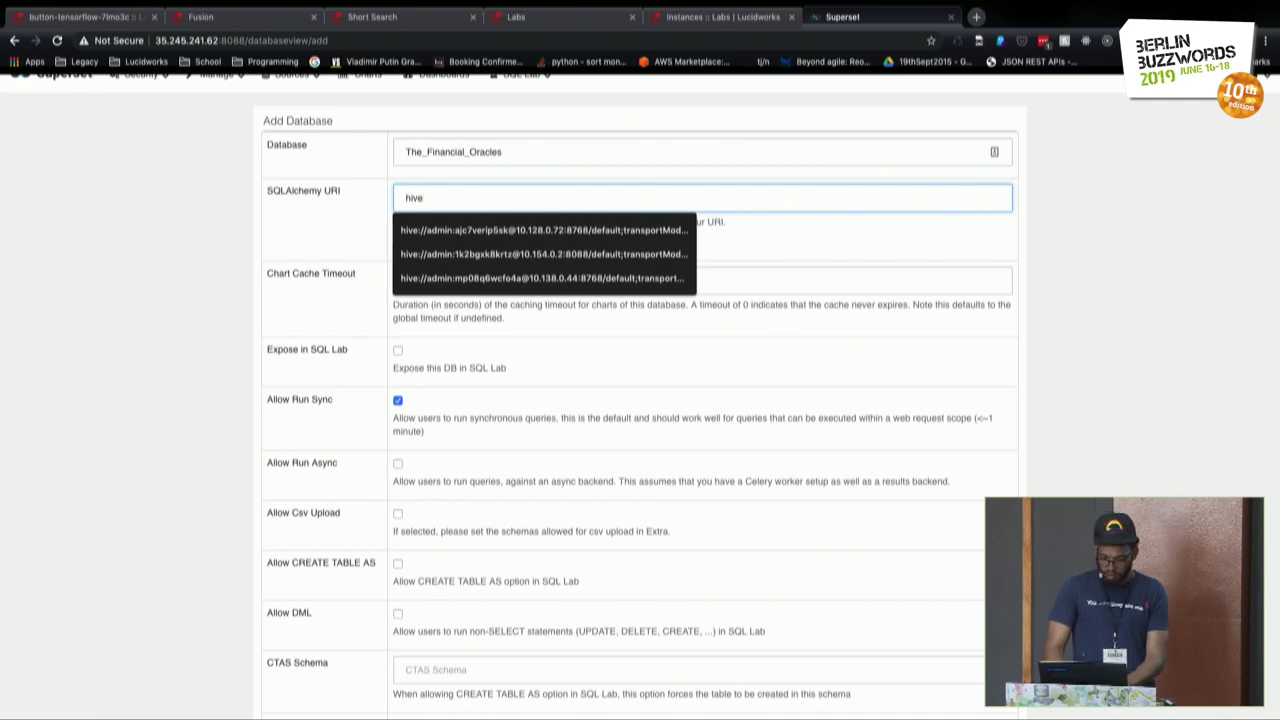
{"action": "type", "text": "://"}
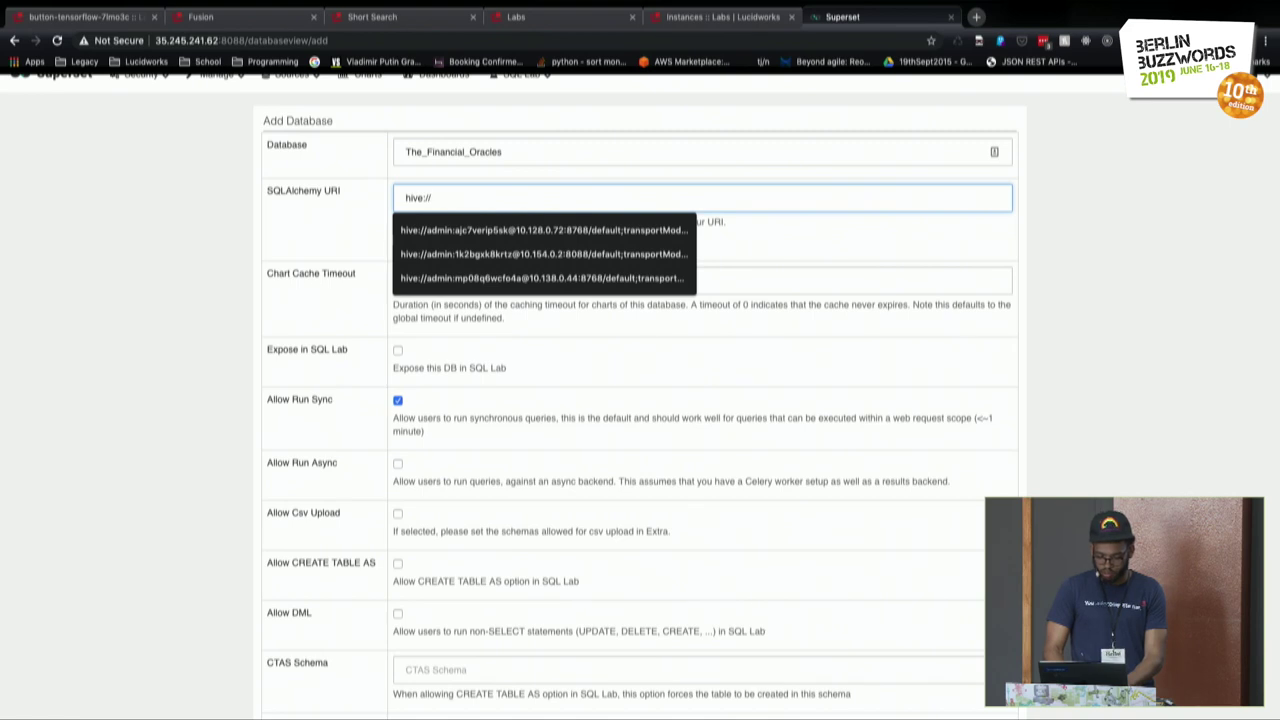
{"action": "type", "text": "<password>"}
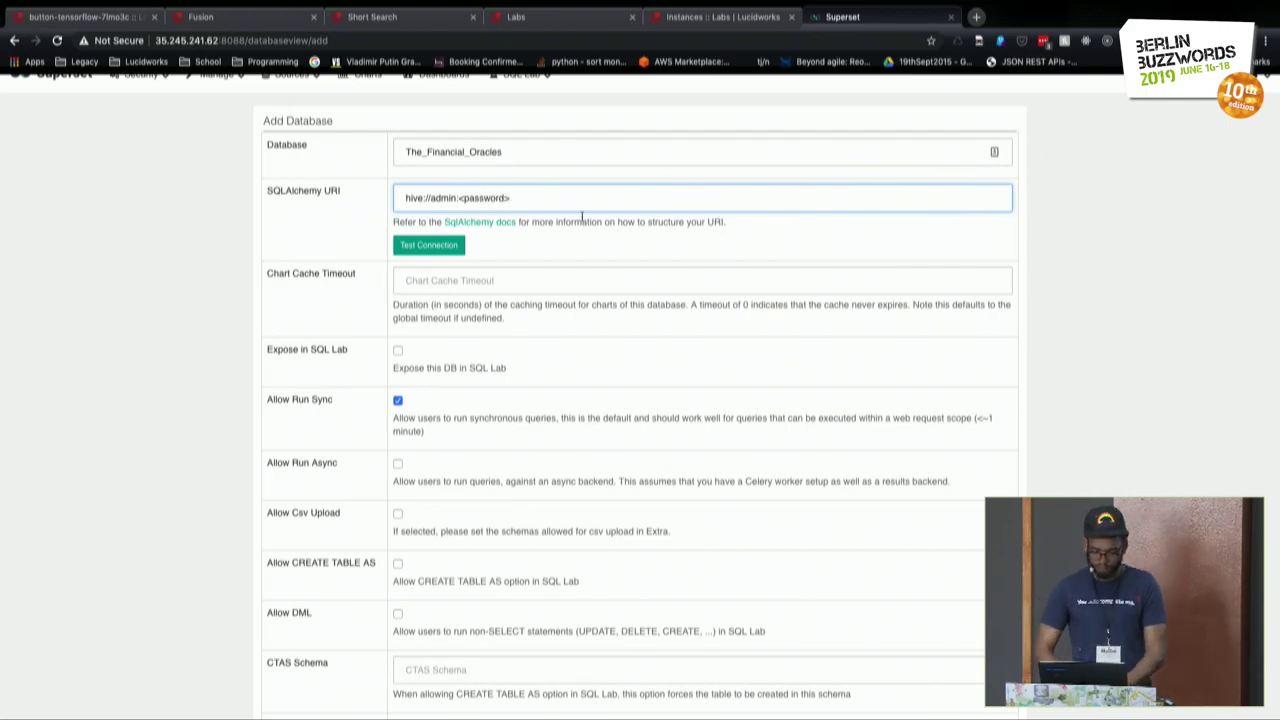
Replace the SQLAlchemy URI with the saved hive suggestion for host 10.128.0.72, including its admin password, and highlight transportMode=binary.
{"action": "triple_click", "coordinate": [445, 192]}
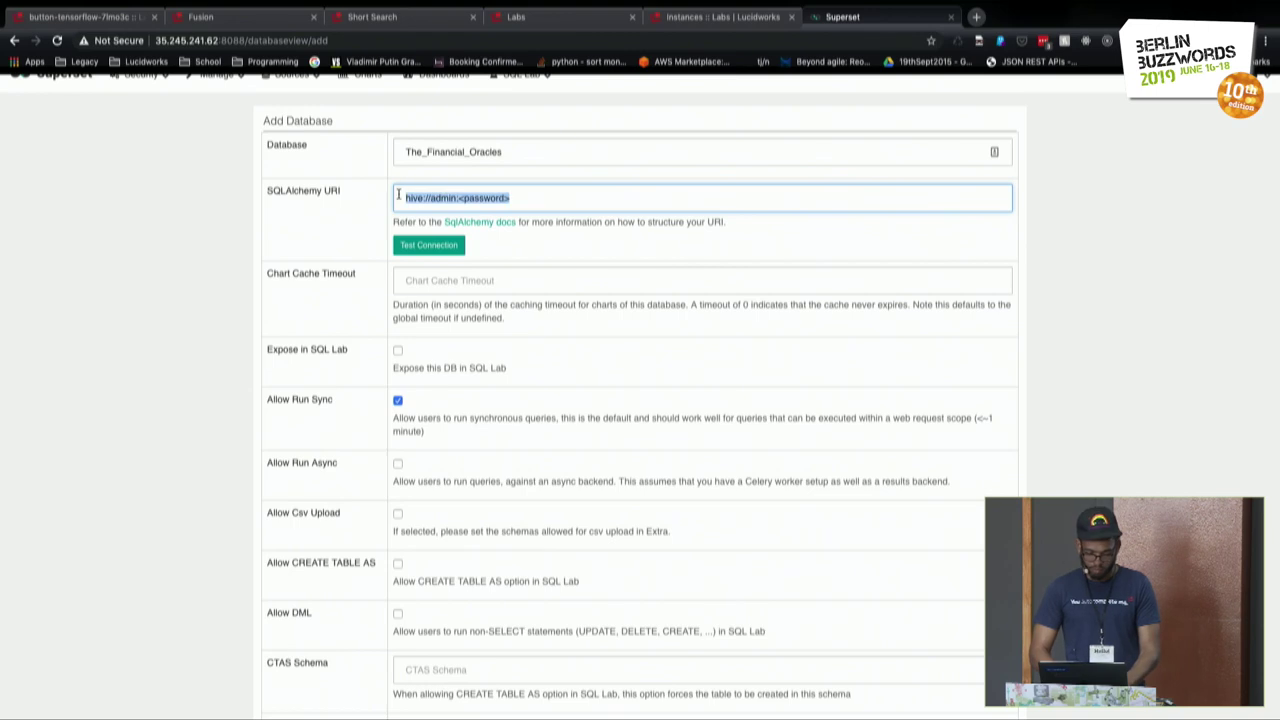
{"action": "key", "text": "BackSpace"}
{"action": "type", "text": "hi"}
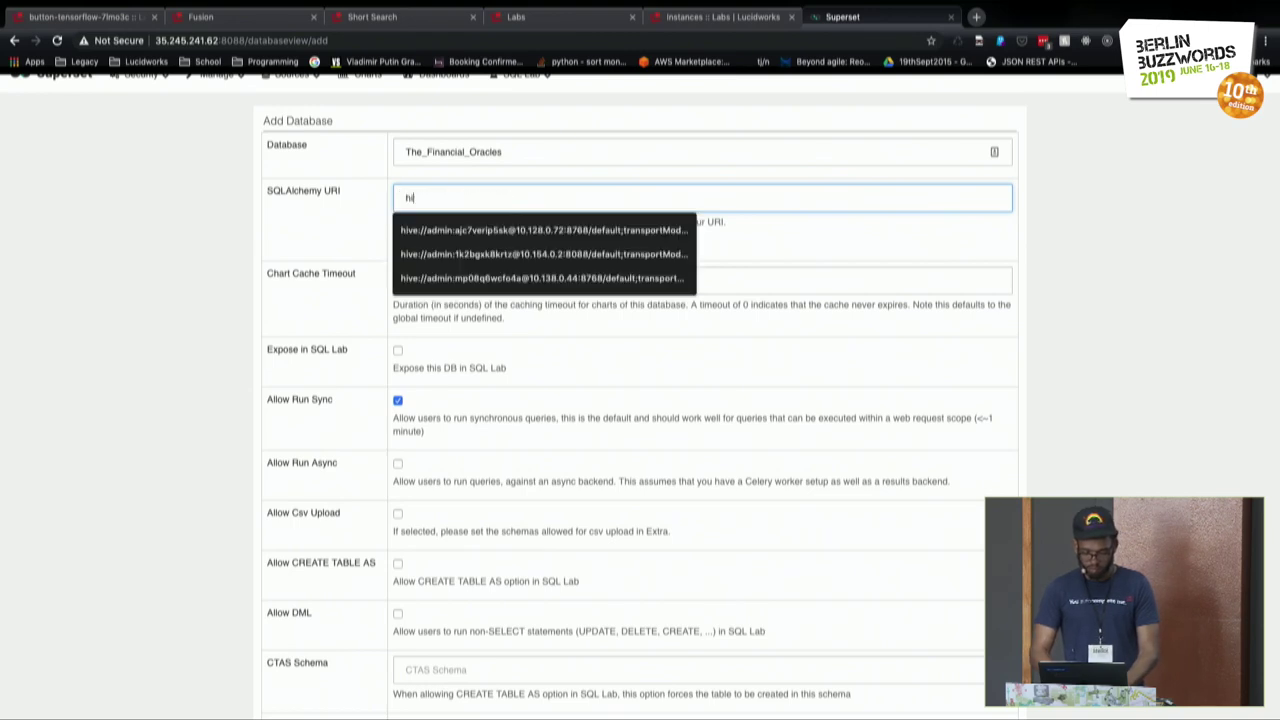
{"action": "key", "text": "Down"}
{"action": "key", "text": "Return"}
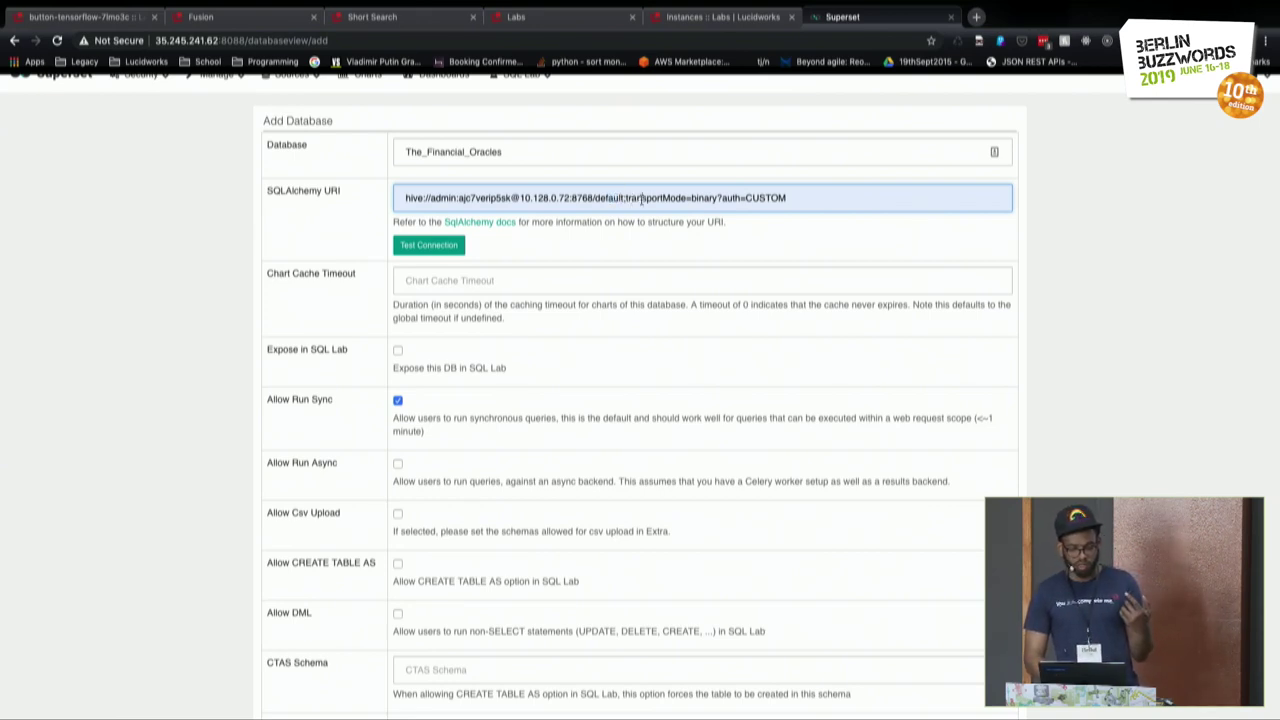
{"action": "left_click_drag", "start_coordinate": [626, 200], "coordinate": [718, 198]}
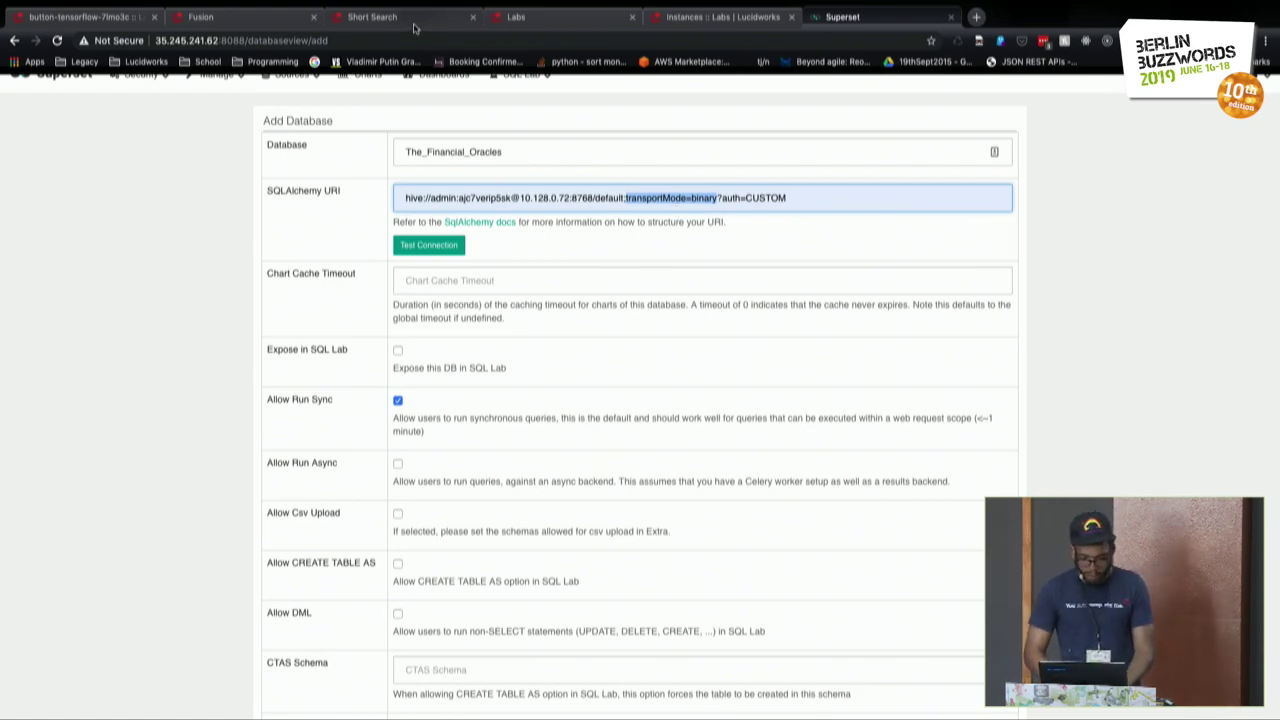
Return to the instance's console log and copy the ens4 internal IP address.
{"action": "left_click", "coordinate": [686, 17]}
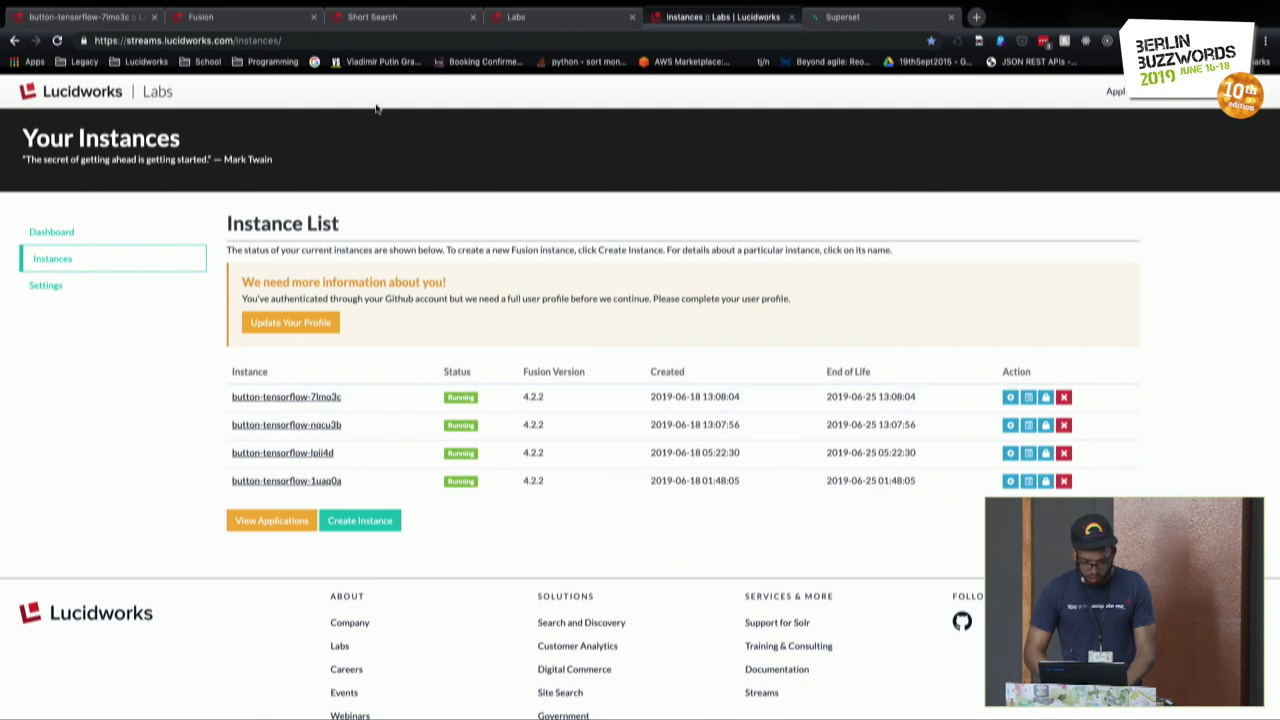
{"action": "left_click", "coordinate": [252, 20]}
{"action": "left_click", "coordinate": [130, 20]}
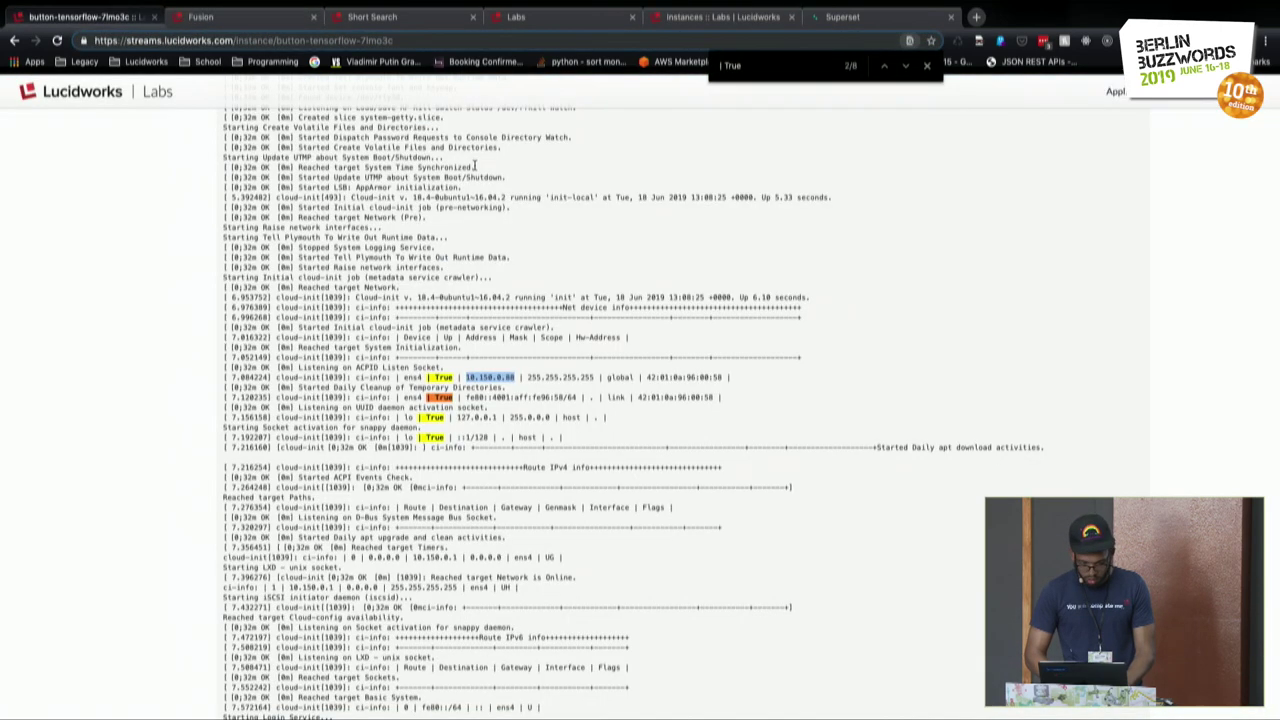
{"action": "left_click", "coordinate": [482, 377]}
{"action": "left_click_drag", "start_coordinate": [467, 377], "coordinate": [511, 377]}
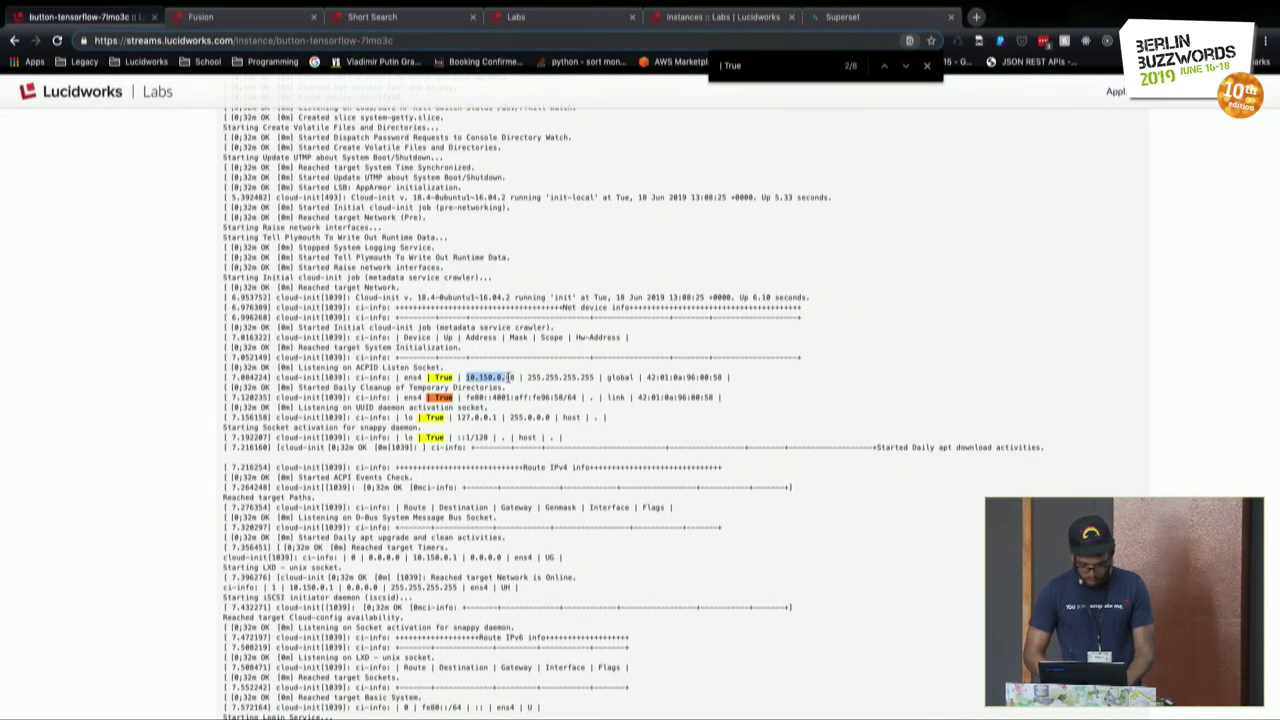
Switch back to Superset and replace the host address in the SQLAlchemy URI with 10.150.0.88.
{"action": "left_click", "coordinate": [578, 20]}
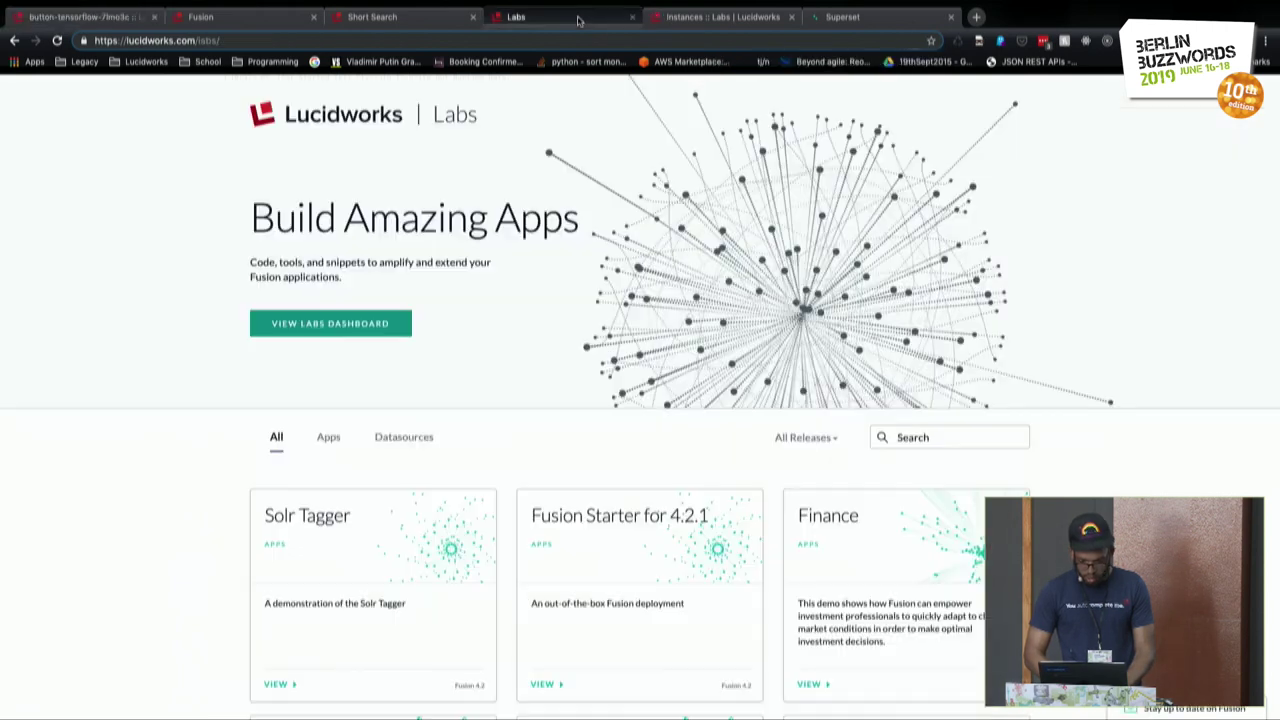
{"action": "left_click", "coordinate": [688, 19]}
{"action": "left_click", "coordinate": [826, 20]}
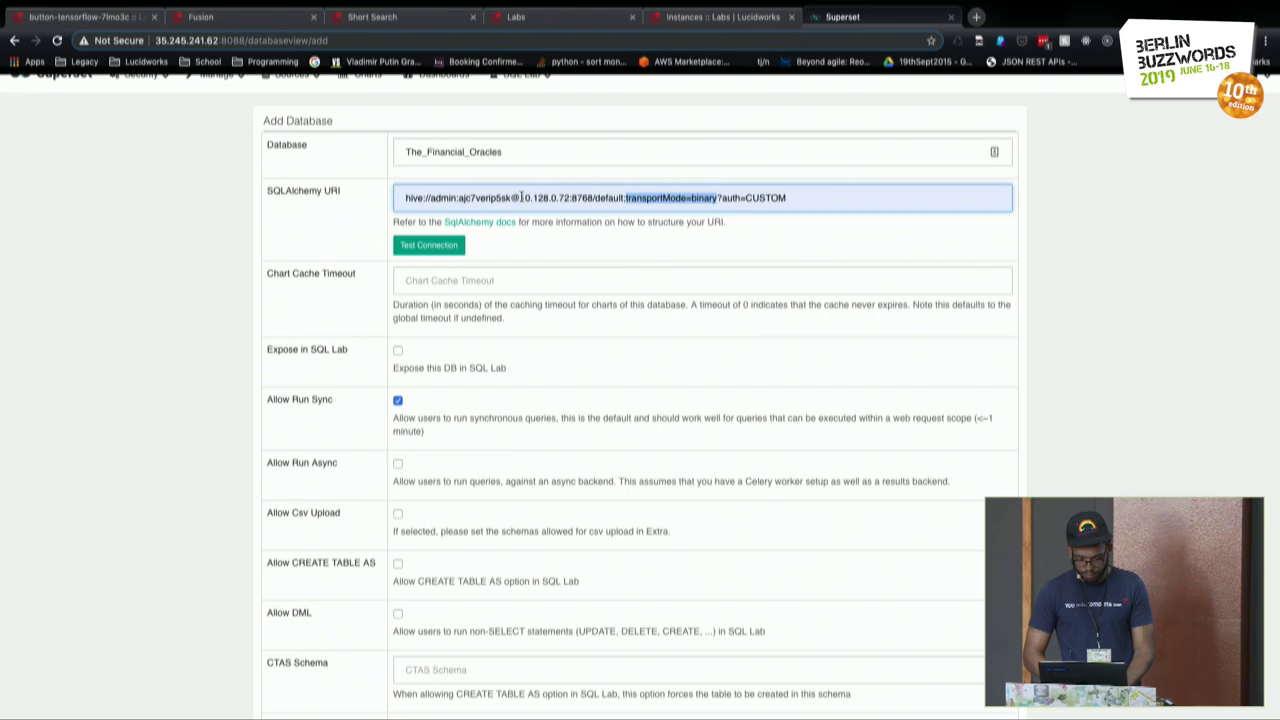
{"action": "left_click_drag", "start_coordinate": [520, 197], "coordinate": [556, 197]}
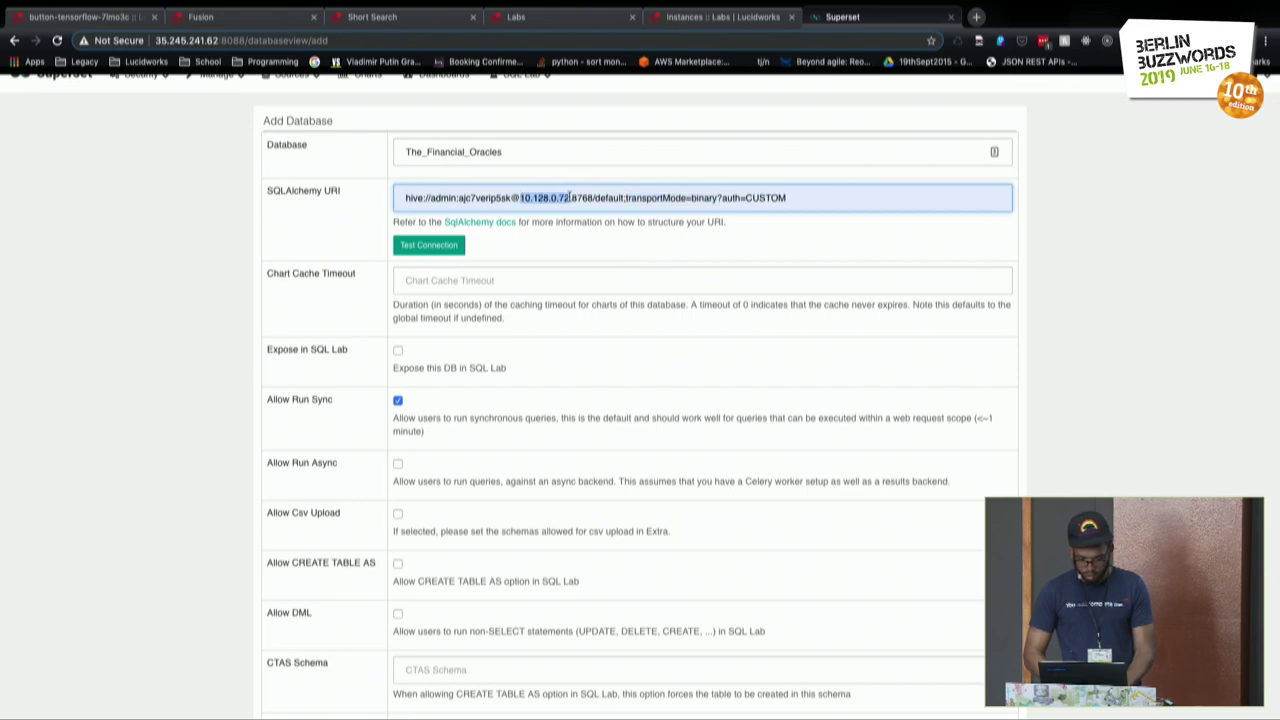
{"action": "type", "text": "10.150.0.88"}
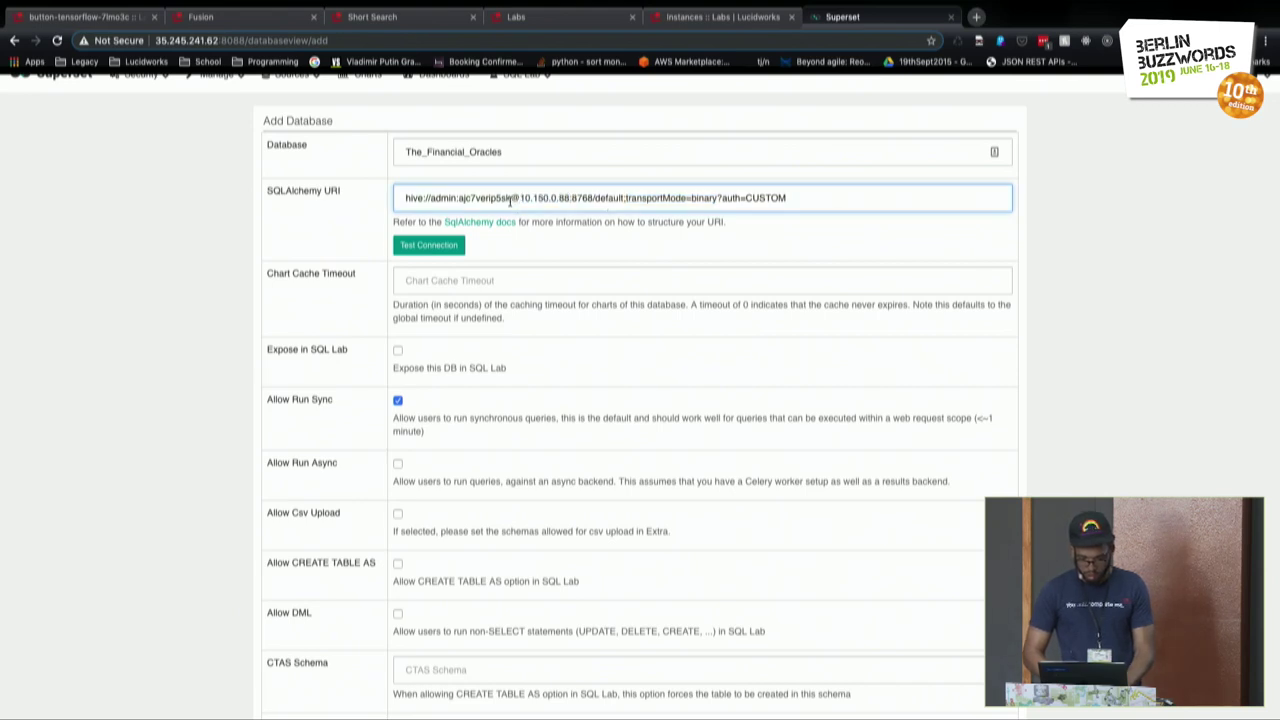
Return to the instance's access details and copy the Fusion admin password from its credentials.
{"action": "left_click", "coordinate": [208, 19]}
{"action": "key", "text": "ctrl+shift+Tab"}
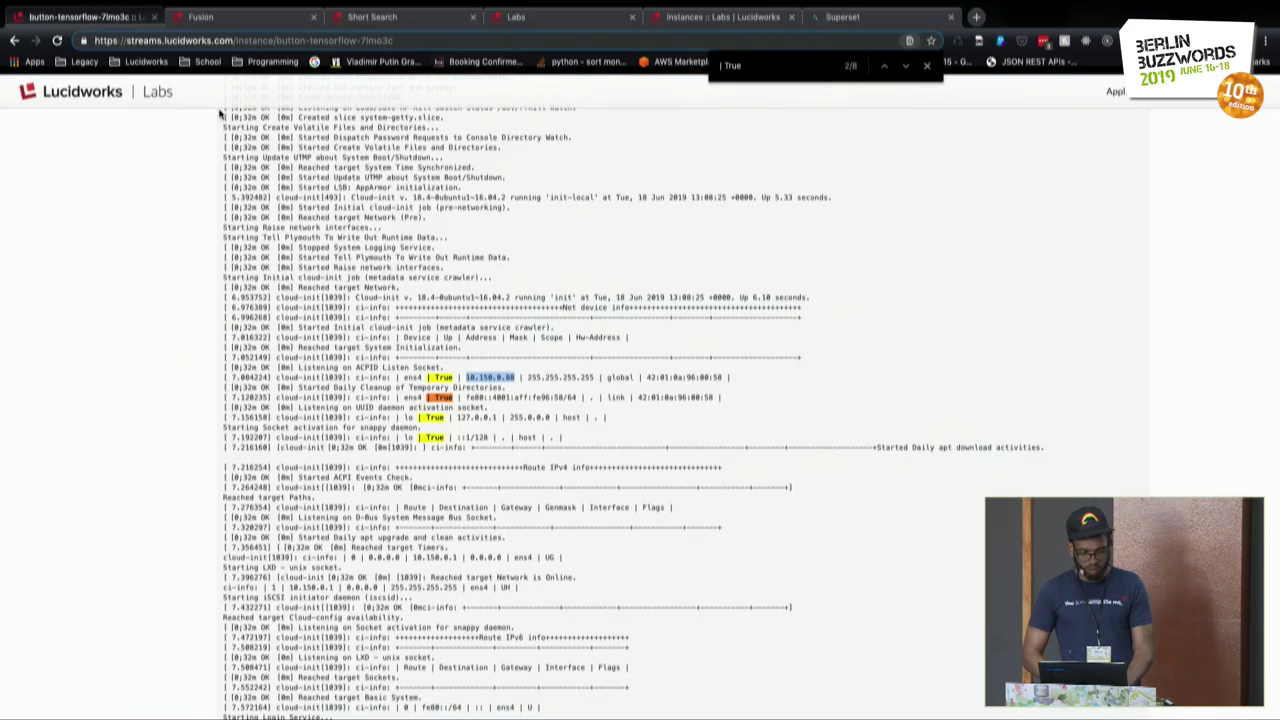
{"action": "scroll", "coordinate": [268, 250], "scroll_direction": "up", "scroll_amount": 20}
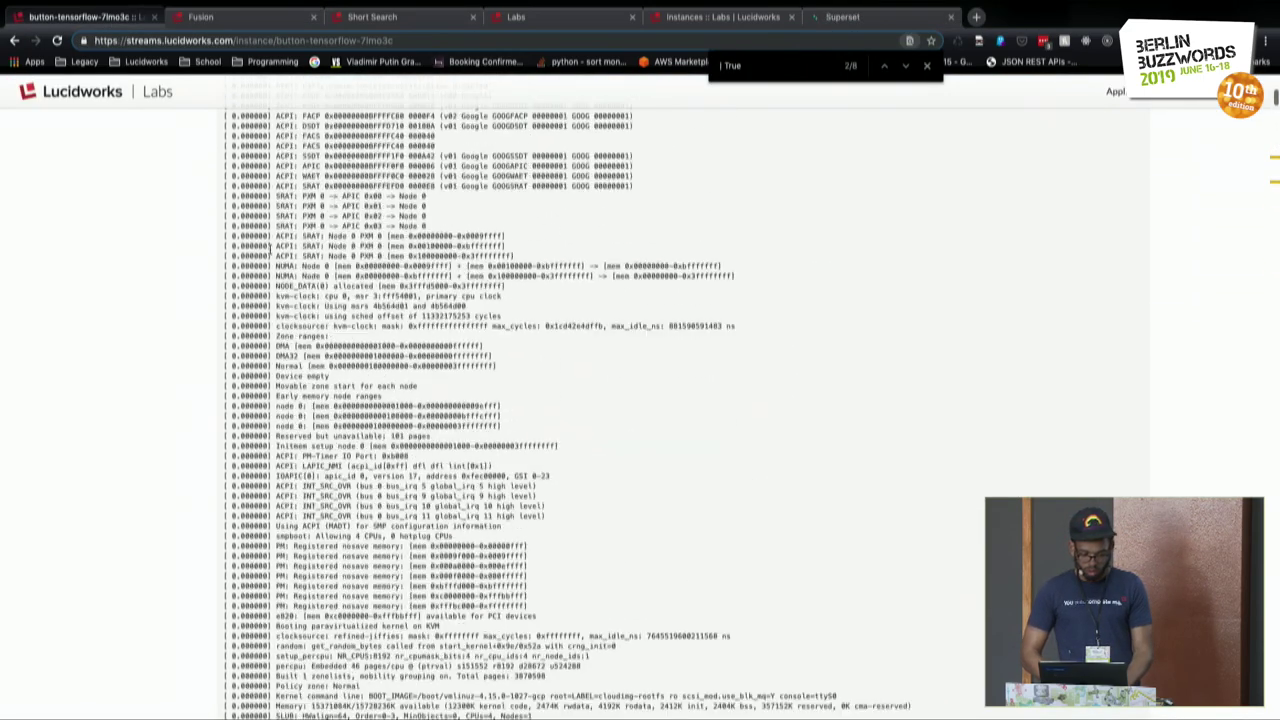
{"action": "left_click", "coordinate": [266, 585]}
{"action": "scroll", "coordinate": [444, 620], "scroll_direction": "down", "scroll_amount": 2}
{"action": "double_click", "coordinate": [458, 603]}
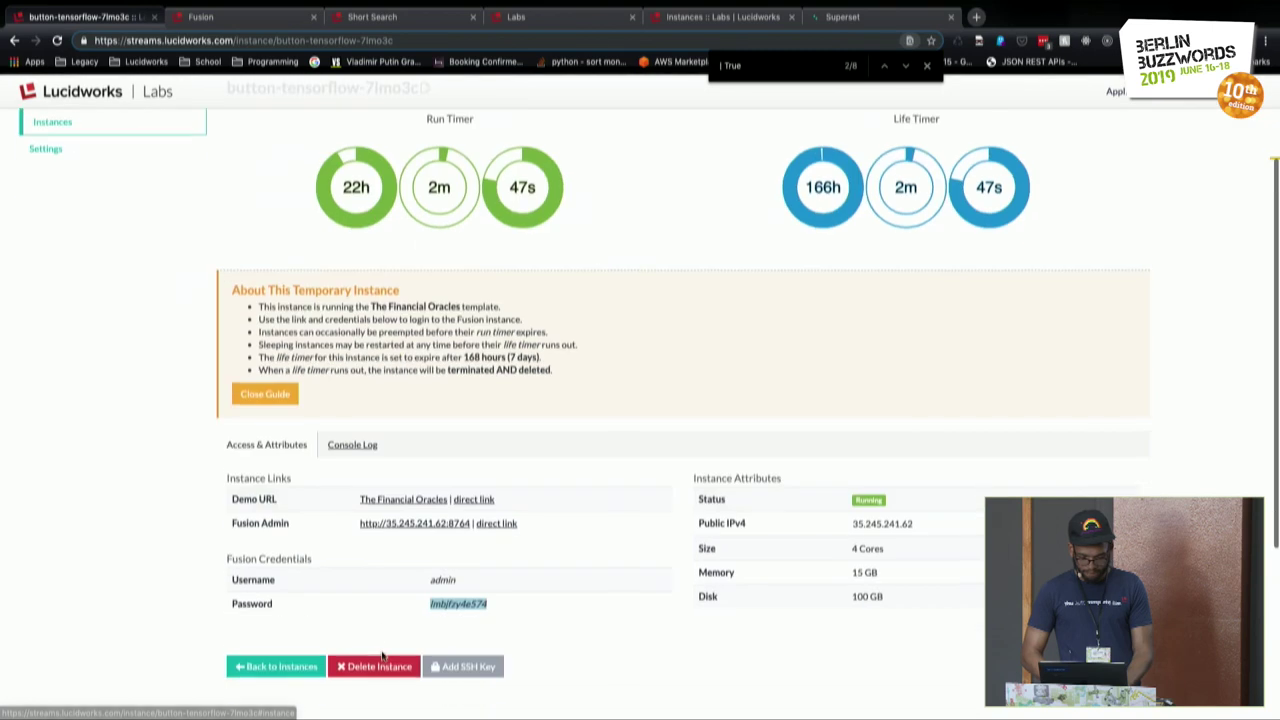
{"action": "left_click_drag", "start_coordinate": [444, 624], "coordinate": [440, 580]}
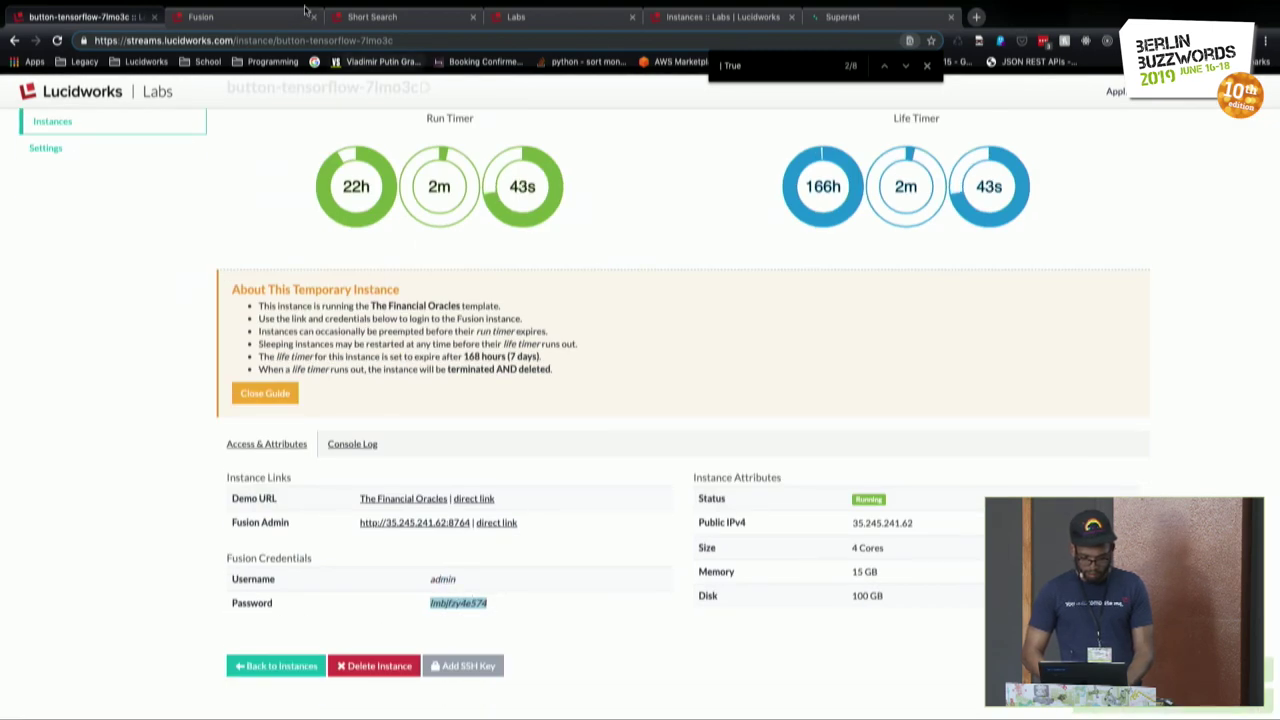
Switch back to Superset, replace the password in the SQLAlchemy URI with the copied admin password, and test the connection.
{"action": "left_click", "coordinate": [680, 20]}
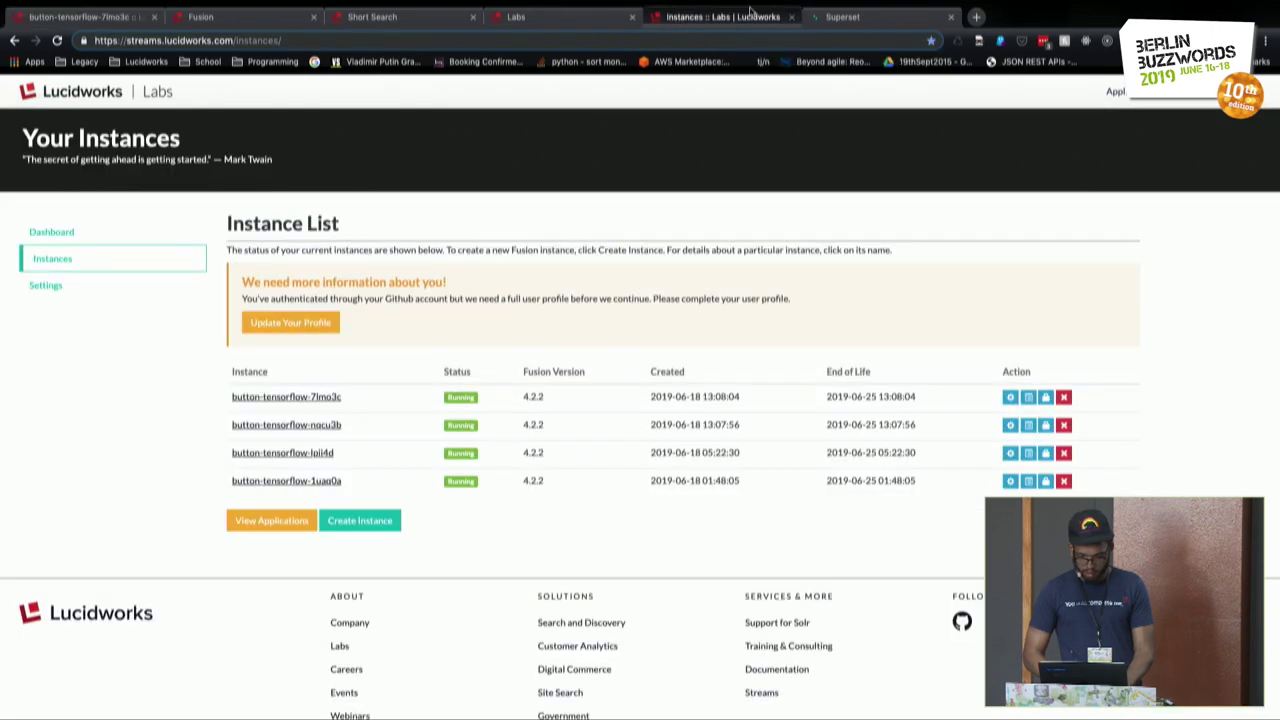
{"action": "left_click", "coordinate": [855, 20]}
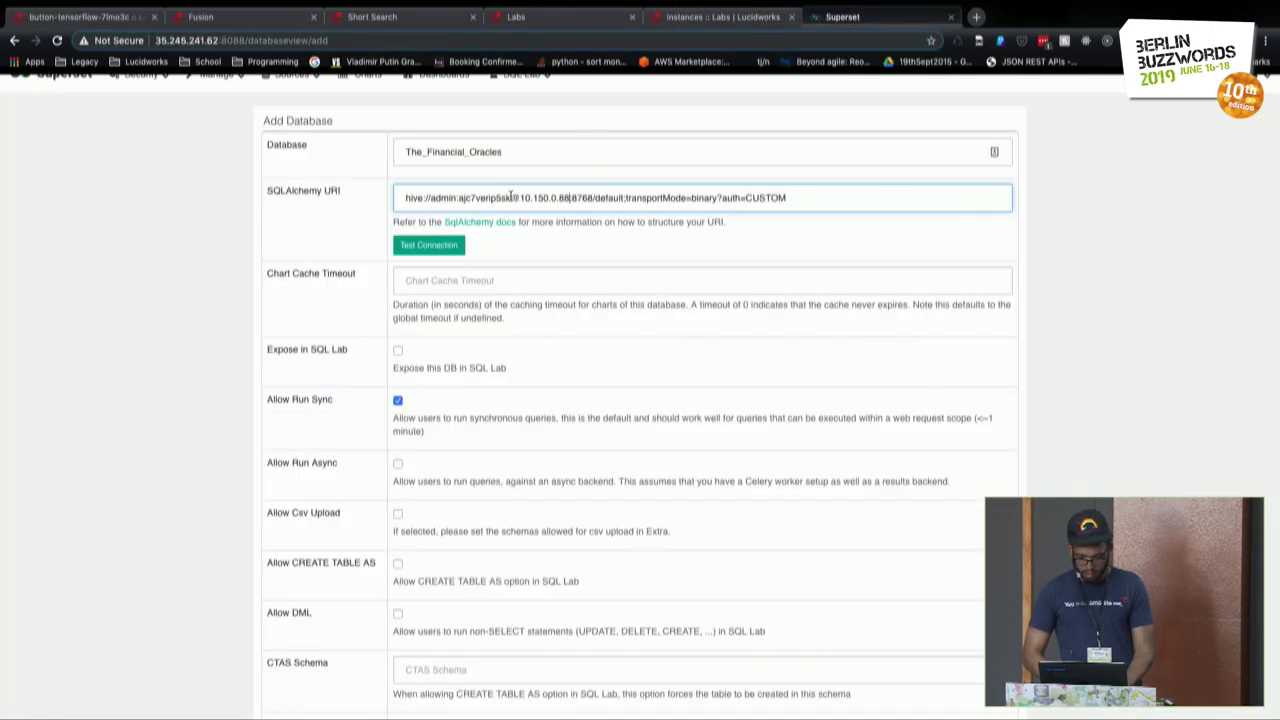
{"action": "key", "text": "ctrl+v"}
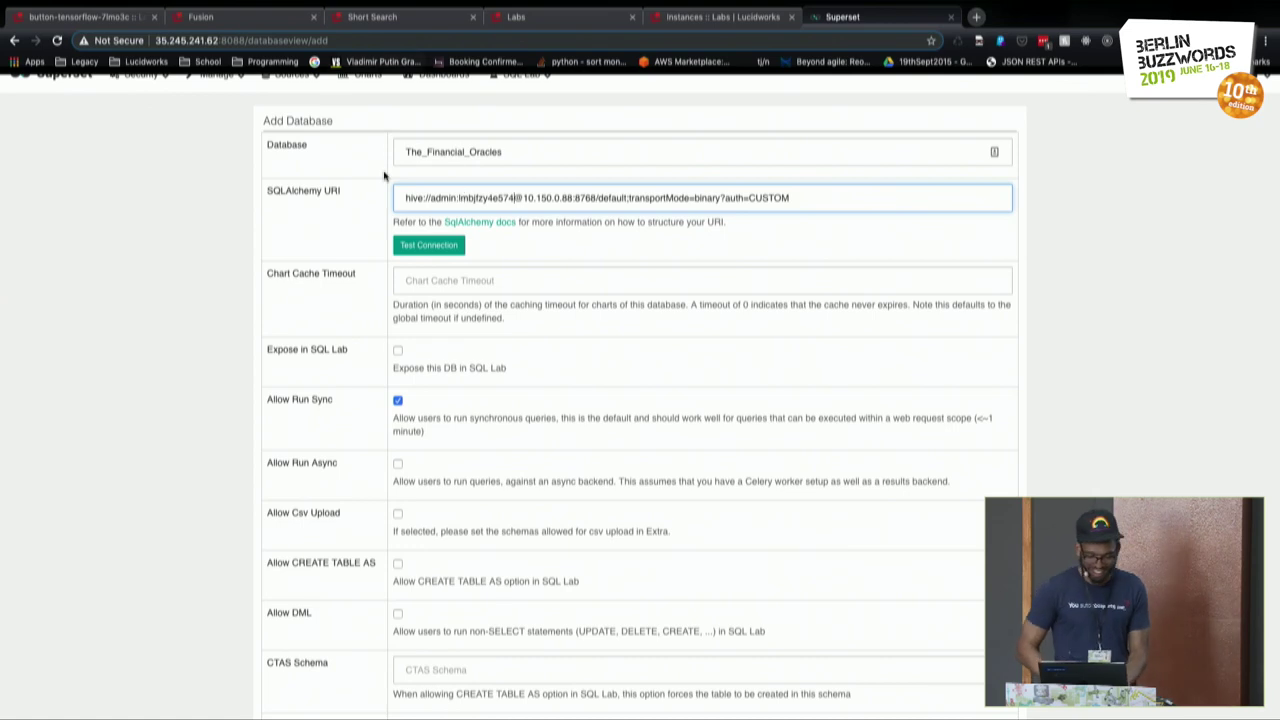
{"action": "left_click", "coordinate": [432, 245]}
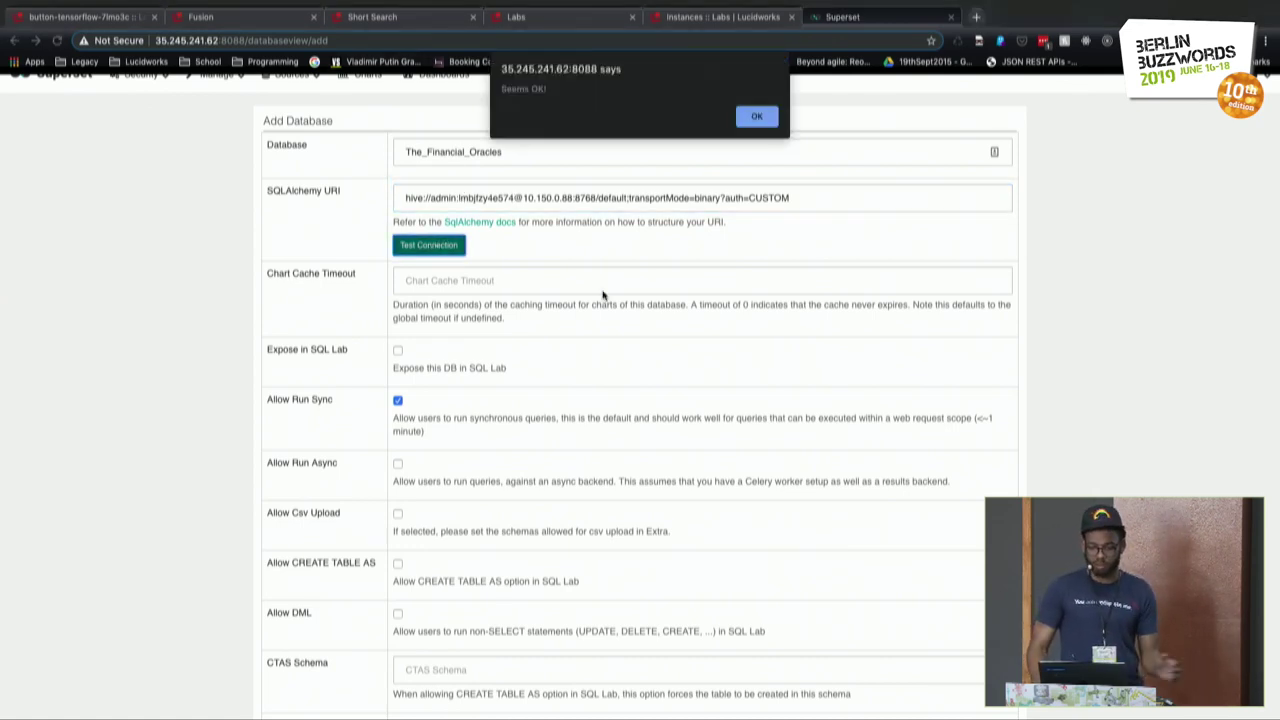
{"action": "left_click", "coordinate": [756, 119]}
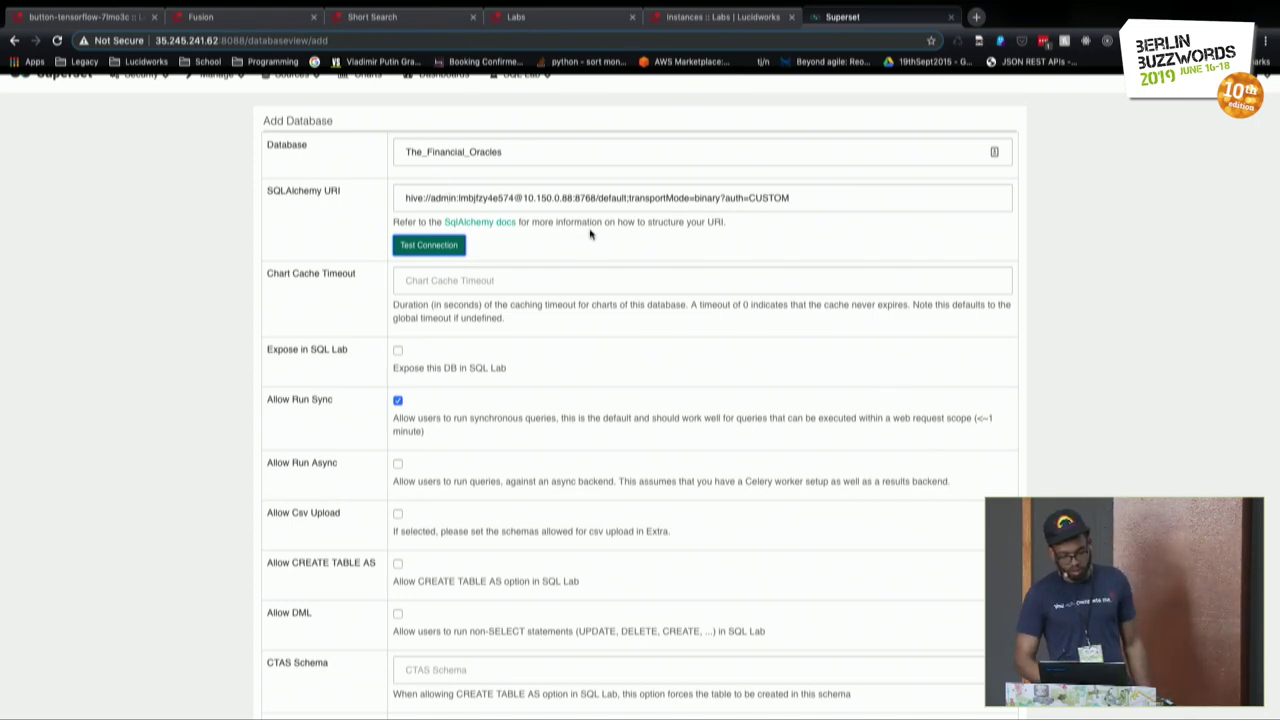
Save the new The_Financial_Oracles database connection.
{"action": "left_click", "coordinate": [548, 205]}
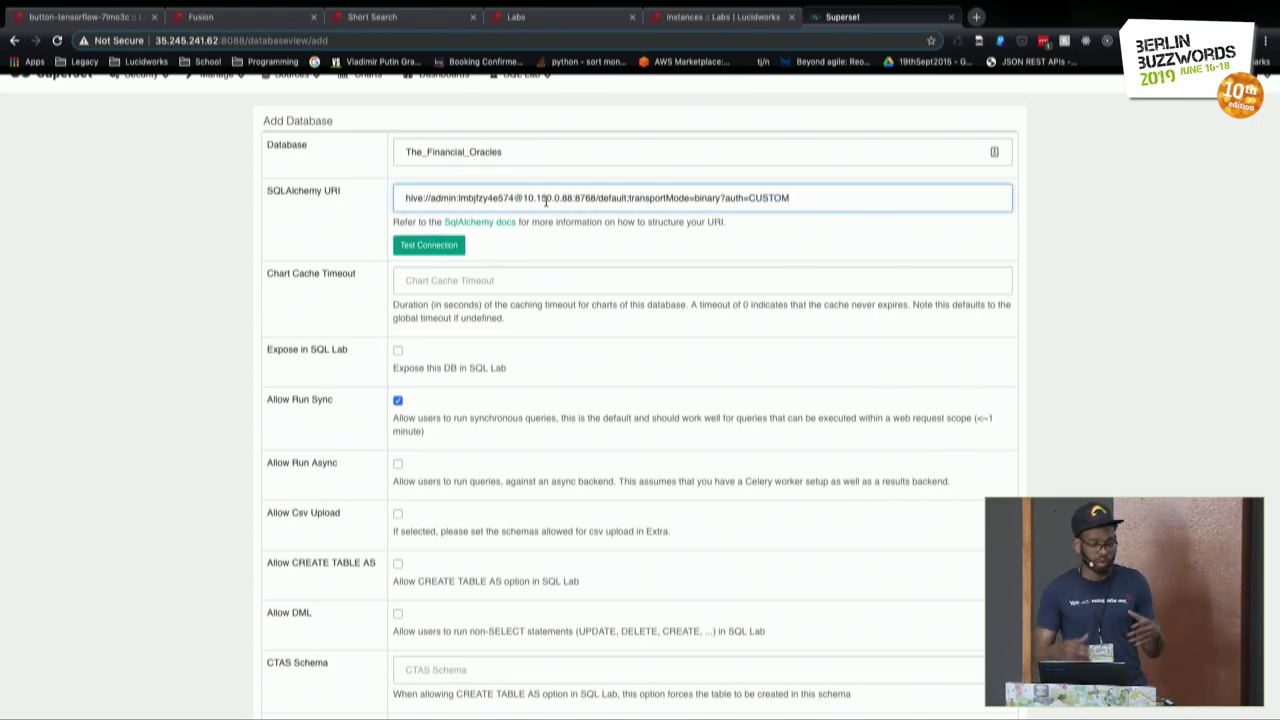
{"action": "scroll", "coordinate": [520, 460], "scroll_direction": "down", "scroll_amount": 5}
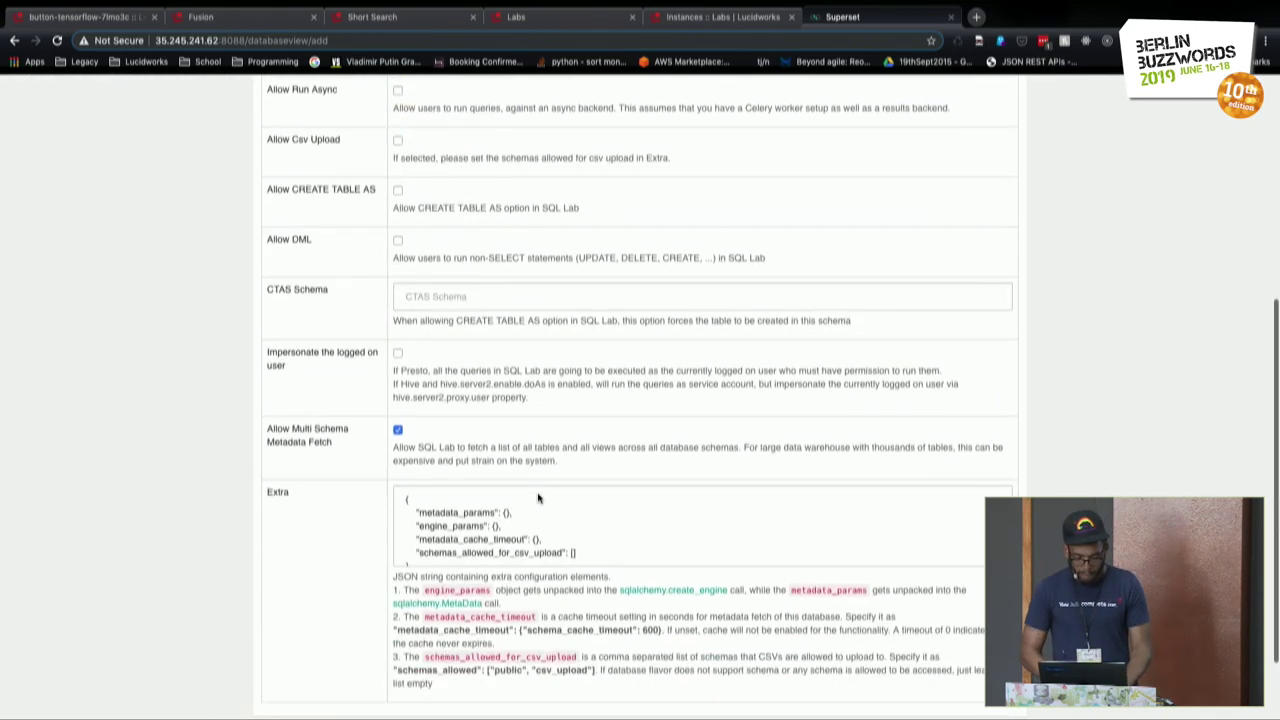
{"action": "left_click", "coordinate": [280, 636]}
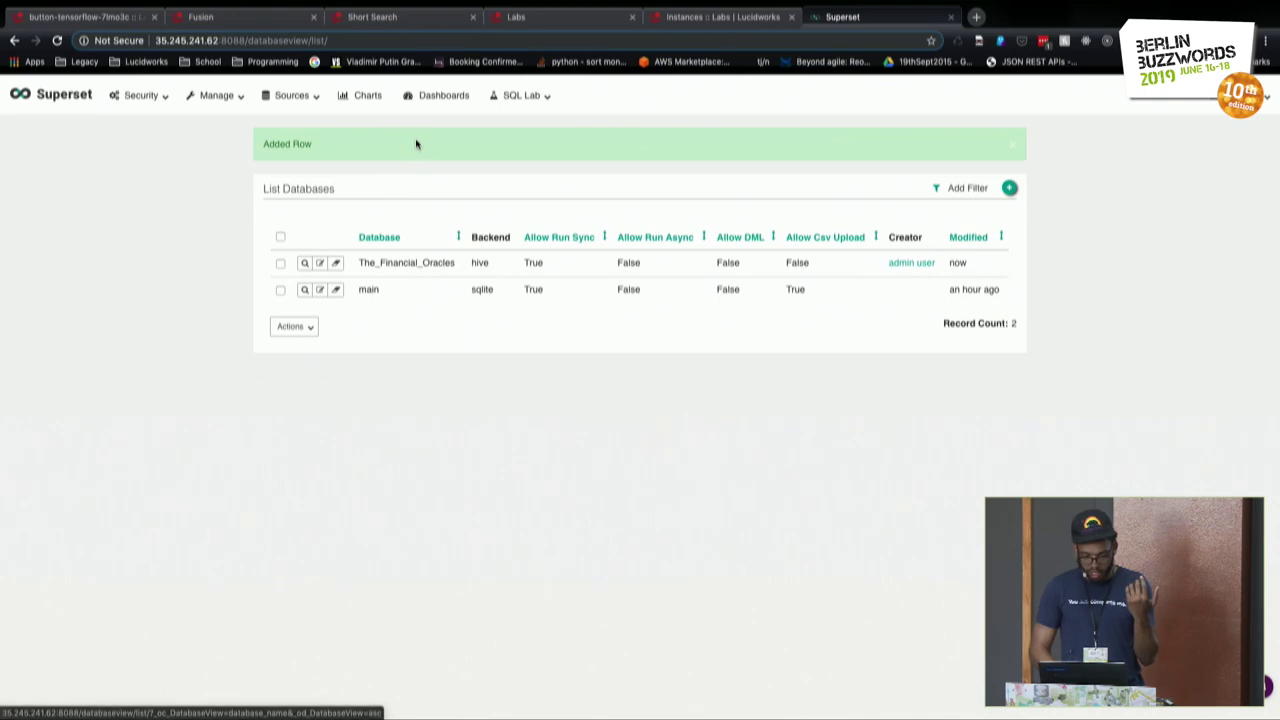
Start a new table import with The_Financial_Oracles as the database and default as the schema.
{"action": "left_click", "coordinate": [305, 96]}
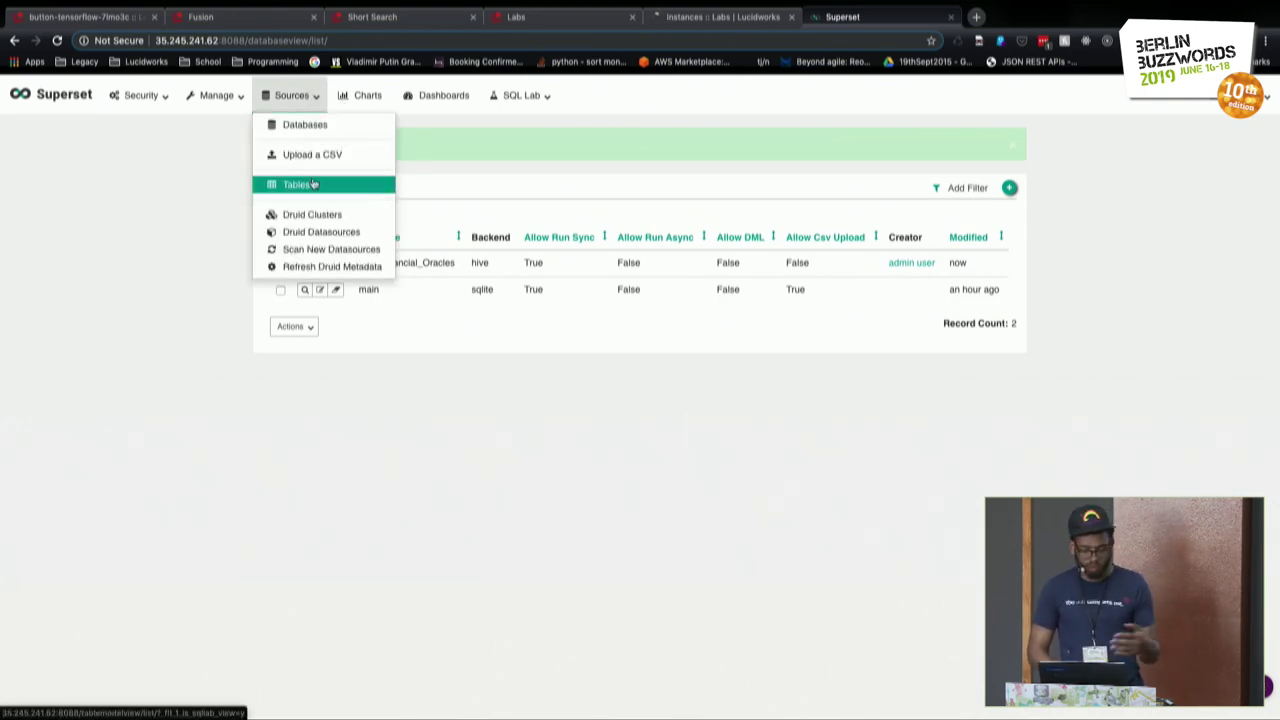
{"action": "left_click", "coordinate": [313, 183]}
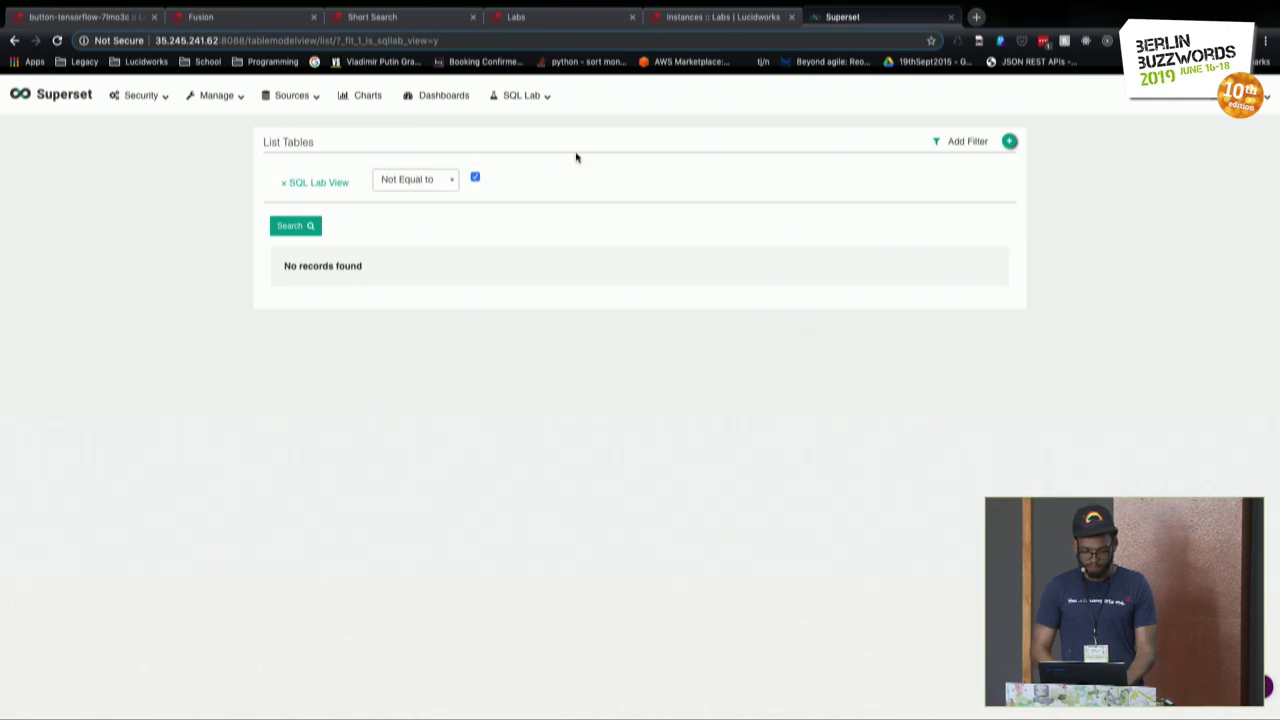
{"action": "left_click", "coordinate": [1009, 141]}
{"action": "left_click", "coordinate": [479, 176]}
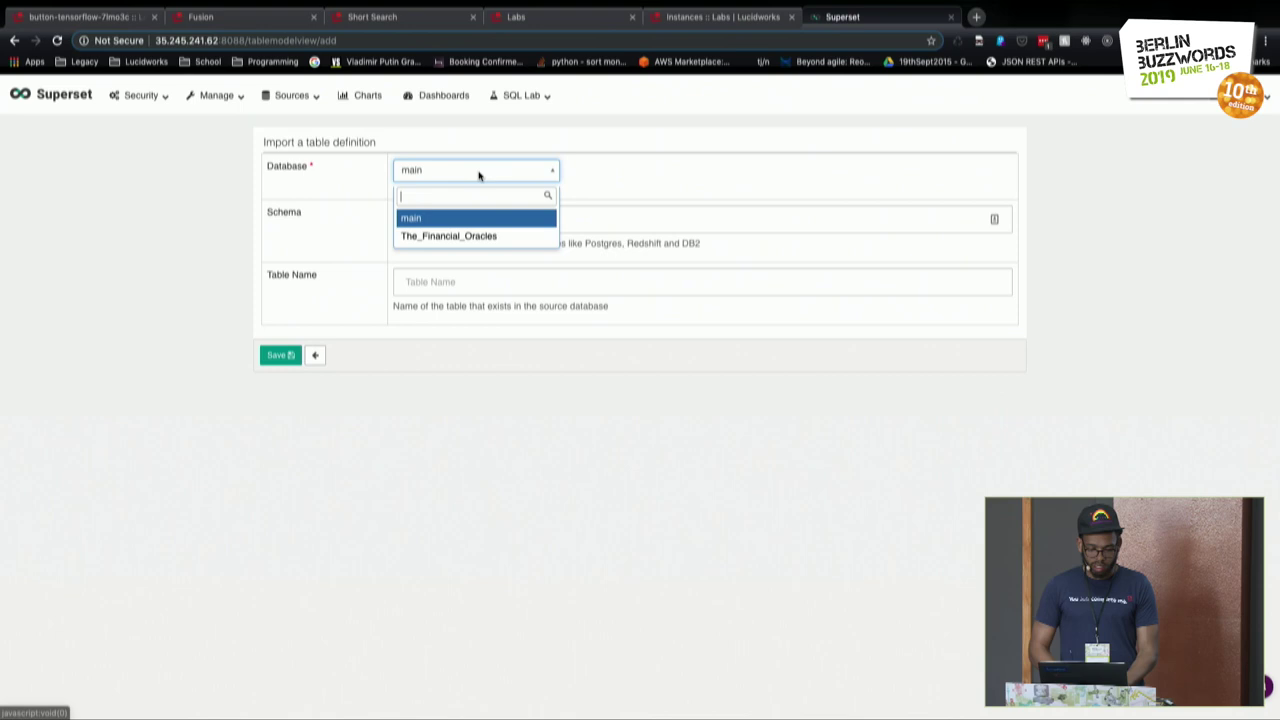
{"action": "left_click", "coordinate": [454, 231]}
{"action": "left_click", "coordinate": [455, 221]}
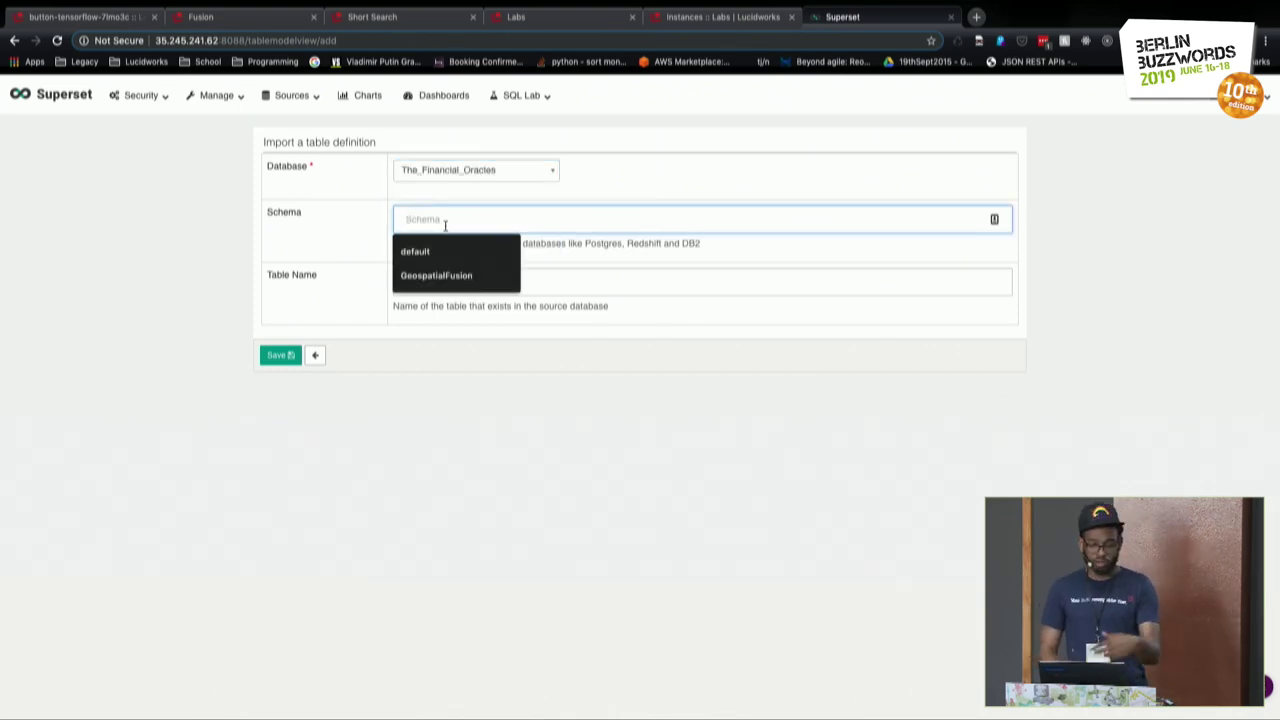
{"action": "left_click", "coordinate": [437, 246]}
{"action": "left_click", "coordinate": [437, 246]}
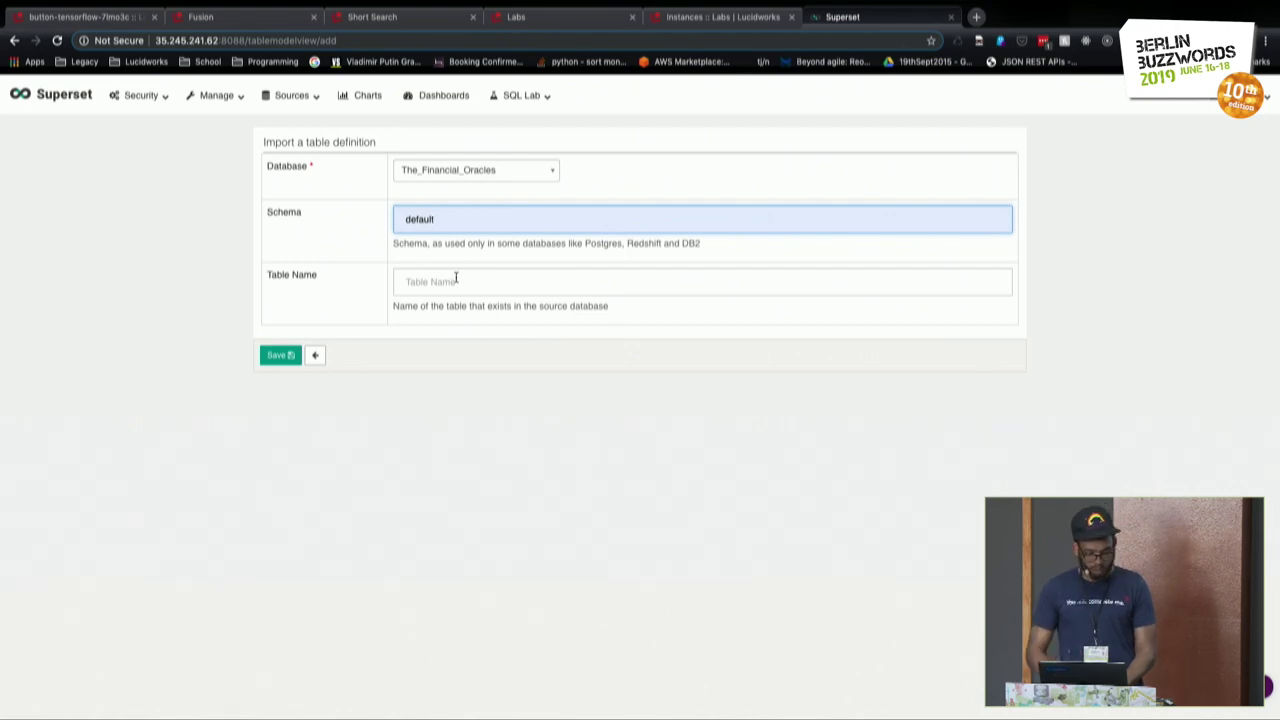
Enter The_Financial_Oracles as the table name, without the _2 suffix, and save the table definition.
{"action": "left_click", "coordinate": [455, 280]}
{"action": "left_click", "coordinate": [449, 338]}
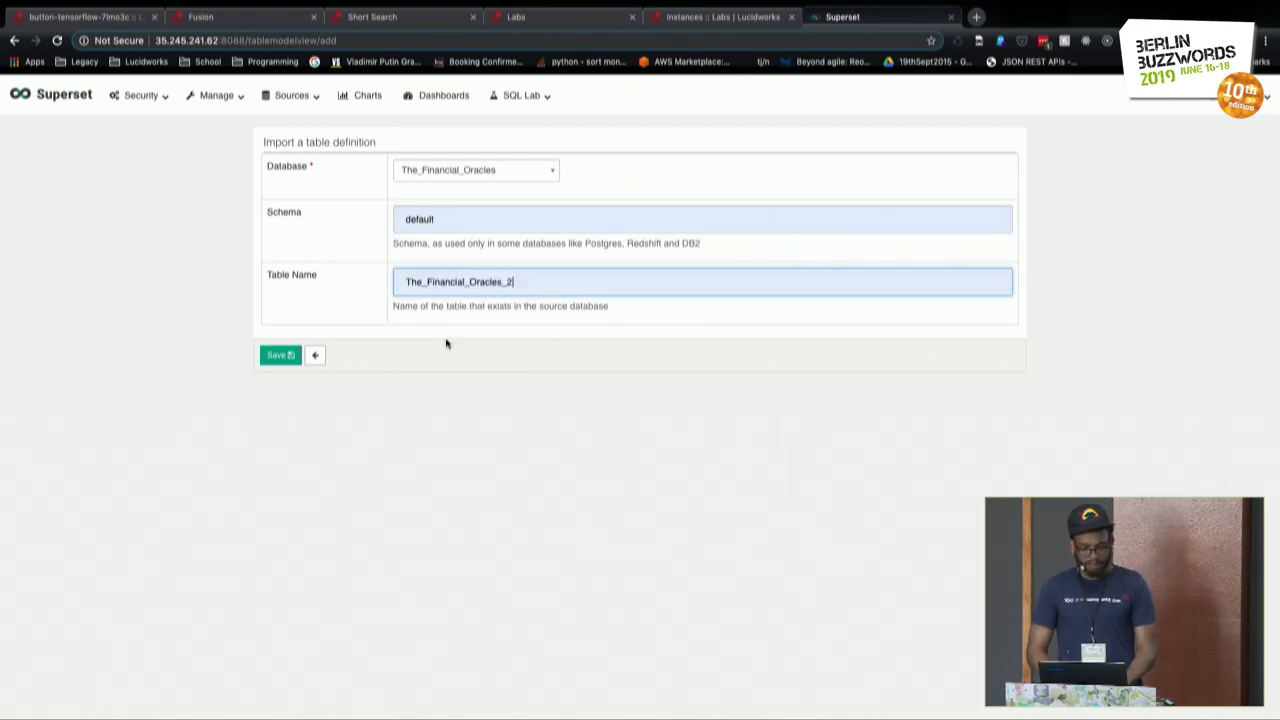
{"action": "key", "text": "BackSpace"}
{"action": "key", "text": "BackSpace"}
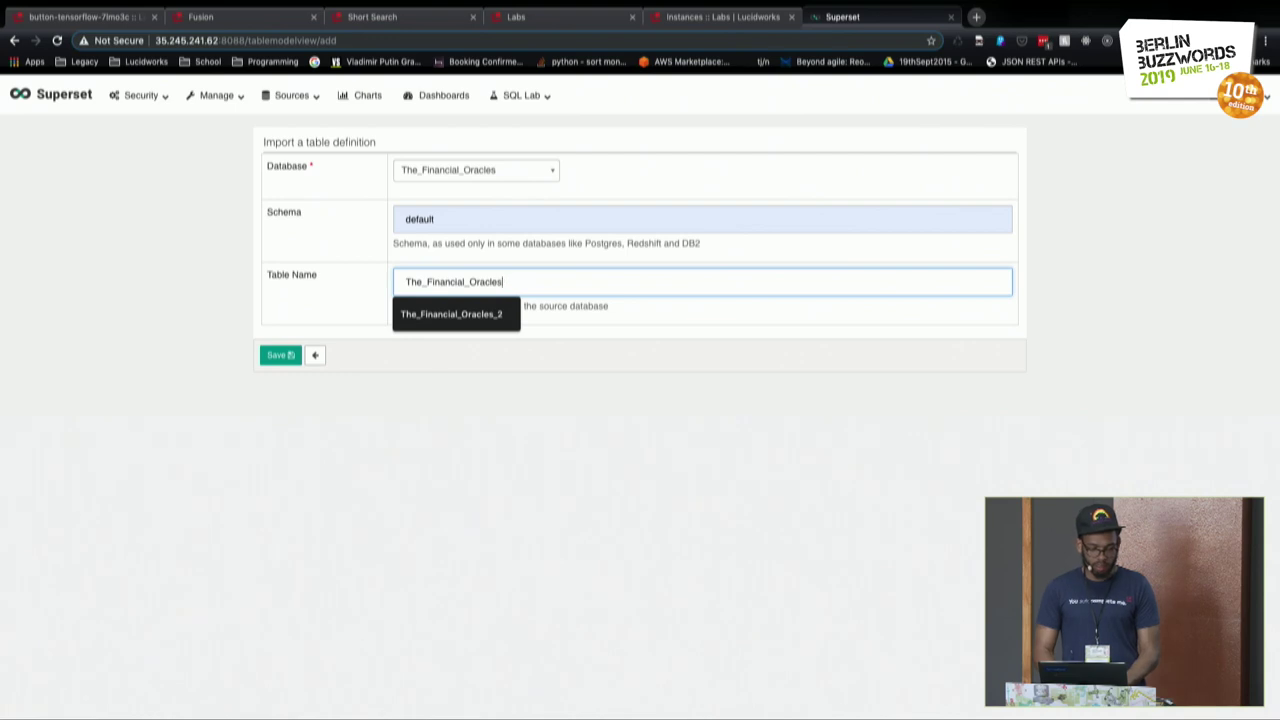
{"action": "left_click", "coordinate": [415, 395]}
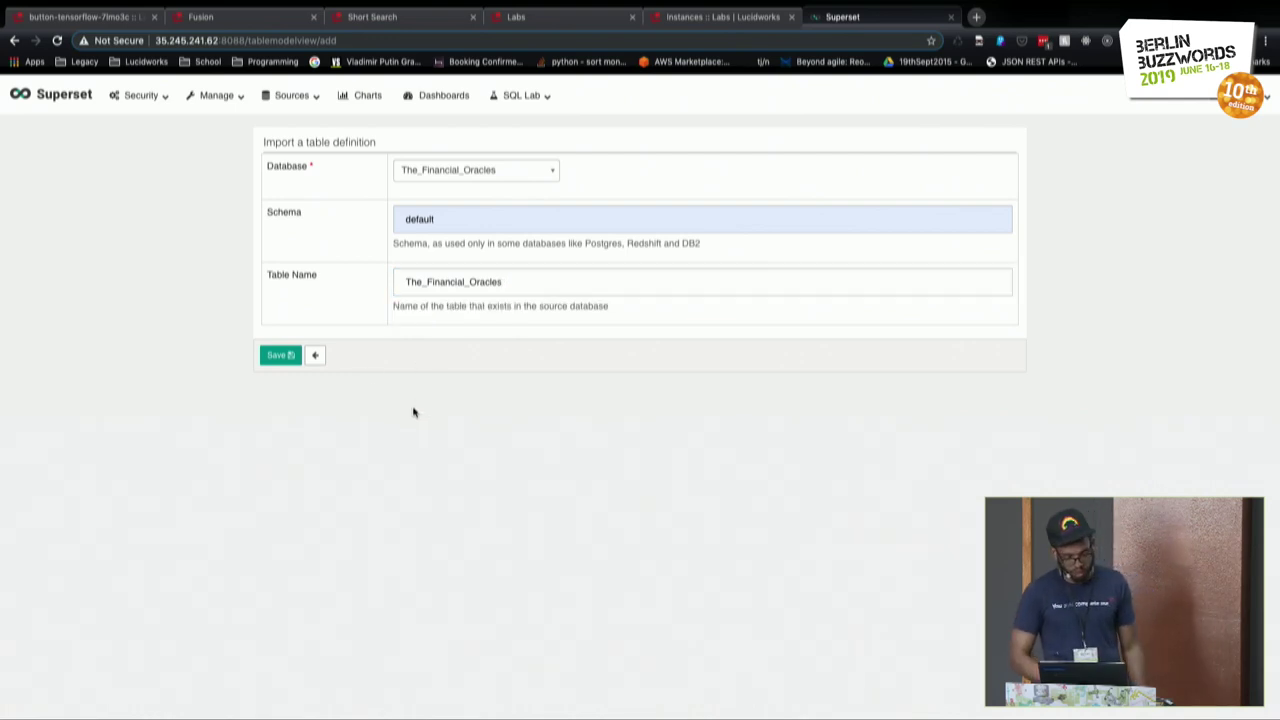
{"action": "left_click", "coordinate": [281, 356]}
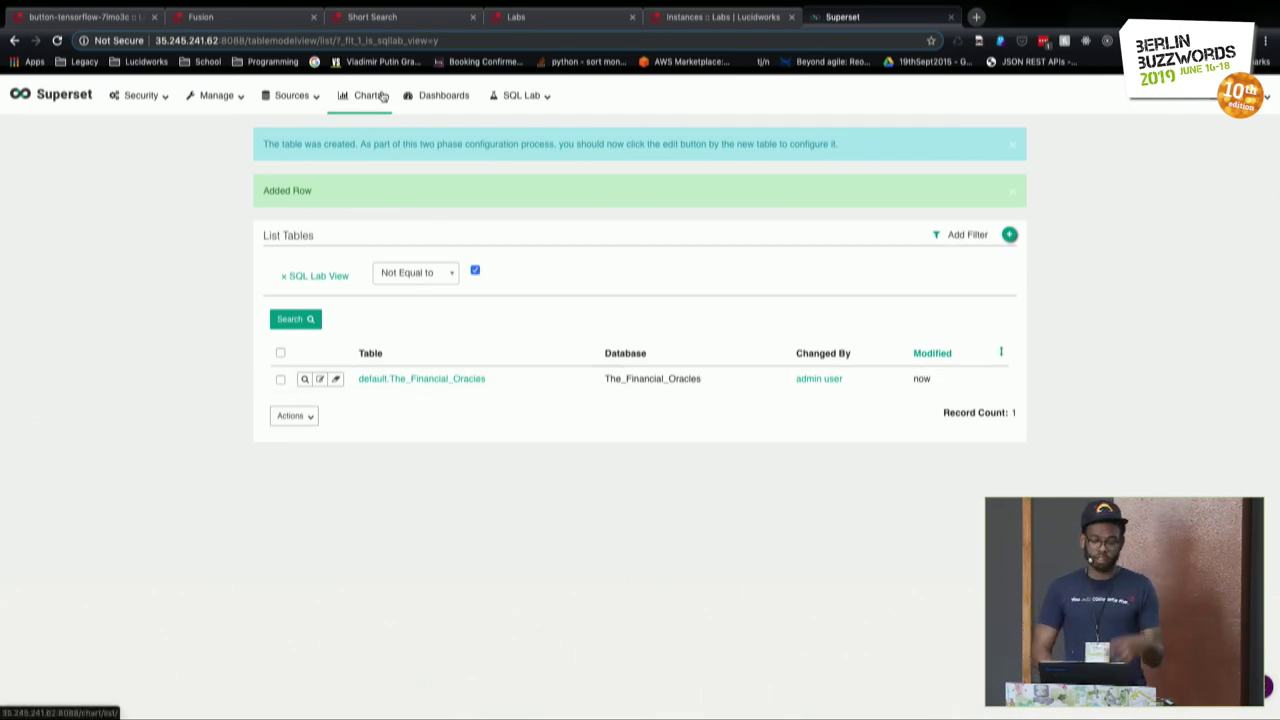
Create a new chart from the default.The_Financial_Oracles datasource with Pie Chart as the visualization type.
{"action": "left_click", "coordinate": [381, 96]}
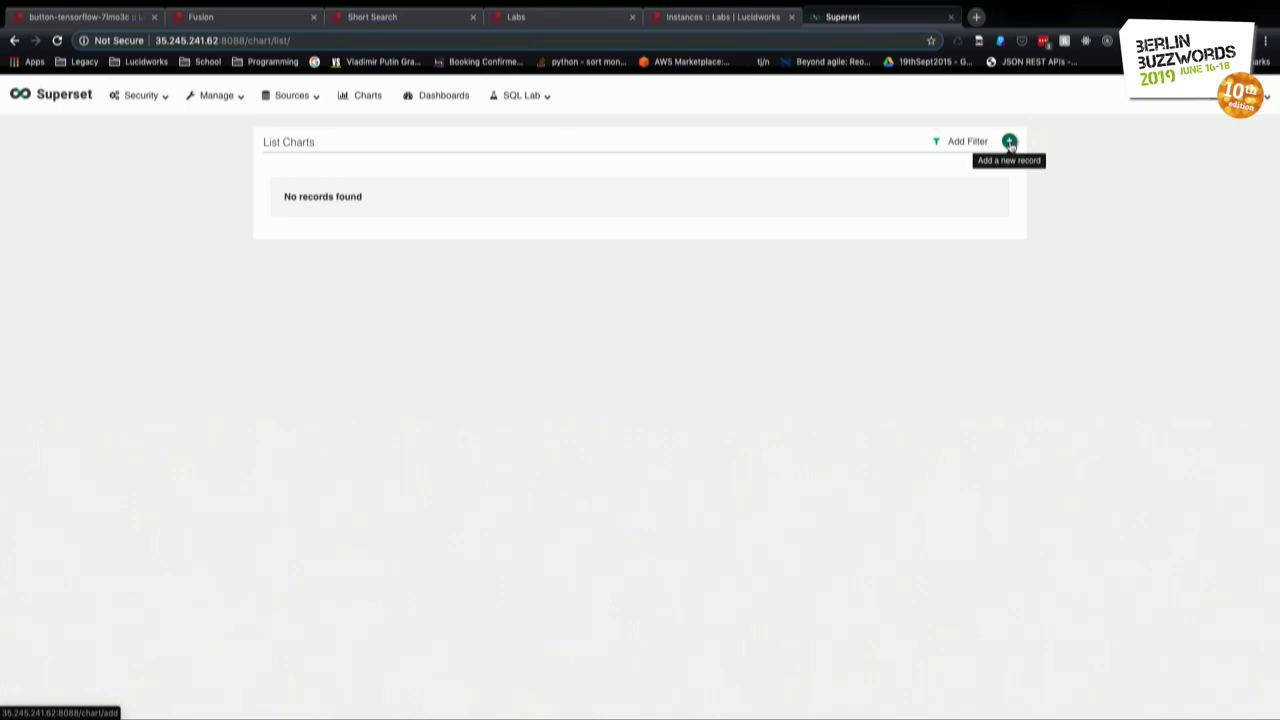
{"action": "left_click", "coordinate": [1010, 142]}
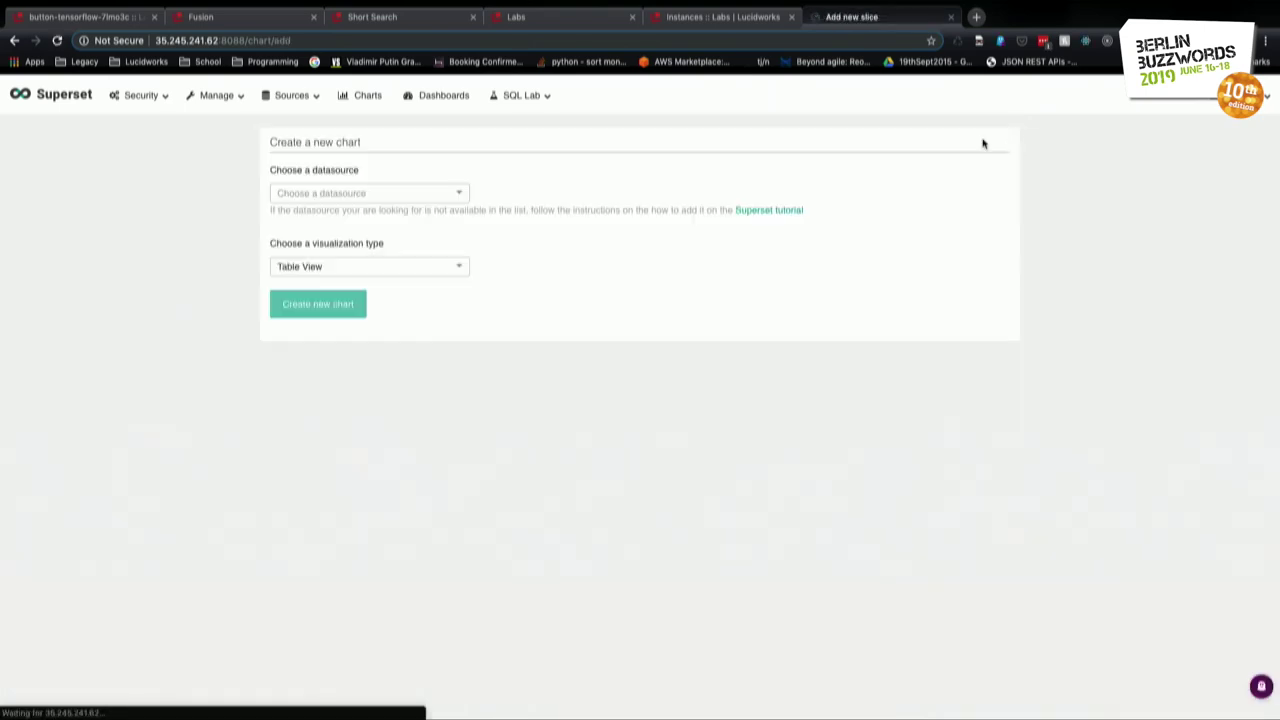
{"action": "left_click", "coordinate": [410, 195]}
{"action": "left_click", "coordinate": [407, 214]}
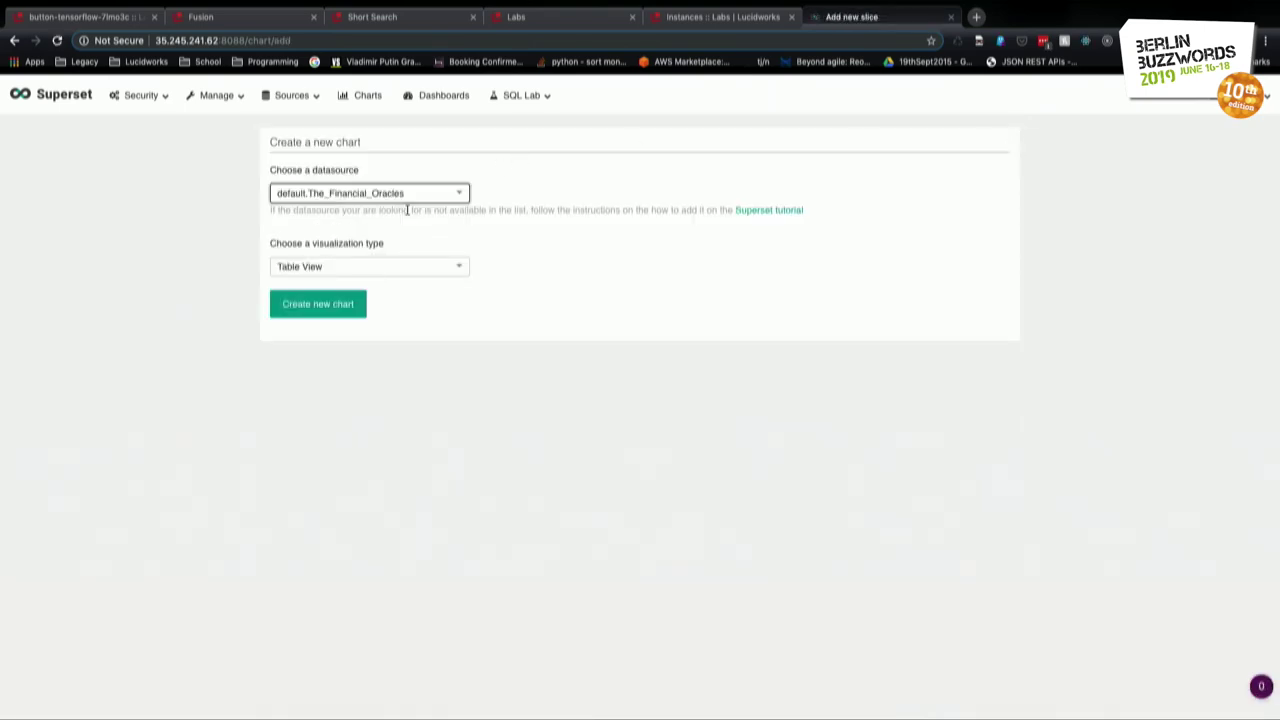
{"action": "left_click", "coordinate": [440, 264]}
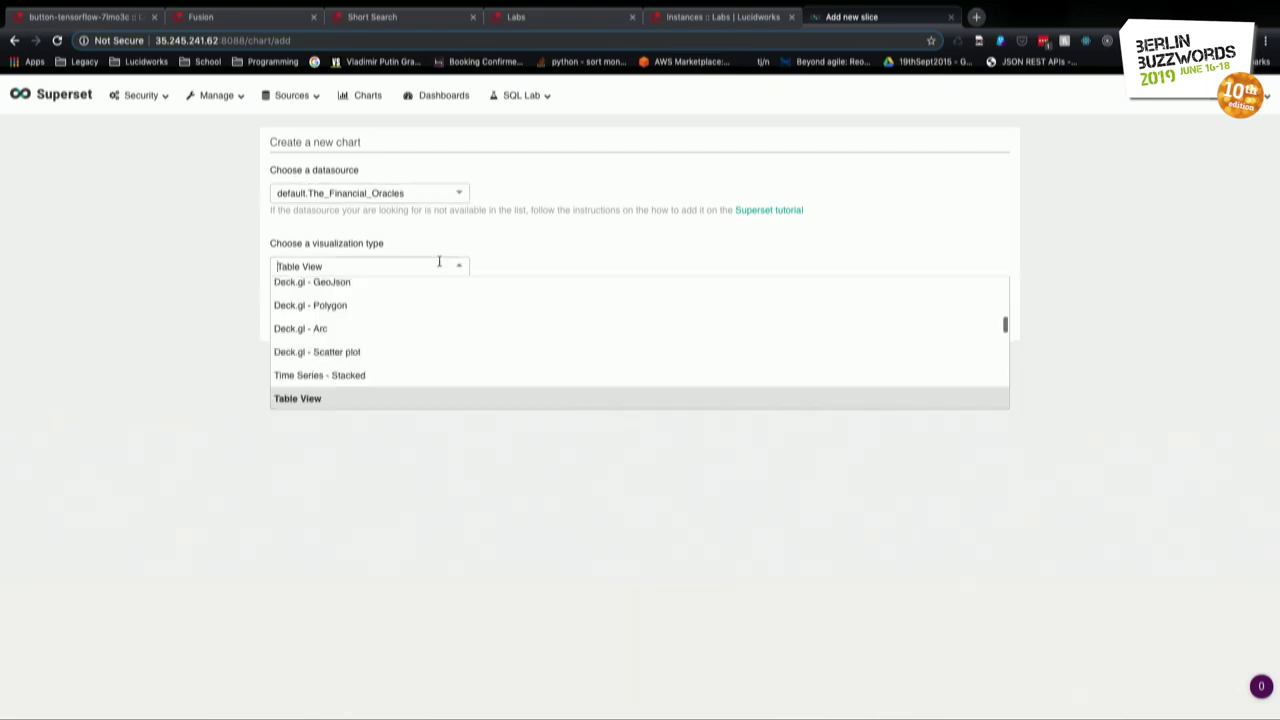
{"action": "scroll", "coordinate": [411, 312], "scroll_direction": "up", "scroll_amount": 10}
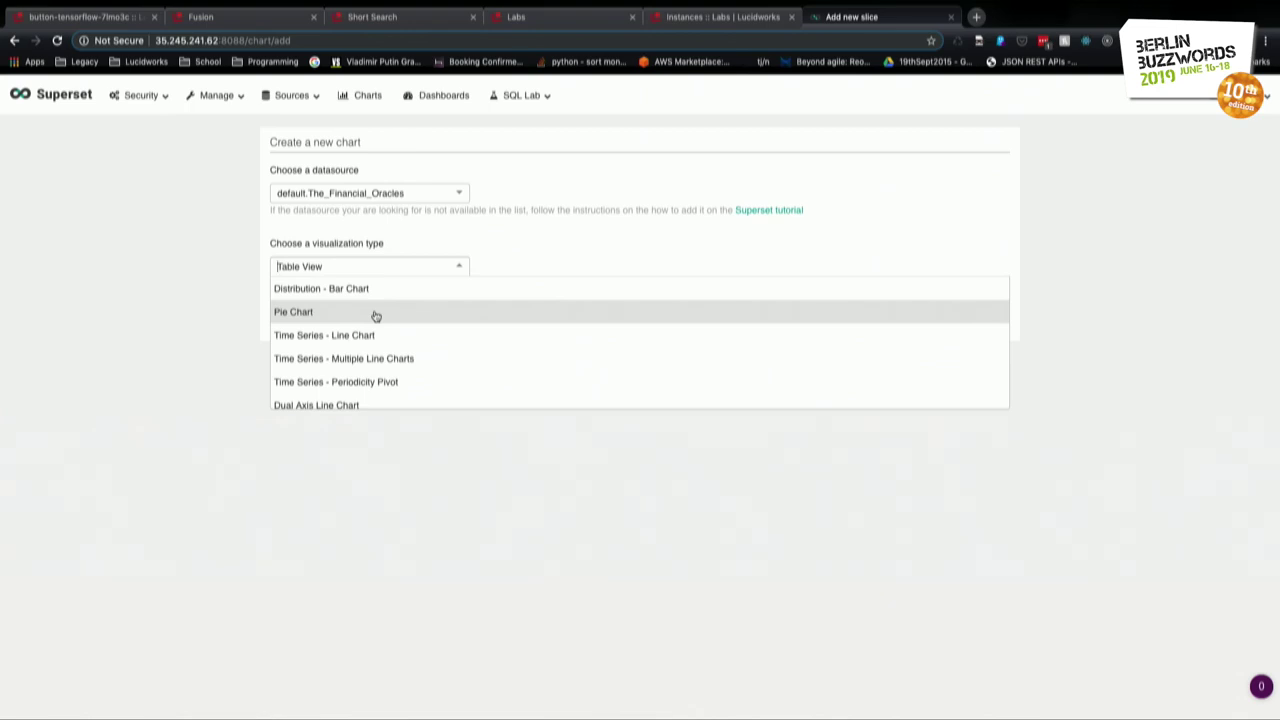
{"action": "left_click", "coordinate": [375, 313]}
{"action": "left_click", "coordinate": [341, 307]}
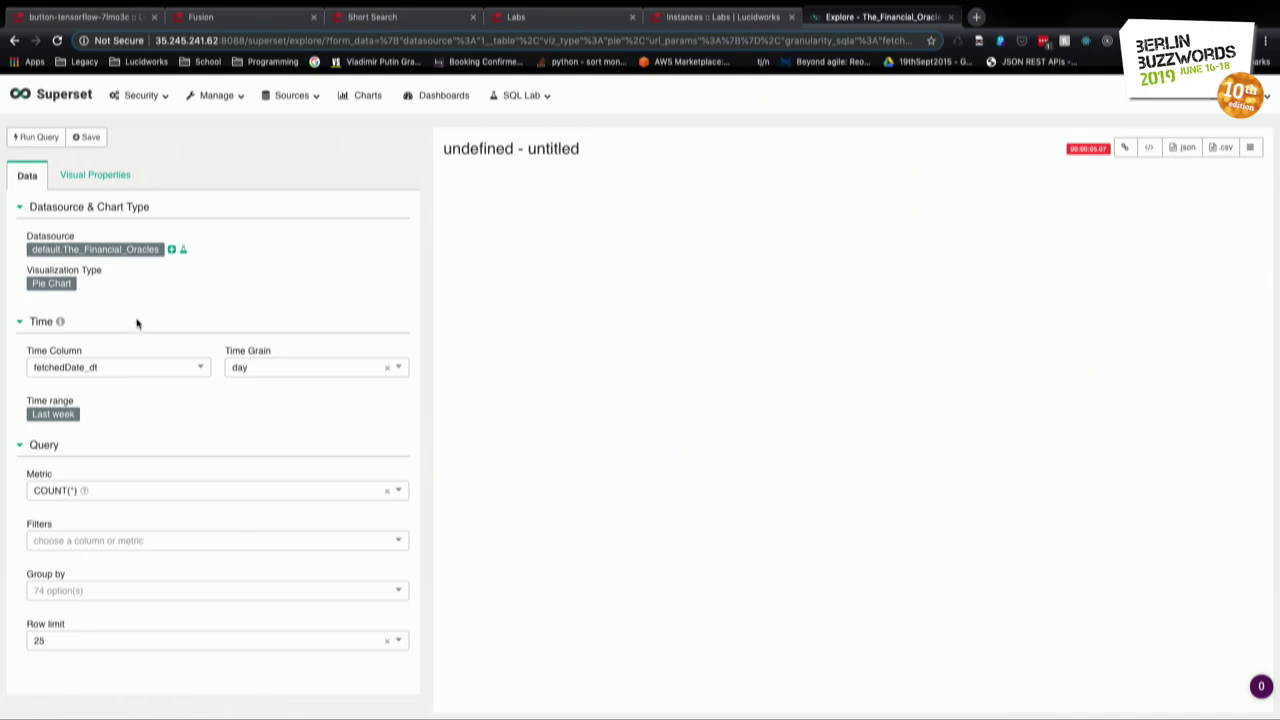
Set the pie chart's time range to No filter.
{"action": "left_click", "coordinate": [182, 367]}
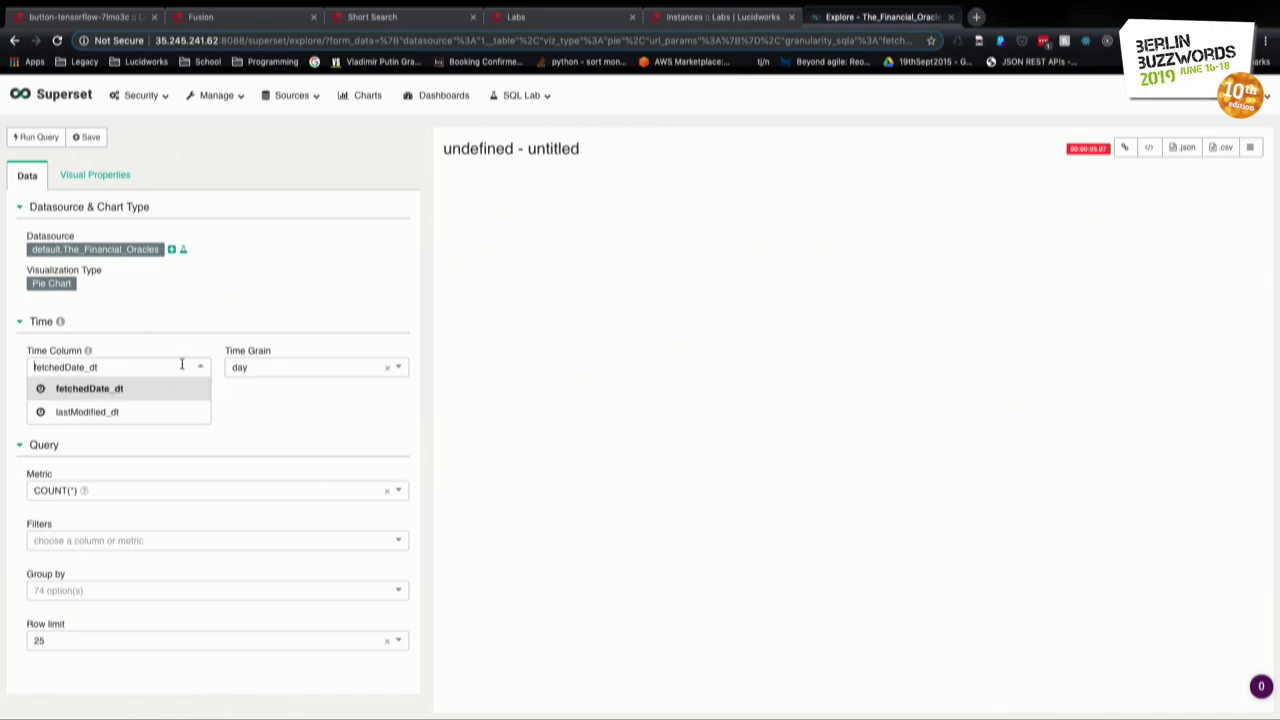
{"action": "left_click_drag", "start_coordinate": [92, 270], "coordinate": [114, 287]}
{"action": "left_click", "coordinate": [104, 286]}
{"action": "mouse_move", "coordinate": [108, 270]}
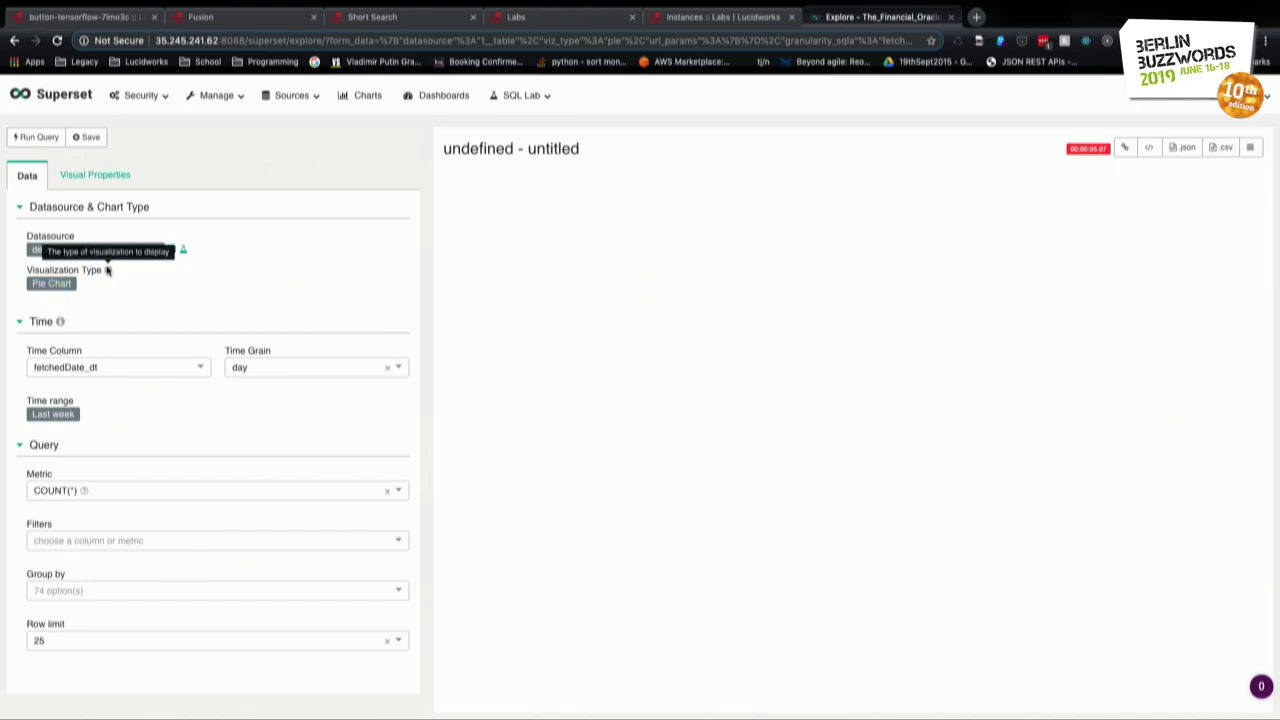
{"action": "left_click", "coordinate": [38, 418]}
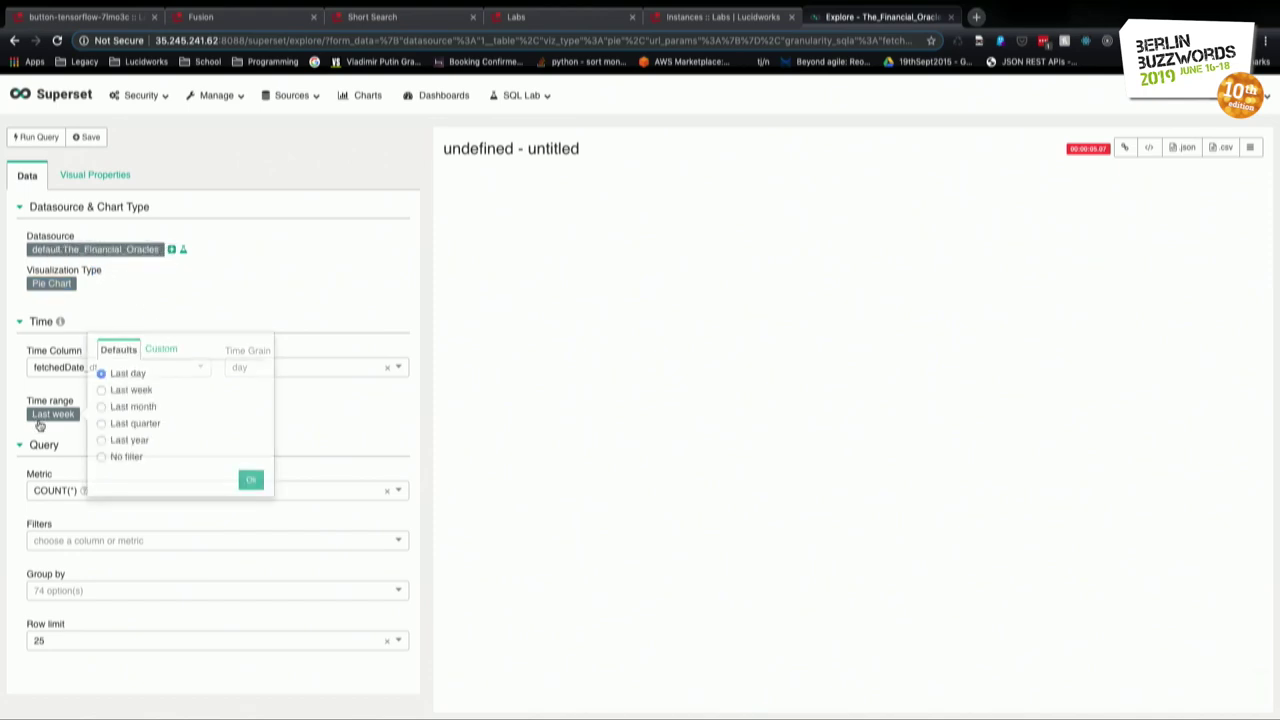
{"action": "left_click", "coordinate": [101, 456]}
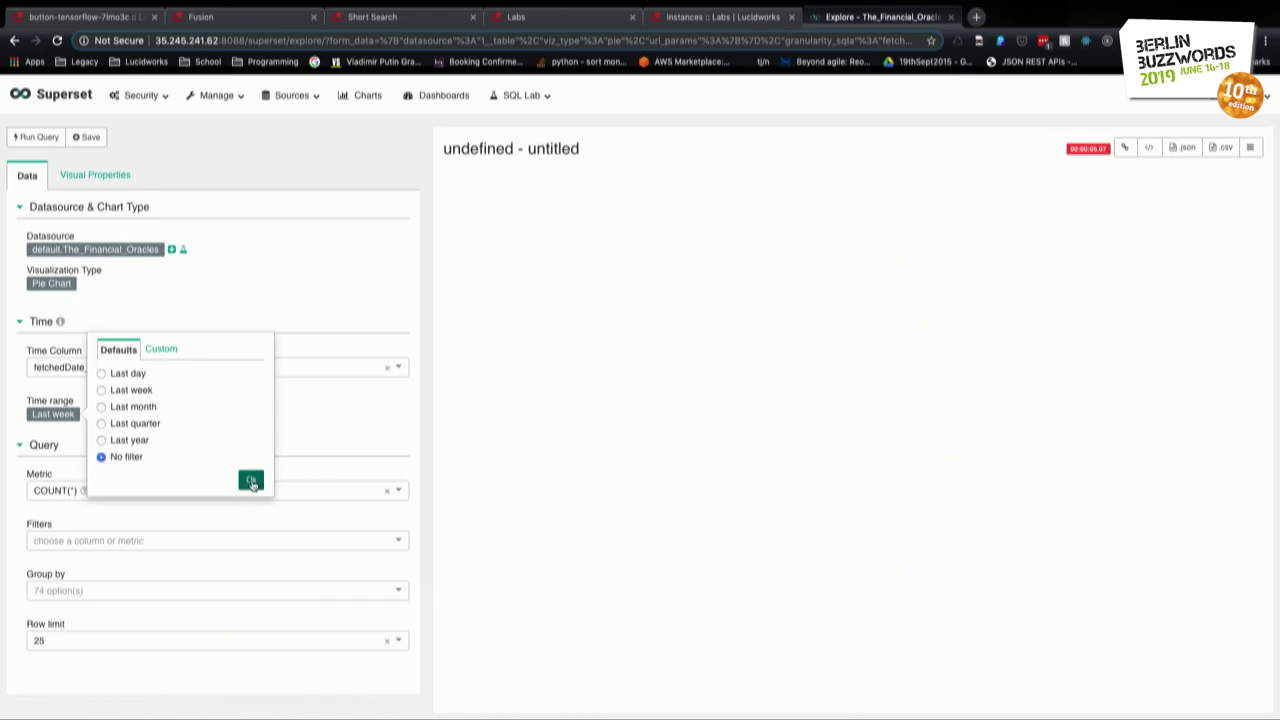
{"action": "left_click", "coordinate": [251, 482]}
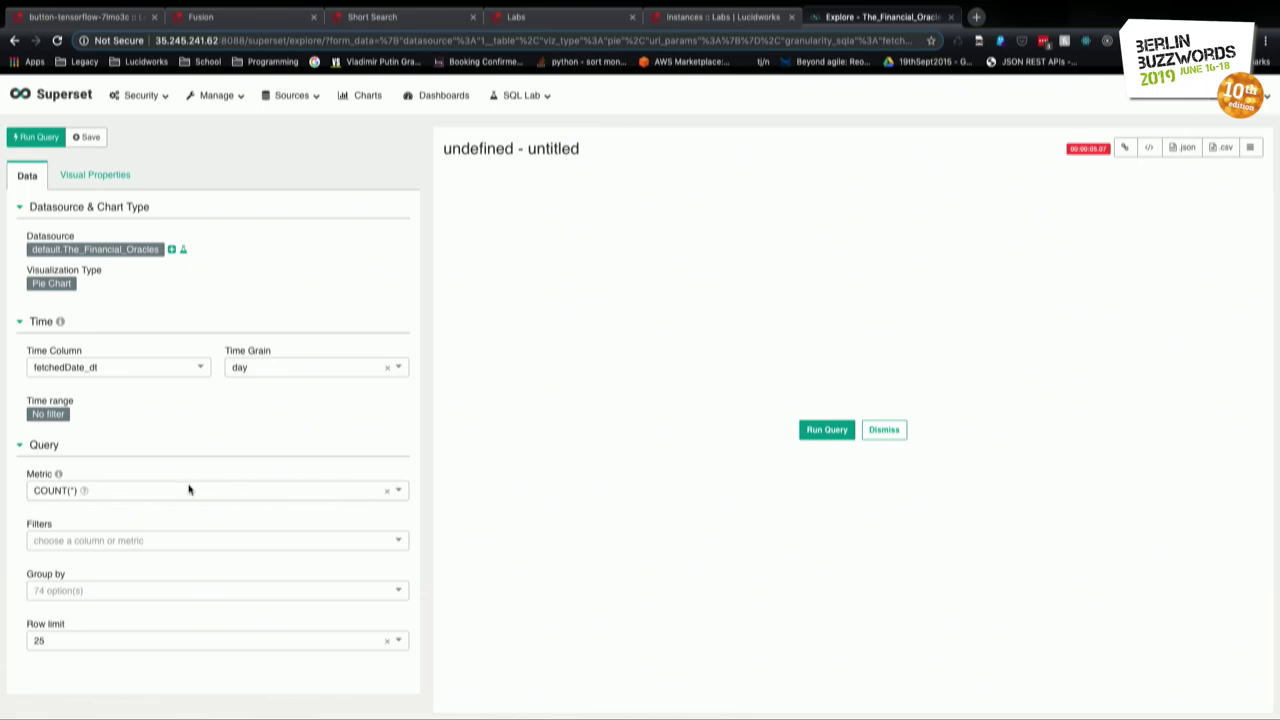
Keep COUNT(*) as the pie chart's metric and group the results by the sentiment column.
{"action": "left_click", "coordinate": [231, 489]}
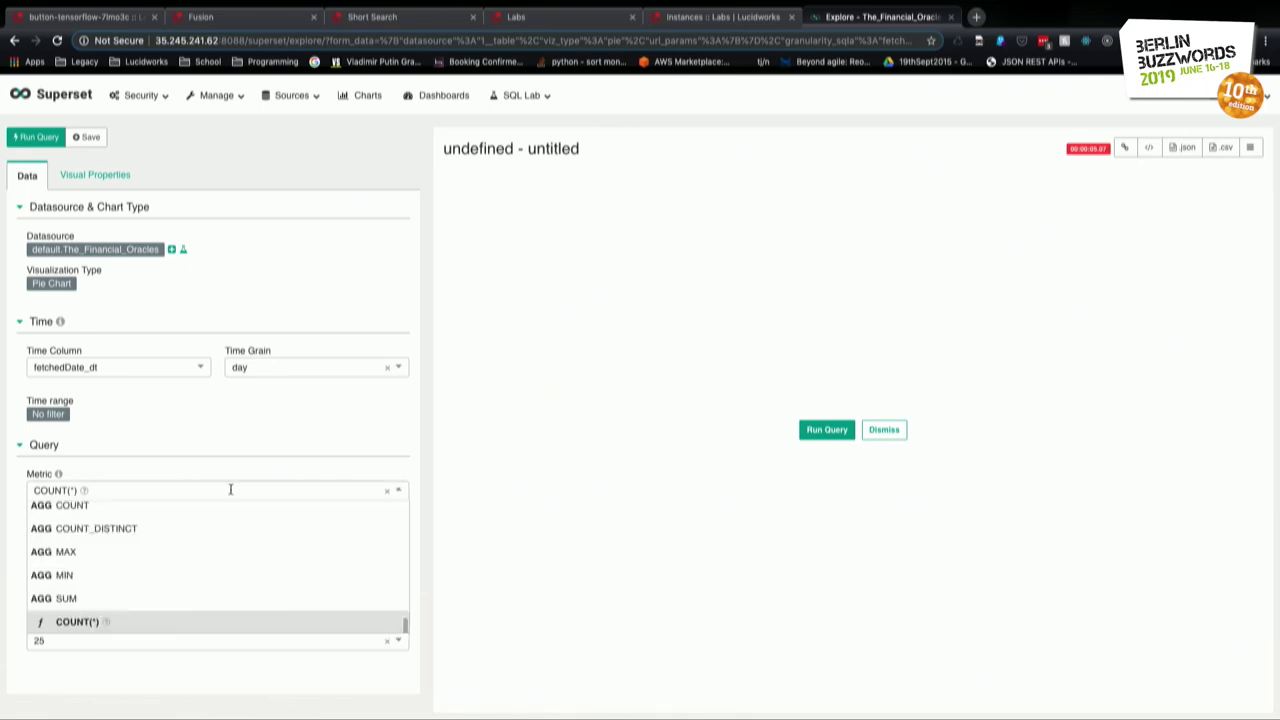
{"action": "left_click", "coordinate": [114, 628]}
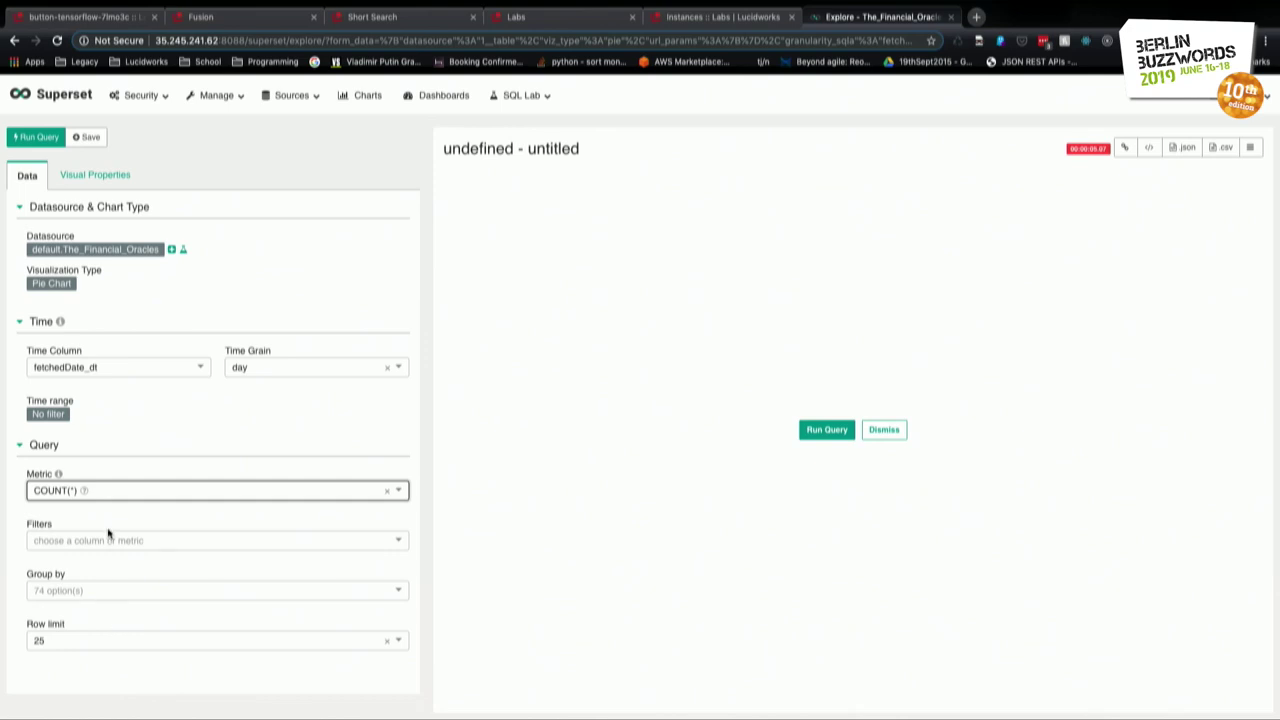
{"action": "left_click", "coordinate": [137, 590]}
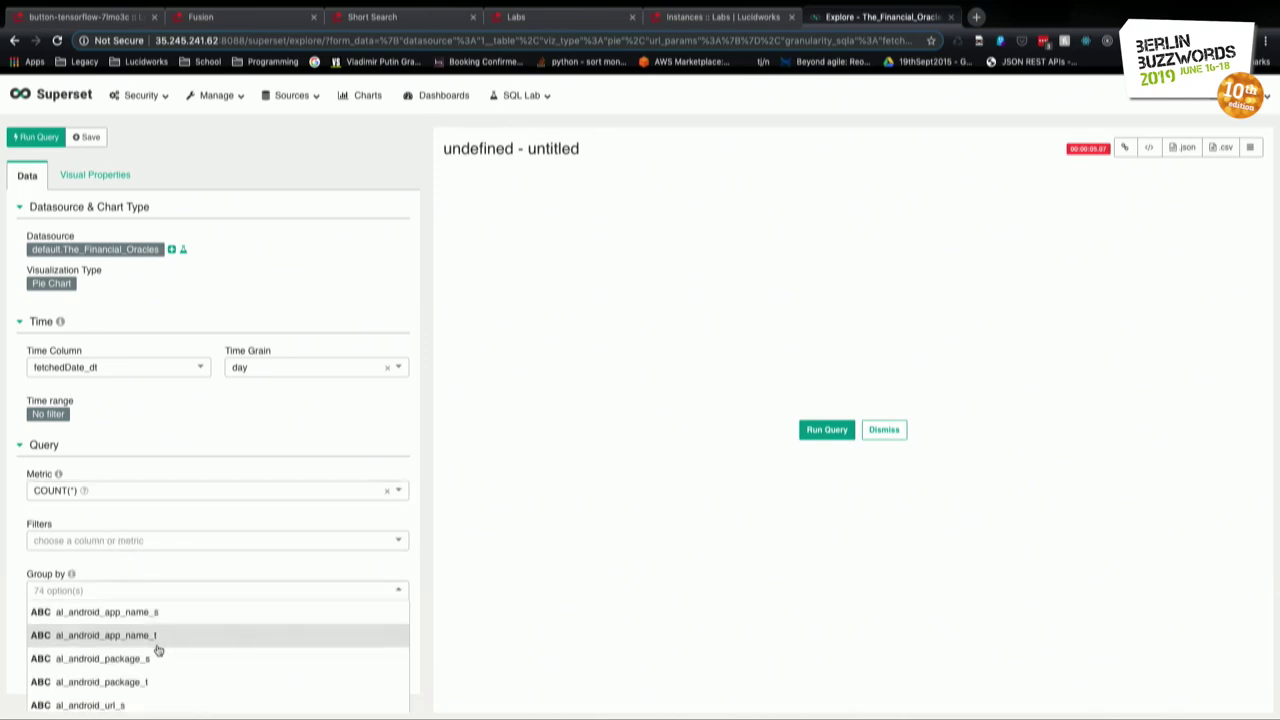
{"action": "type", "text": "sentiment"}
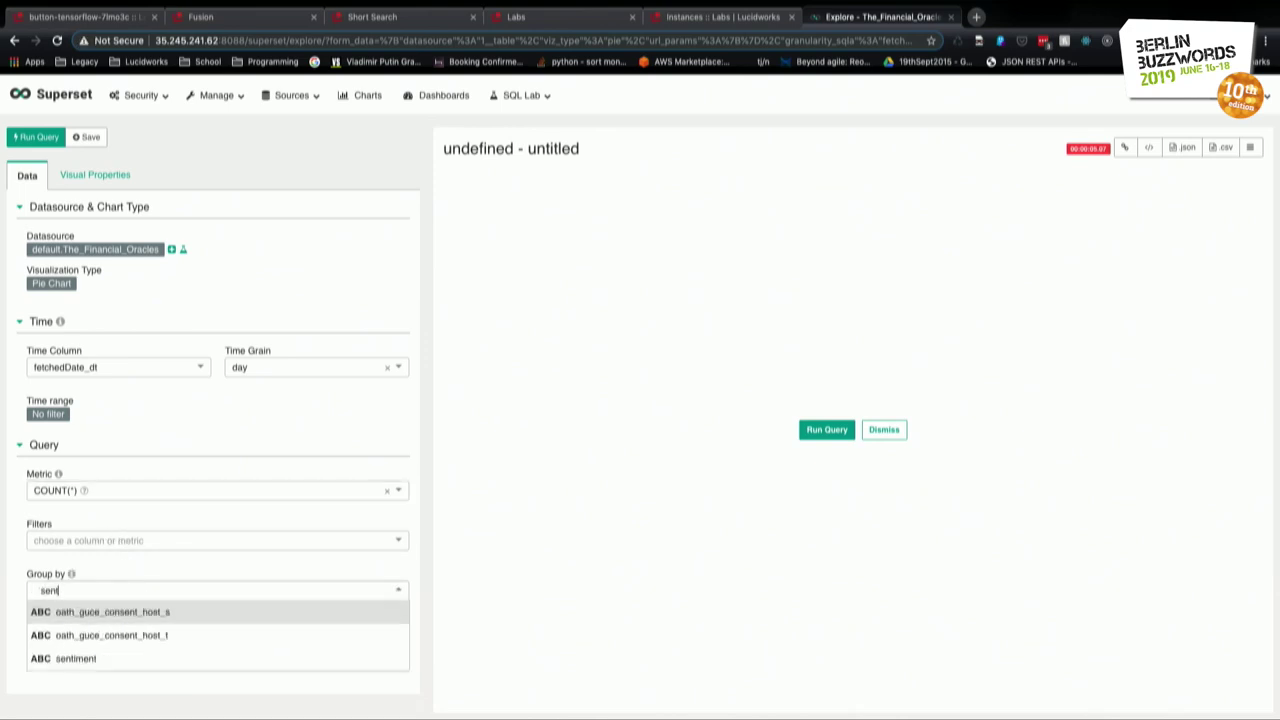
{"action": "key", "text": "Return"}
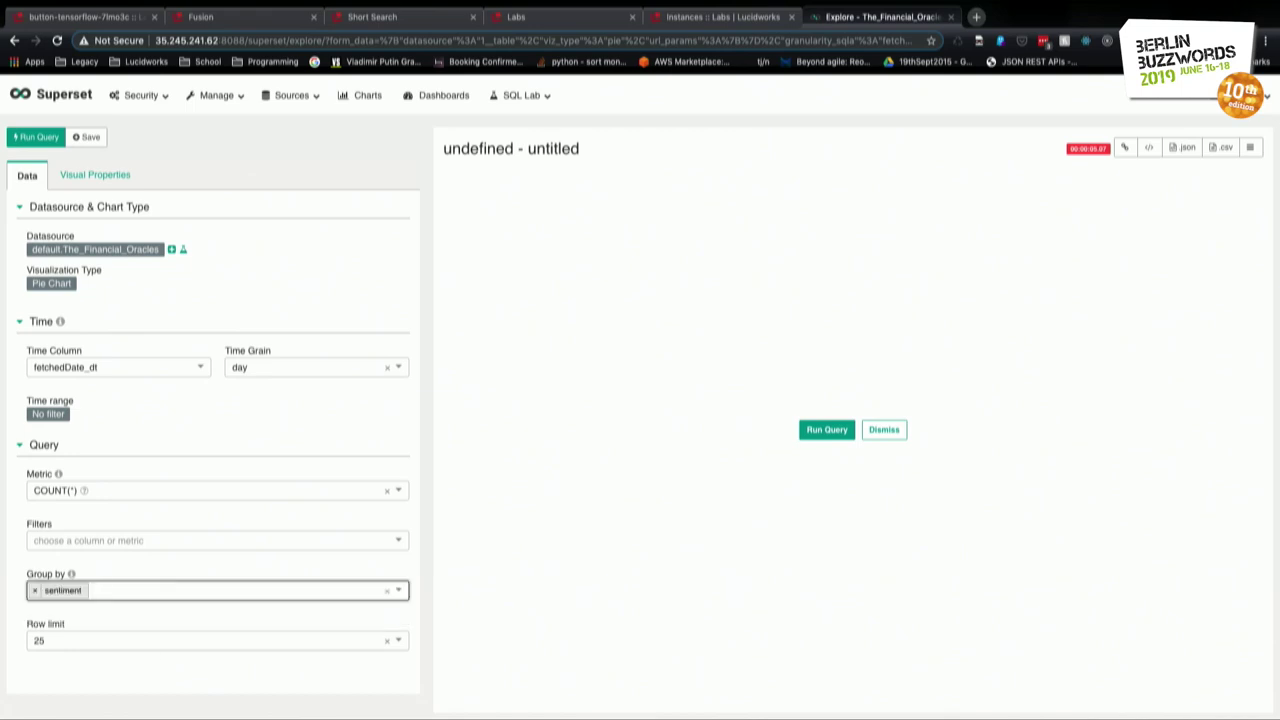
{"action": "left_click", "coordinate": [211, 589]}
{"action": "scroll", "coordinate": [200, 651], "scroll_direction": "down", "scroll_amount": 2}
{"action": "scroll", "coordinate": [198, 661], "scroll_direction": "down", "scroll_amount": 10}
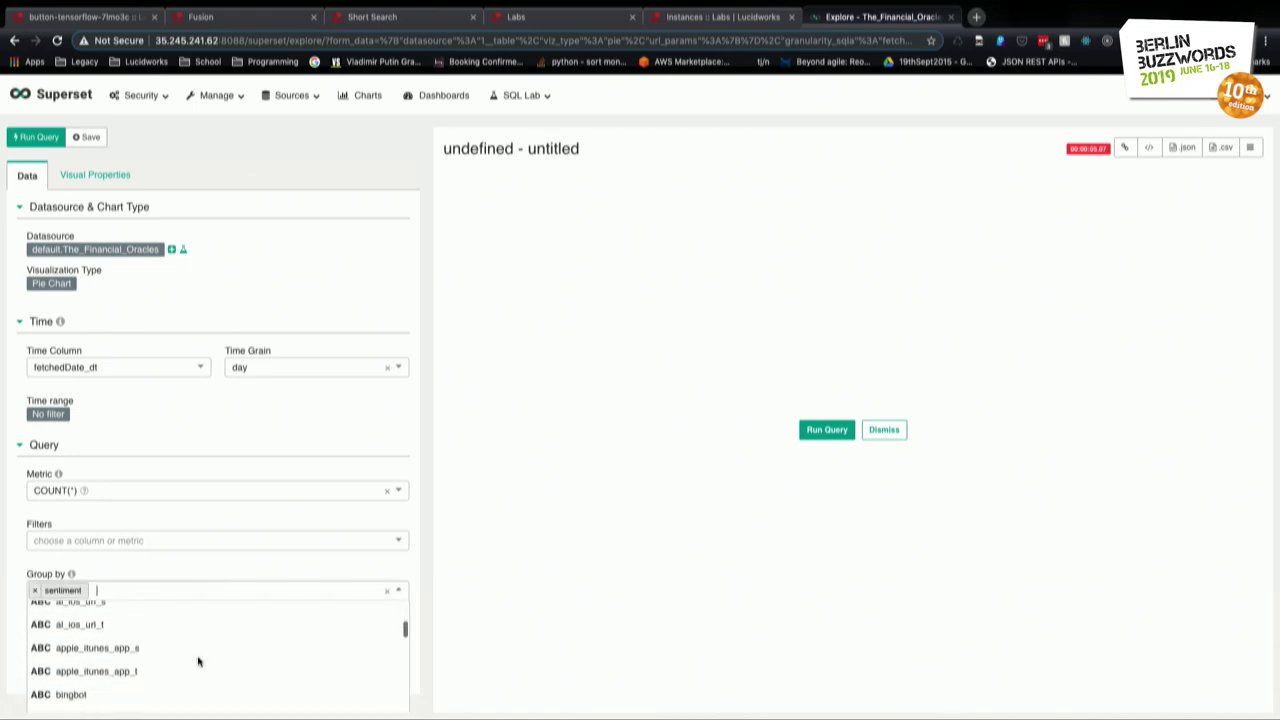
{"action": "scroll", "coordinate": [198, 661], "scroll_direction": "down", "scroll_amount": 8}
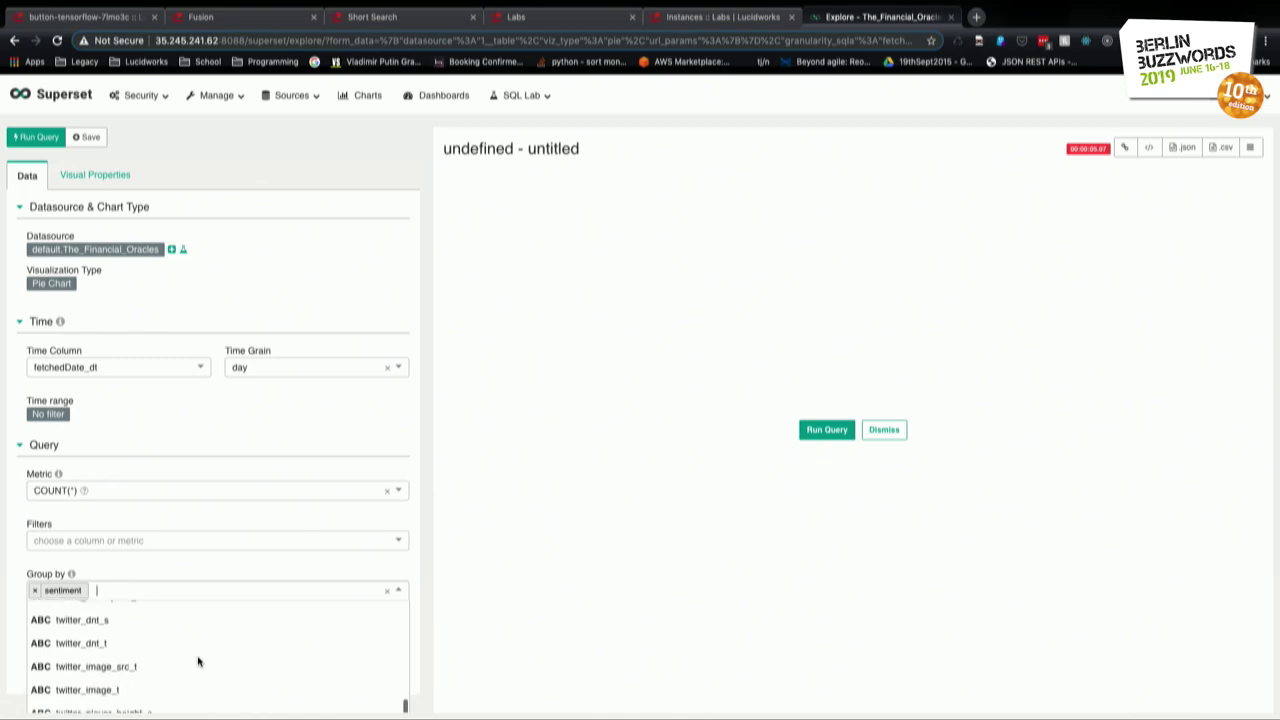
{"action": "scroll", "coordinate": [198, 660], "scroll_direction": "down", "scroll_amount": 2}
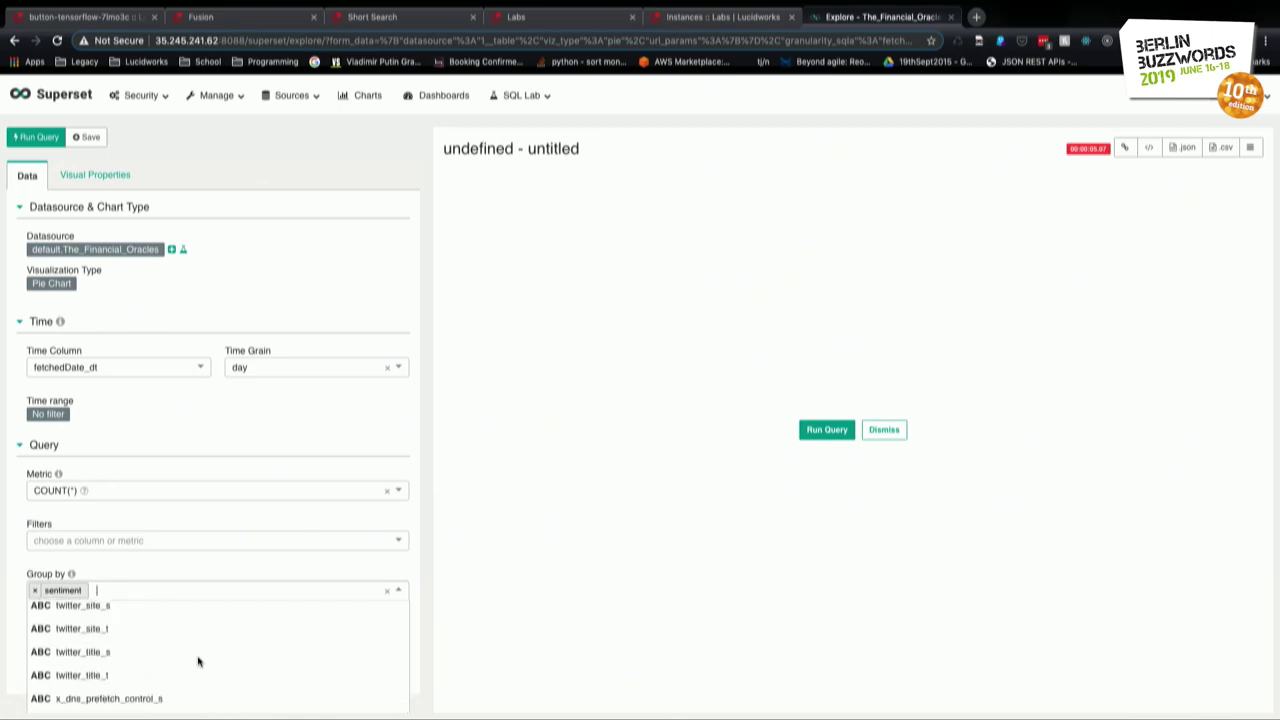
{"action": "left_click", "coordinate": [154, 443]}
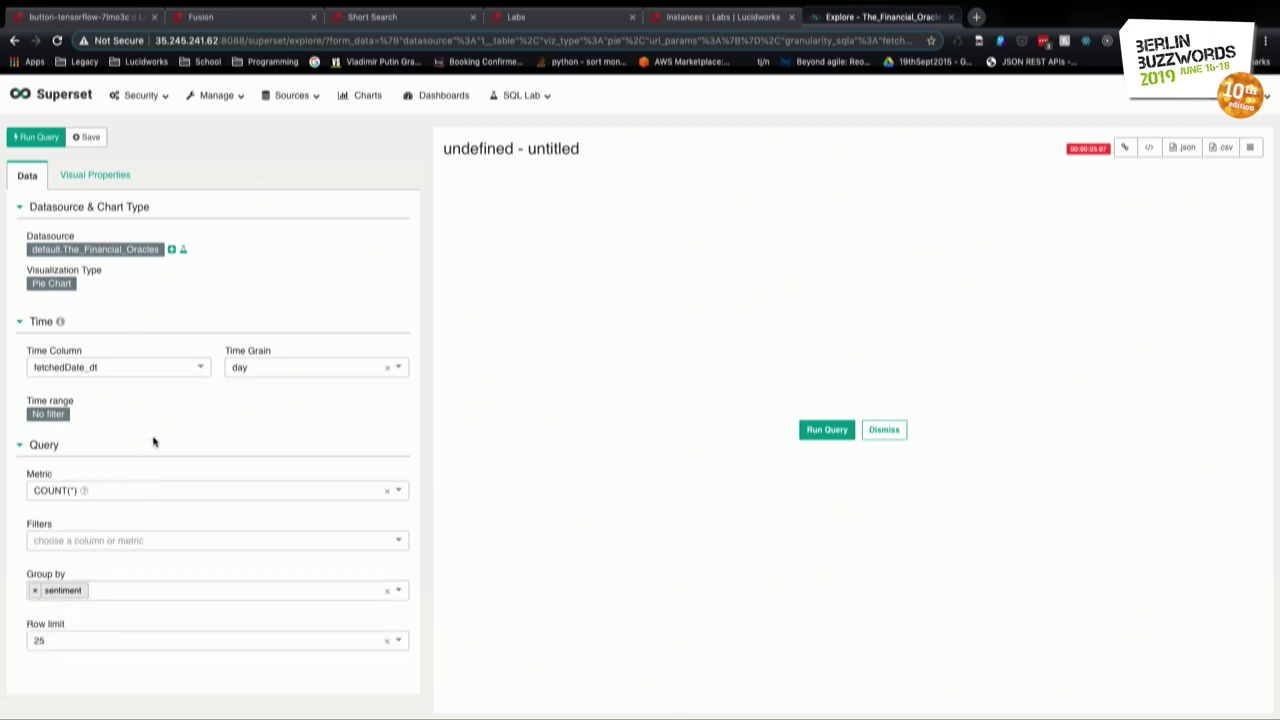
Run the query to render the pie chart and title the chart Market Sentiment.
{"action": "left_click", "coordinate": [828, 429]}
{"action": "mouse_move", "coordinate": [828, 429]}
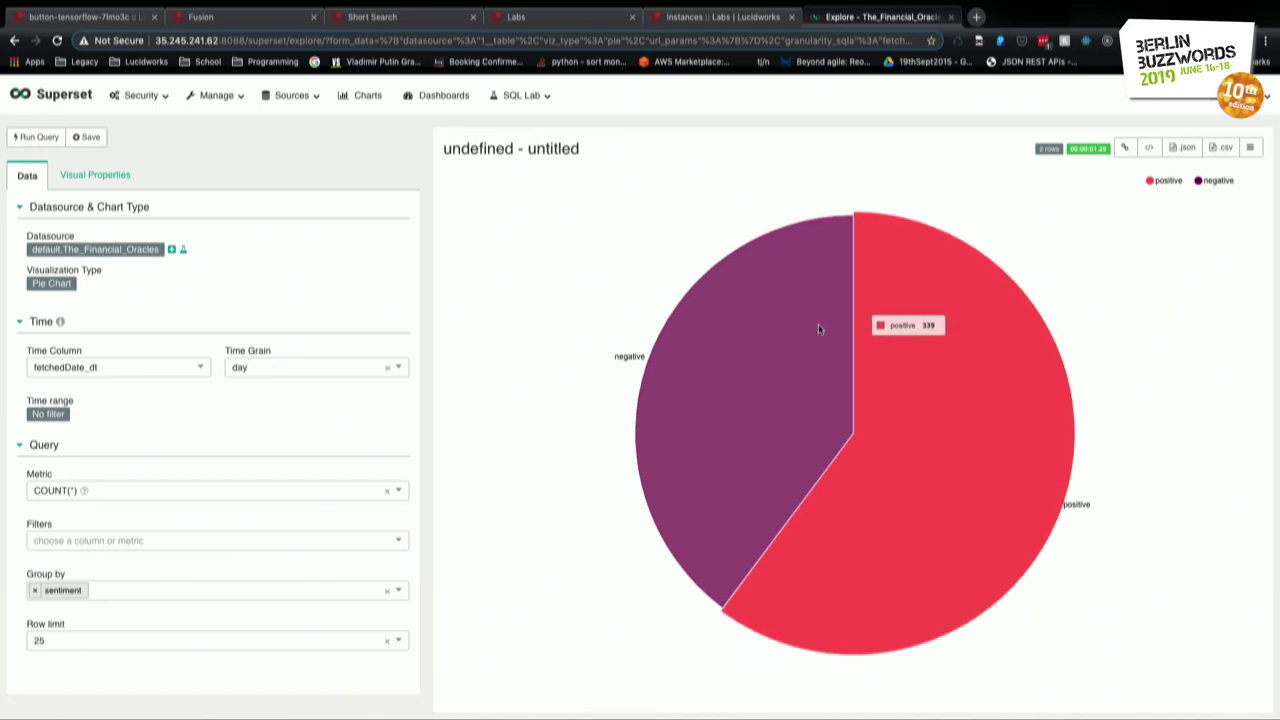
{"action": "left_click", "coordinate": [537, 152]}
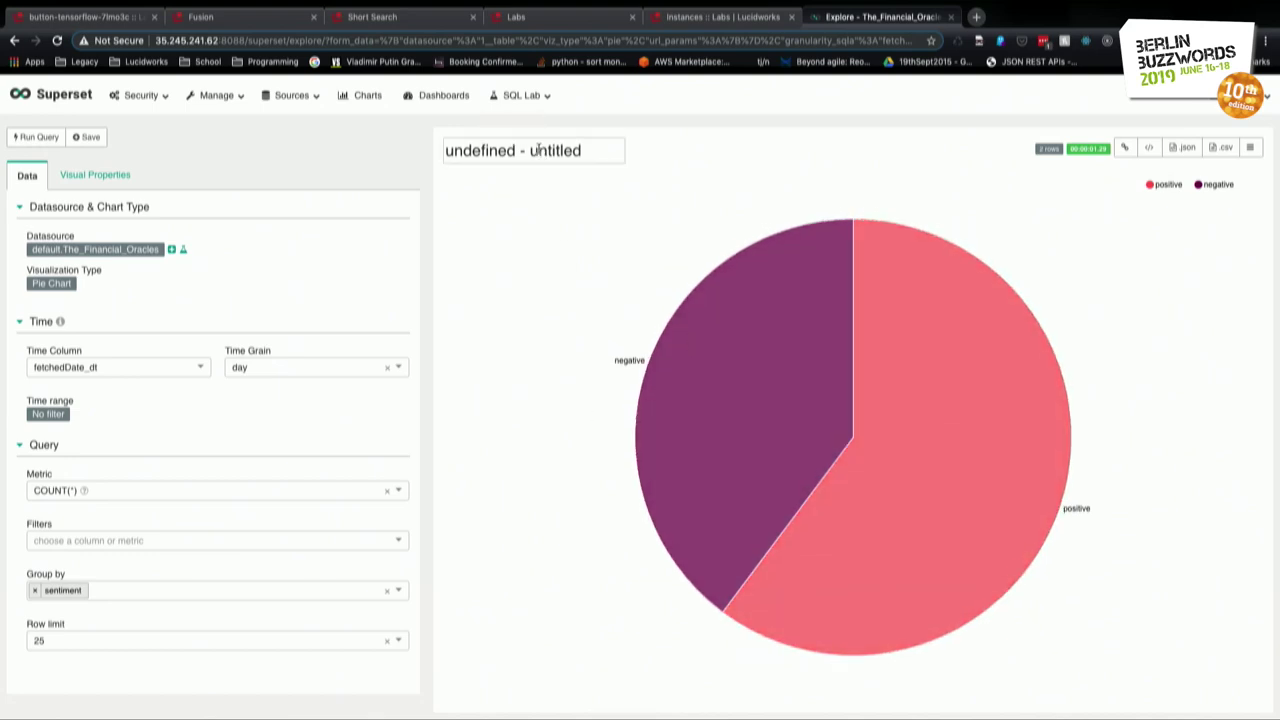
{"action": "triple_click", "coordinate": [533, 150]}
{"action": "type", "text": "MArket"}
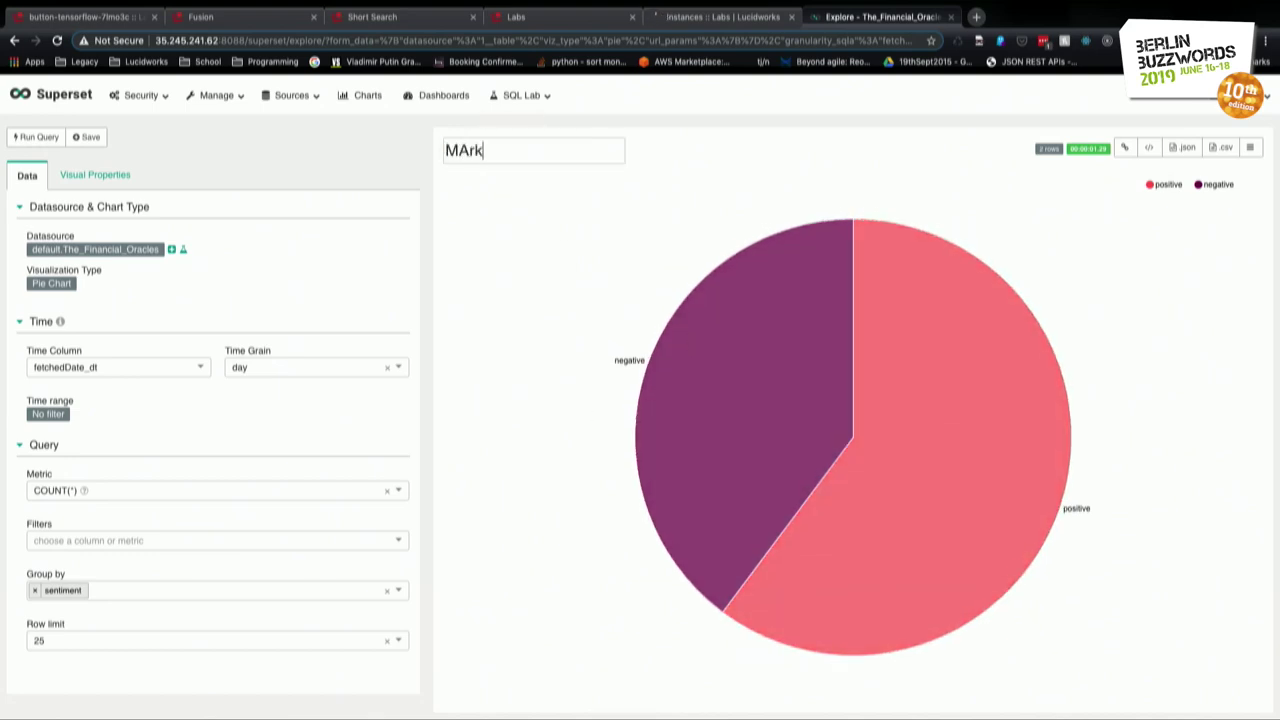
{"action": "key", "text": "BackSpace"}
{"action": "key", "text": "BackSpace"}
{"action": "key", "text": "BackSpace"}
{"action": "key", "text": "BackSpace"}
{"action": "key", "text": "BackSpace"}
{"action": "key", "text": "BackSpace"}
{"action": "key", "text": "BackSpace"}
{"action": "type", "text": "Market Sentiment"}
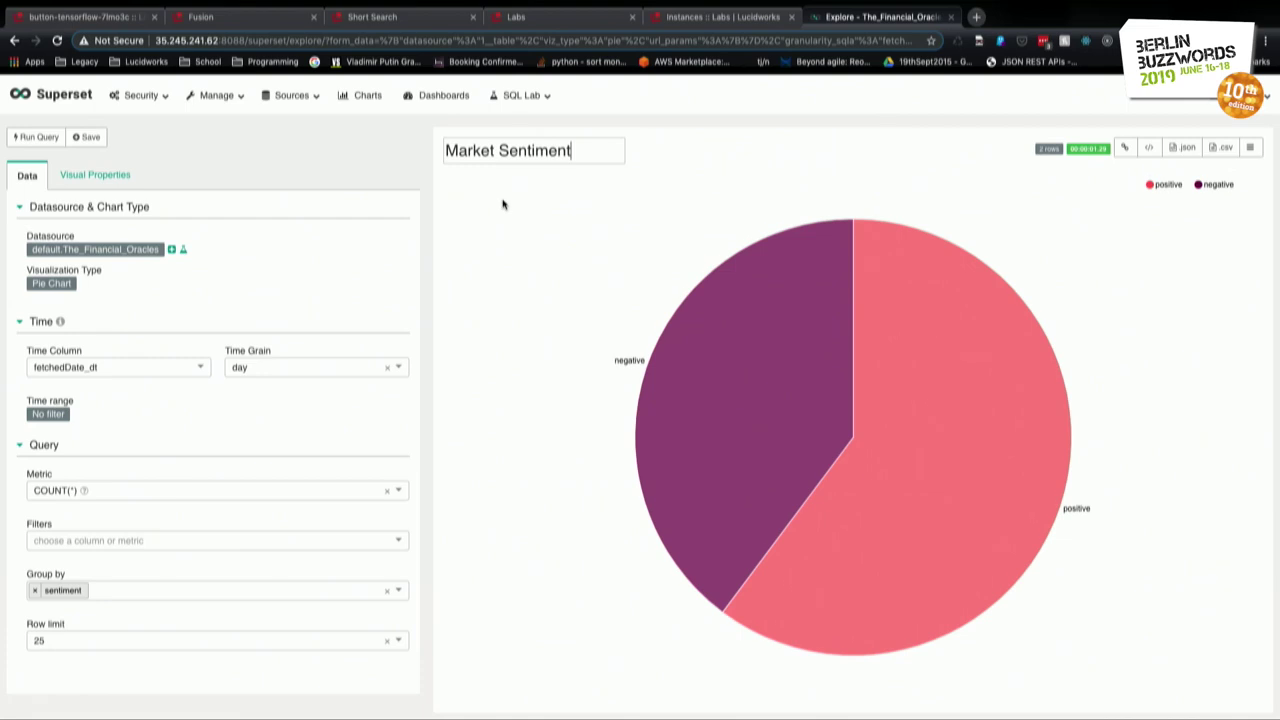
{"action": "key", "text": "Return"}
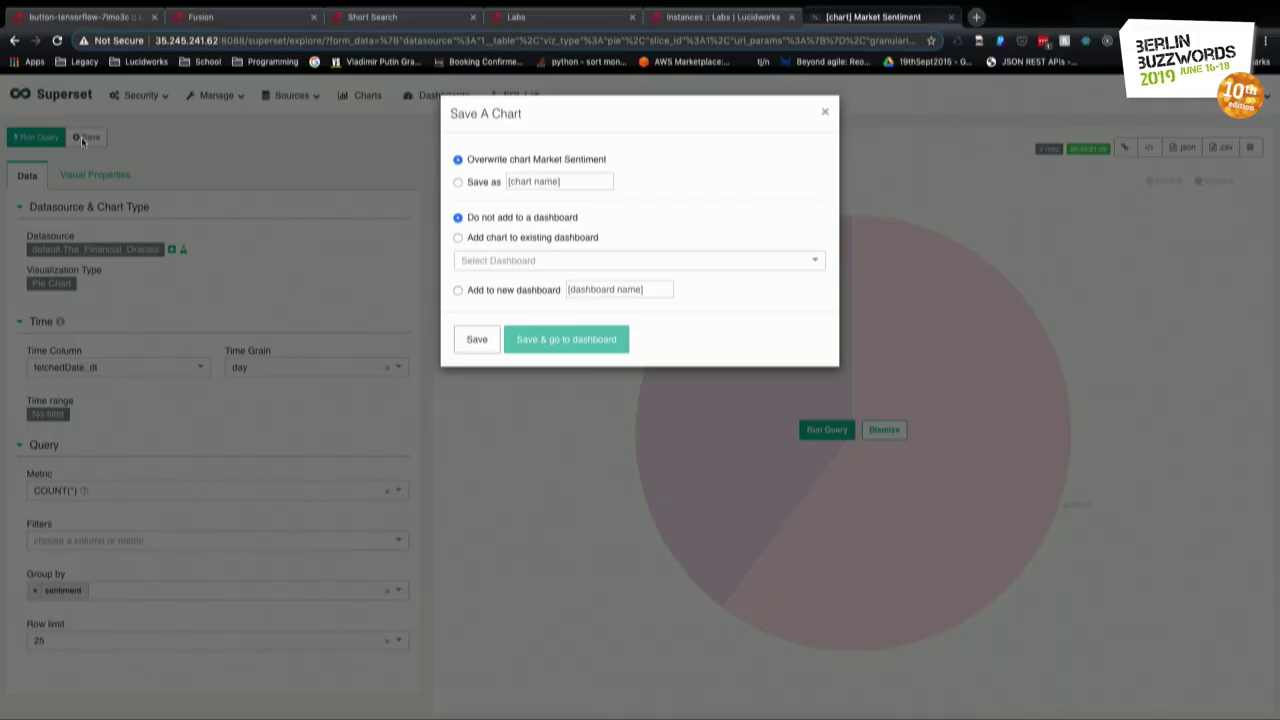
Save the Market Sentiment chart to a new dashboard named Visualizing Search Predictions and go to that dashboard.
{"action": "left_click", "coordinate": [467, 290]}
{"action": "left_click", "coordinate": [627, 287]}
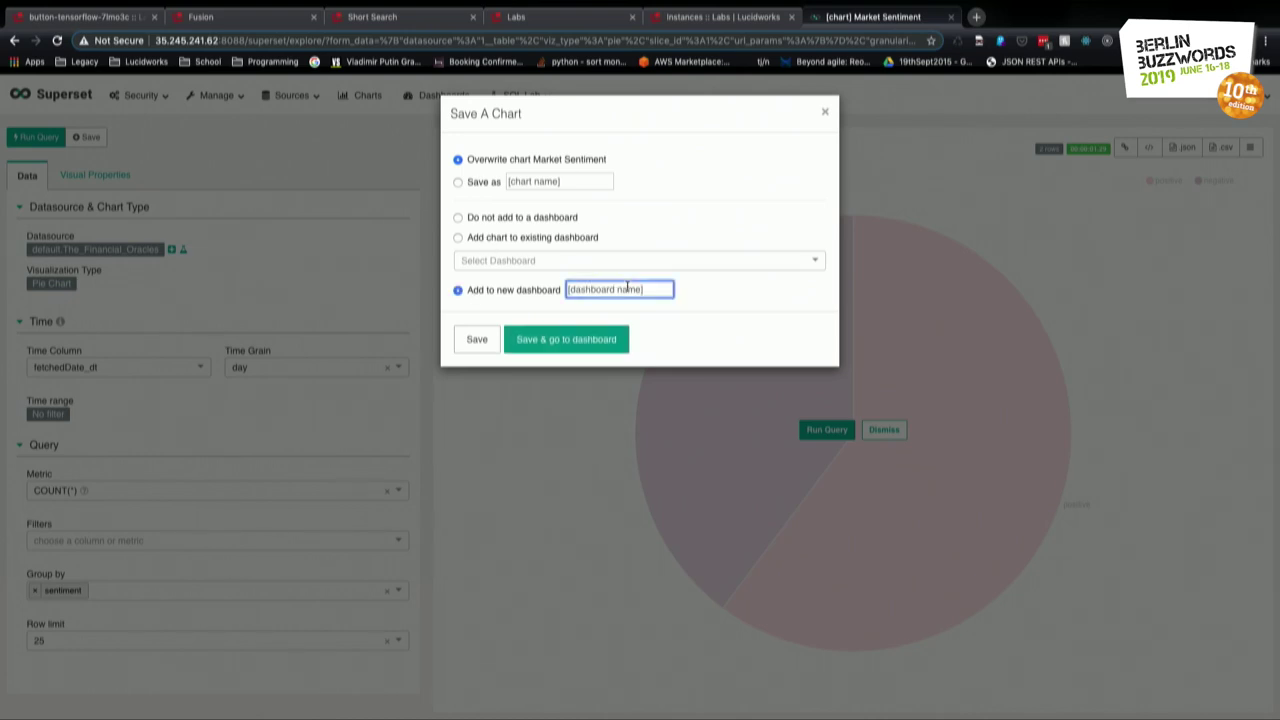
{"action": "type", "text": "Visualizing"}
{"action": "type", "text": " Predictions"}
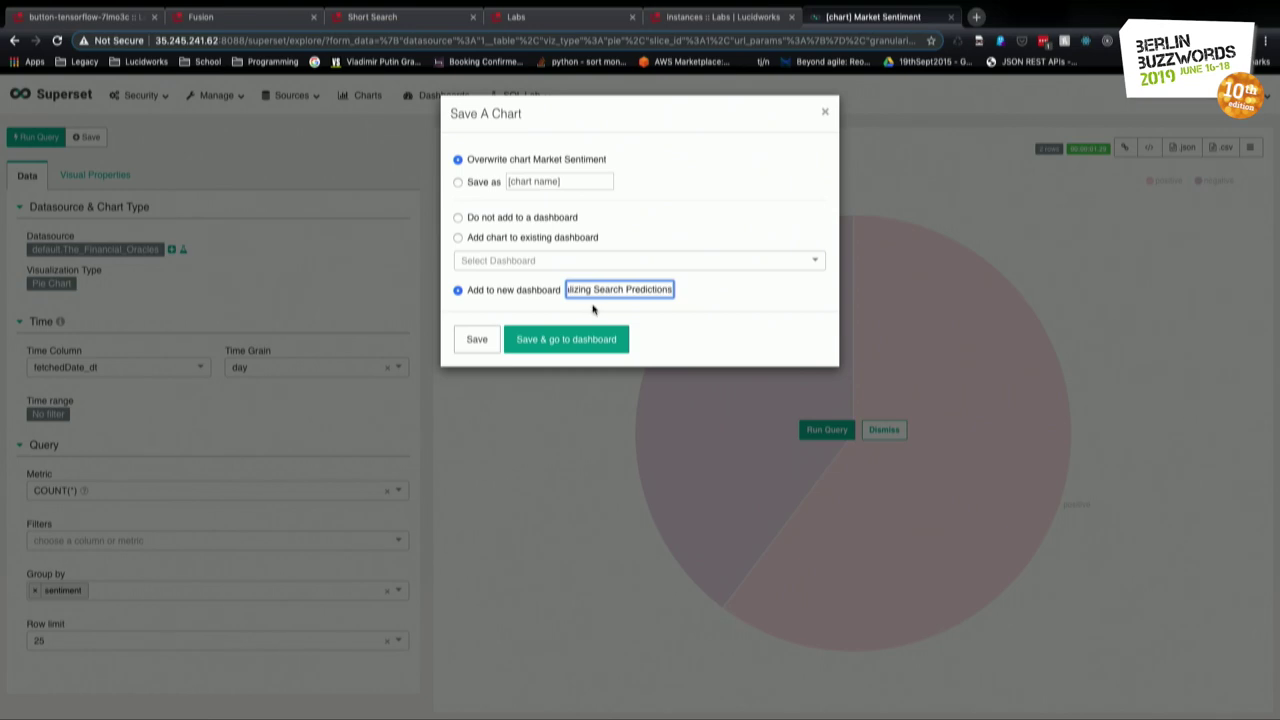
{"action": "left_click", "coordinate": [568, 340]}
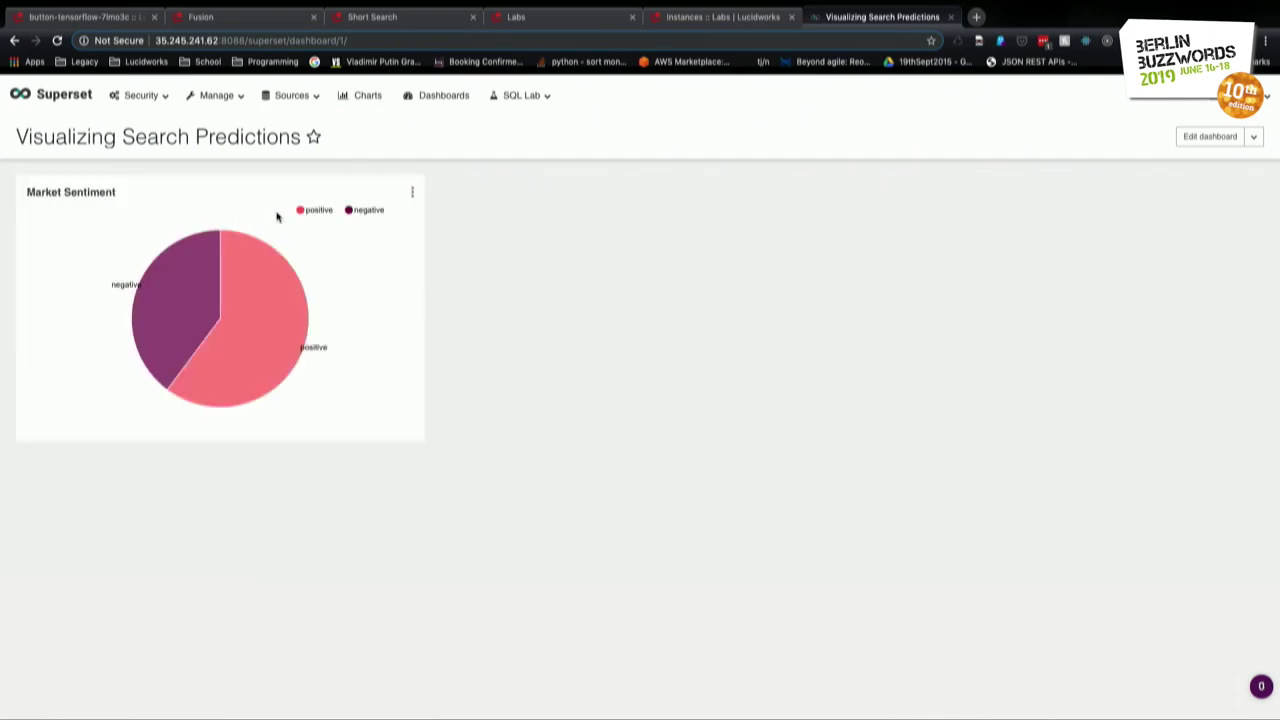
Mark the Visualizing Search Predictions dashboard as a favorite.
{"action": "left_click", "coordinate": [412, 192]}
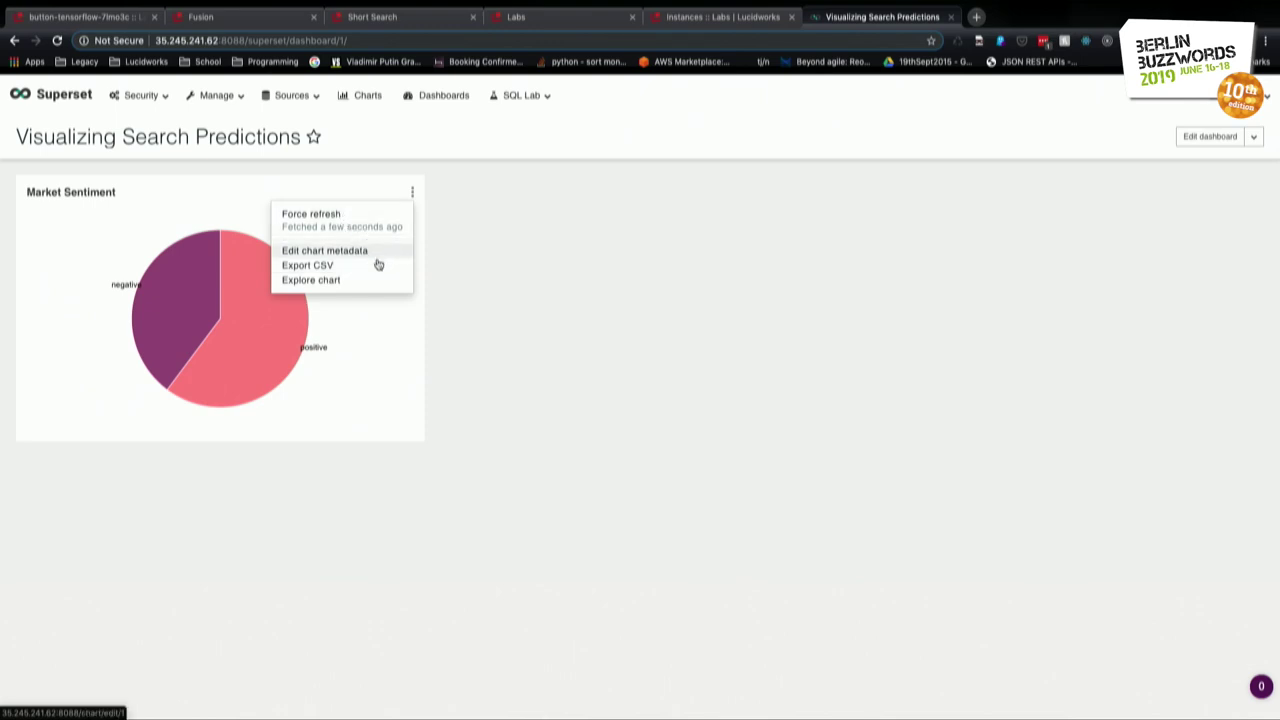
{"action": "left_click", "coordinate": [546, 101]}
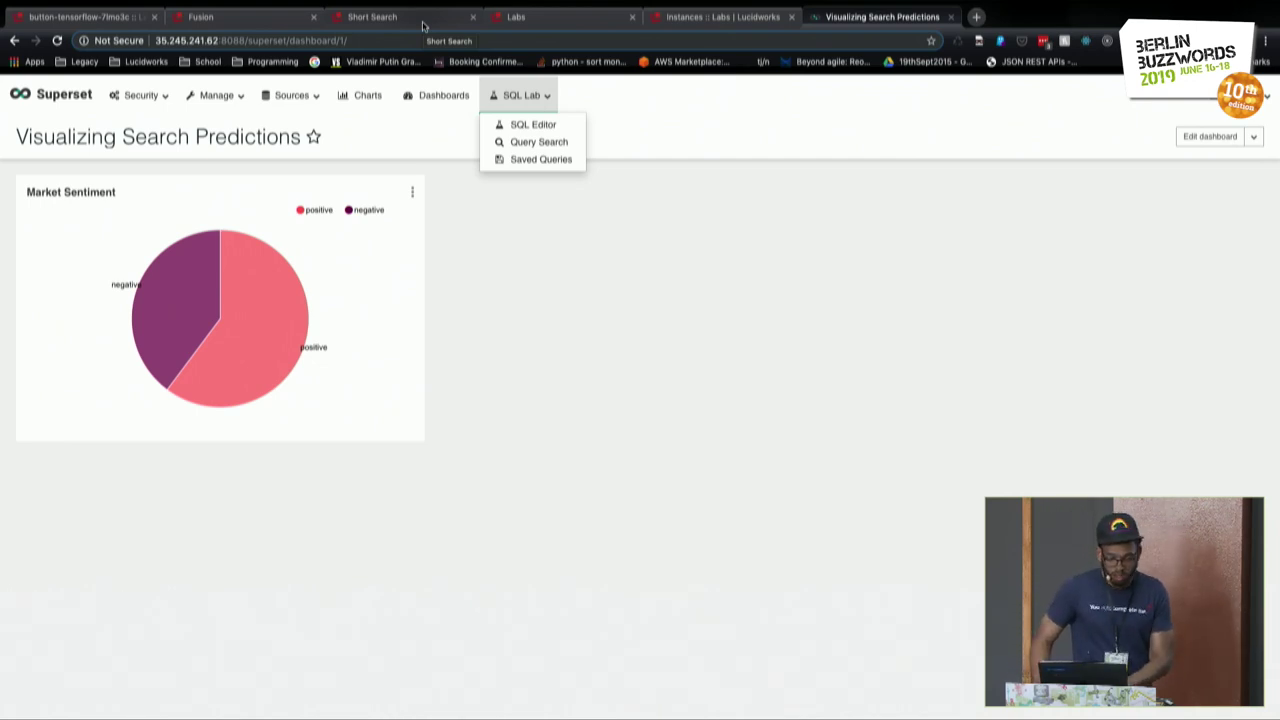
{"action": "left_click", "coordinate": [314, 137]}
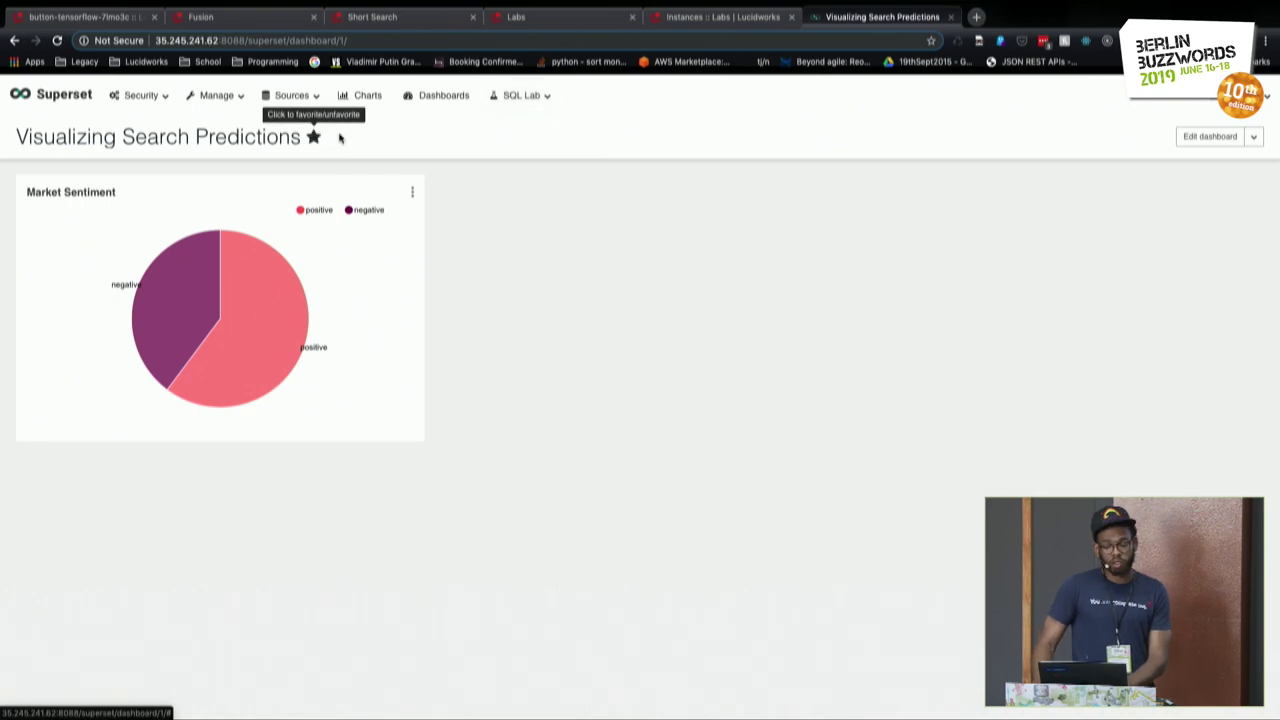
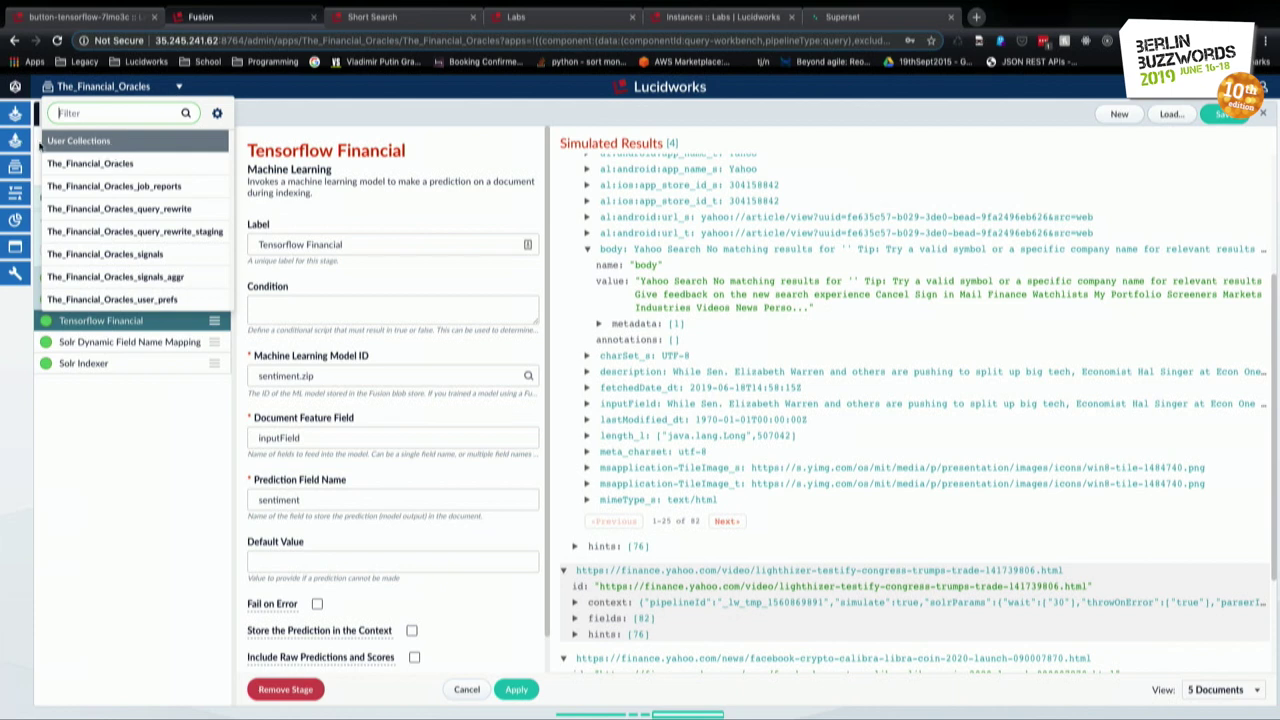
Create a new Fusion collection named Collection_2 in the Collections Manager.
{"action": "mouse_move", "coordinate": [15, 167]}
{"action": "left_click", "coordinate": [75, 189]}
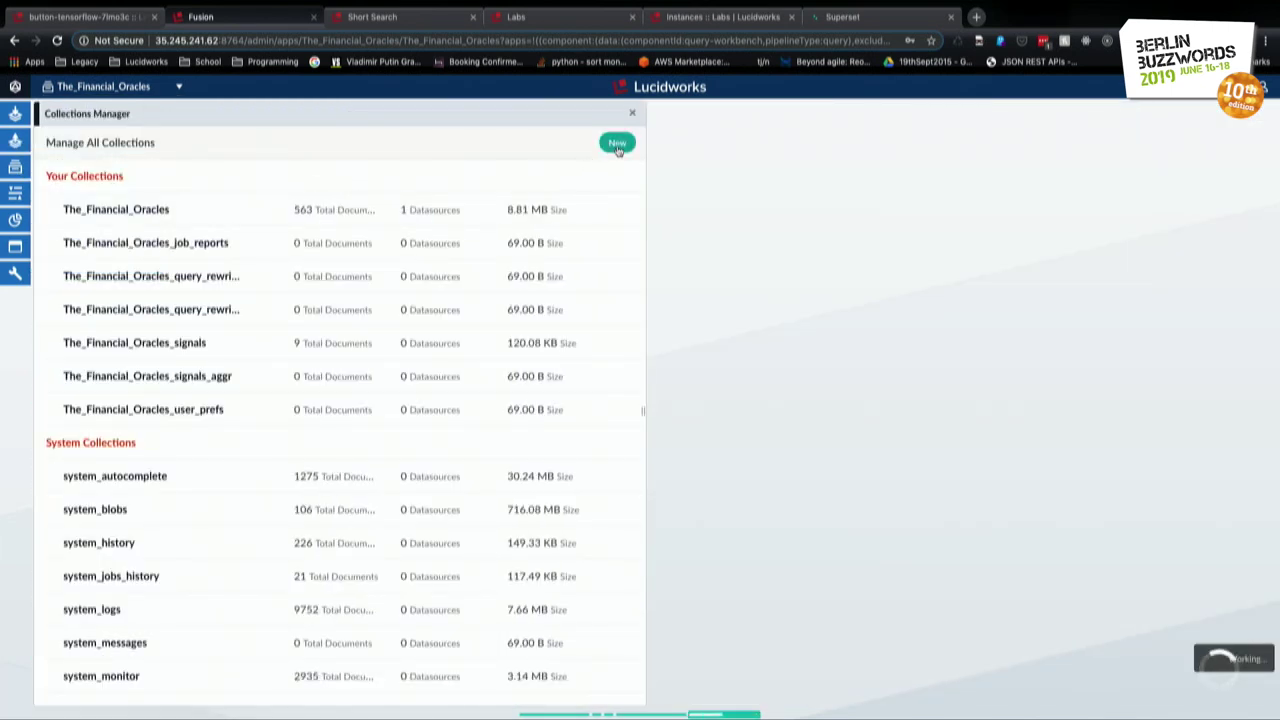
{"action": "left_click", "coordinate": [617, 144]}
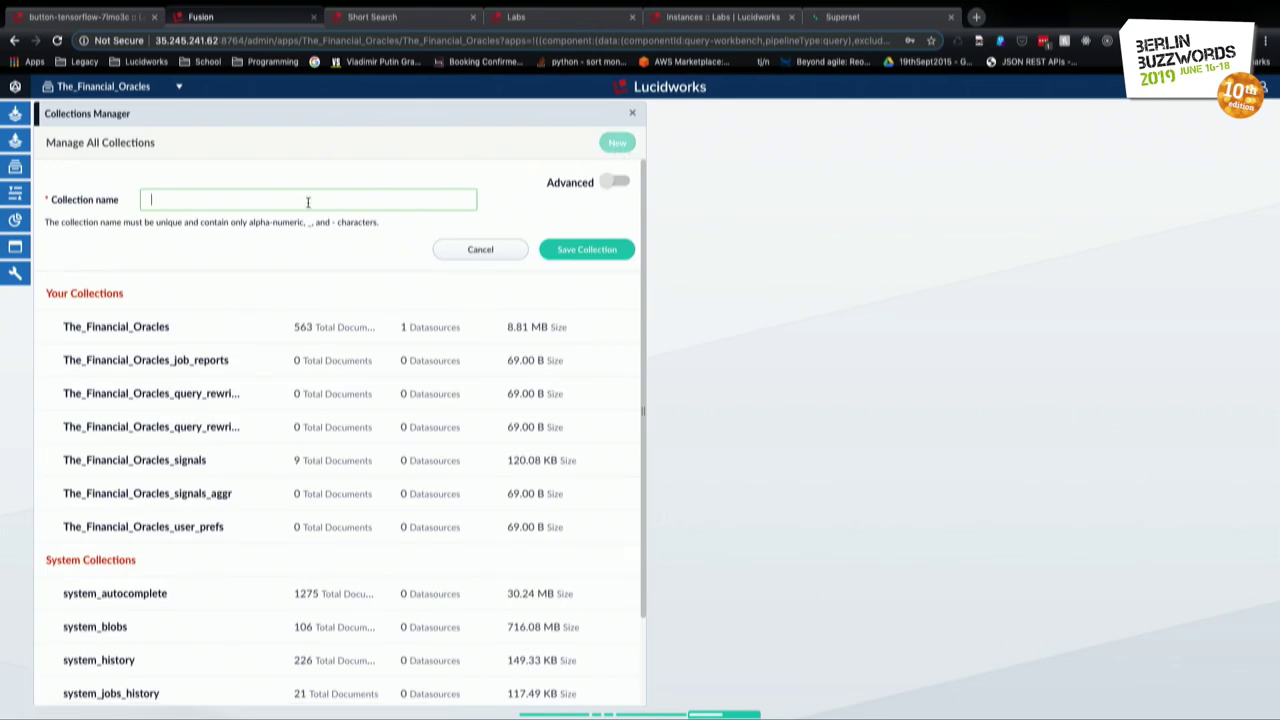
{"action": "type", "text": "Collection_2"}
{"action": "left_click", "coordinate": [560, 249]}
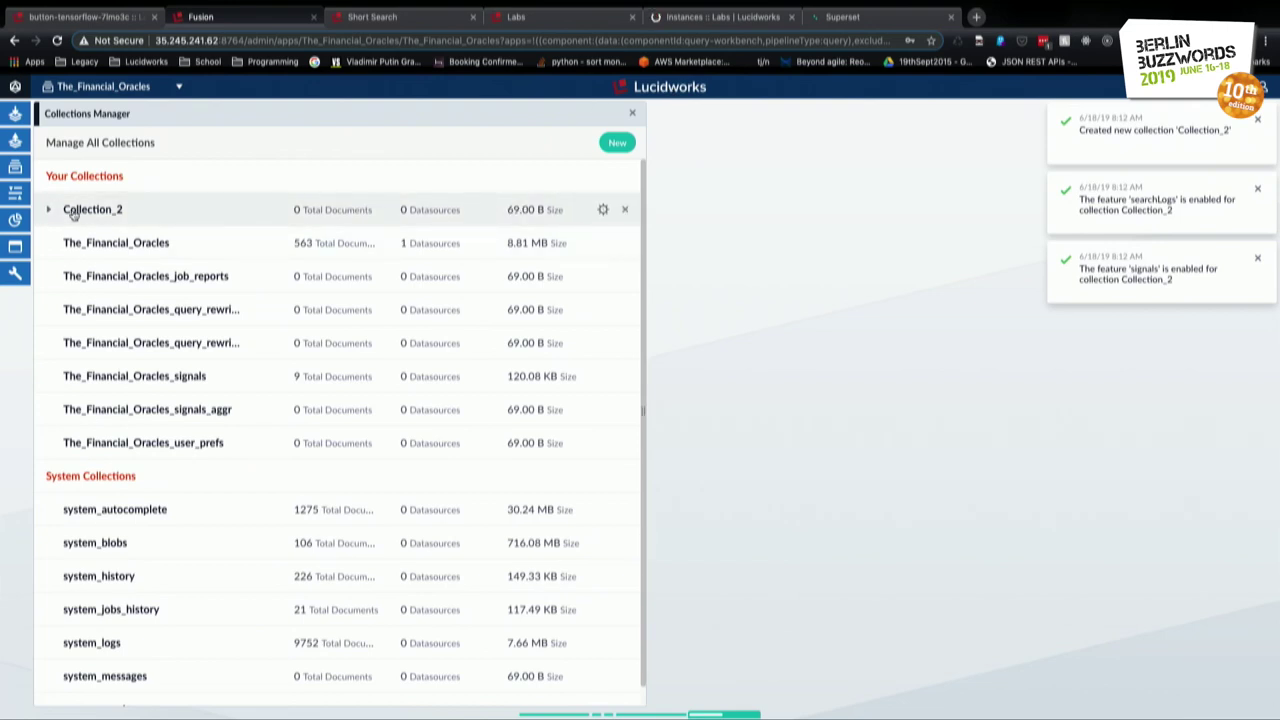
Switch to Collection_2 and open its Index Workbench to add a new datasource.
{"action": "left_click", "coordinate": [72, 210]}
{"action": "mouse_move", "coordinate": [28, 142]}
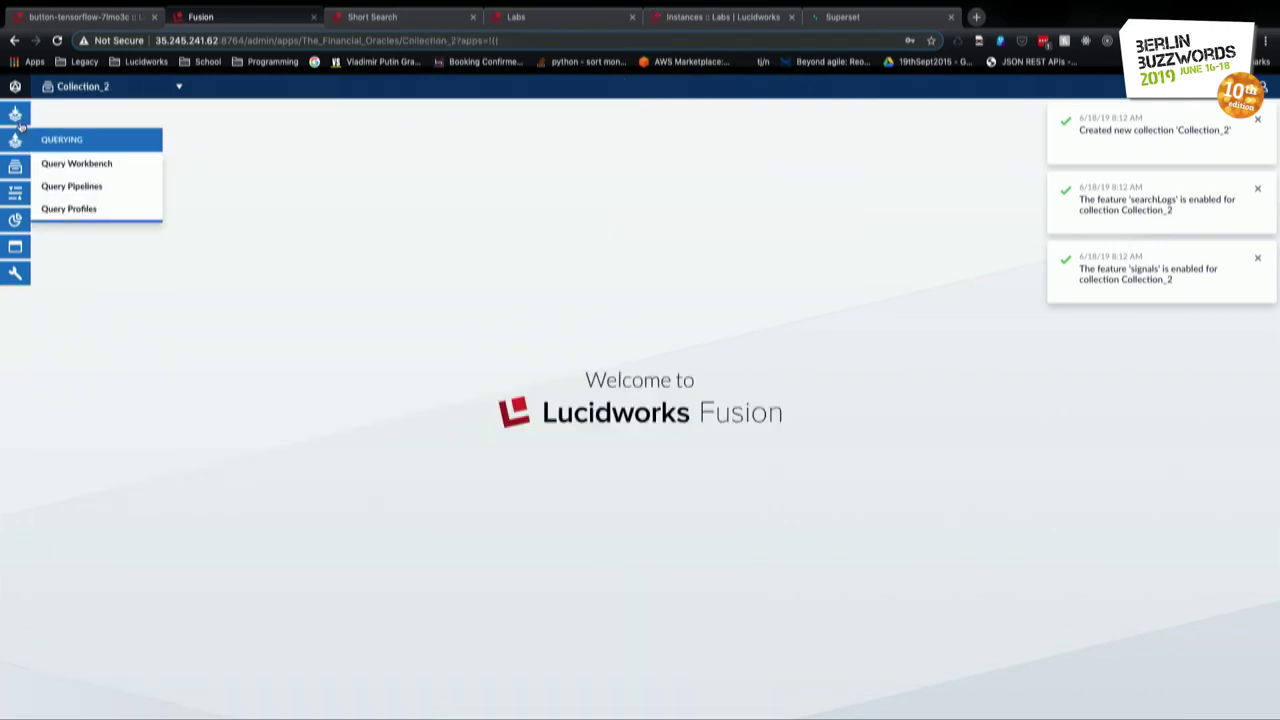
{"action": "mouse_move", "coordinate": [16, 116]}
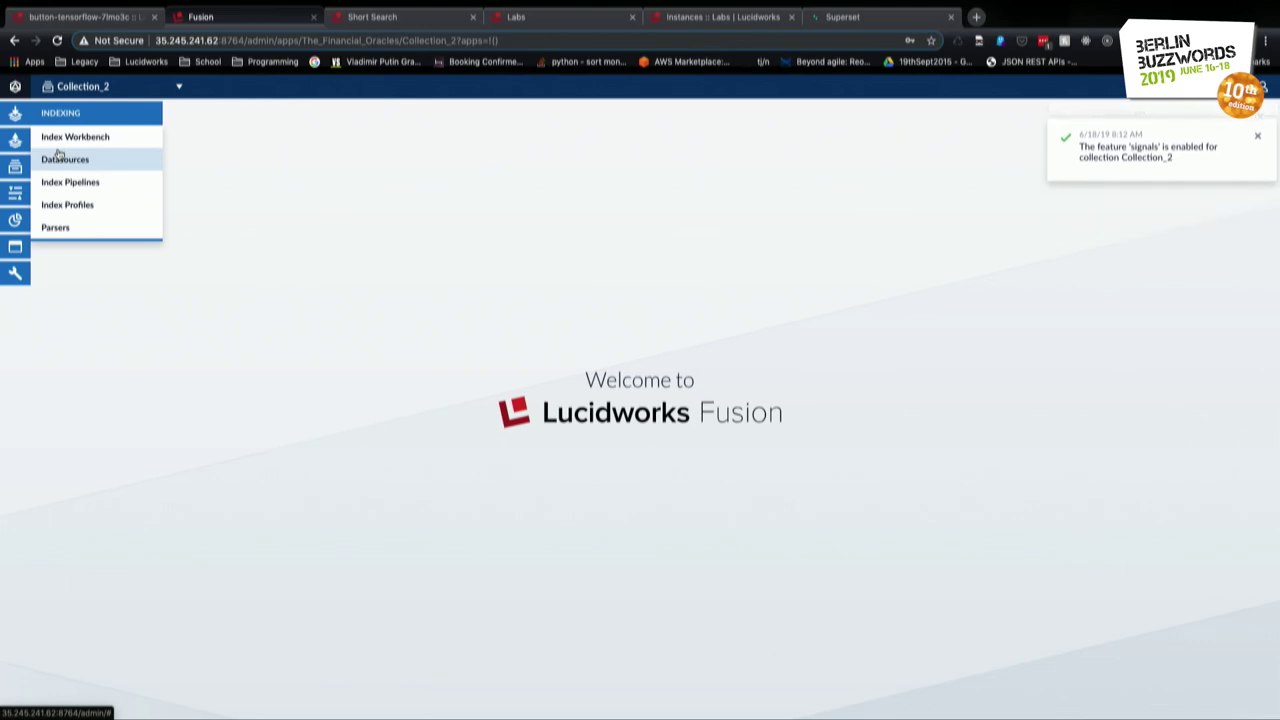
{"action": "left_click", "coordinate": [62, 162]}
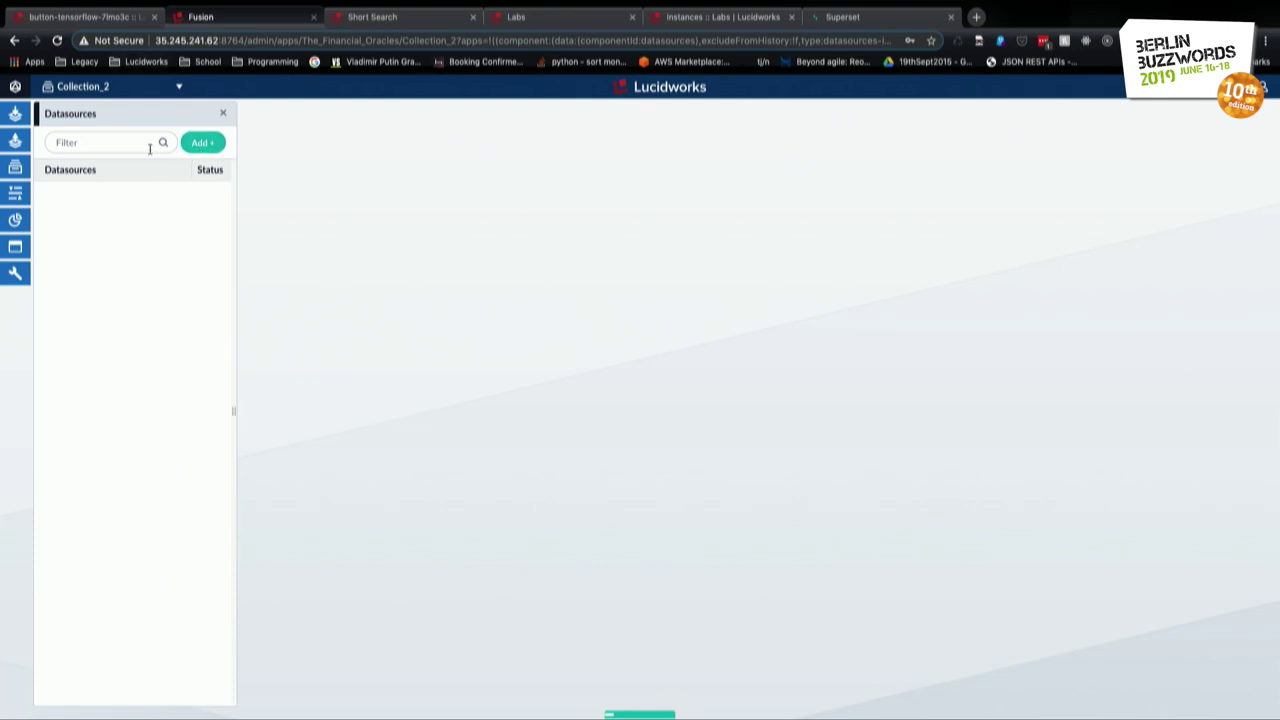
{"action": "mouse_move", "coordinate": [15, 113]}
{"action": "left_click", "coordinate": [60, 134]}
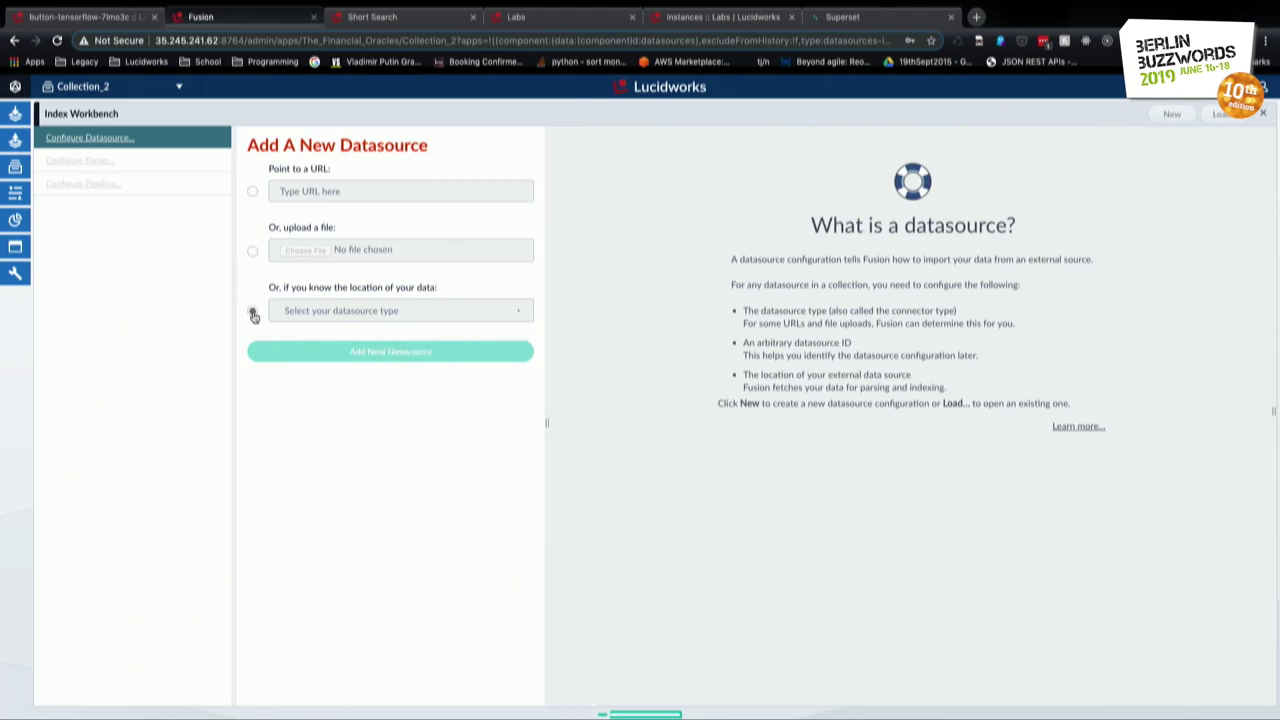
Add a new datasource to Collection_2 that points to the URL cnn.com.
{"action": "left_click", "coordinate": [255, 194]}
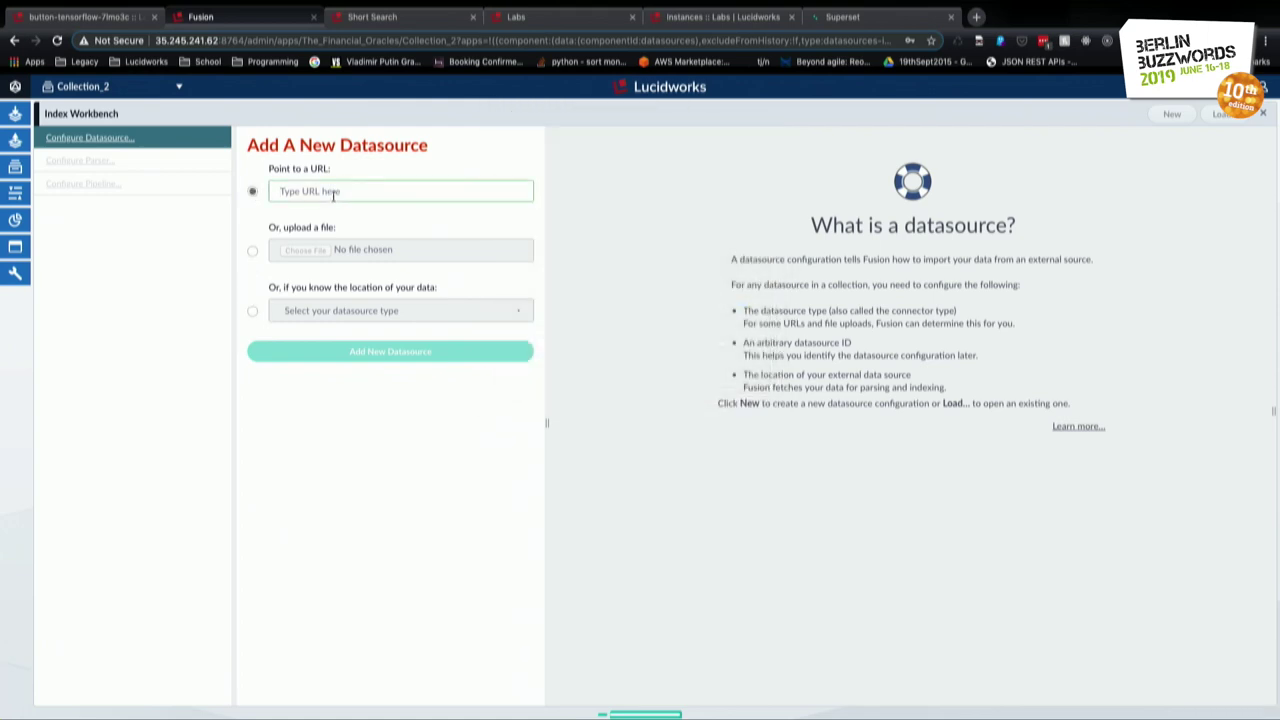
{"action": "type", "text": "cnn.com"}
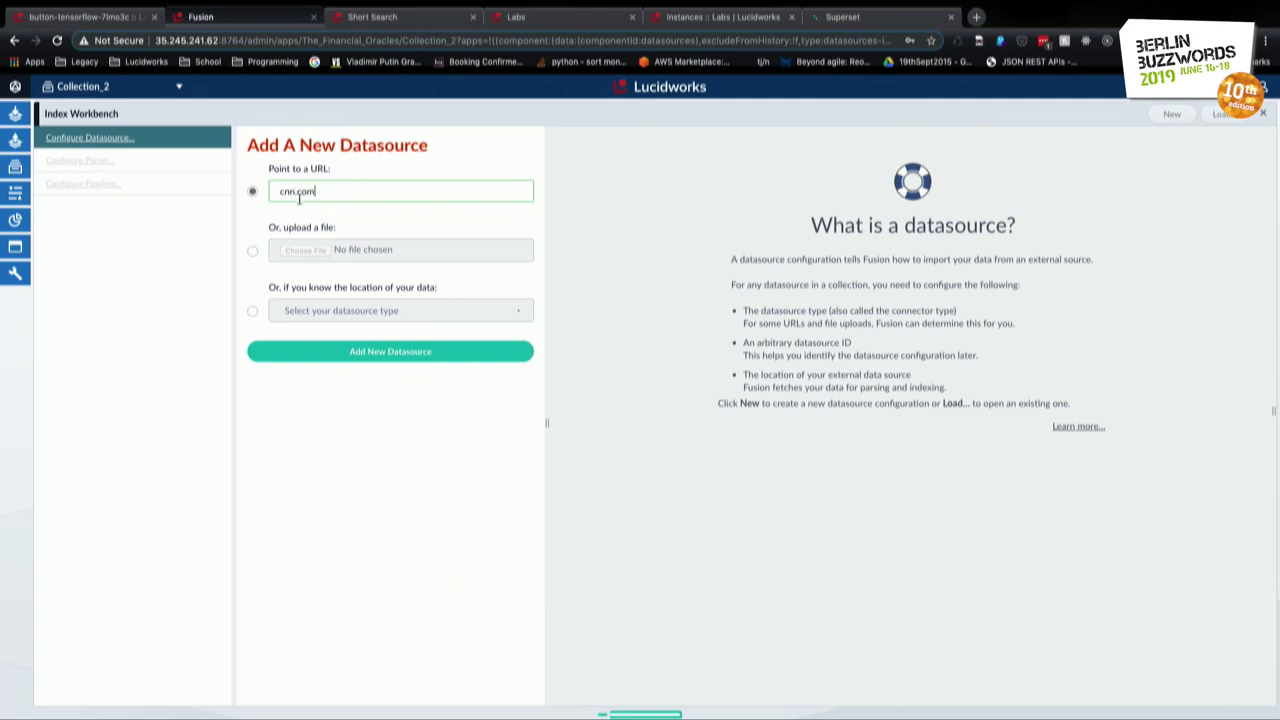
{"action": "left_click", "coordinate": [345, 350]}
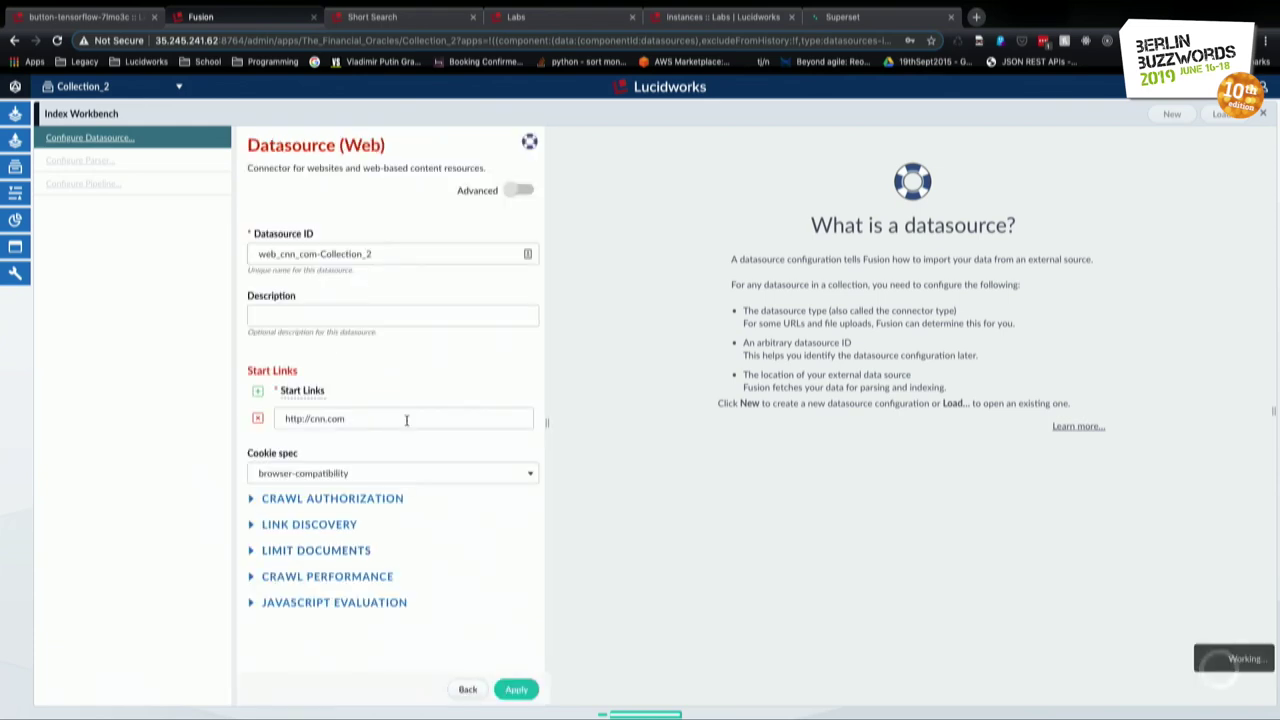
Limit the cnn.com web datasource to a maximum of 5 items and apply the configuration.
{"action": "left_click", "coordinate": [253, 503]}
{"action": "left_click", "coordinate": [252, 503]}
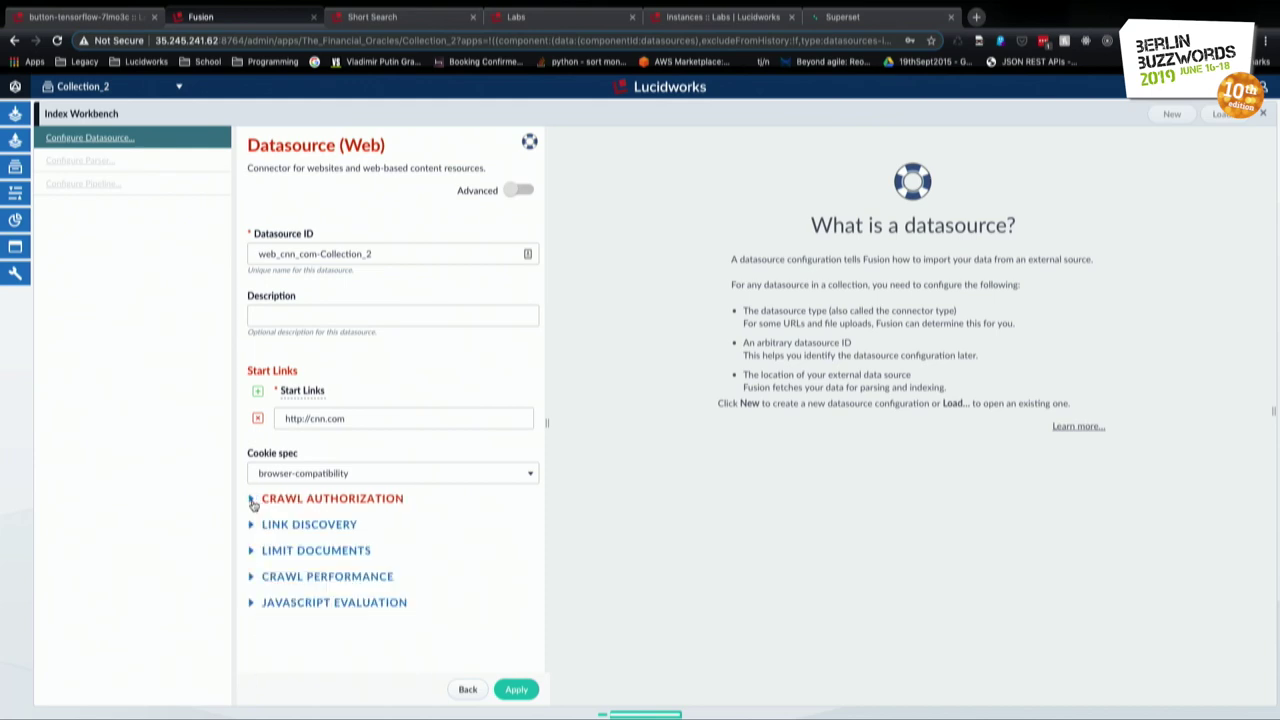
{"action": "left_click", "coordinate": [258, 578]}
{"action": "left_click", "coordinate": [255, 576]}
{"action": "left_click", "coordinate": [252, 551]}
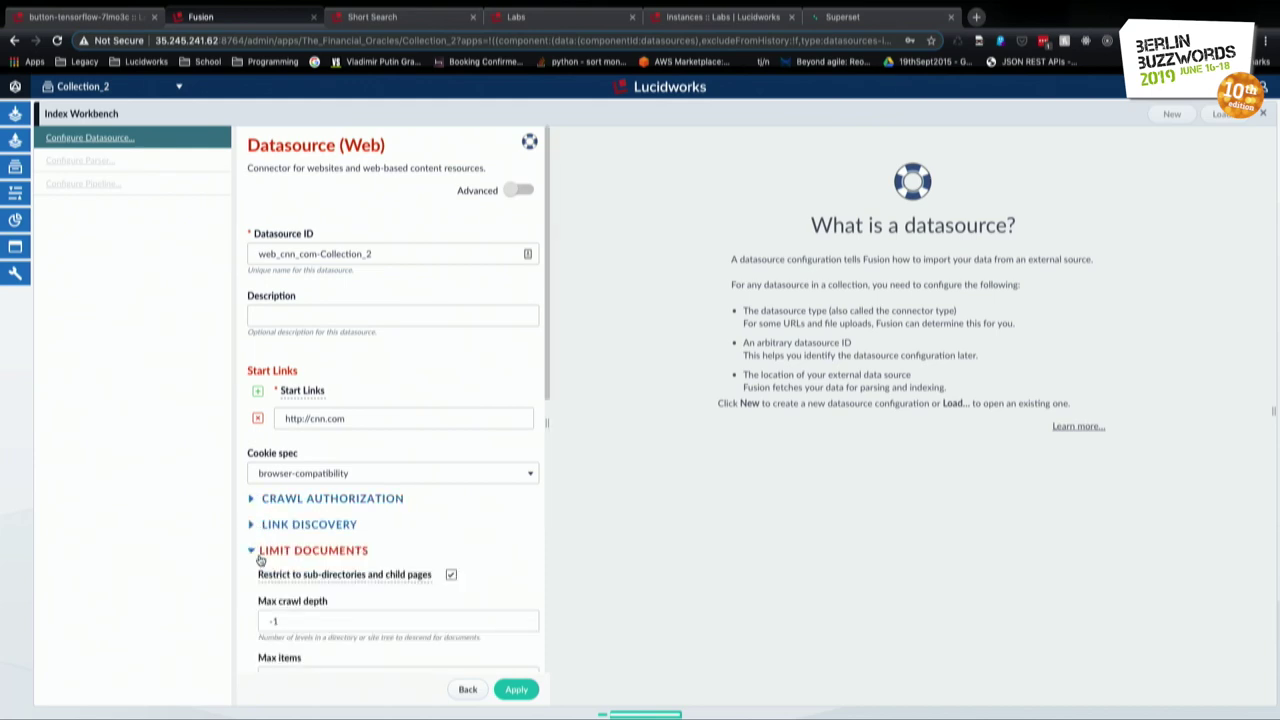
{"action": "scroll", "coordinate": [378, 563], "scroll_direction": "down", "scroll_amount": 1}
{"action": "left_click", "coordinate": [278, 568]}
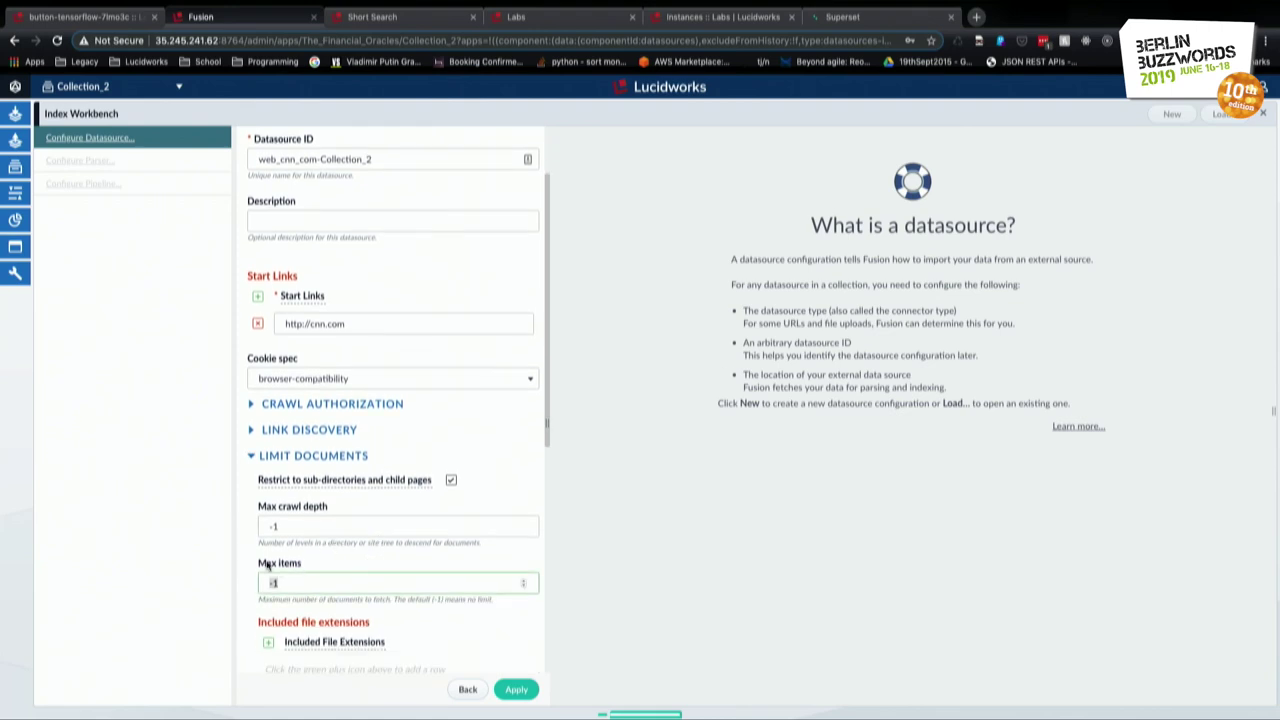
{"action": "type", "text": "5"}
{"action": "left_click", "coordinate": [516, 689]}
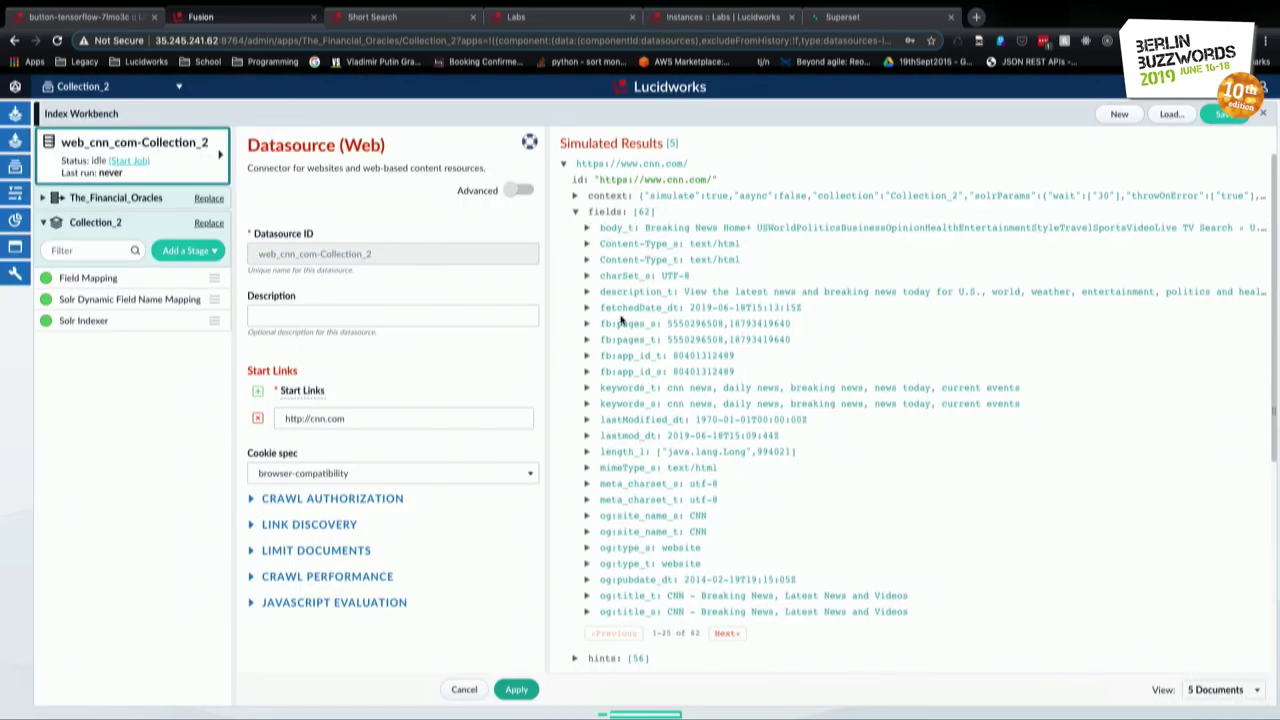
Review the simulated cnn.com crawl results and save the index configuration of Collection_2.
{"action": "scroll", "coordinate": [621, 320], "scroll_direction": "down", "scroll_amount": 5}
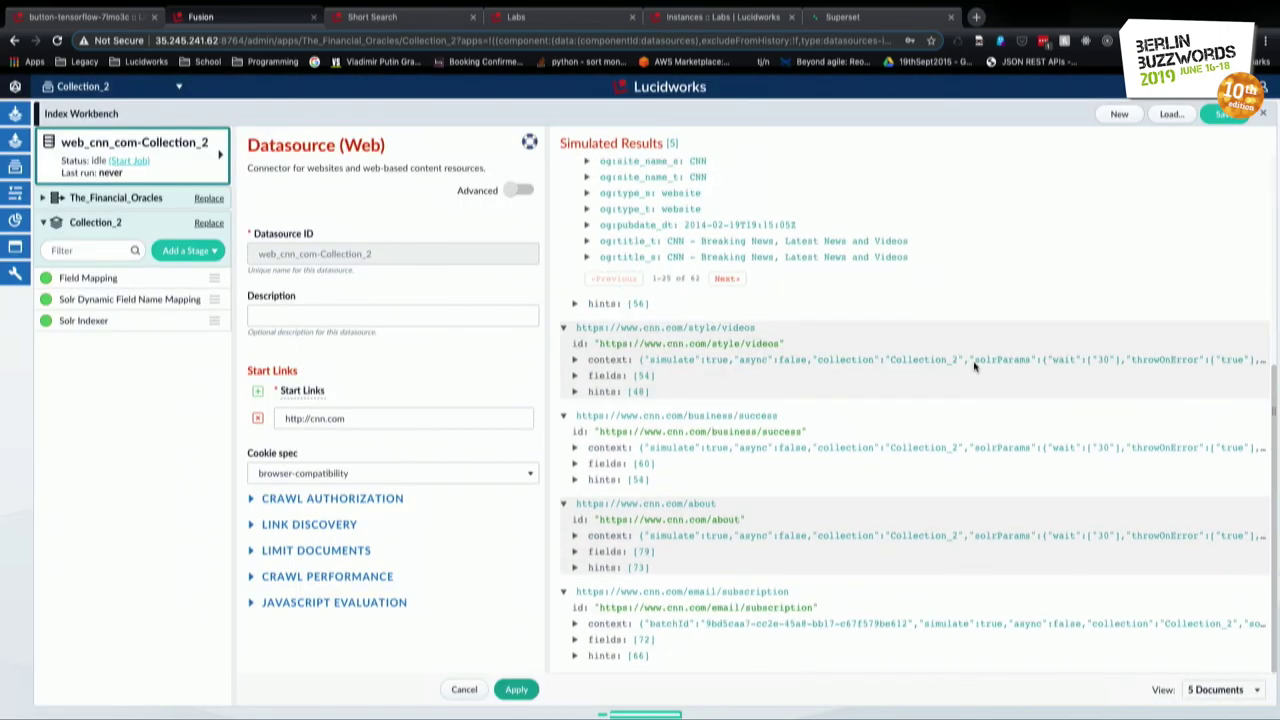
{"action": "left_click", "coordinate": [1223, 117]}
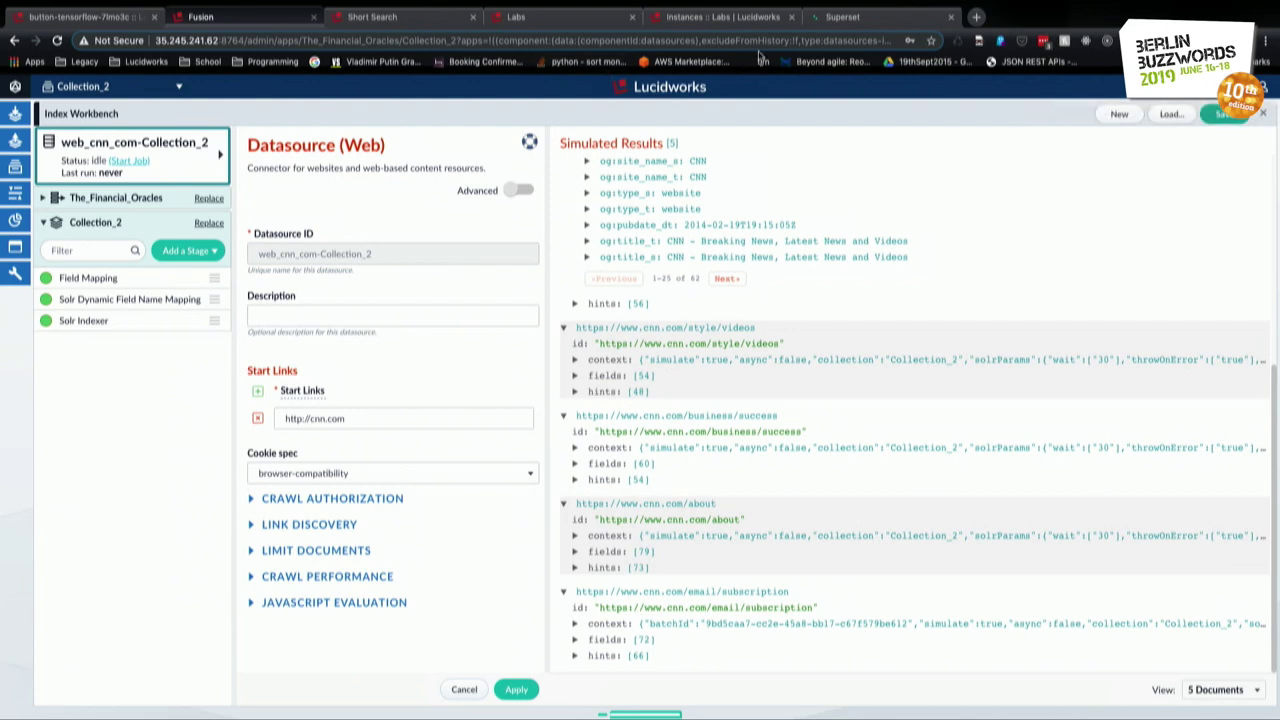
Switch to Superset and look over the form for adding a database, leaving it without entering anything.
{"action": "left_click", "coordinate": [892, 17]}
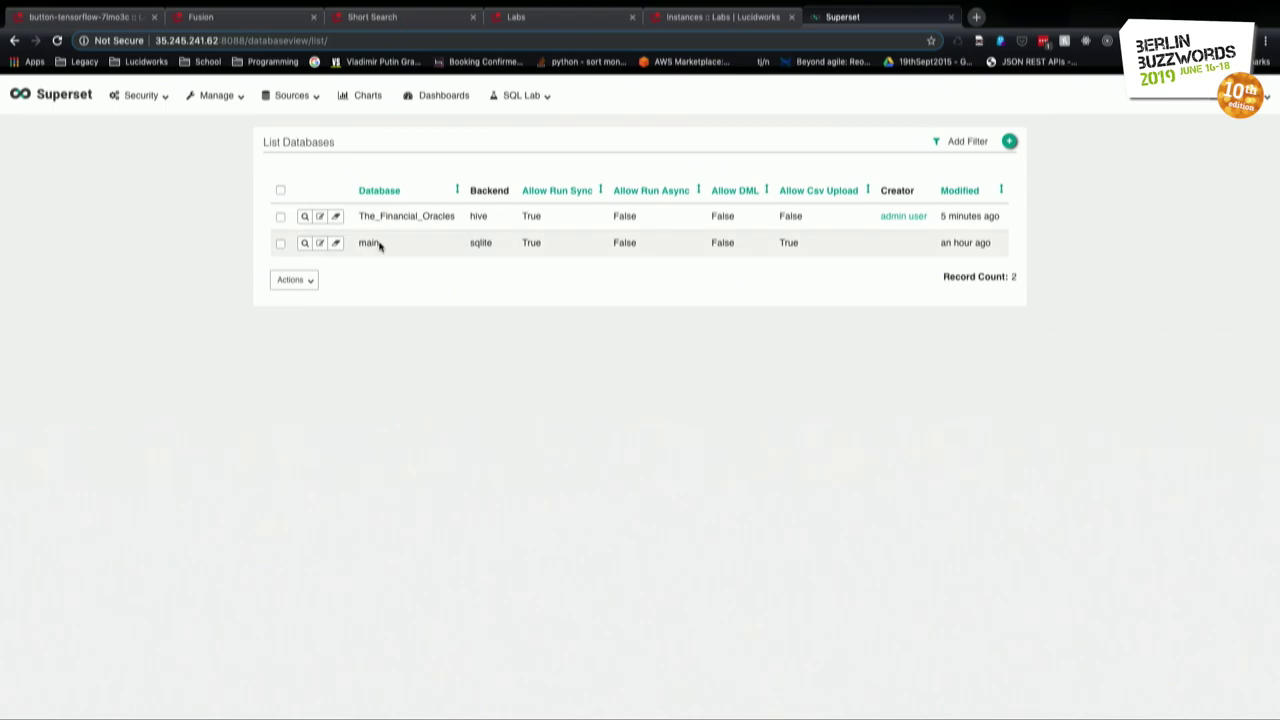
{"action": "left_click", "coordinate": [1009, 141]}
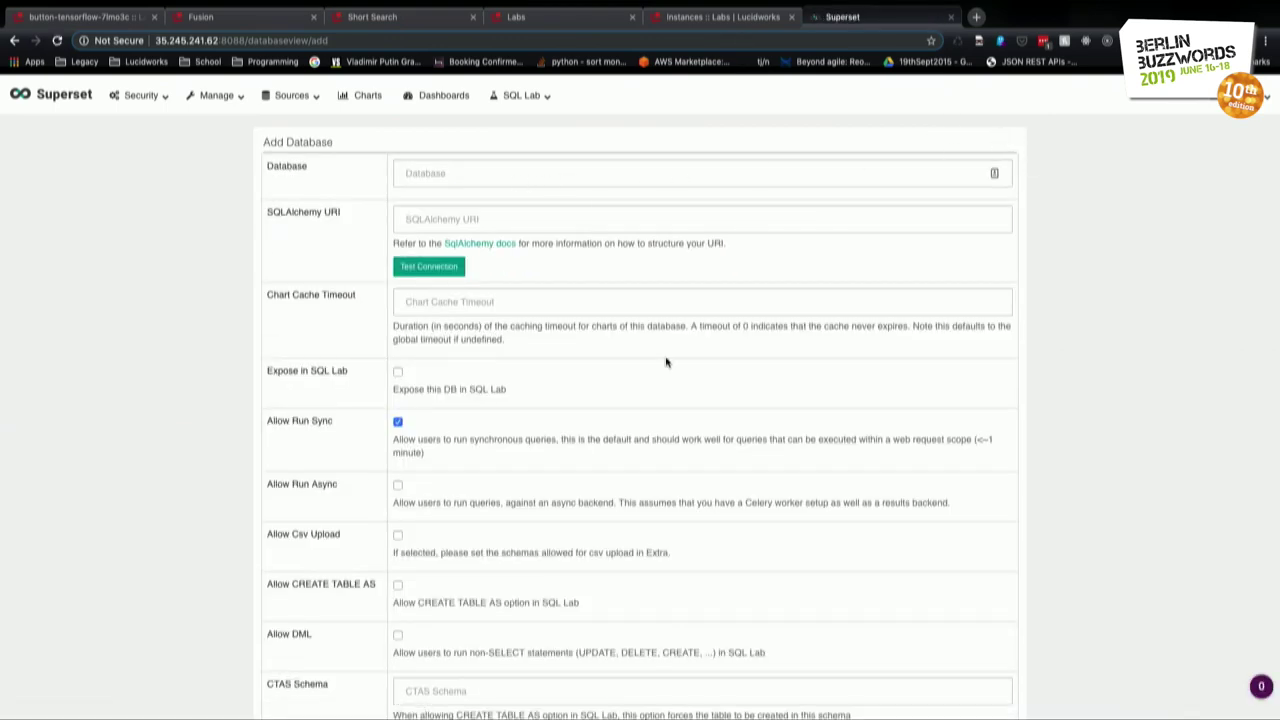
{"action": "scroll", "coordinate": [665, 362], "scroll_direction": "down", "scroll_amount": 5}
{"action": "left_click", "coordinate": [314, 668]}
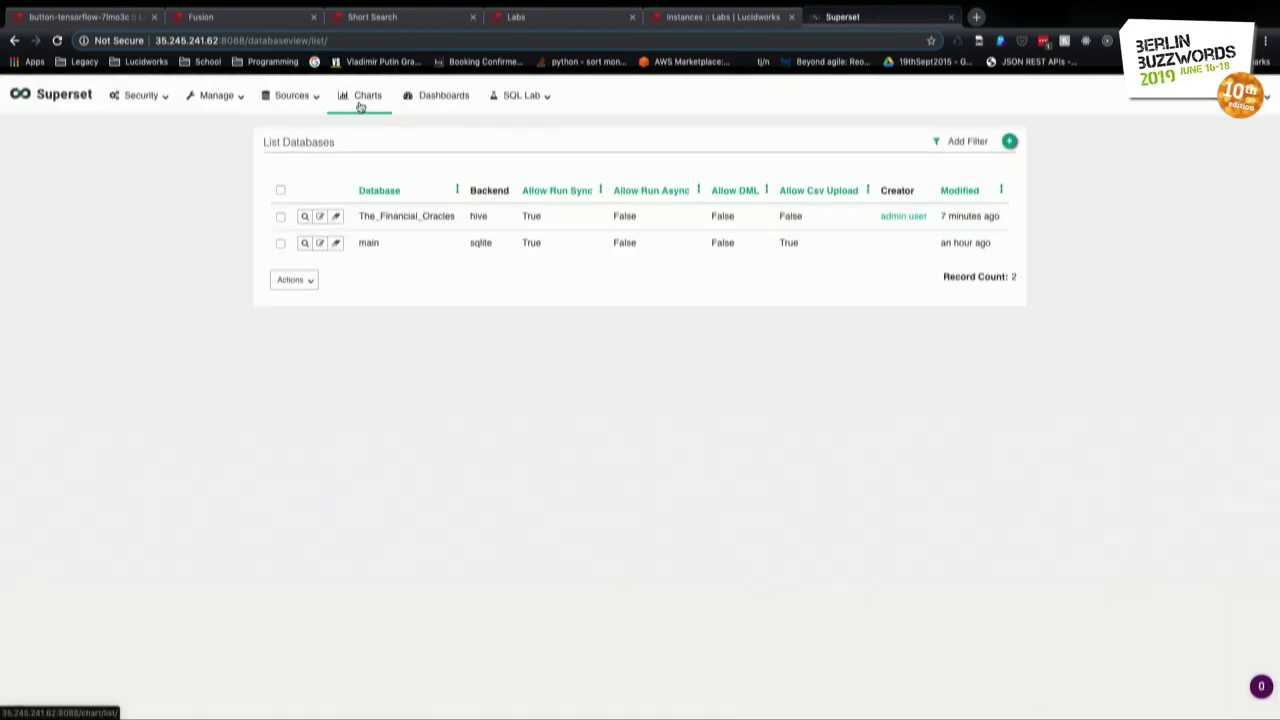
{"action": "left_click", "coordinate": [312, 98]}
{"action": "left_click", "coordinate": [310, 184]}
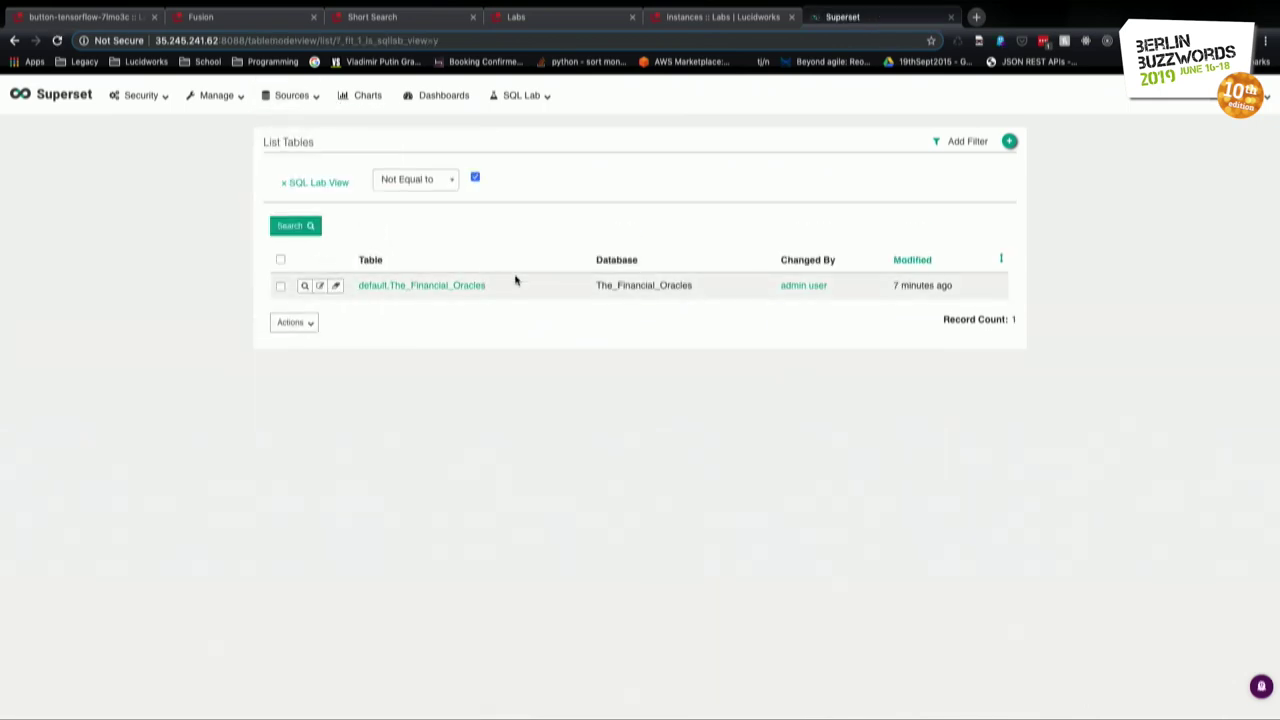
{"action": "left_click", "coordinate": [1010, 141]}
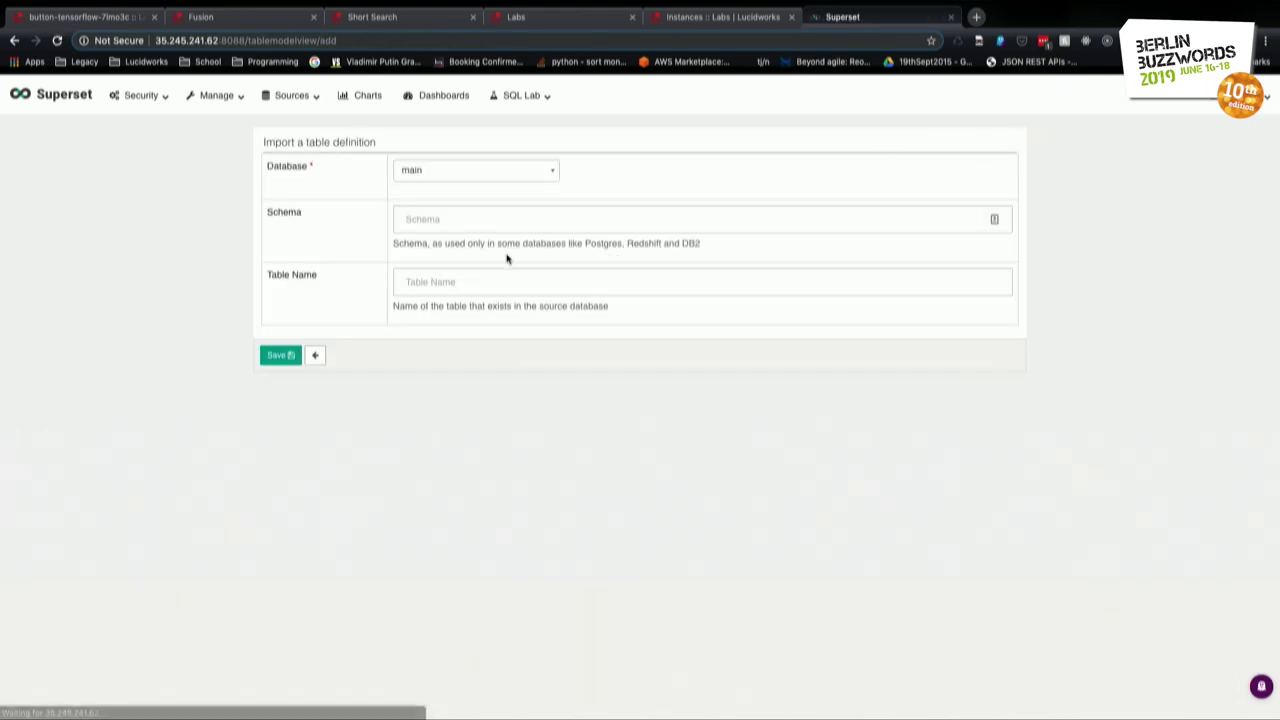
{"action": "left_click", "coordinate": [524, 180]}
{"action": "left_click", "coordinate": [491, 234]}
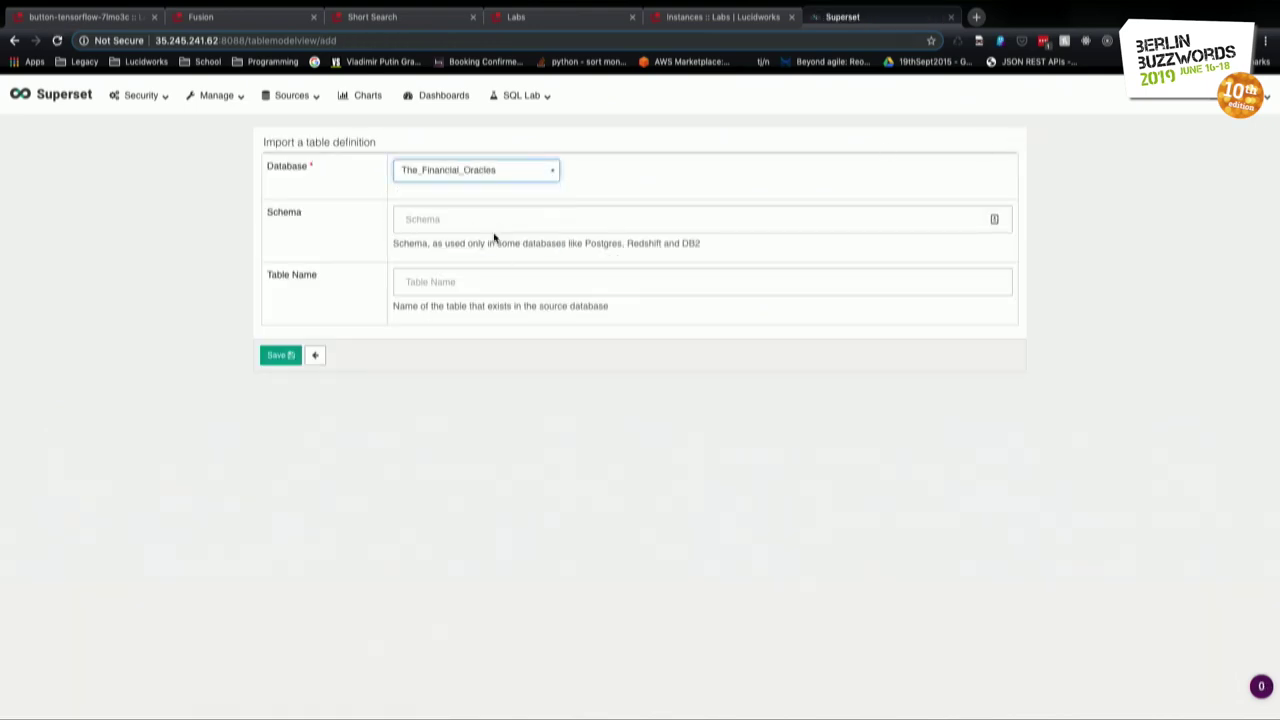
{"action": "left_click", "coordinate": [491, 218]}
{"action": "left_click", "coordinate": [450, 249]}
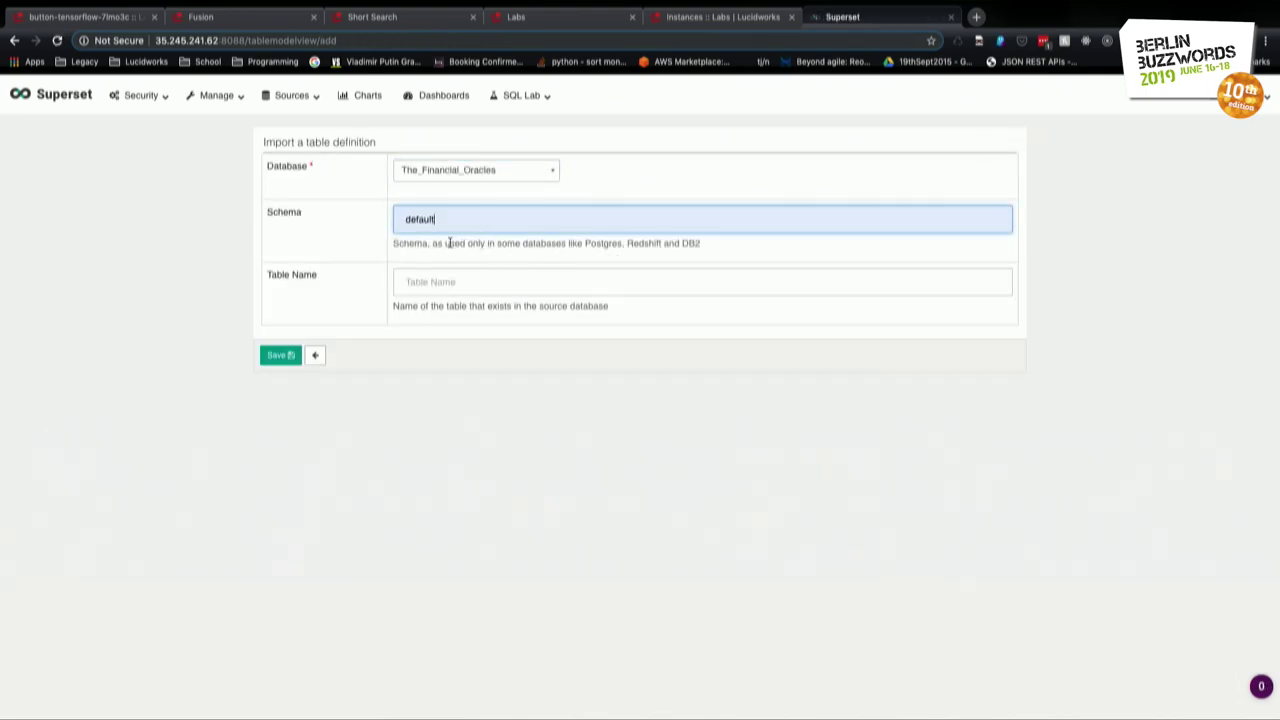
{"action": "left_click", "coordinate": [452, 278]}
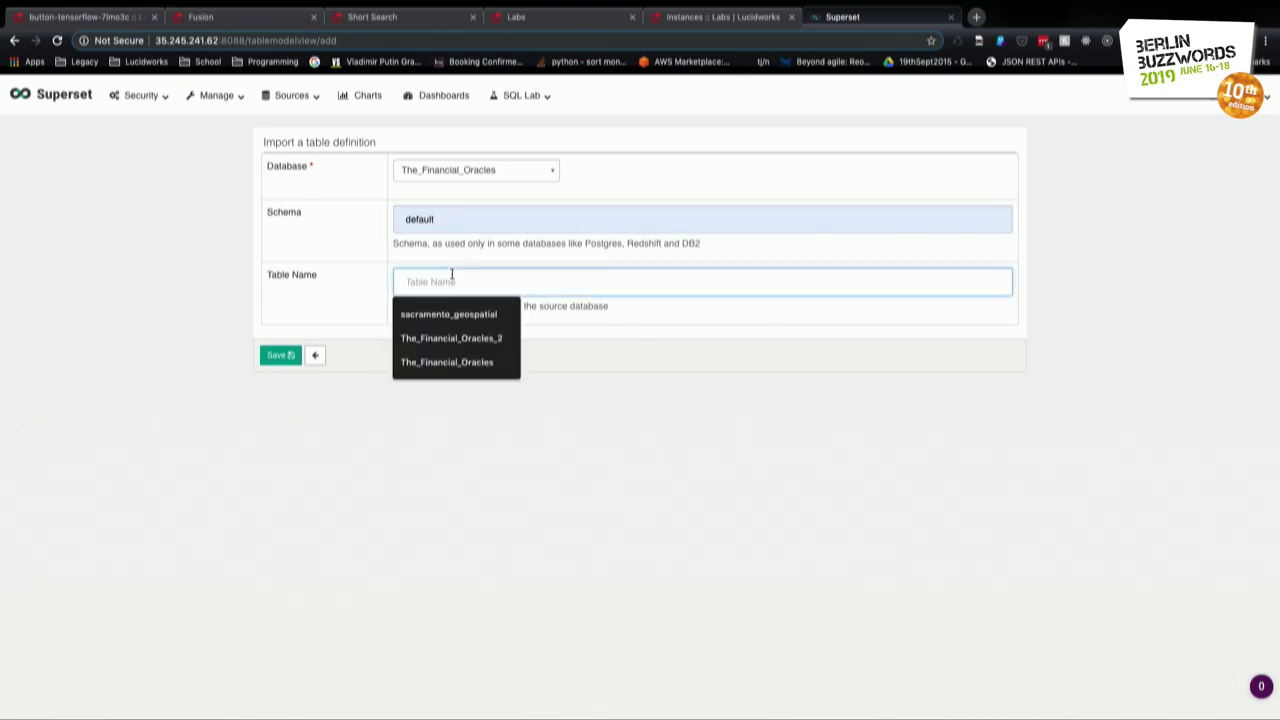
{"action": "type", "text": "Co"}
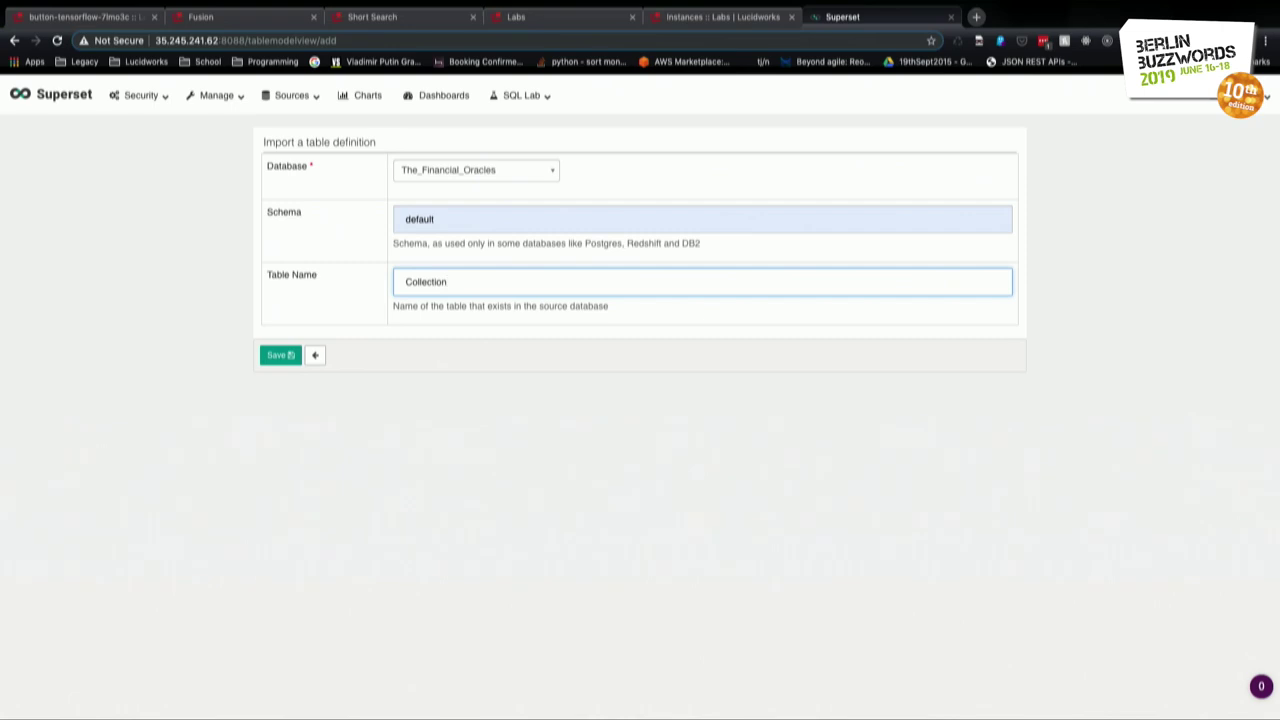
{"action": "type", "text": "llection"}
{"action": "key", "text": "ctrl+minus"}
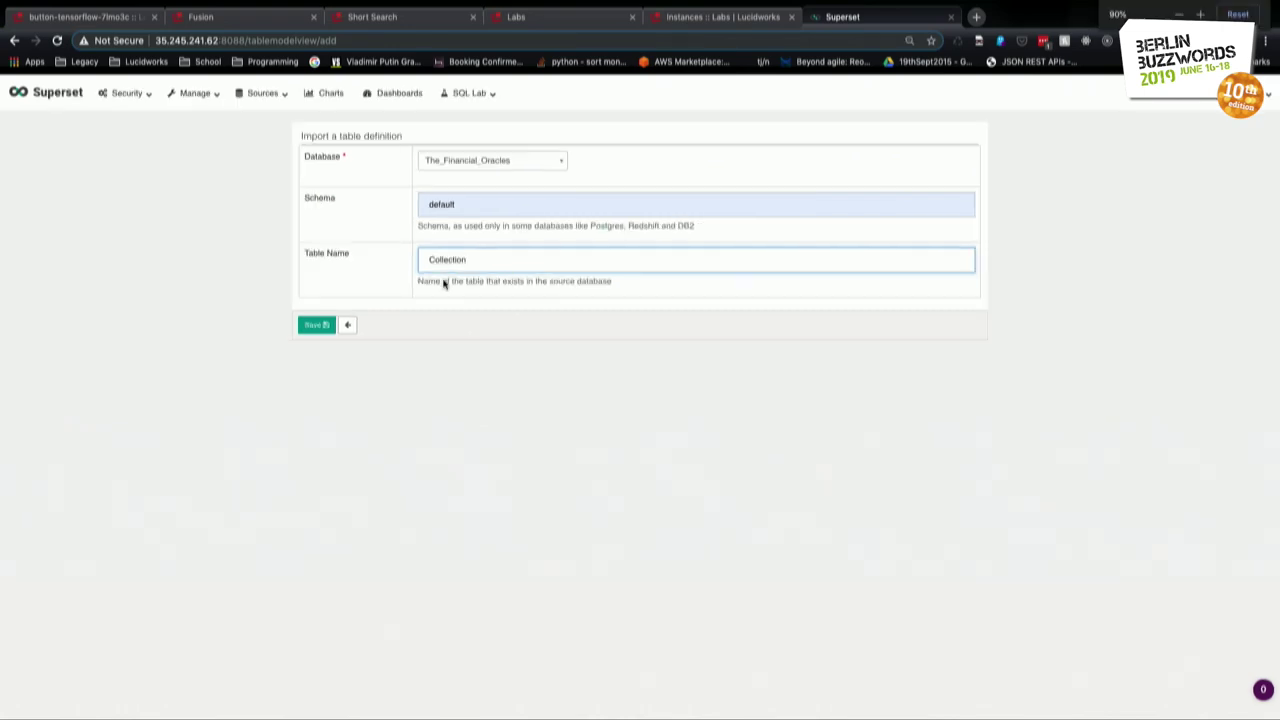
{"action": "left_click", "coordinate": [347, 325]}
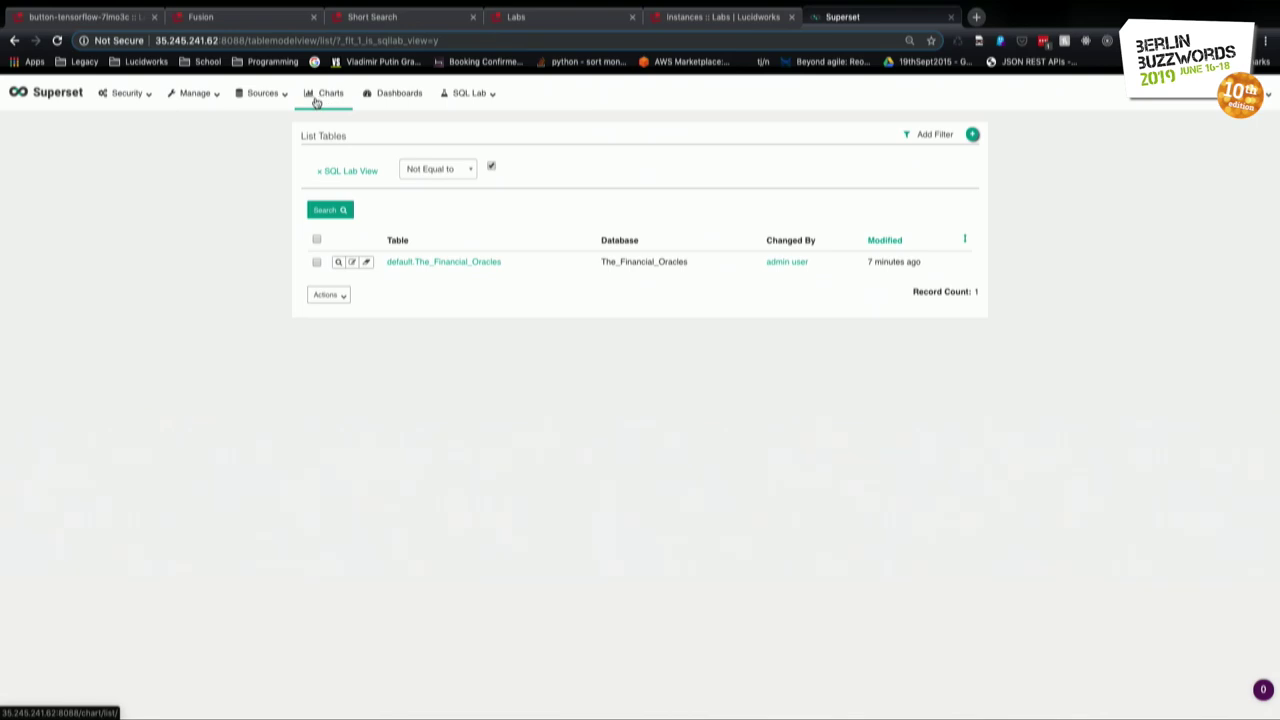
Examine the The_Financial_Oracles table's details, its chart exploration view and its edit settings.
{"action": "left_click", "coordinate": [268, 102]}
{"action": "left_click", "coordinate": [277, 128]}
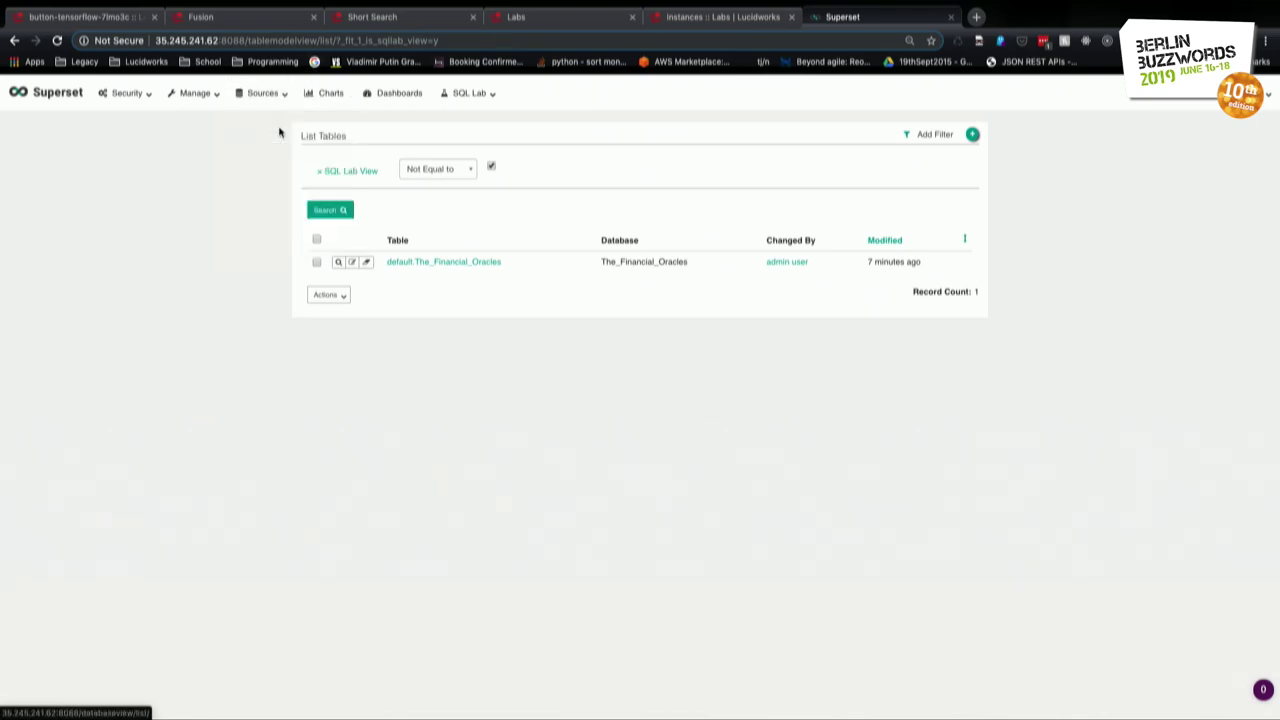
{"action": "left_click", "coordinate": [266, 106]}
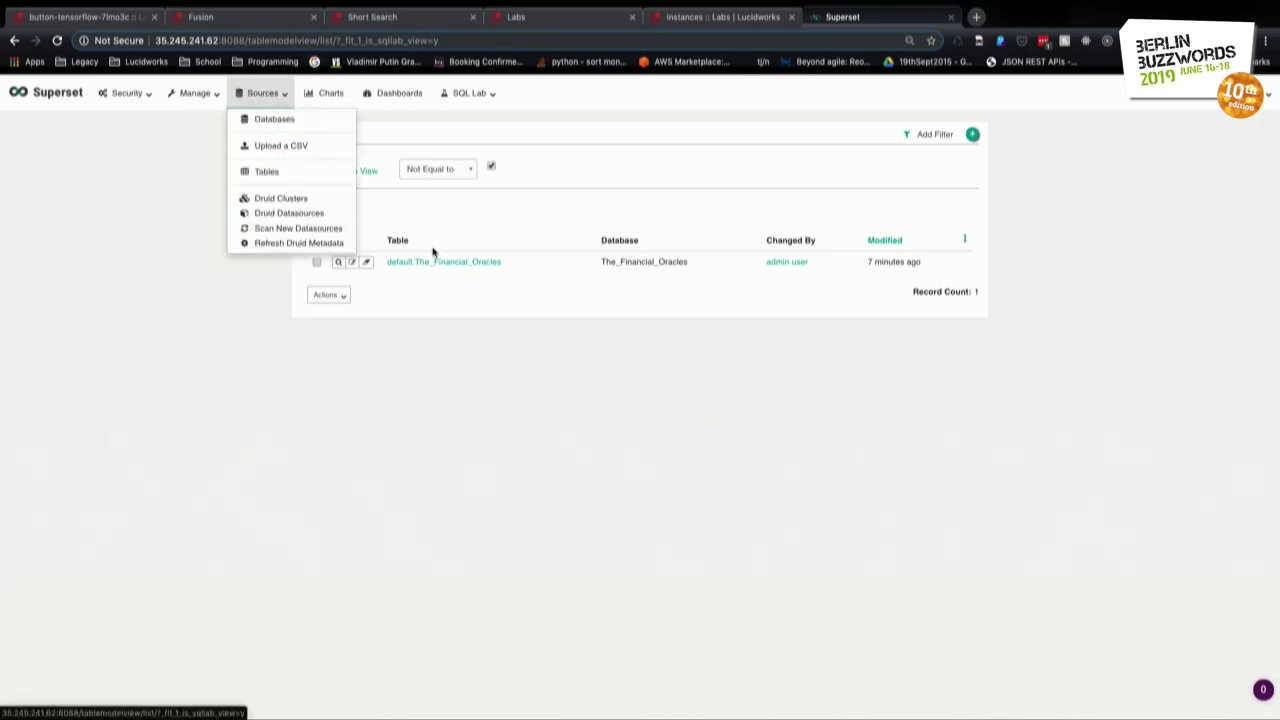
{"action": "left_click", "coordinate": [338, 262]}
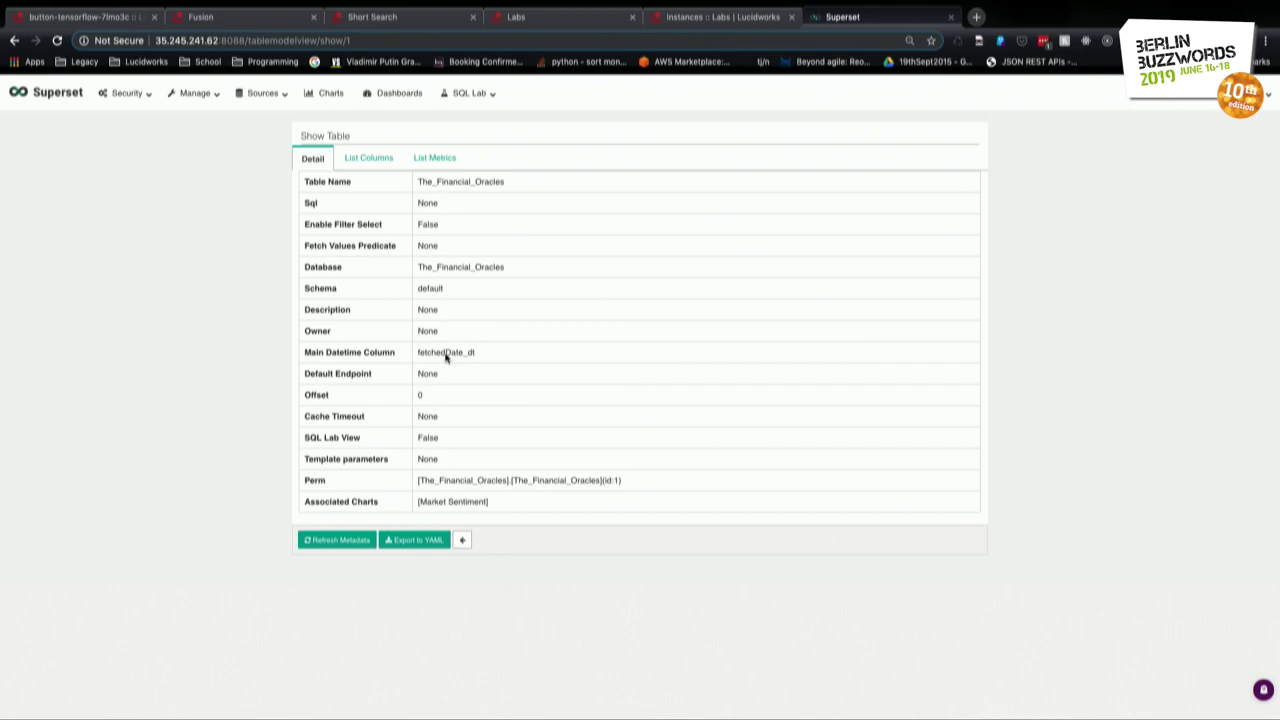
{"action": "left_click", "coordinate": [464, 541]}
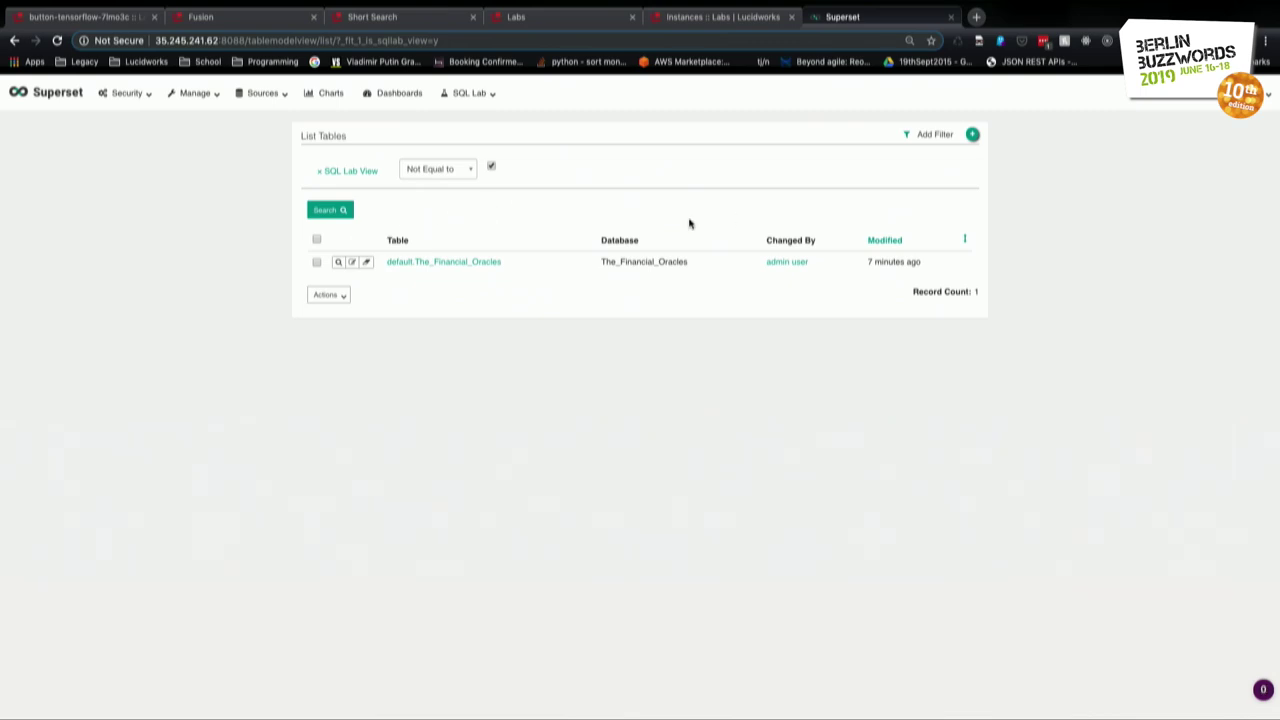
{"action": "left_click", "coordinate": [457, 266]}
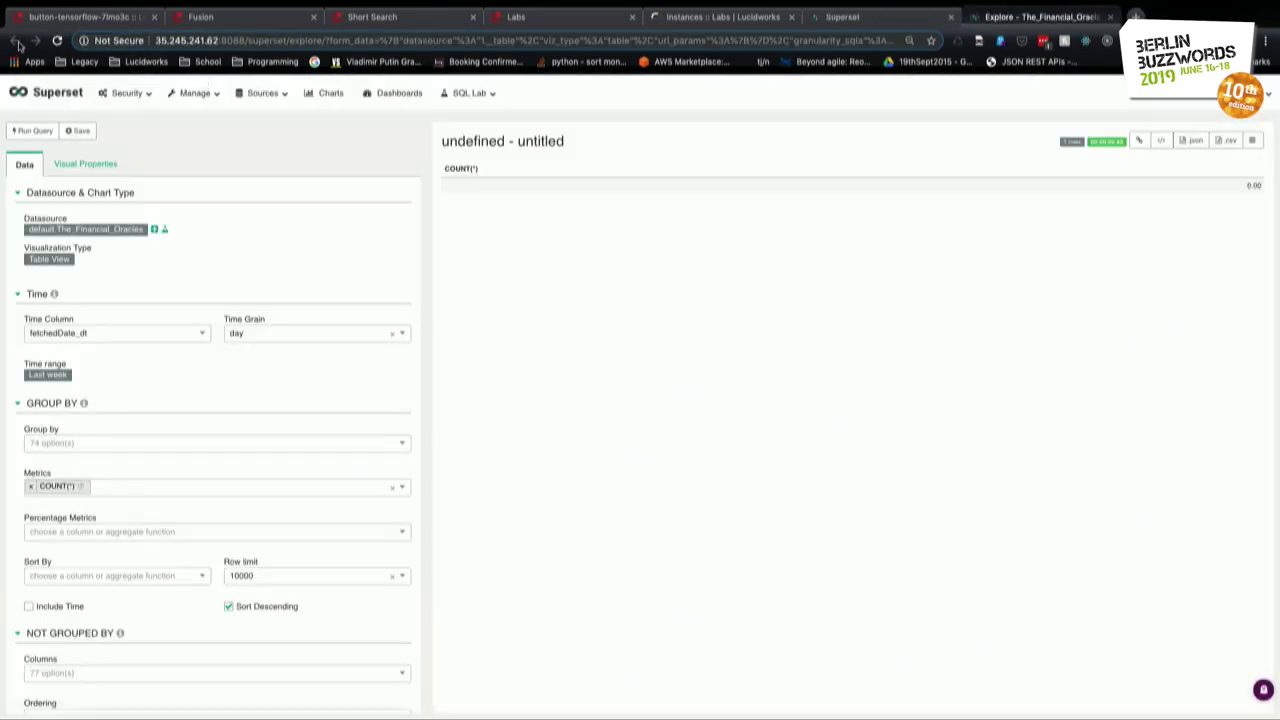
{"action": "left_click", "coordinate": [754, 16]}
{"action": "left_click", "coordinate": [883, 12]}
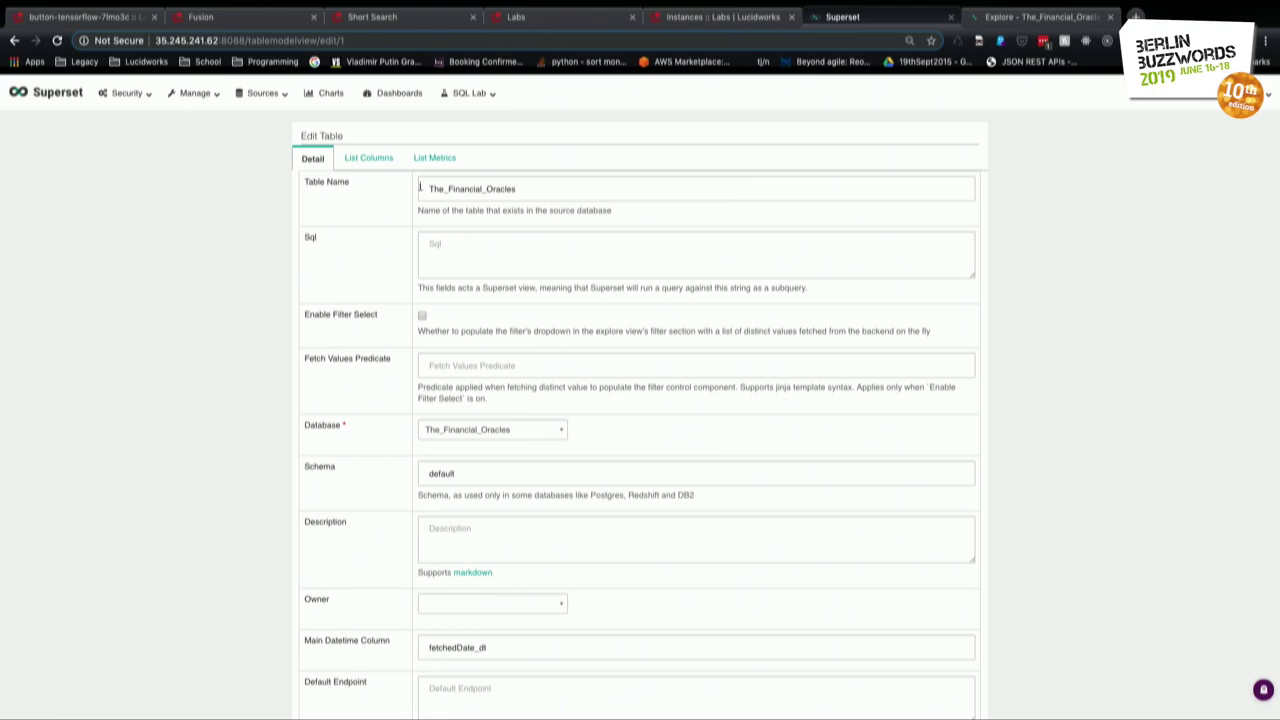
{"action": "scroll", "coordinate": [386, 240], "scroll_direction": "down", "scroll_amount": 4}
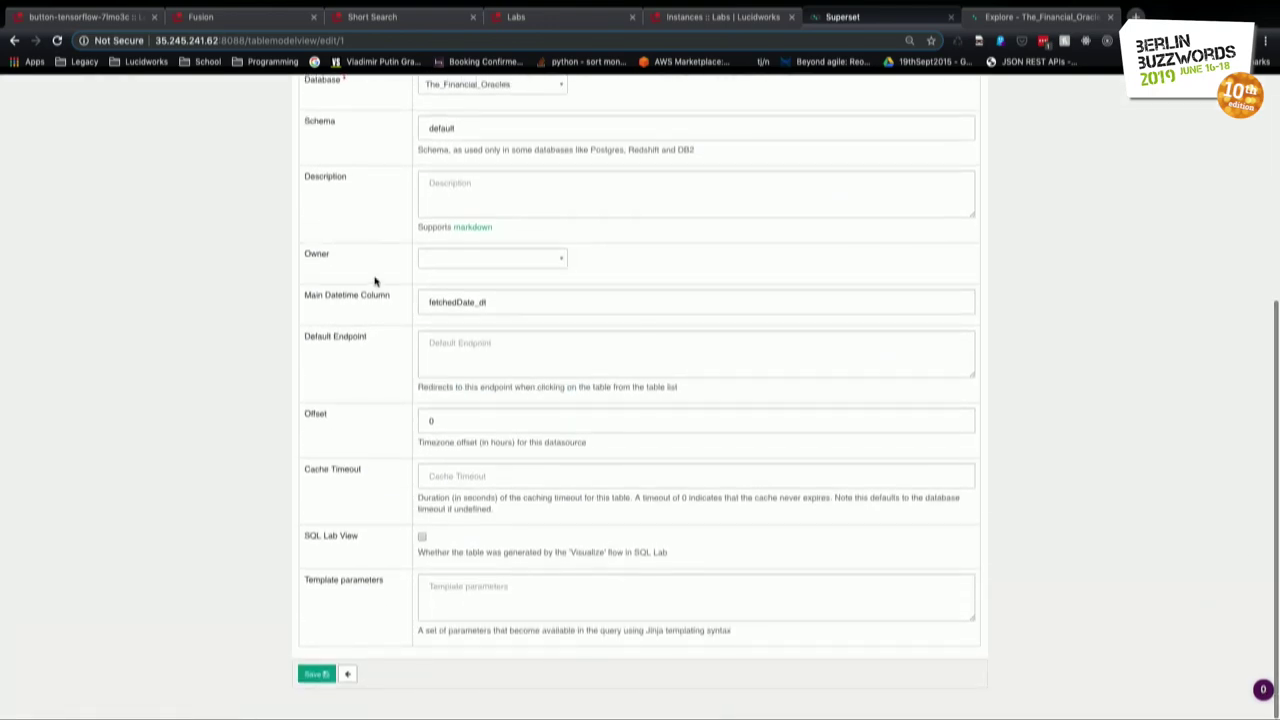
{"action": "scroll", "coordinate": [380, 565], "scroll_direction": "up", "scroll_amount": 5}
{"action": "scroll", "coordinate": [380, 563], "scroll_direction": "down", "scroll_amount": 5}
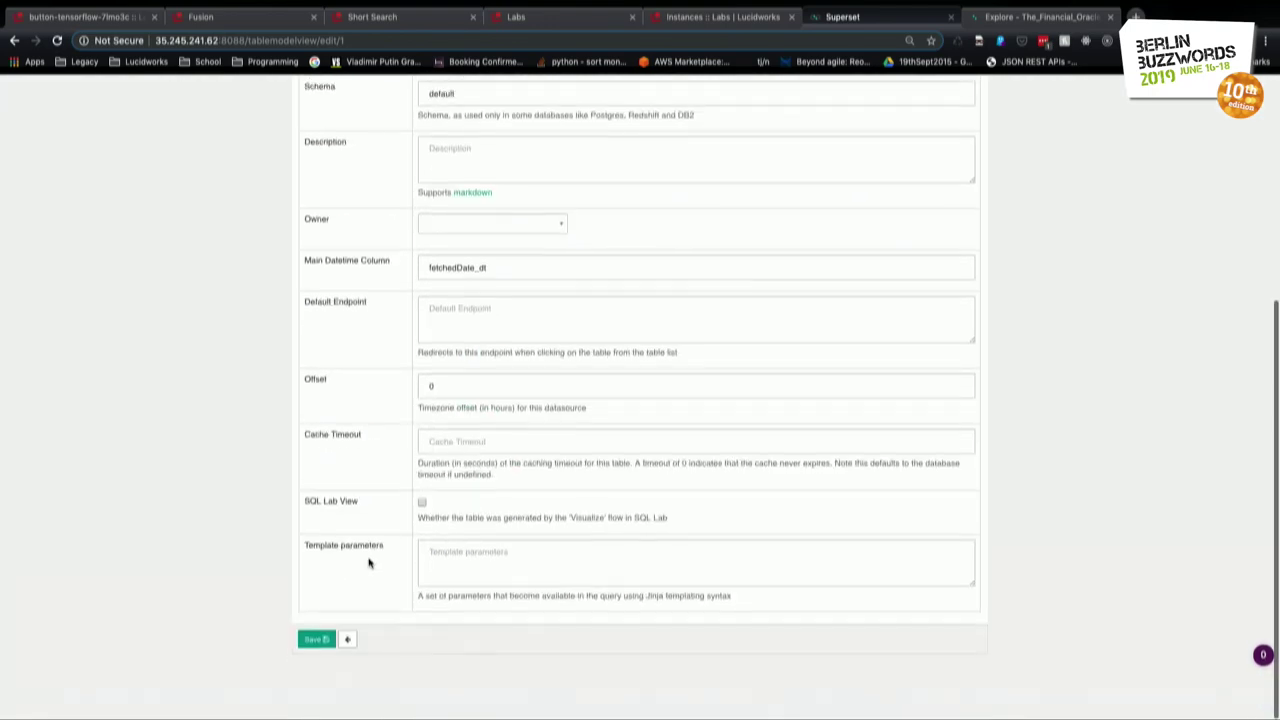
{"action": "left_click", "coordinate": [346, 675]}
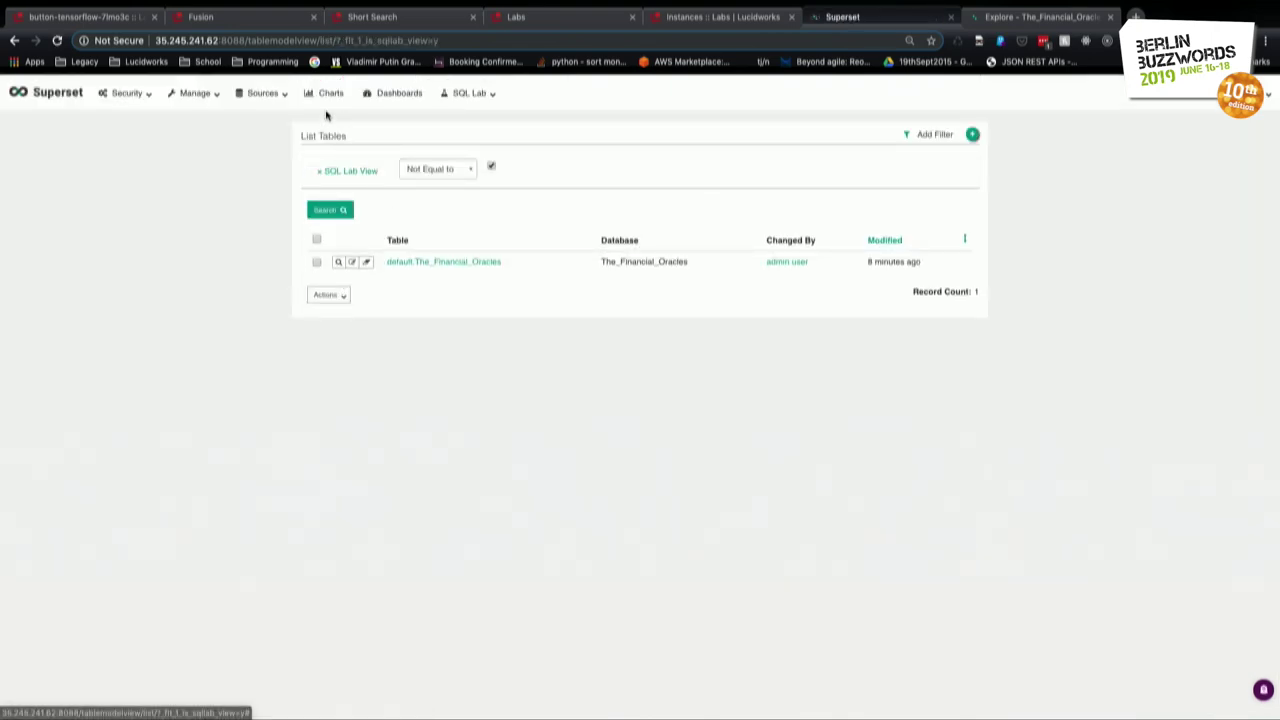
Copy the SQLAlchemy URI from the The_Financial_Oracles database record and return to the database list.
{"action": "left_click", "coordinate": [285, 94]}
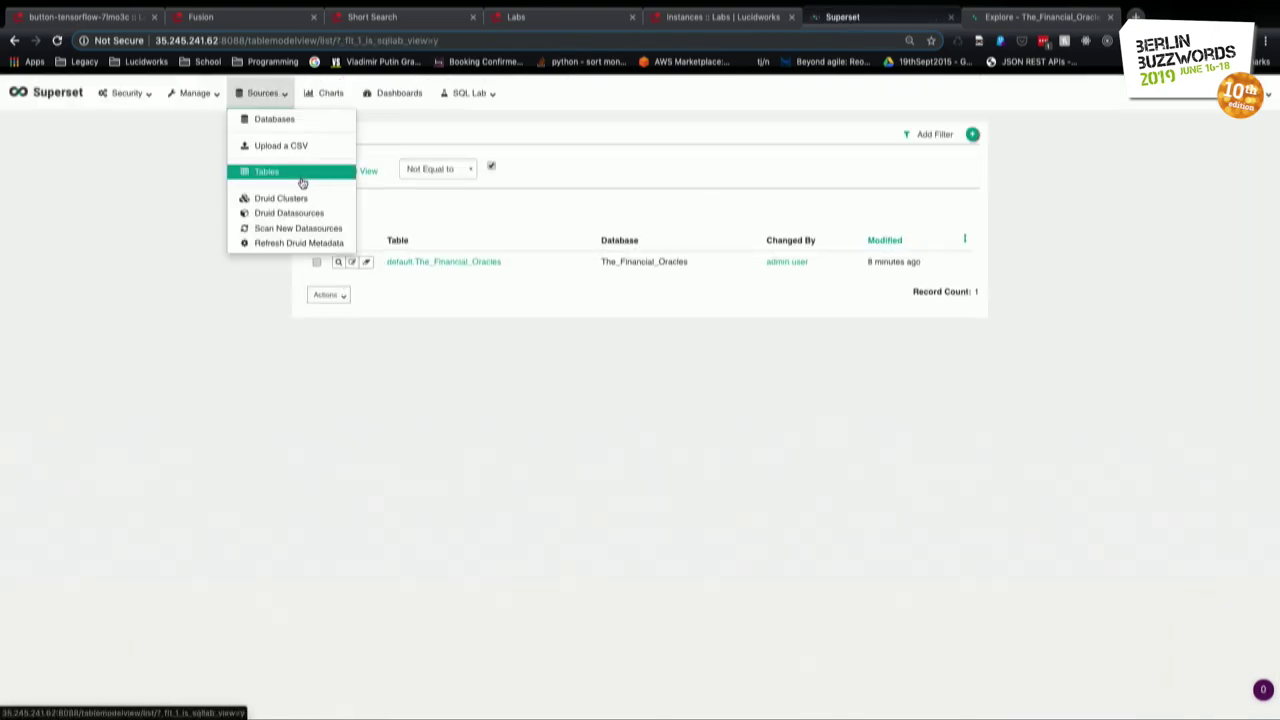
{"action": "left_click", "coordinate": [305, 121]}
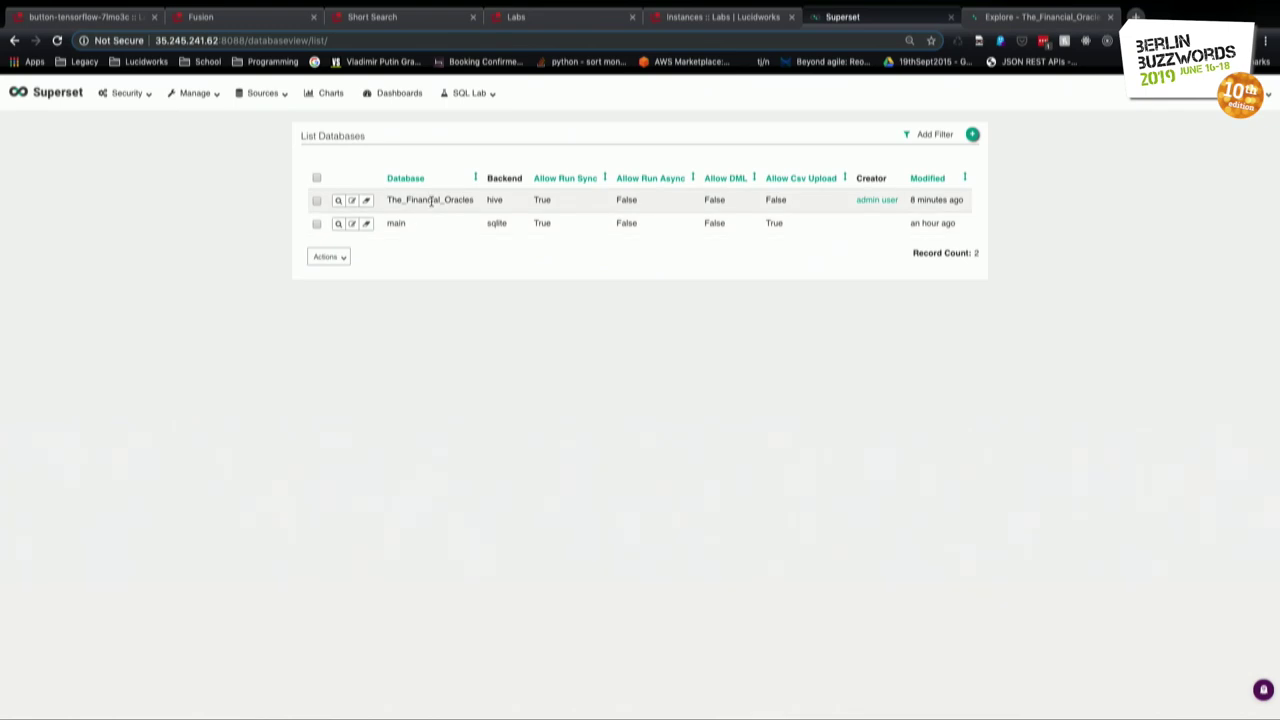
{"action": "left_click", "coordinate": [350, 201]}
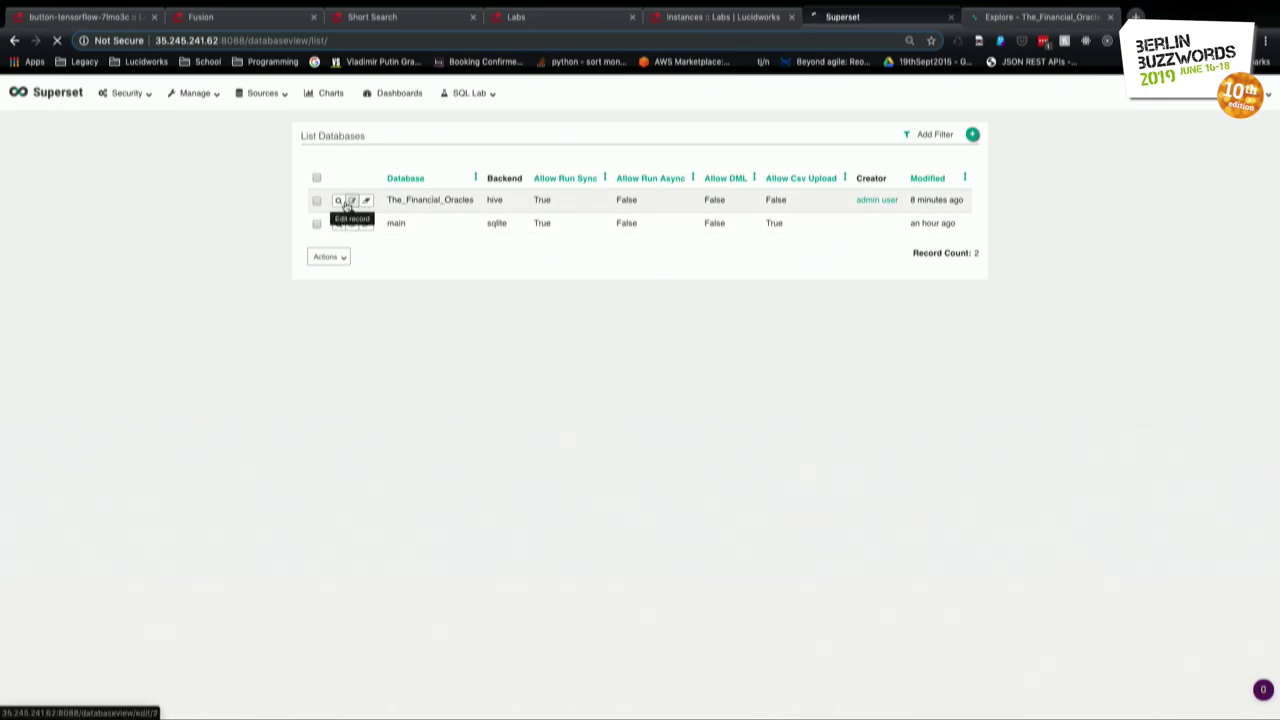
{"action": "triple_click", "coordinate": [519, 206]}
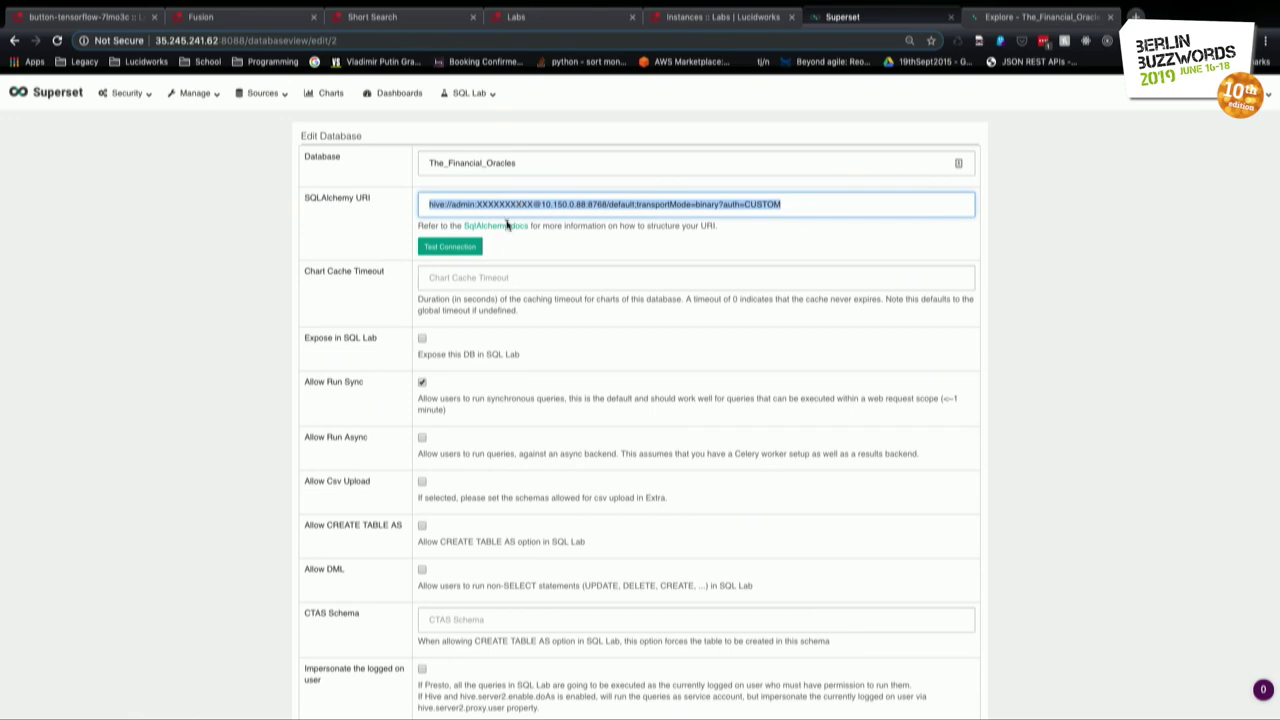
{"action": "scroll", "coordinate": [507, 225], "scroll_direction": "down", "scroll_amount": 5}
{"action": "left_click", "coordinate": [347, 674]}
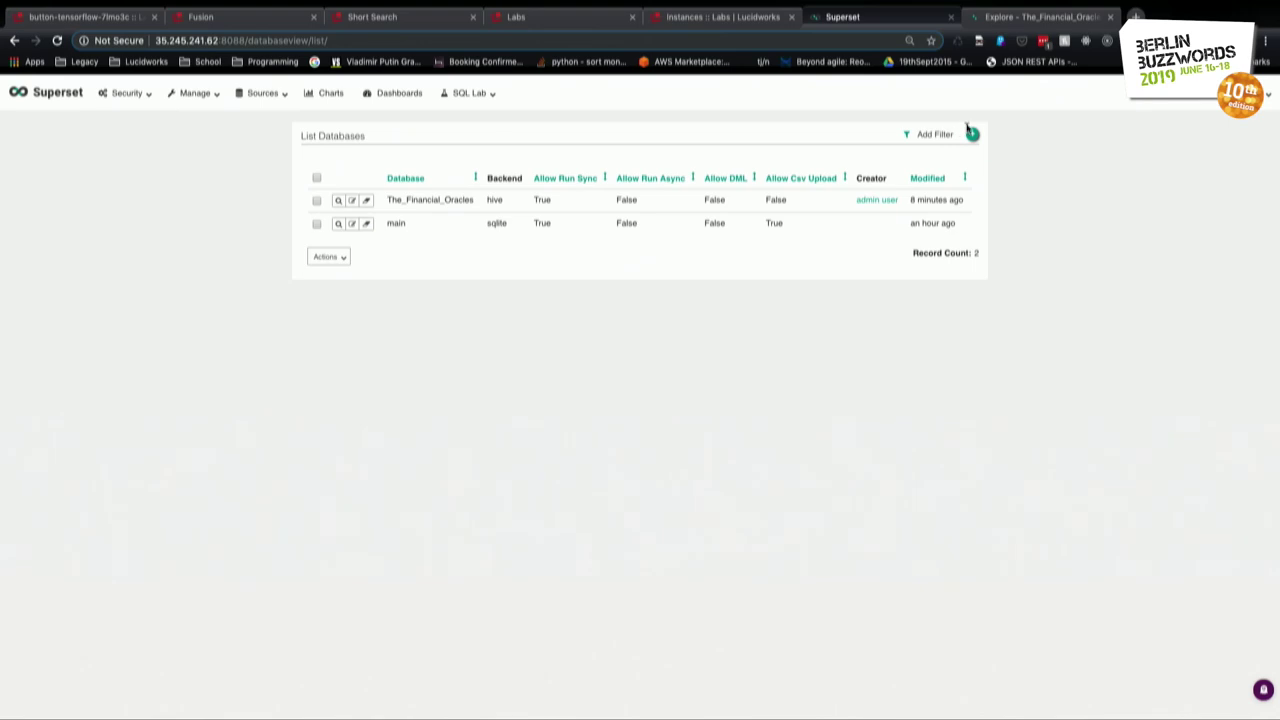
Begin a new database entry named Collection_2 with the same Hive SQLAlchemy URI as The_Financial_Oracles.
{"action": "left_click", "coordinate": [972, 133]}
{"action": "left_click", "coordinate": [478, 206]}
{"action": "key", "text": "Down"}
{"action": "key", "text": "Down"}
{"action": "key", "text": "Down"}
{"action": "key", "text": "Down"}
{"action": "key", "text": "Return"}
{"action": "left_click", "coordinate": [472, 164]}
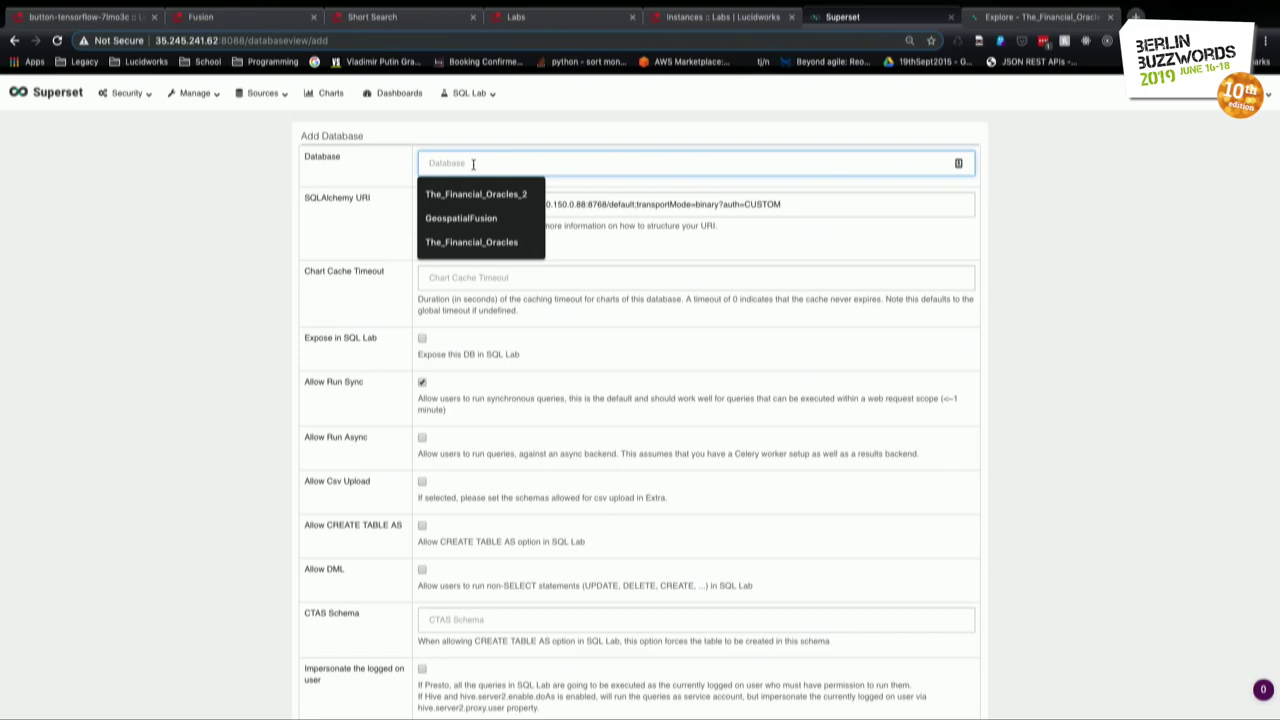
{"action": "type", "text": "COI"}
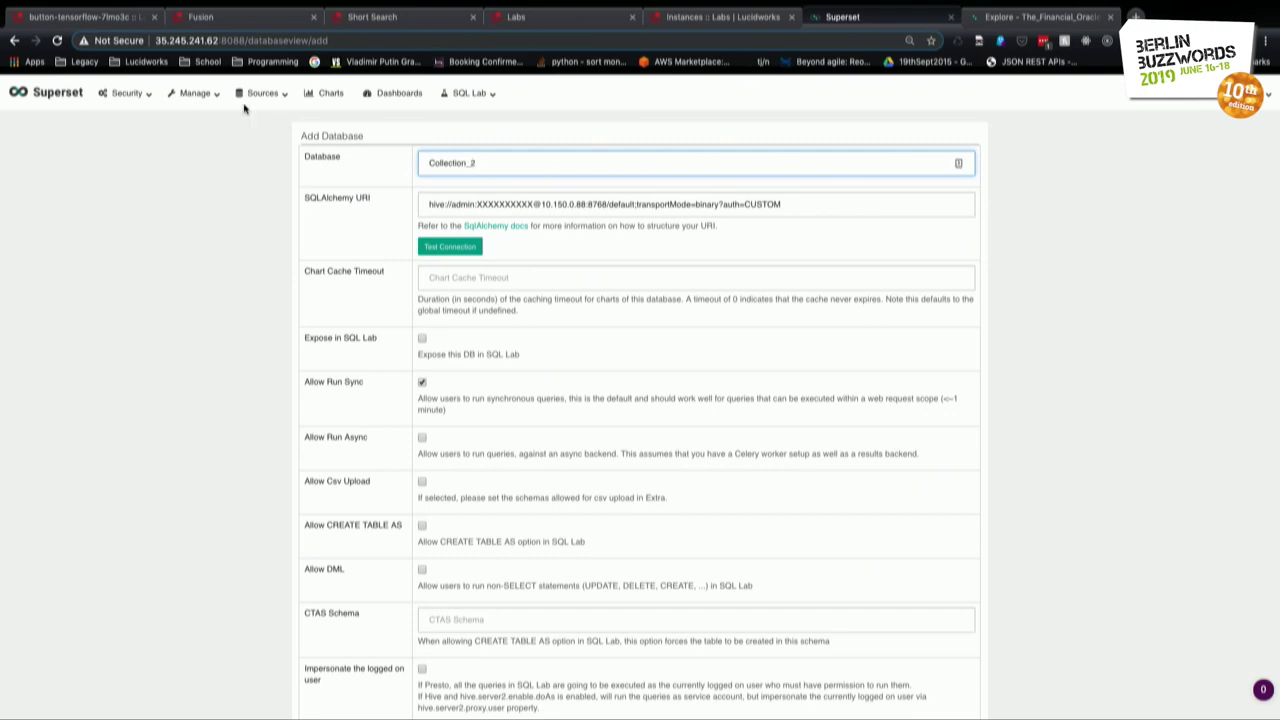
Copy the Fusion password from the Lucidworks Labs instance page and paste it over the masked password in Superset's SQLAlchemy URI.
{"action": "left_click", "coordinate": [126, 26]}
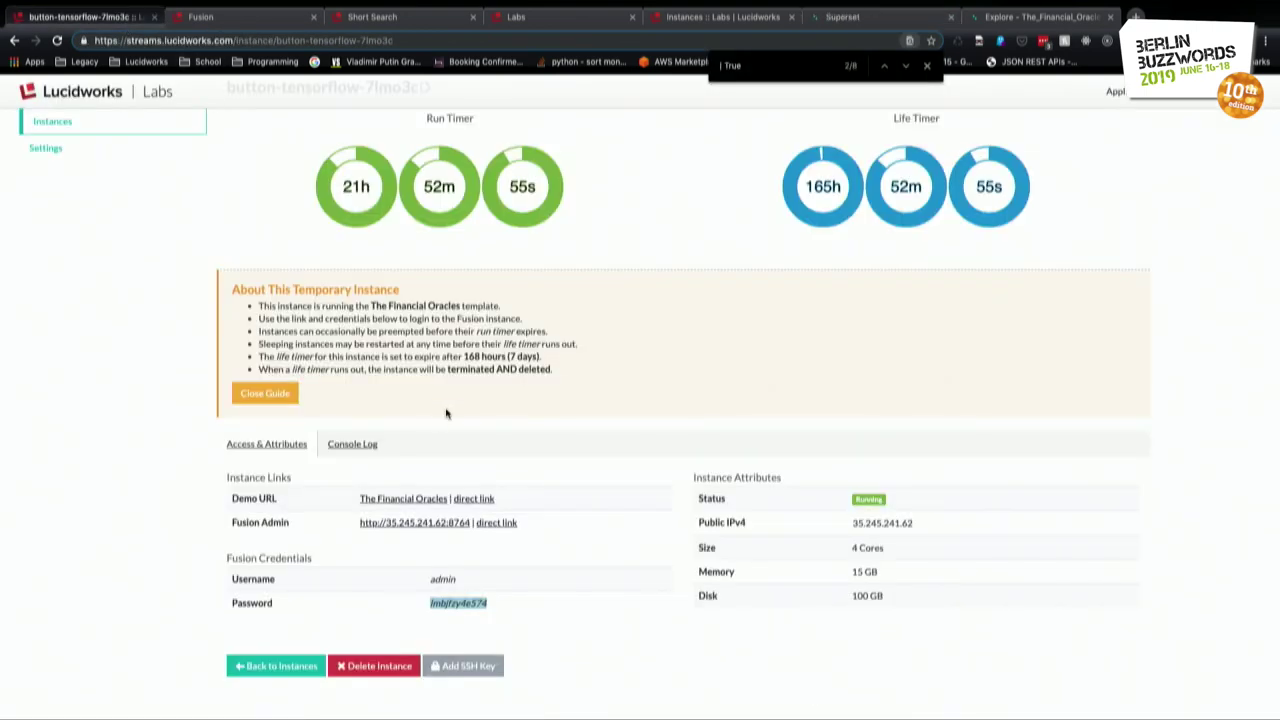
{"action": "left_click", "coordinate": [473, 600]}
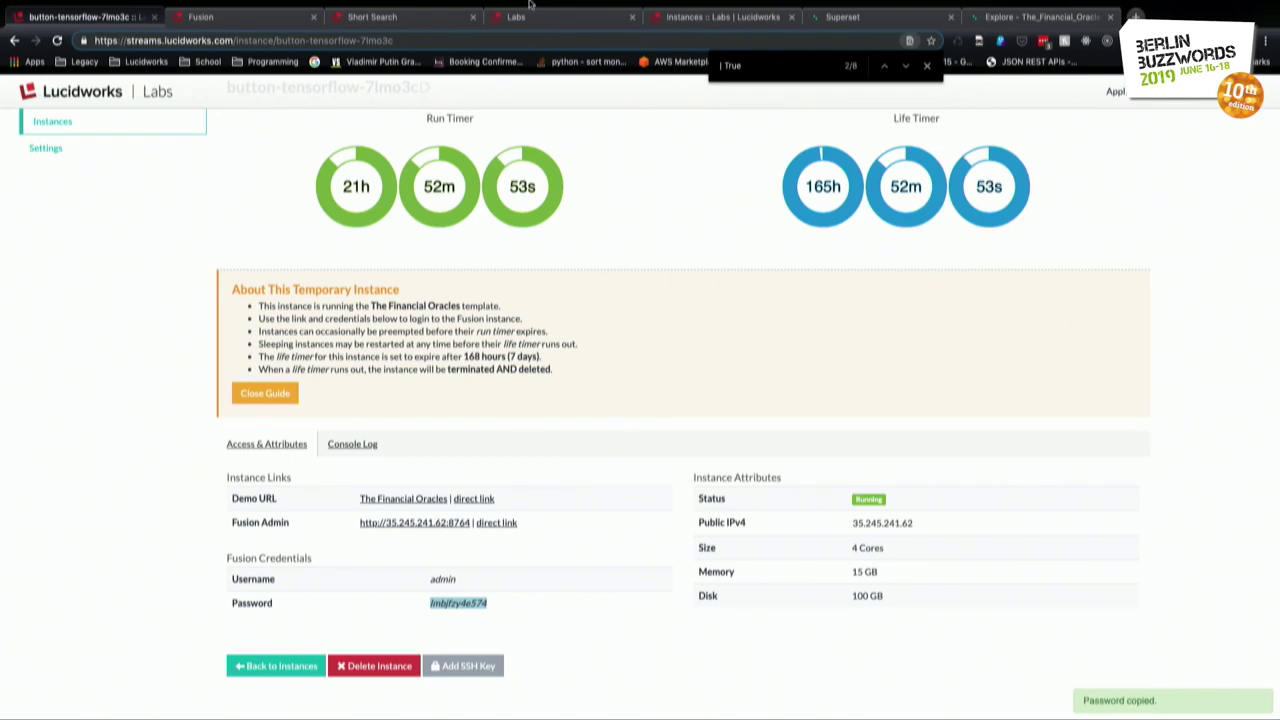
{"action": "left_click", "coordinate": [856, 47]}
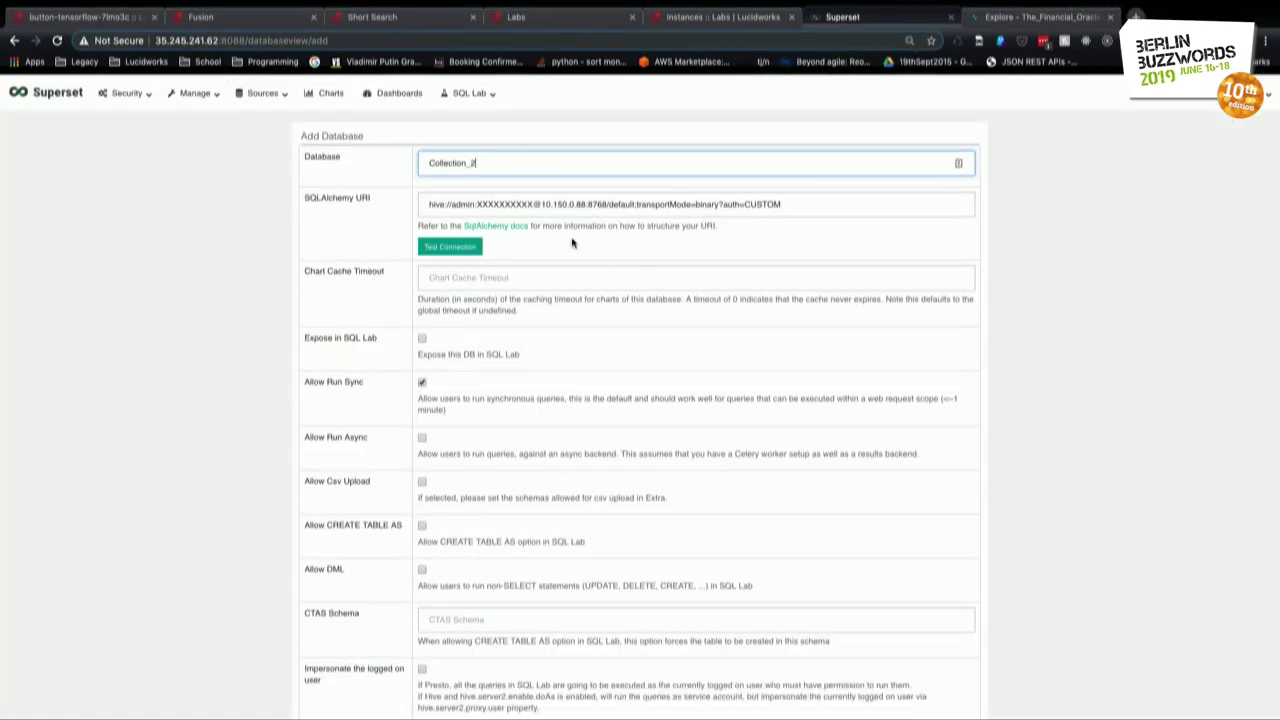
{"action": "left_click_drag", "start_coordinate": [535, 205], "coordinate": [487, 204]}
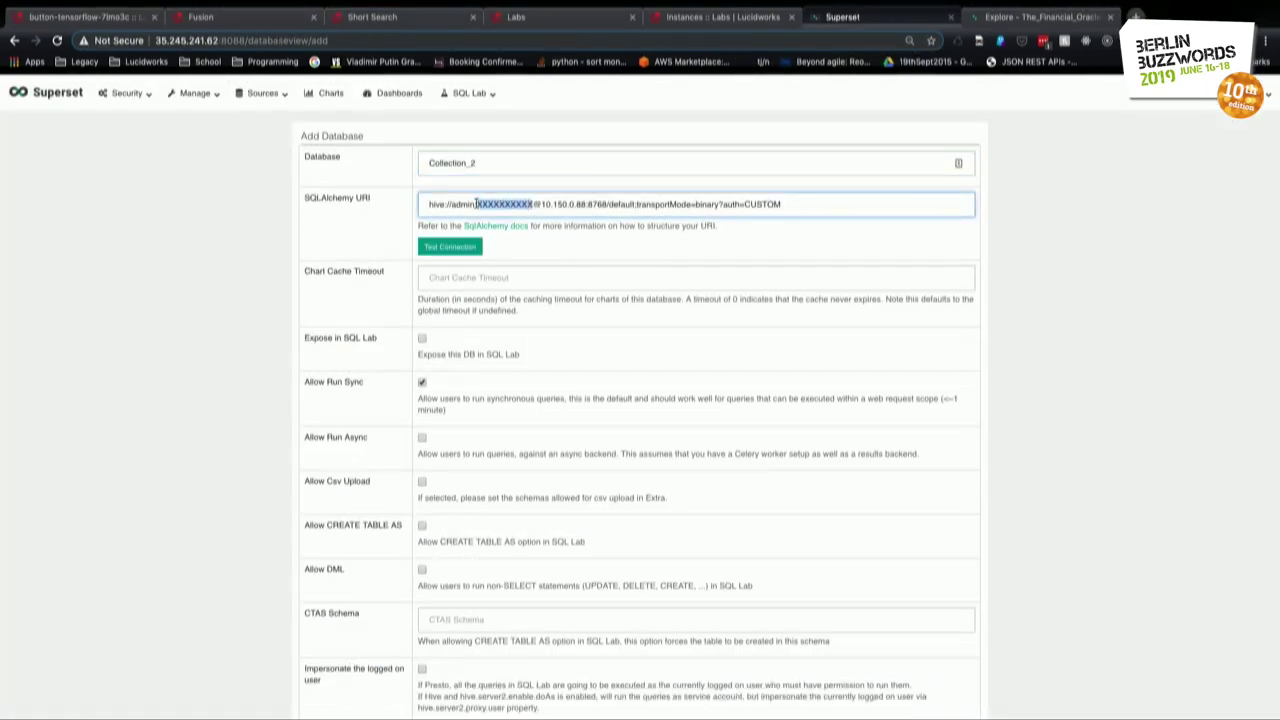
{"action": "key", "text": "super+v"}
Test the Hive connection of the new Collection_2 database and save the record.
{"action": "left_click", "coordinate": [464, 251]}
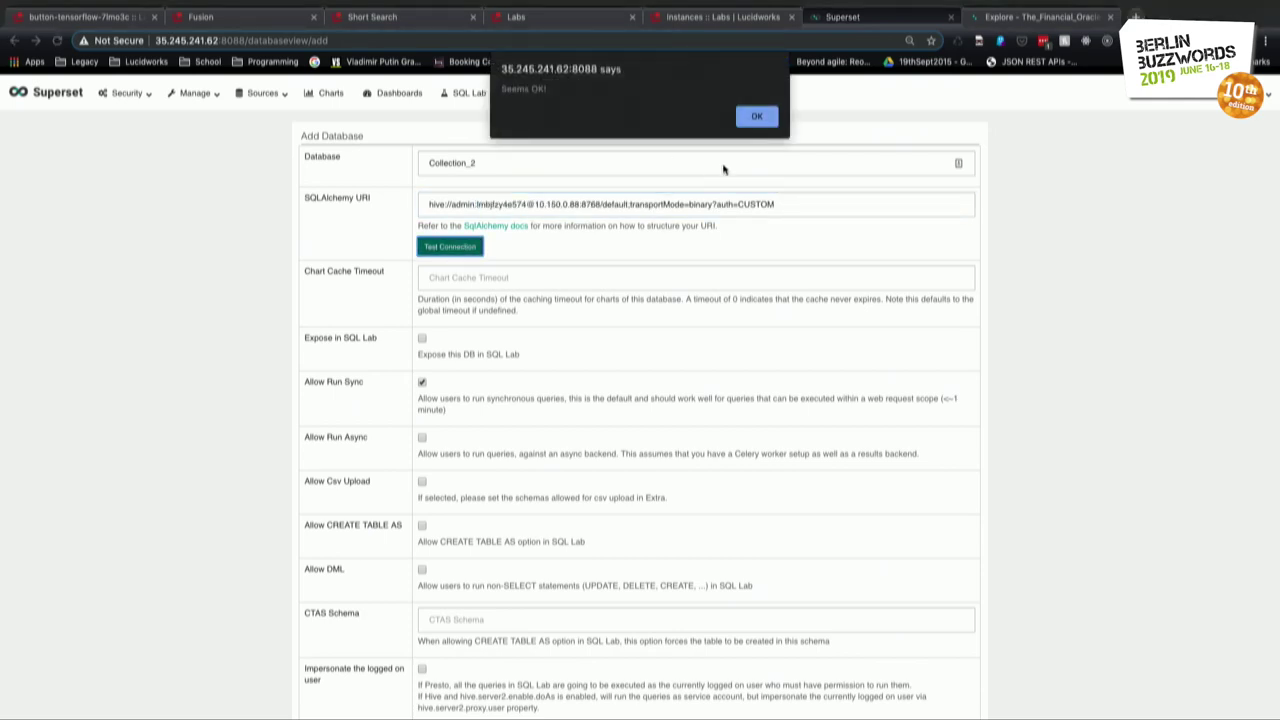
{"action": "left_click", "coordinate": [758, 117]}
{"action": "scroll", "coordinate": [549, 457], "scroll_direction": "down", "scroll_amount": 5}
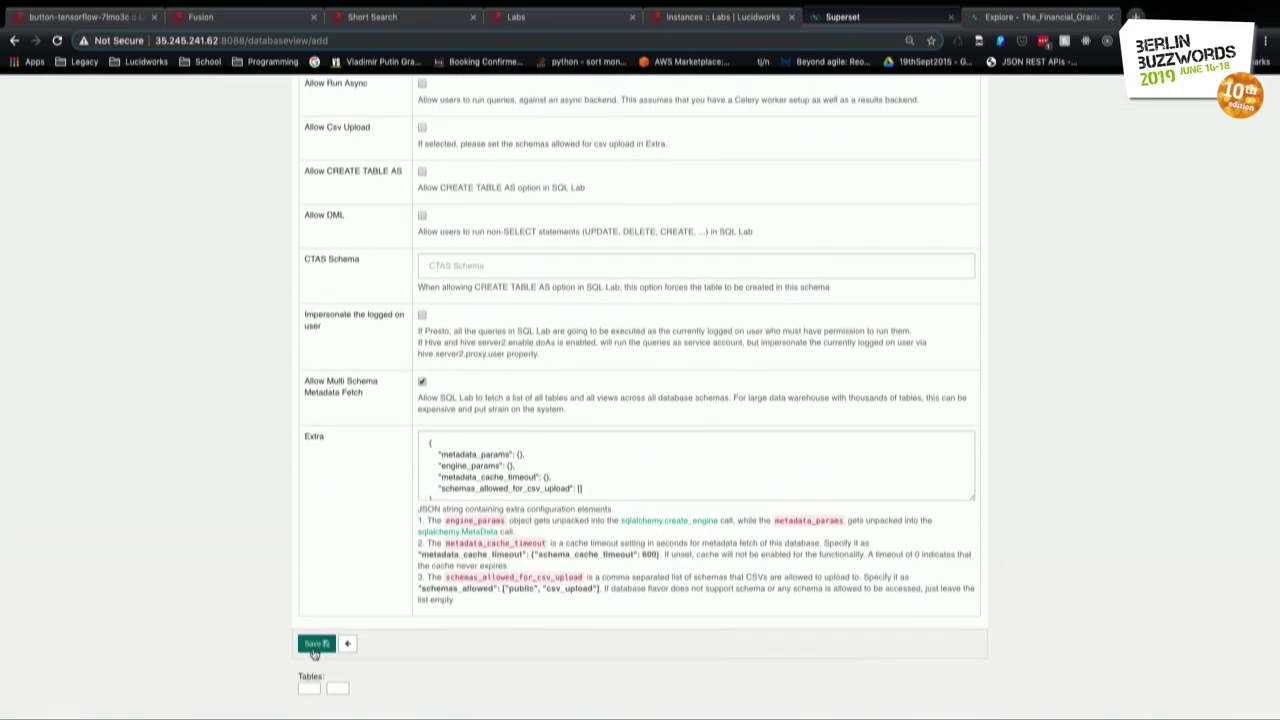
{"action": "left_click", "coordinate": [313, 647]}
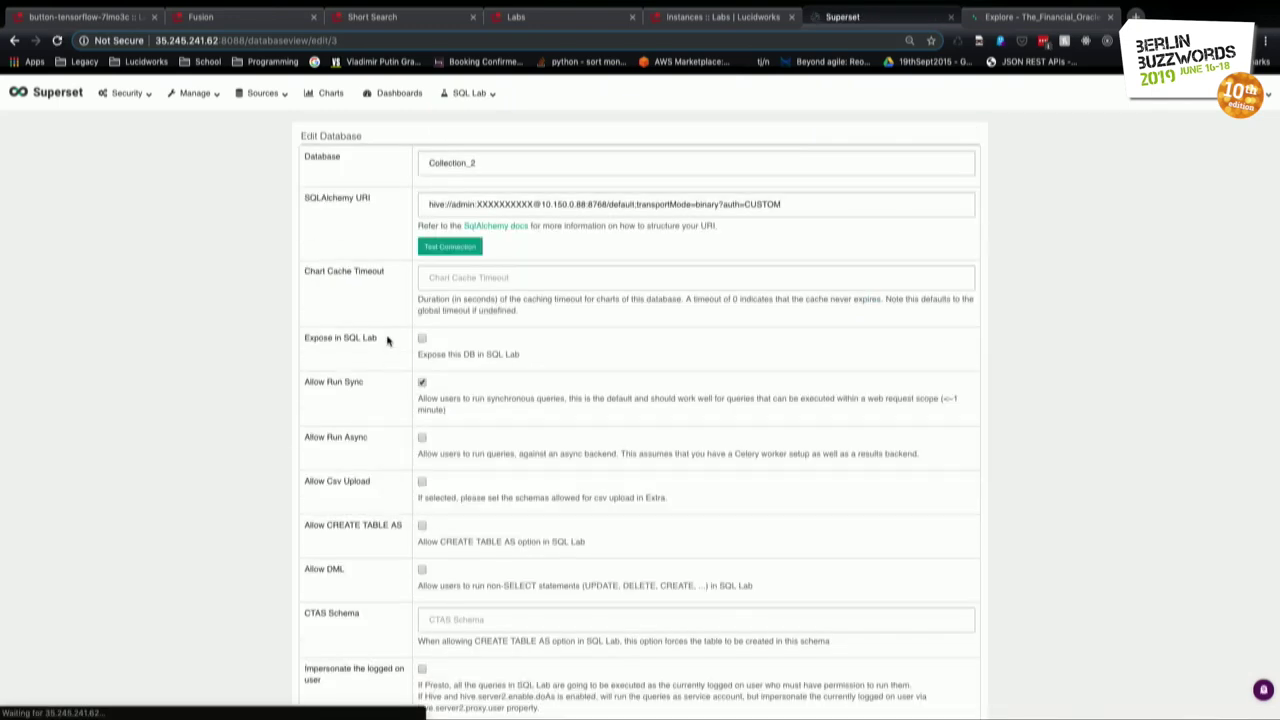
Enable Expose in SQL Lab for the Collection_2 database and save it.
{"action": "scroll", "coordinate": [423, 337], "scroll_direction": "down", "scroll_amount": 3}
{"action": "left_click", "coordinate": [421, 210]}
{"action": "scroll", "coordinate": [416, 305], "scroll_direction": "down", "scroll_amount": 3}
{"action": "left_click", "coordinate": [315, 675]}
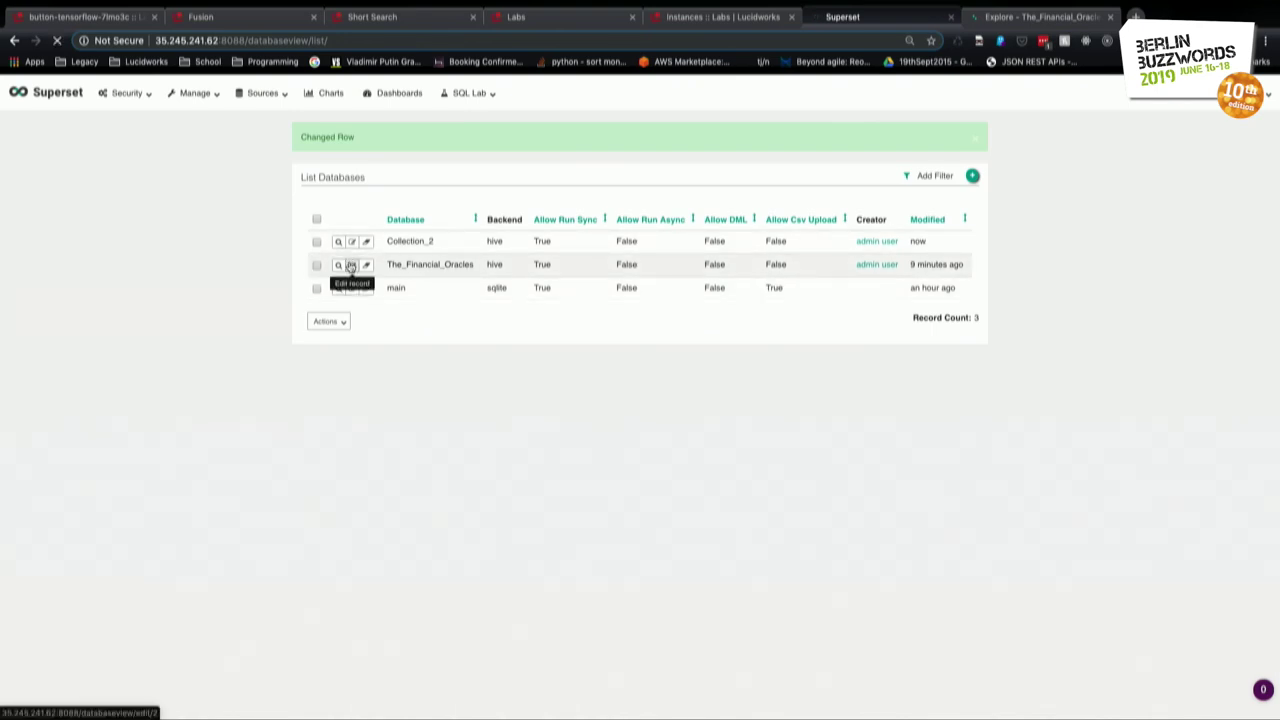
Review the edit settings of the The_Financial_Oracles database for comparison and save the record without edits.
{"action": "scroll", "coordinate": [451, 474], "scroll_direction": "down", "scroll_amount": 3}
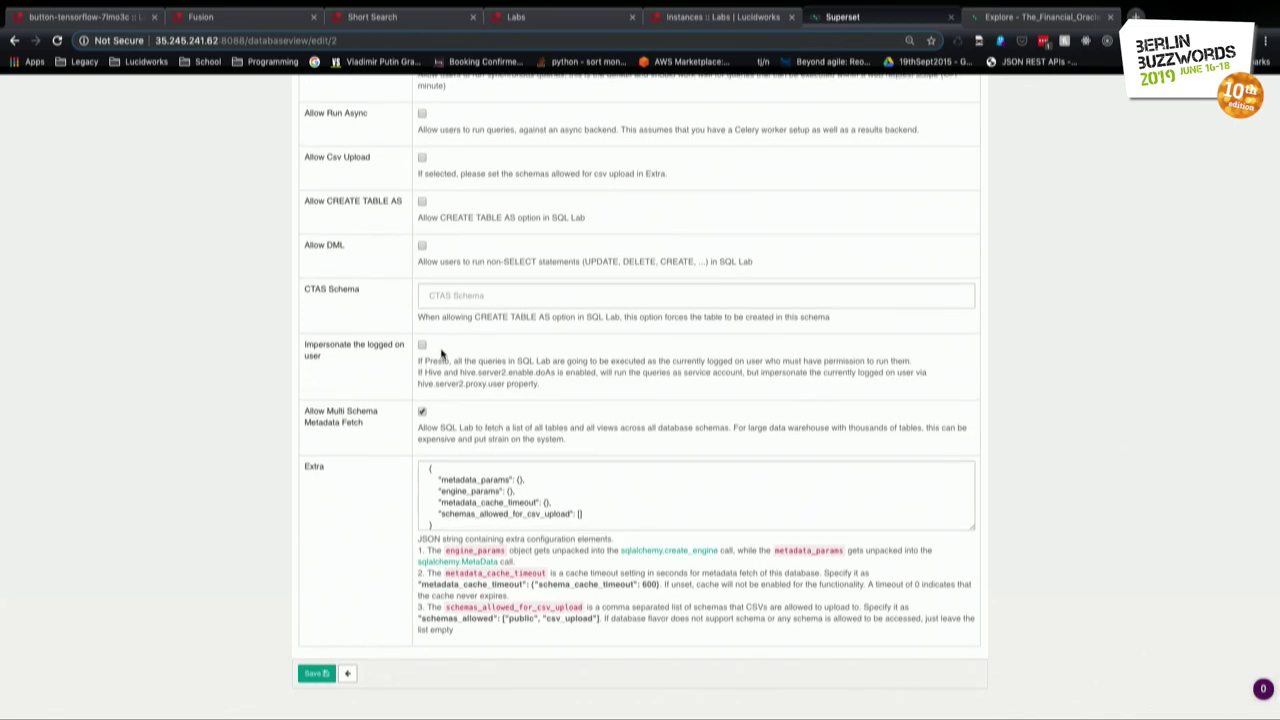
{"action": "scroll", "coordinate": [441, 354], "scroll_direction": "up", "scroll_amount": 3}
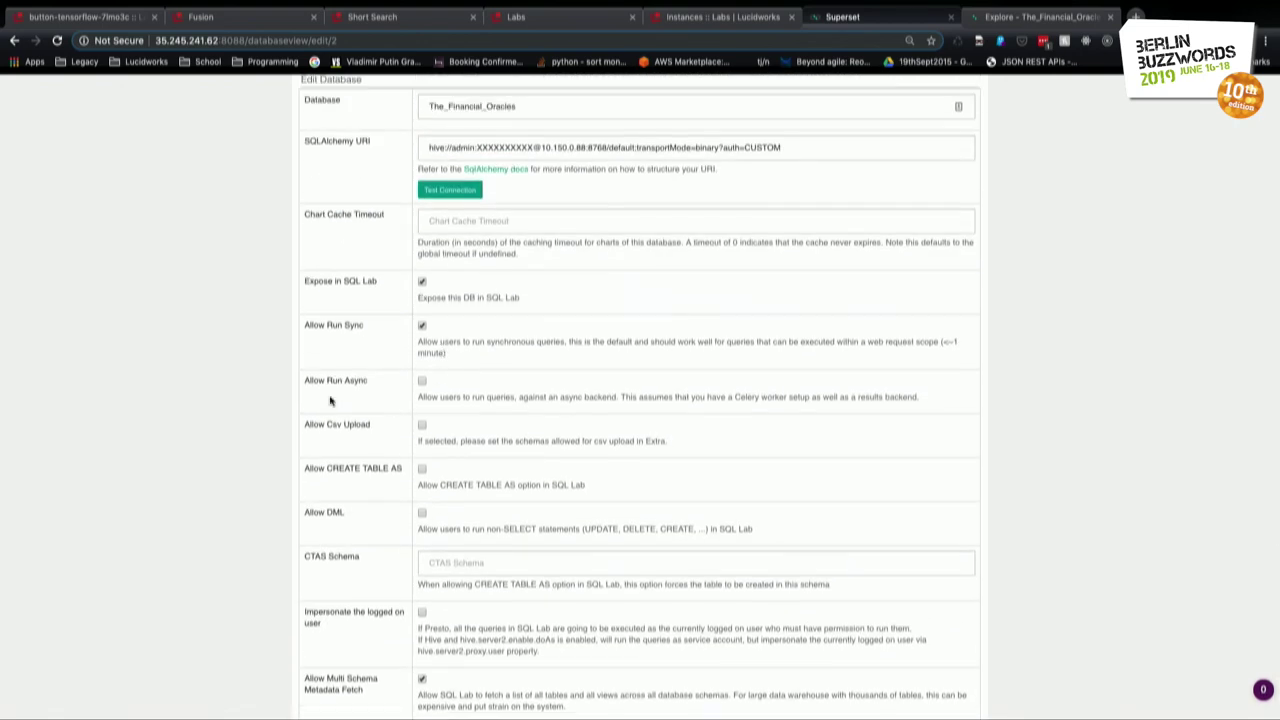
{"action": "scroll", "coordinate": [330, 400], "scroll_direction": "down", "scroll_amount": 3}
{"action": "left_click", "coordinate": [316, 674]}
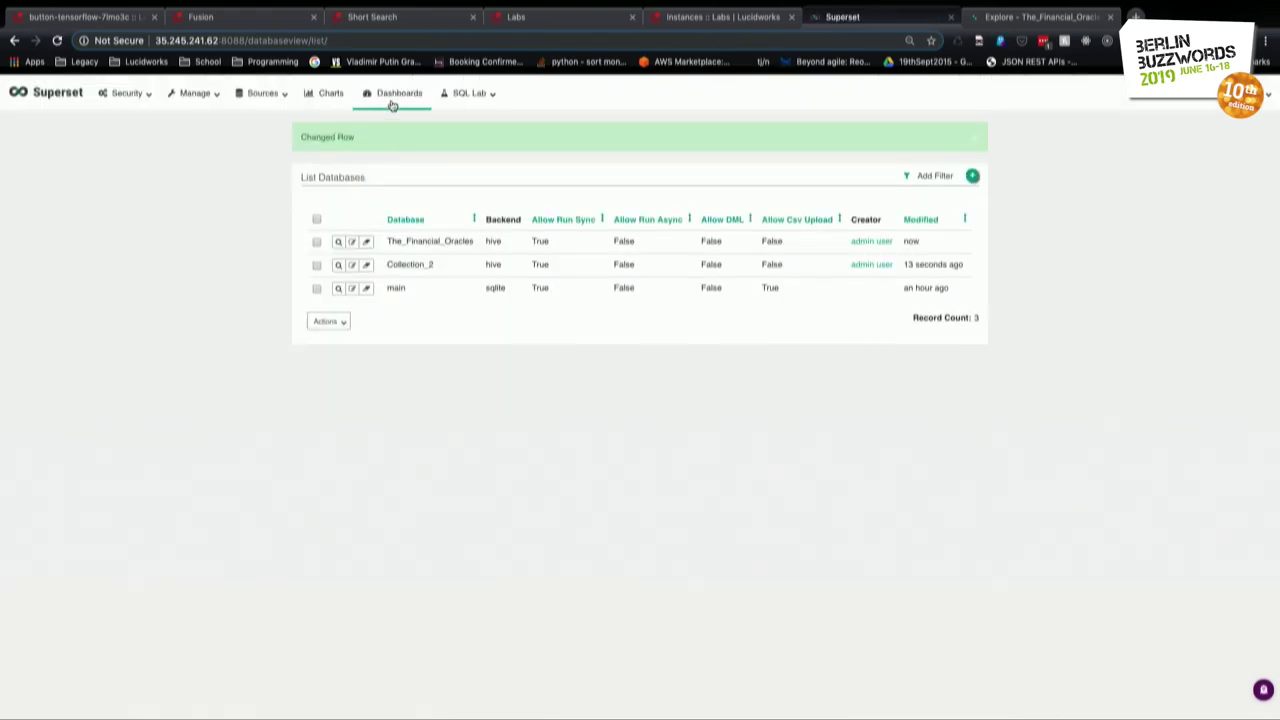
Try to import the table Collection_2 from the Collection_2 database with schema default.
{"action": "left_click", "coordinate": [285, 94]}
{"action": "left_click", "coordinate": [285, 172]}
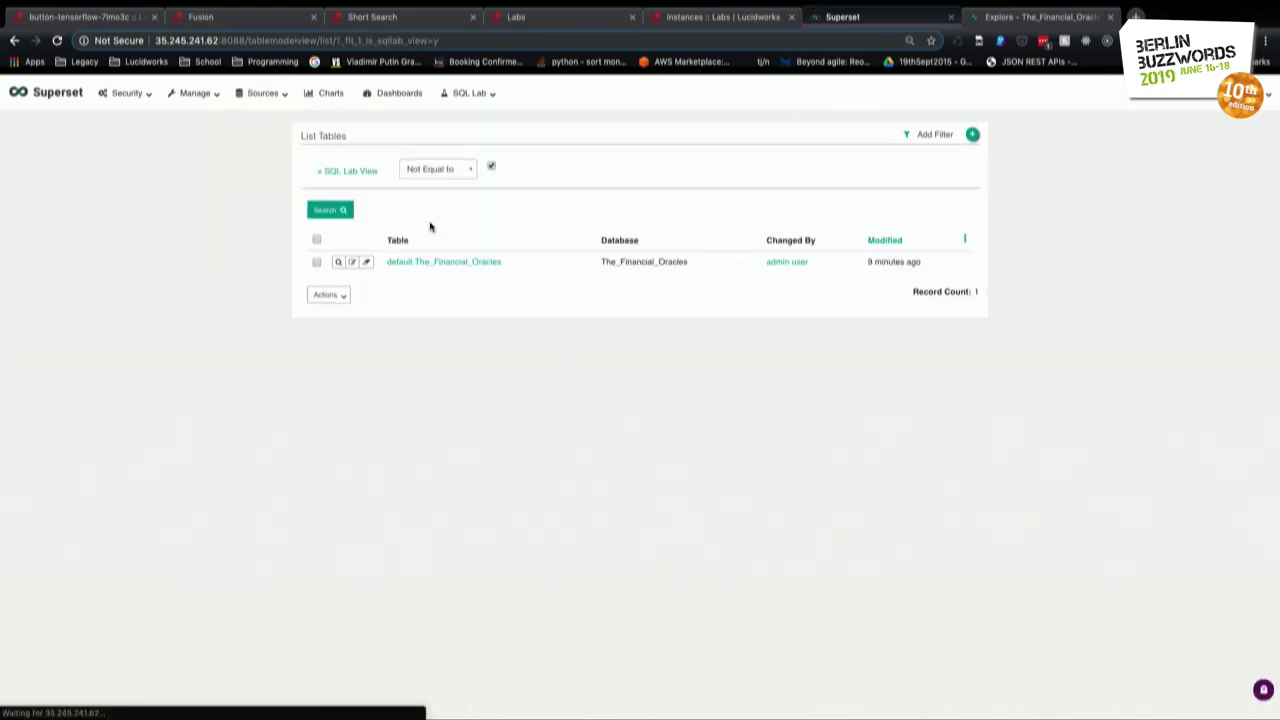
{"action": "left_click", "coordinate": [972, 134]}
{"action": "left_click", "coordinate": [503, 163]}
{"action": "left_click", "coordinate": [495, 235]}
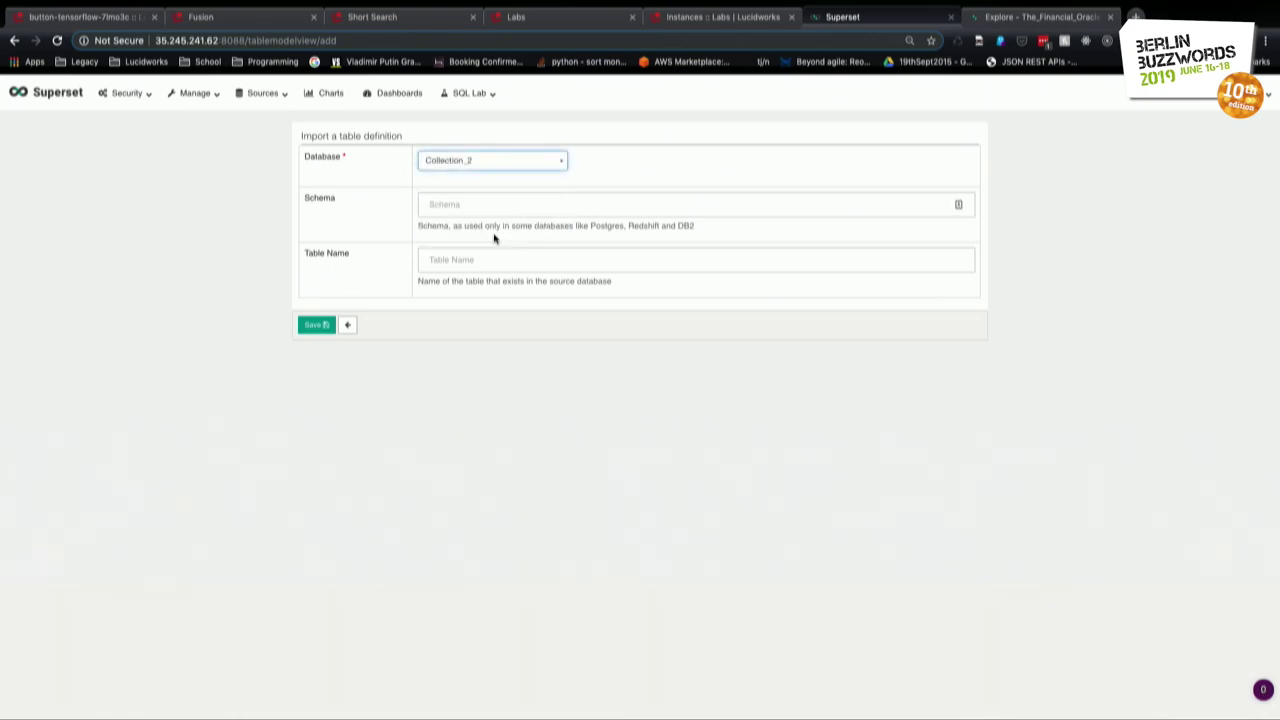
{"action": "left_click", "coordinate": [505, 204]}
{"action": "left_click", "coordinate": [460, 236]}
{"action": "left_click", "coordinate": [490, 260]}
{"action": "type", "text": "Collection_2"}
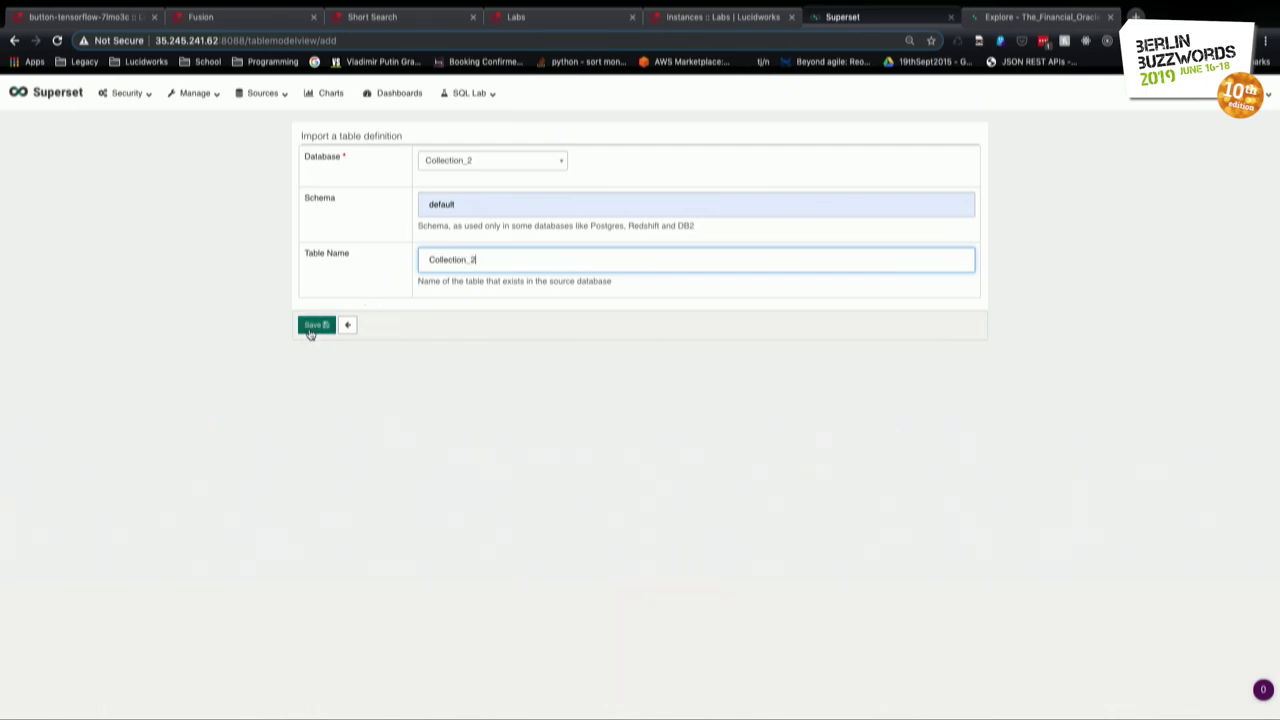
{"action": "left_click", "coordinate": [311, 332]}
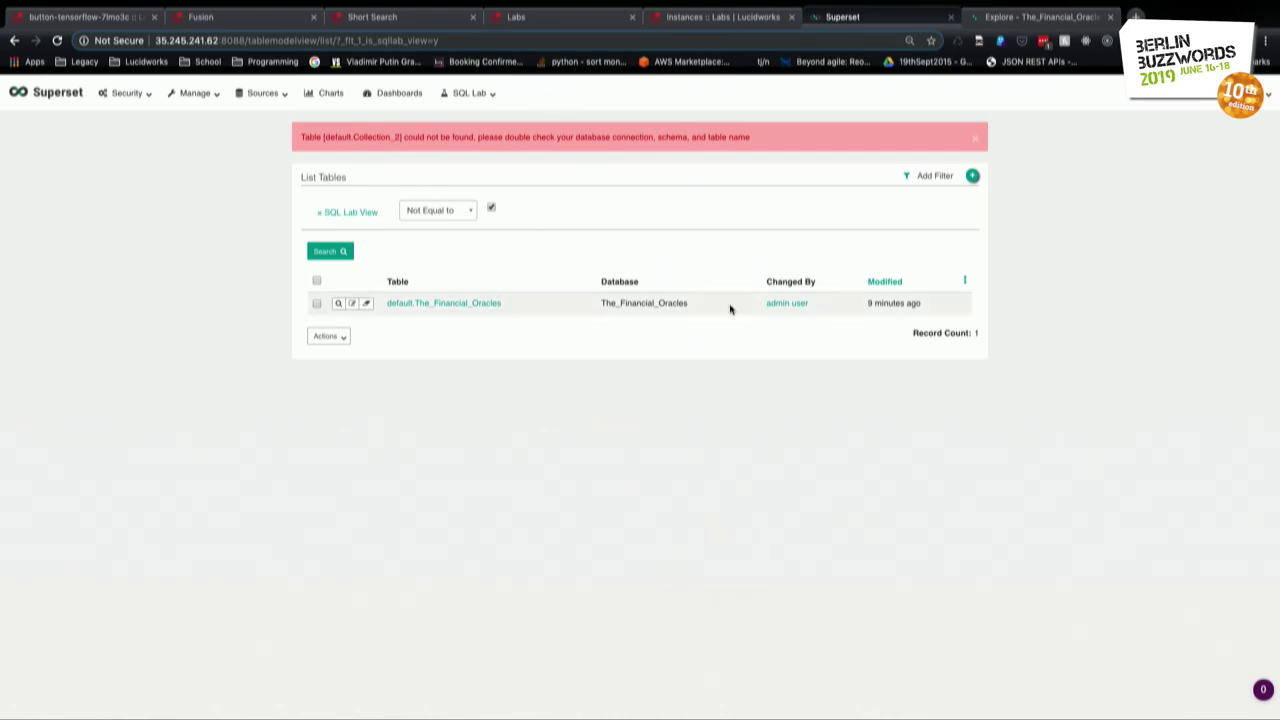
Begin another table import with Collection_2 as the database and default as the schema.
{"action": "left_click", "coordinate": [972, 176]}
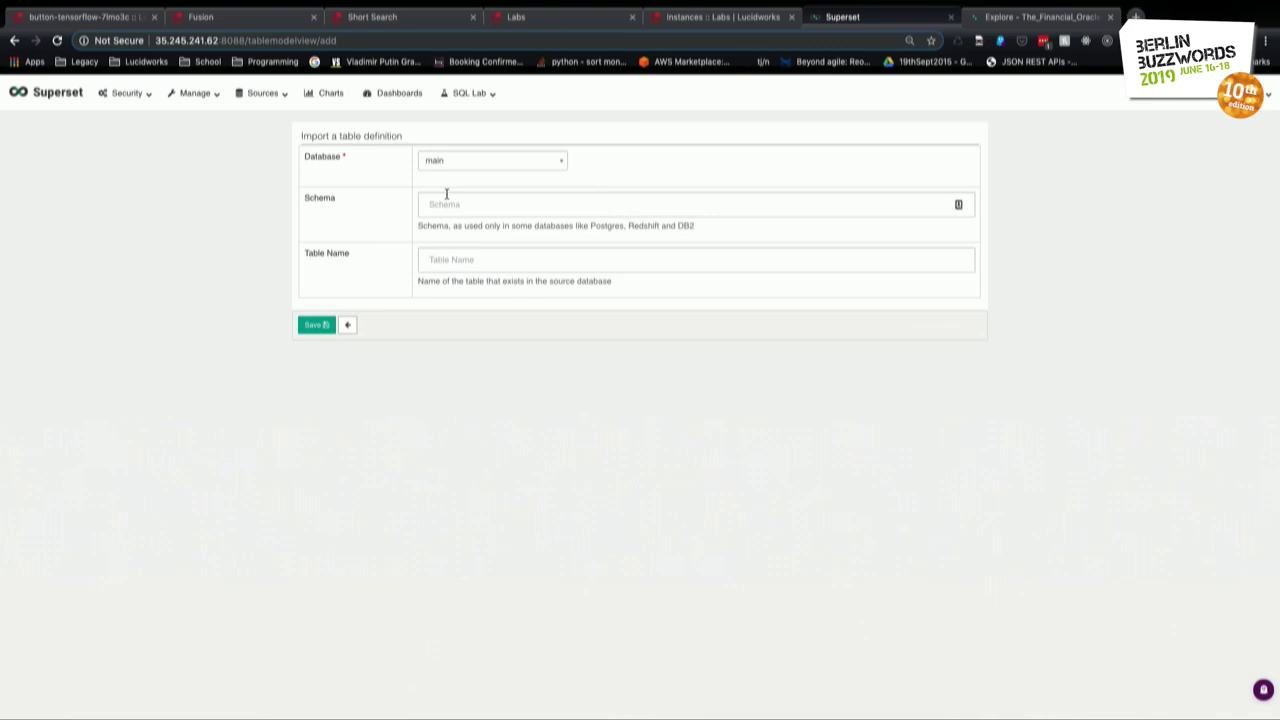
{"action": "left_click", "coordinate": [506, 163]}
{"action": "left_click", "coordinate": [476, 236]}
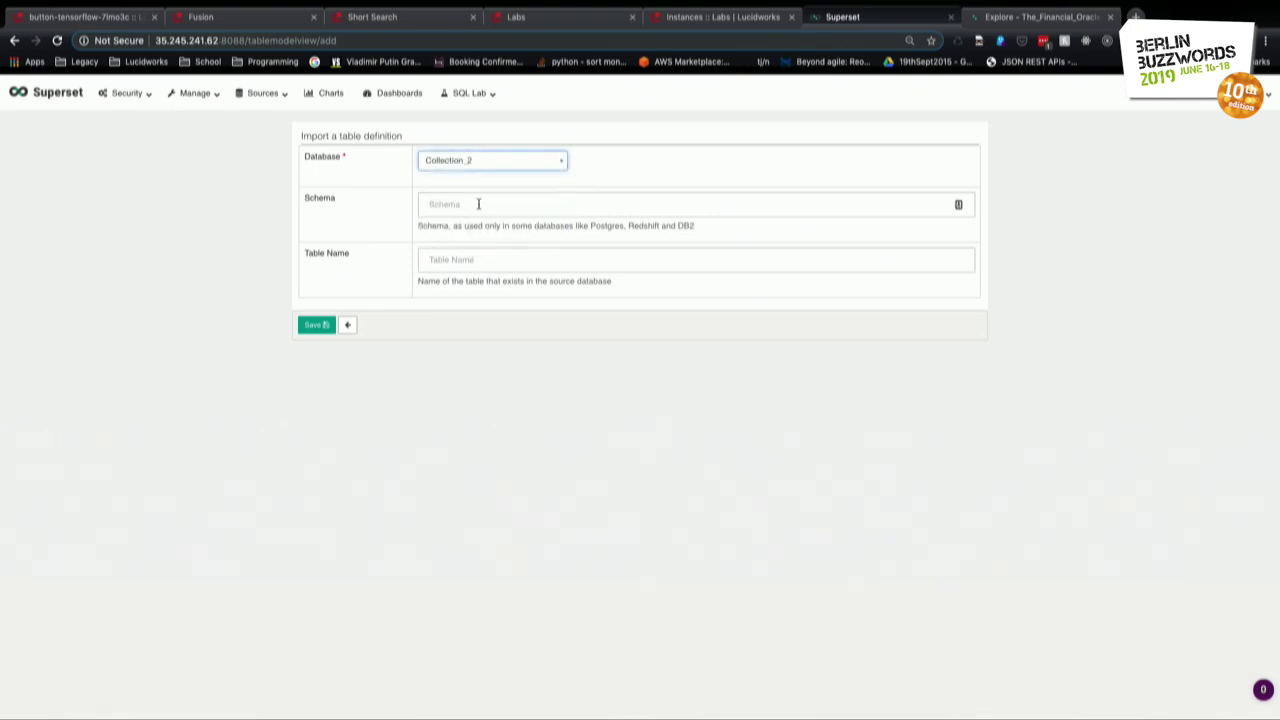
{"action": "left_click", "coordinate": [477, 201]}
{"action": "left_click", "coordinate": [455, 234]}
{"action": "left_click", "coordinate": [461, 257]}
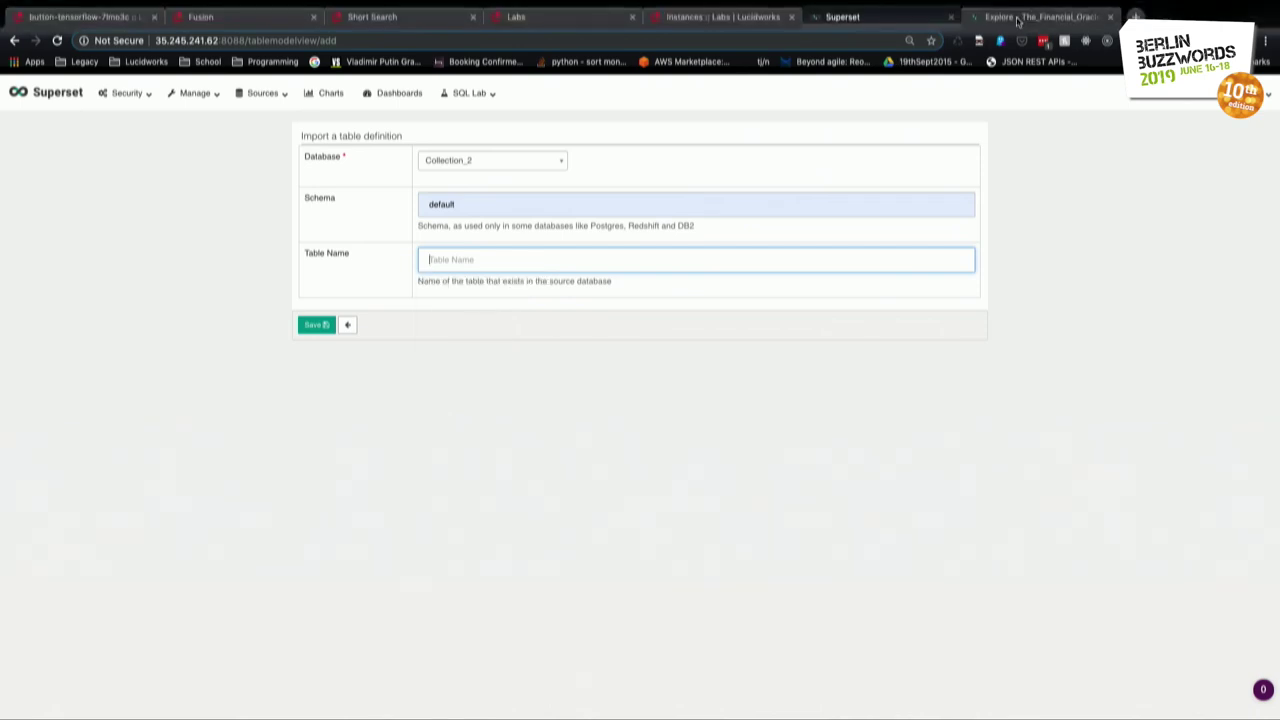
Switch to Fusion and run the crawl job of the web_cnn_com-Collection_2 datasource.
{"action": "left_click", "coordinate": [405, 24]}
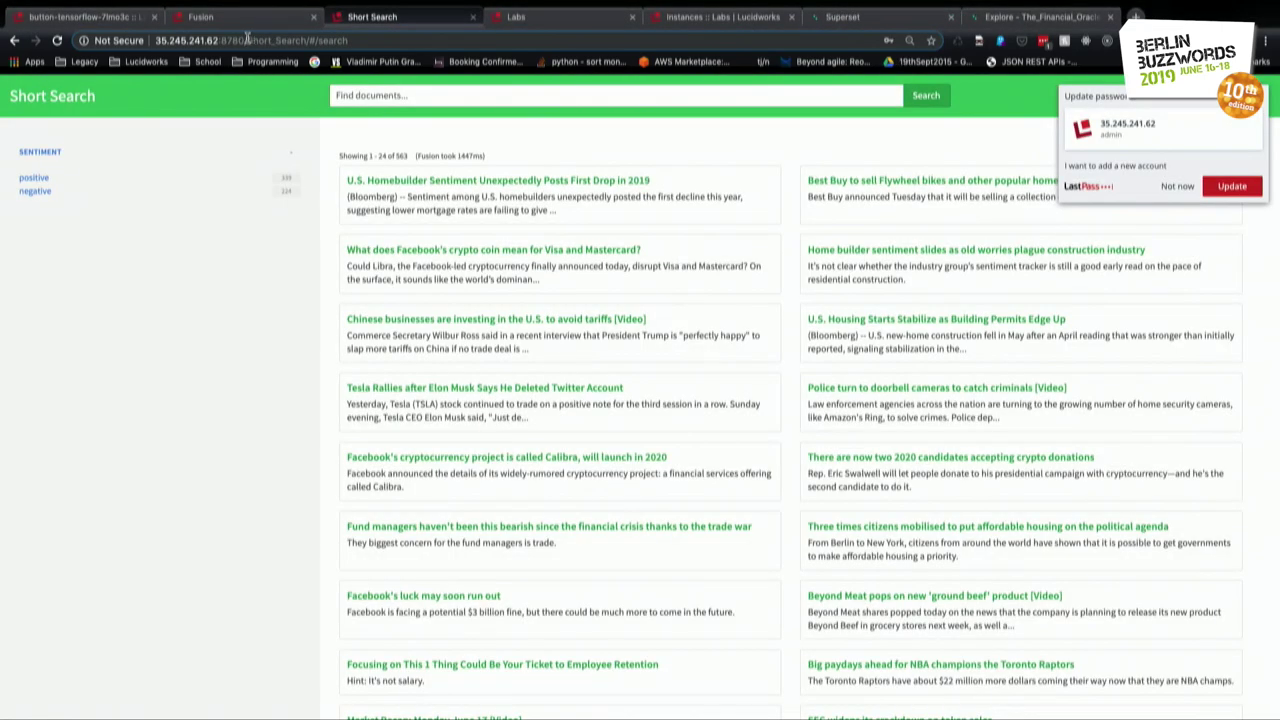
{"action": "left_click", "coordinate": [204, 24]}
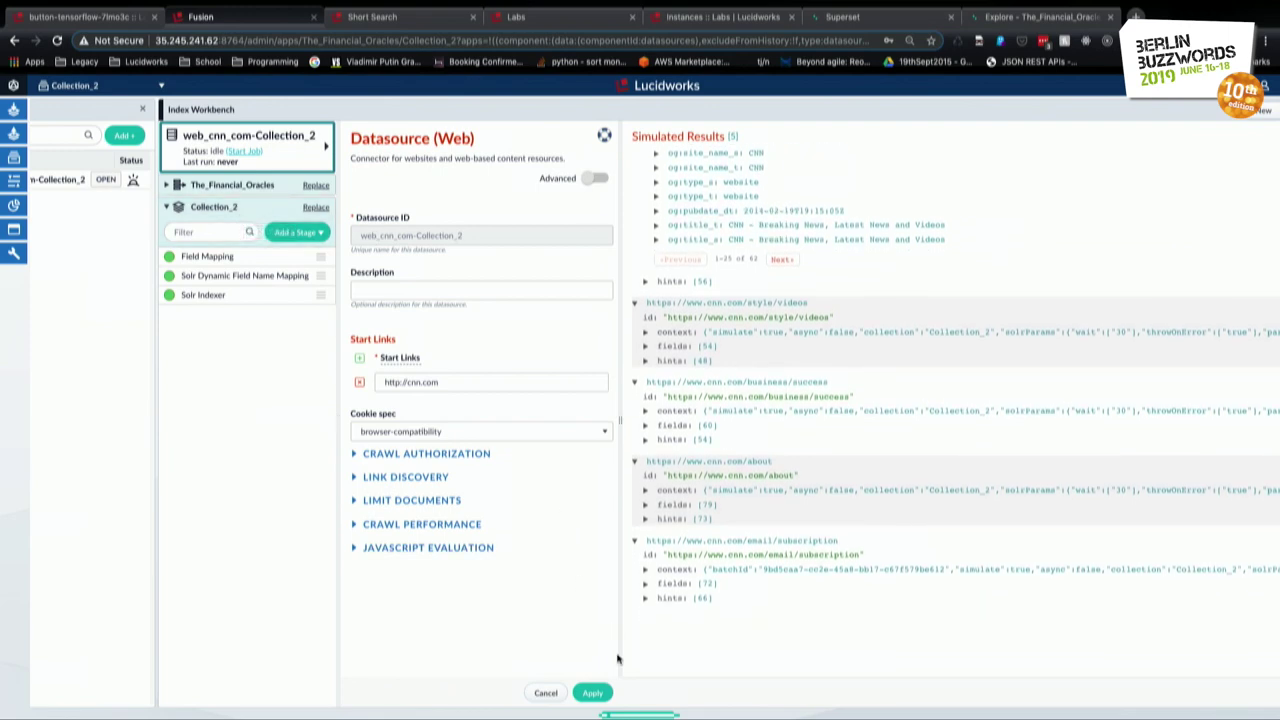
{"action": "left_click", "coordinate": [250, 152]}
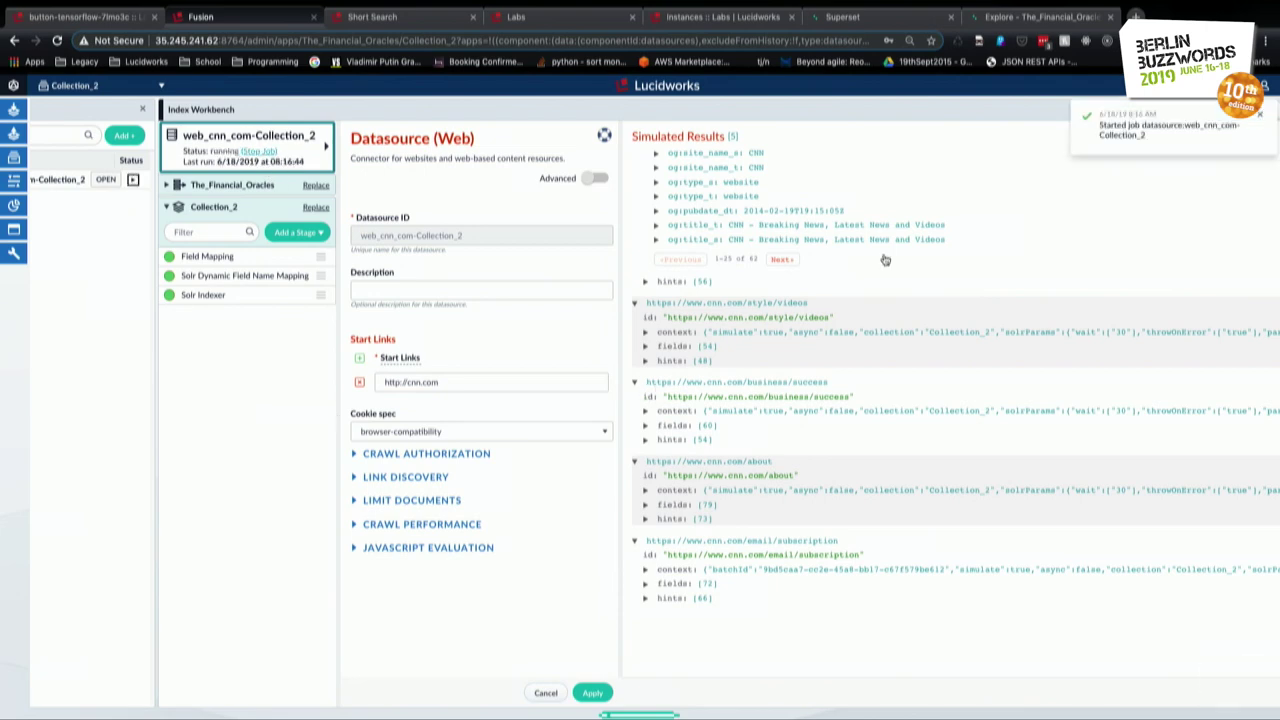
{"action": "scroll", "coordinate": [884, 258], "scroll_direction": "up", "scroll_amount": 4}
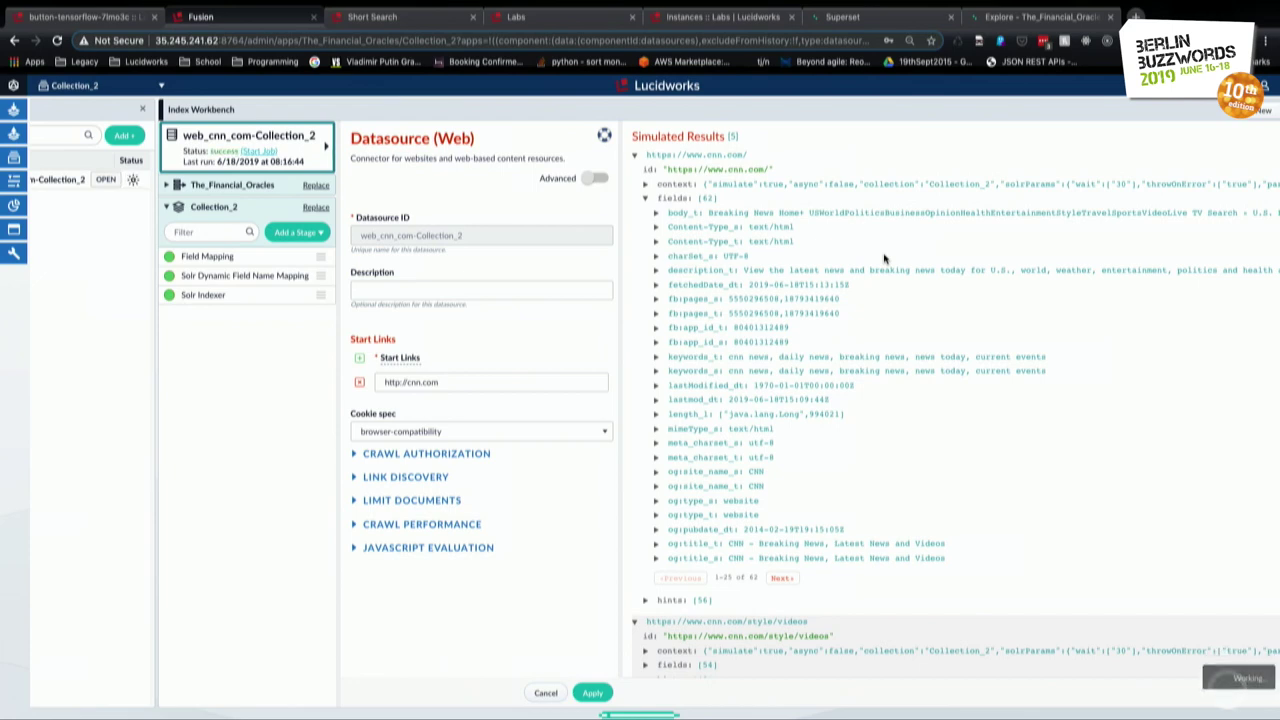
Return to Superset's open table import form, set the table name to Collection_2 and try to save it.
{"action": "left_click", "coordinate": [390, 22]}
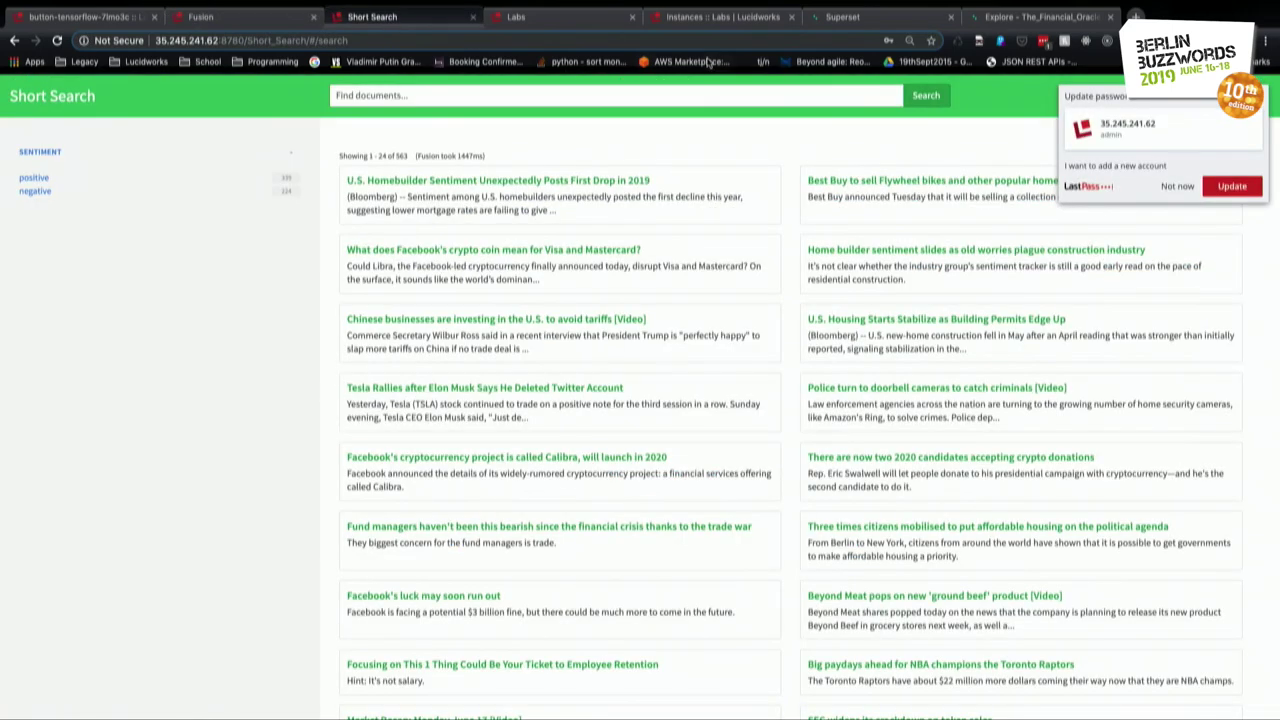
{"action": "left_click", "coordinate": [1010, 18]}
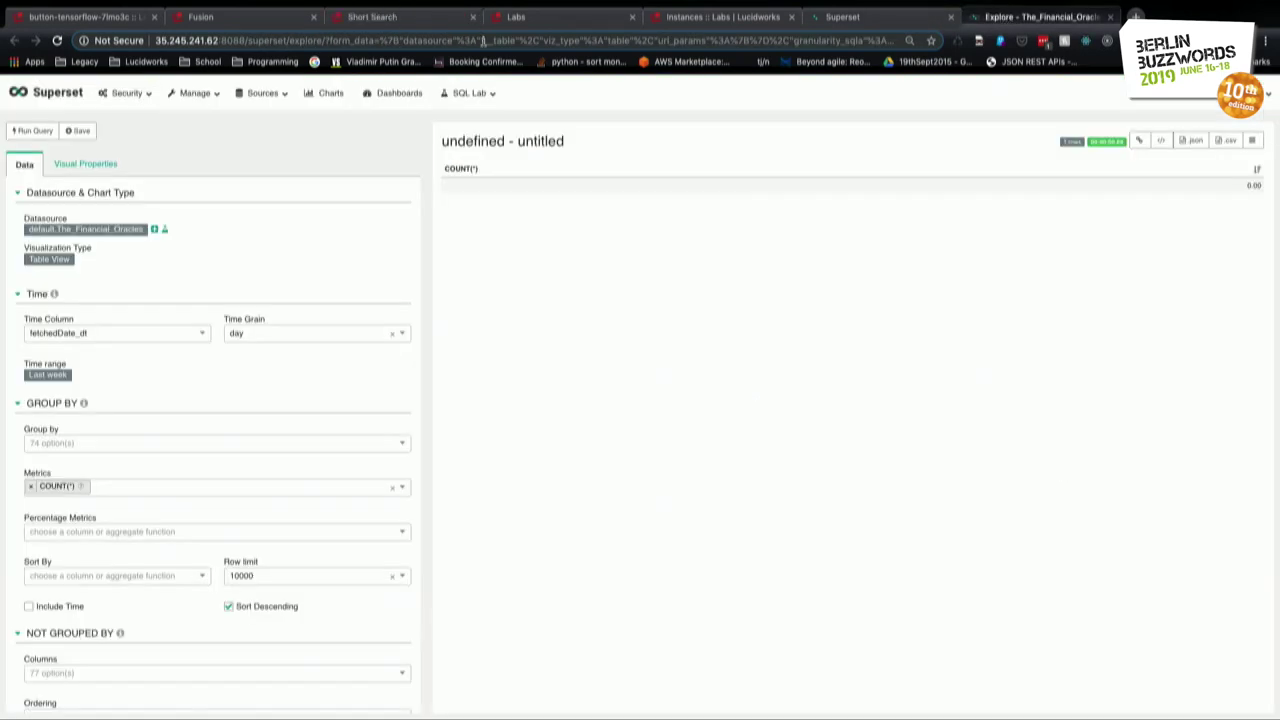
{"action": "left_click", "coordinate": [855, 17]}
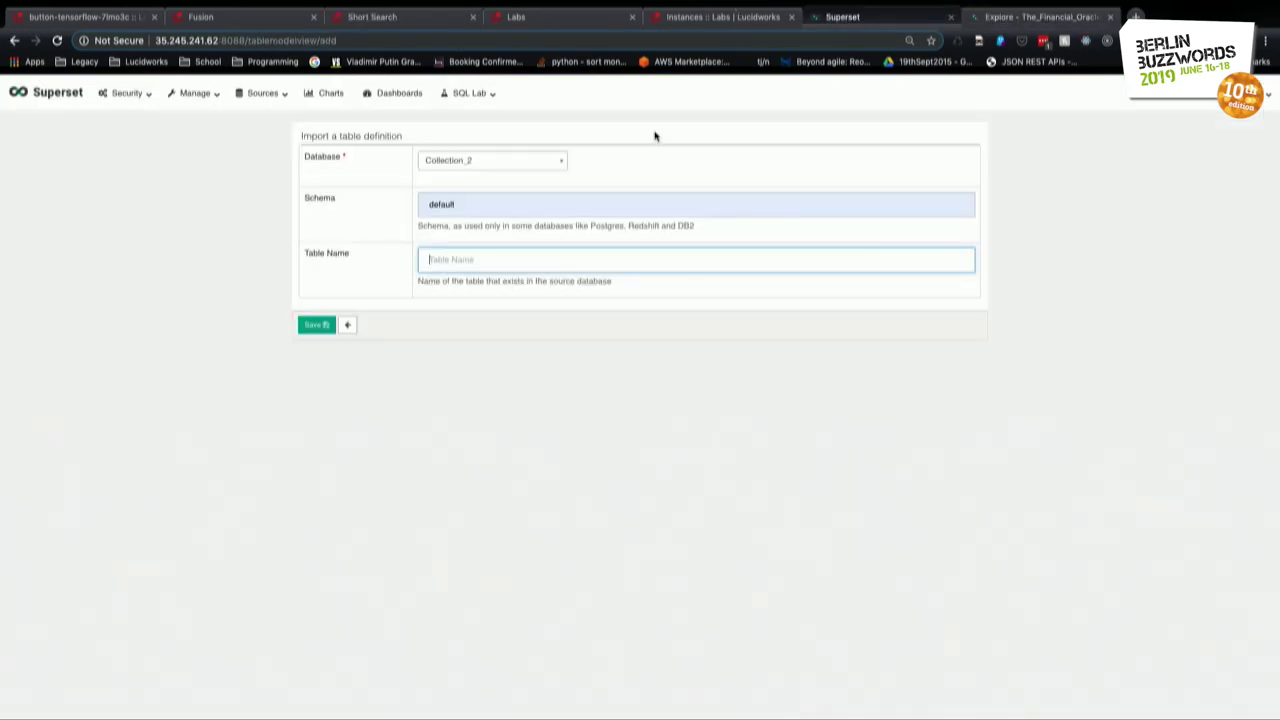
{"action": "left_click", "coordinate": [464, 258]}
{"action": "type", "text": "Col"}
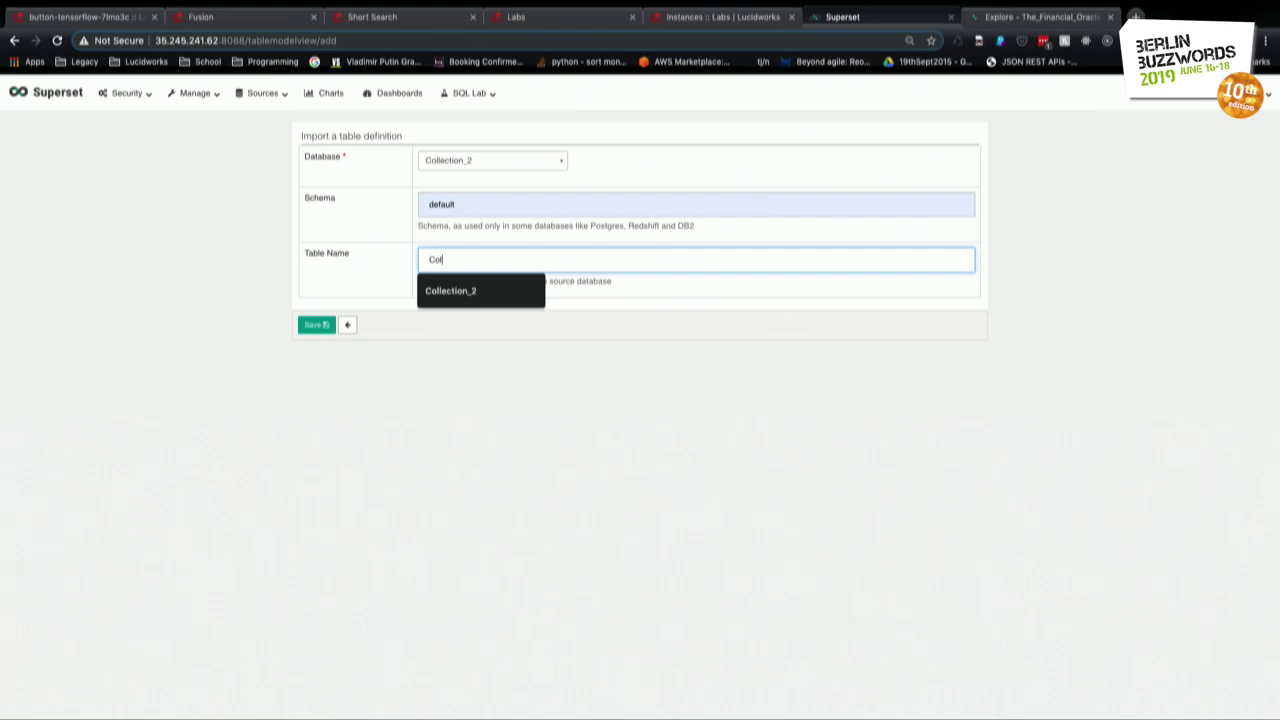
{"action": "left_click", "coordinate": [451, 290]}
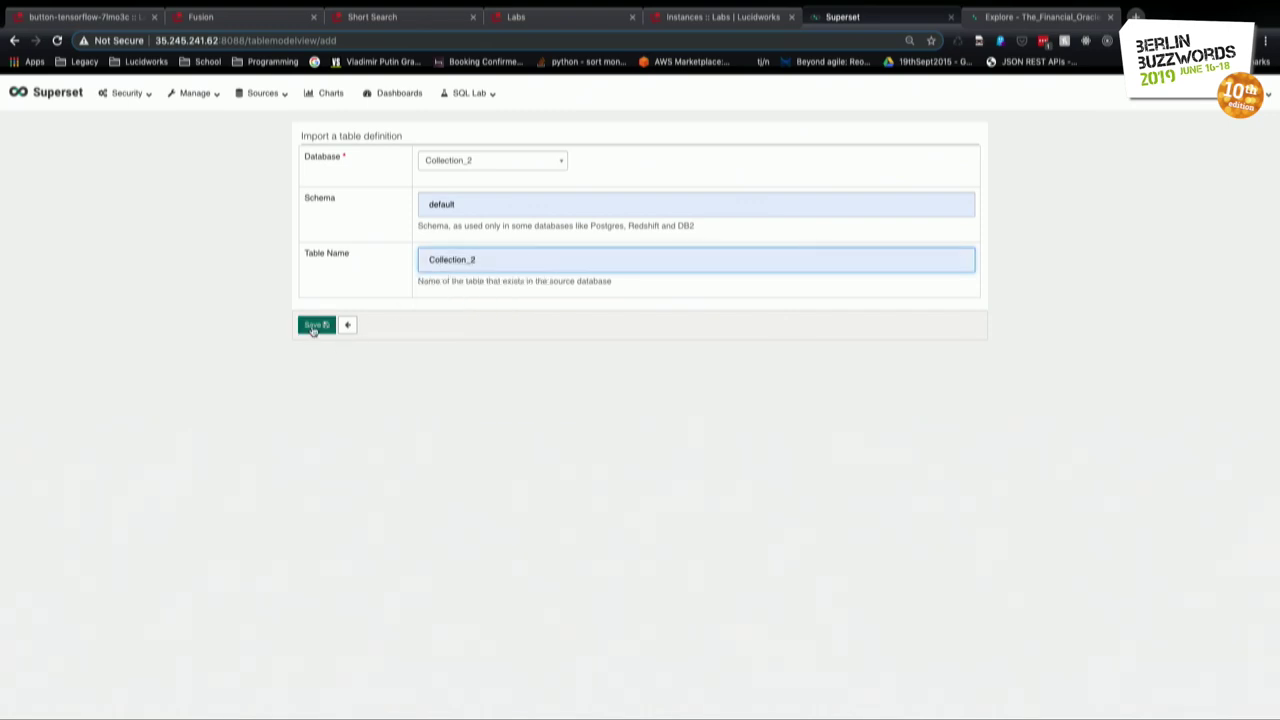
{"action": "left_click", "coordinate": [314, 326]}
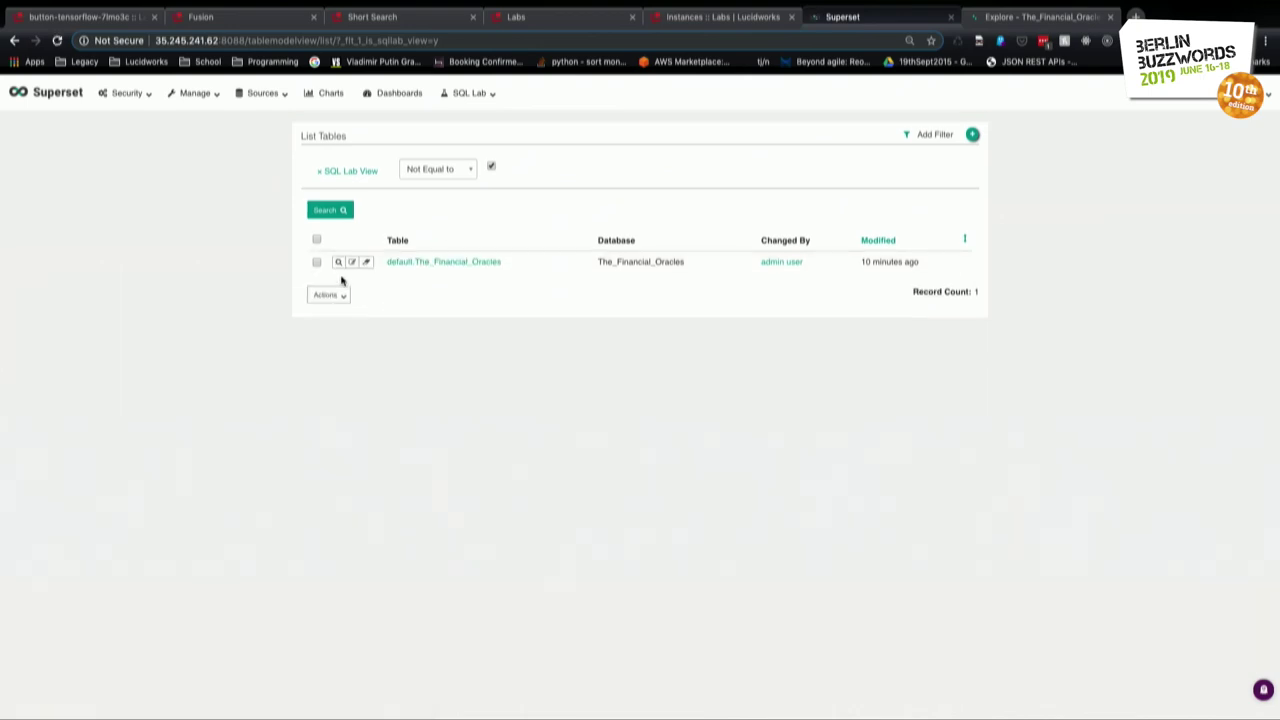
Retry the import in a fresh form with database Collection_2, schema default and table name Collection_2, and save it.
{"action": "left_click", "coordinate": [972, 134]}
{"action": "left_click", "coordinate": [500, 205]}
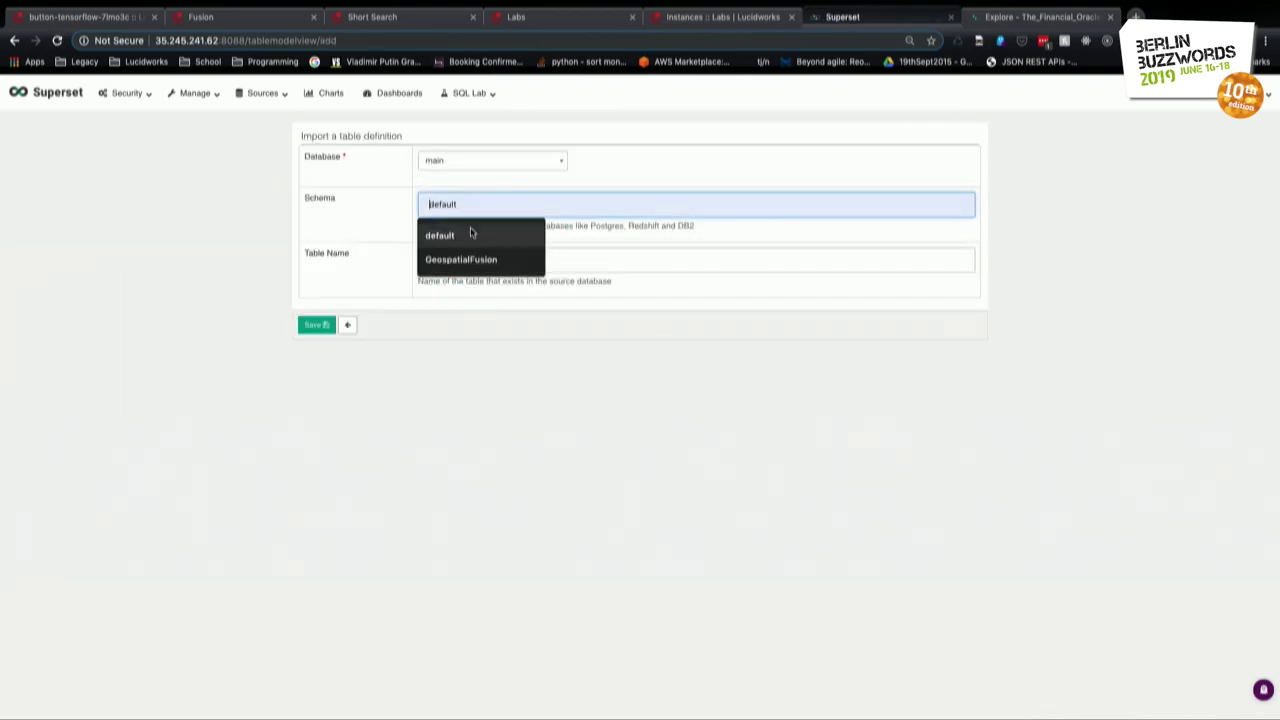
{"action": "left_click", "coordinate": [471, 231]}
{"action": "left_click", "coordinate": [464, 158]}
{"action": "left_click", "coordinate": [469, 234]}
{"action": "left_click", "coordinate": [464, 256]}
{"action": "left_click", "coordinate": [463, 338]}
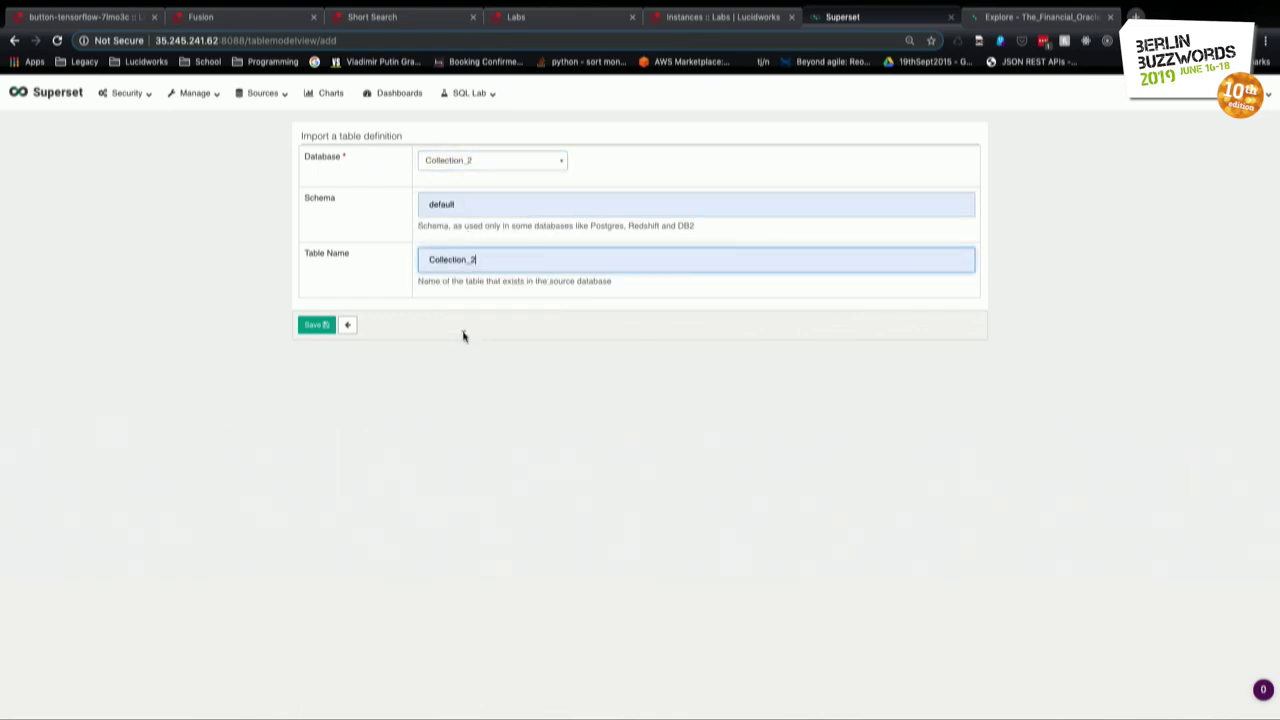
{"action": "left_click", "coordinate": [316, 325]}
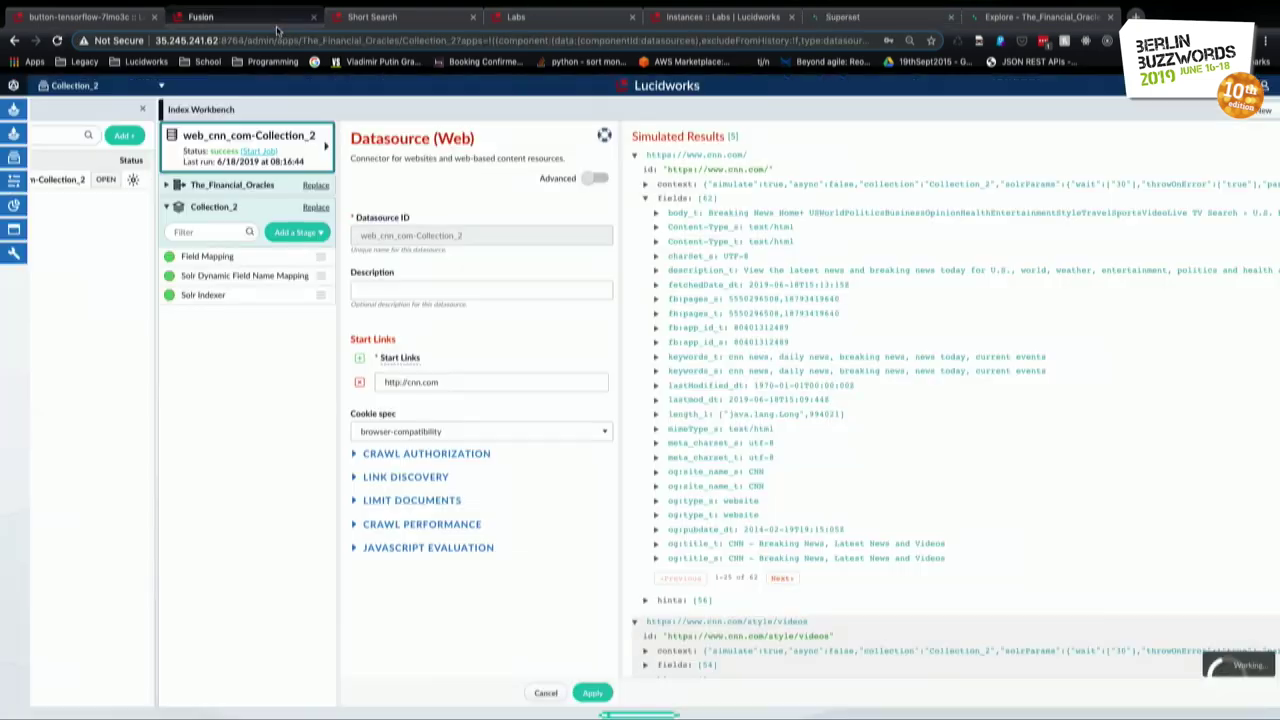
Save the web_cnn_com-Collection_2 datasource in Fusion and bring up Collection_2's documents in the Query Workbench.
{"action": "left_click", "coordinate": [282, 18]}
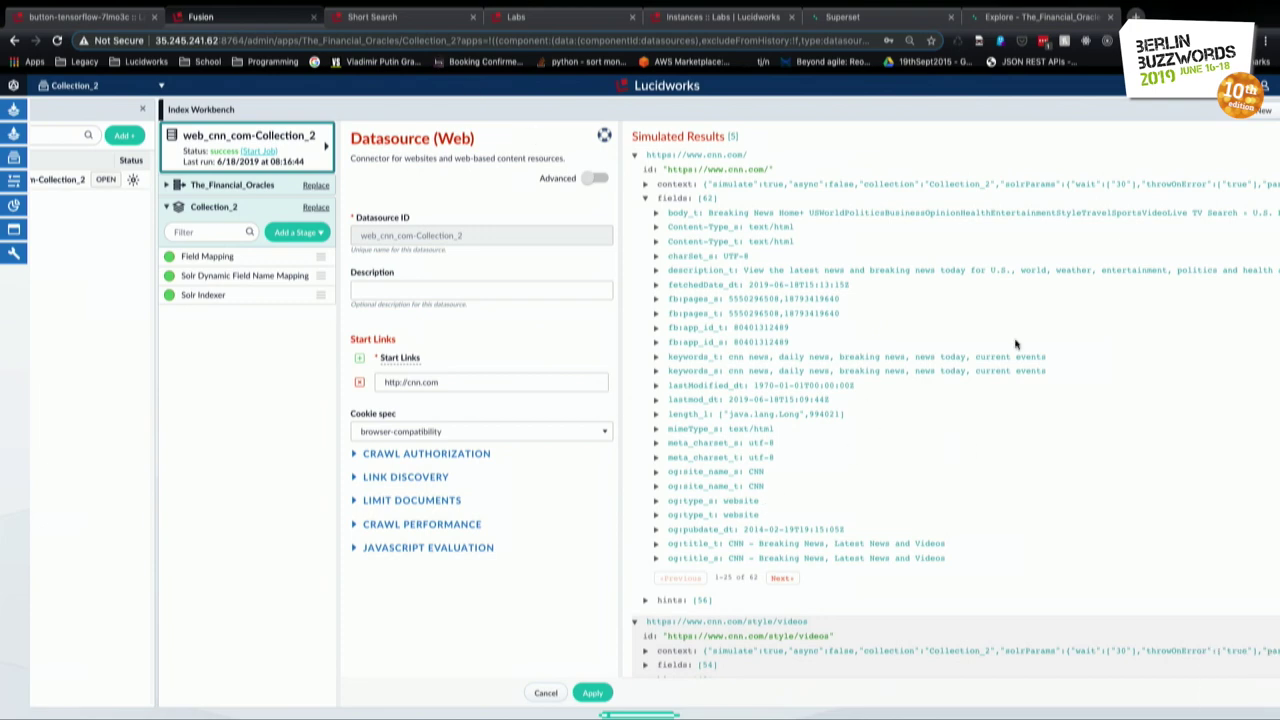
{"action": "left_click", "coordinate": [1236, 116]}
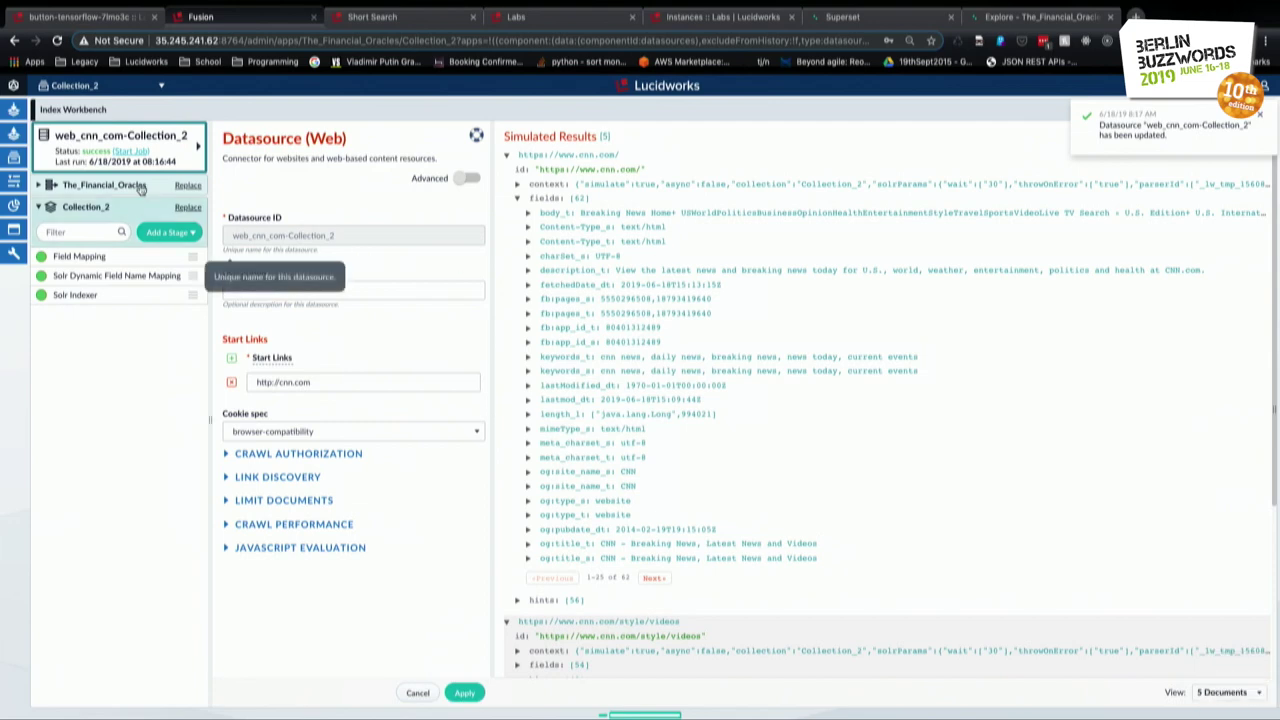
{"action": "mouse_move", "coordinate": [10, 145]}
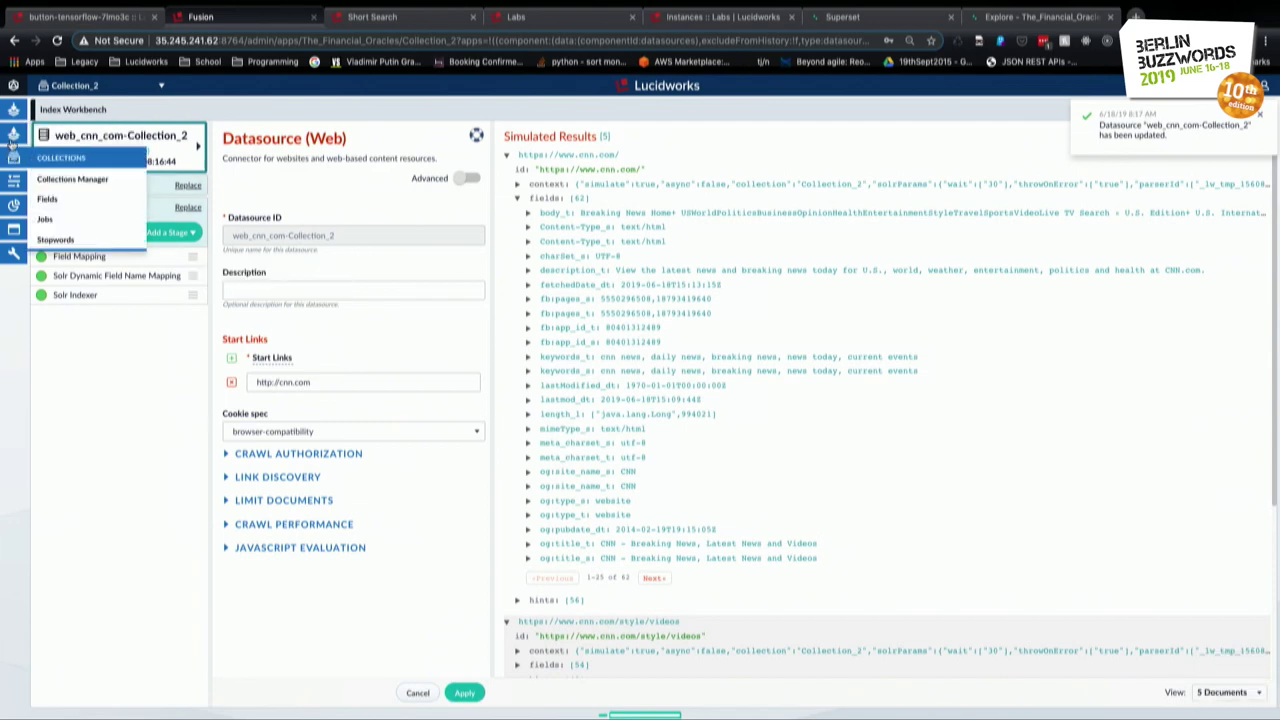
{"action": "left_click", "coordinate": [55, 154]}
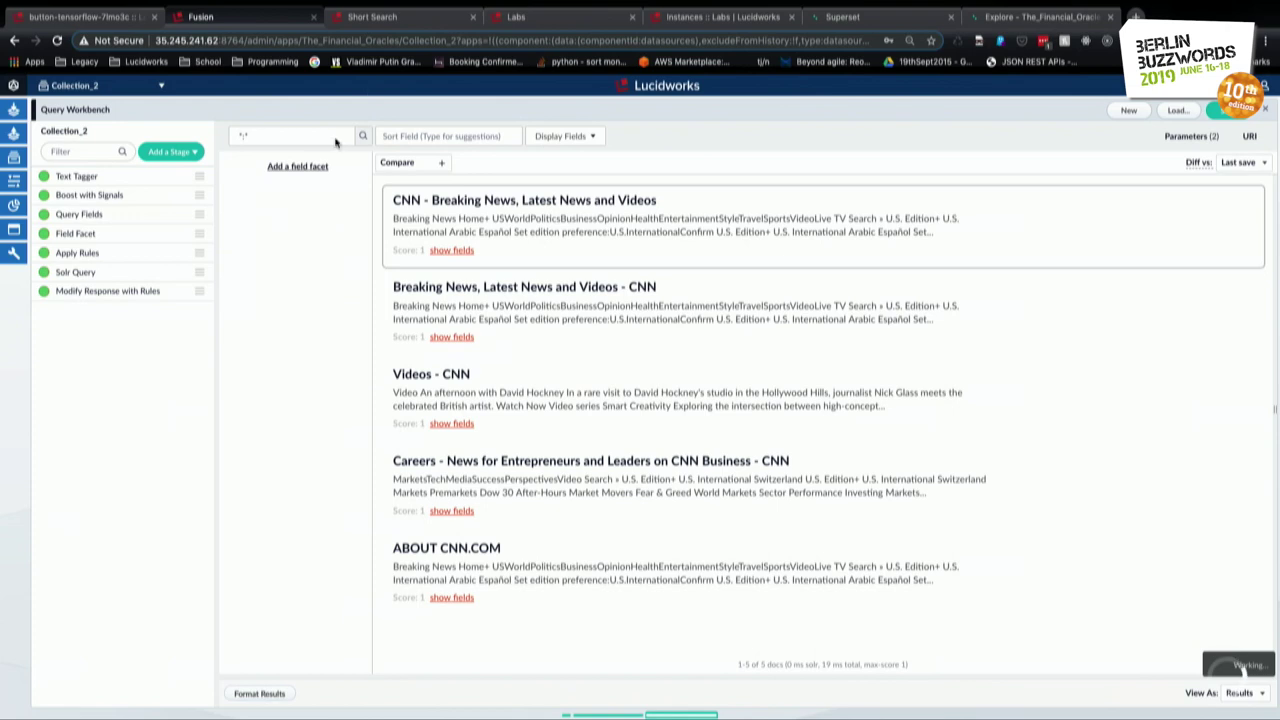
Open a new browser tab for reaching the server directly.
{"action": "left_click", "coordinate": [377, 16]}
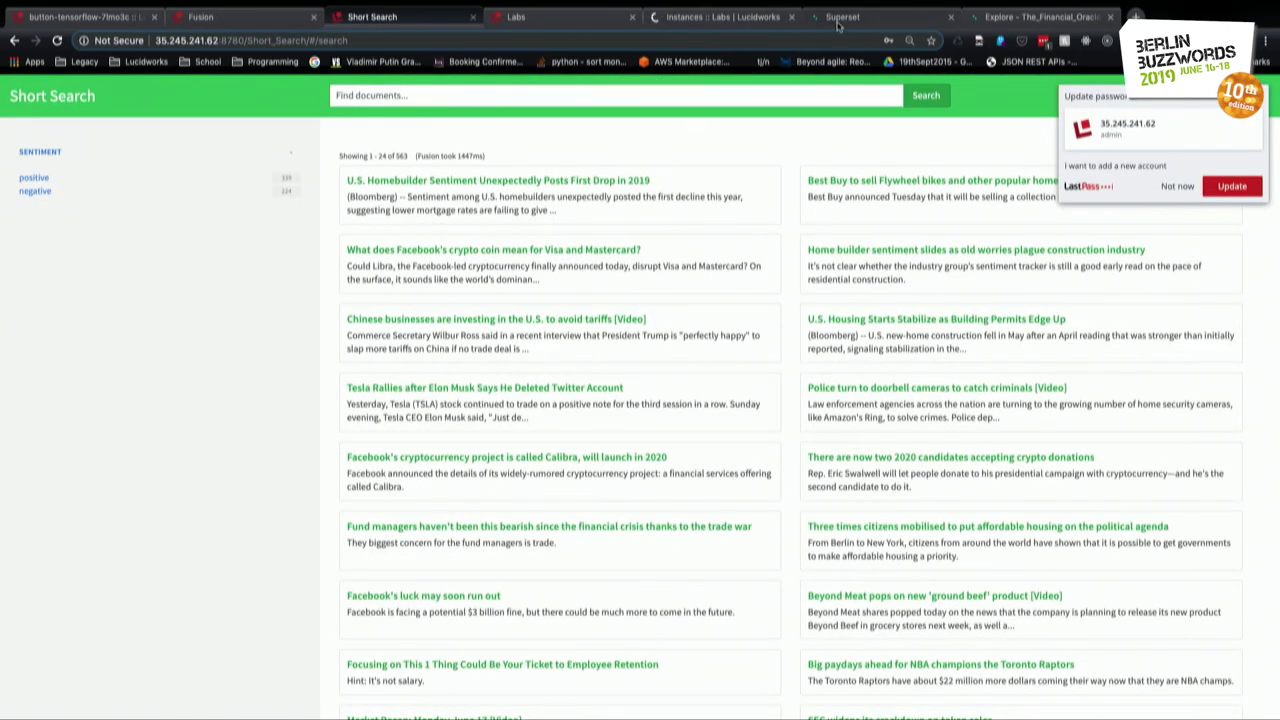
{"action": "left_click", "coordinate": [838, 18]}
{"action": "left_click", "coordinate": [742, 26]}
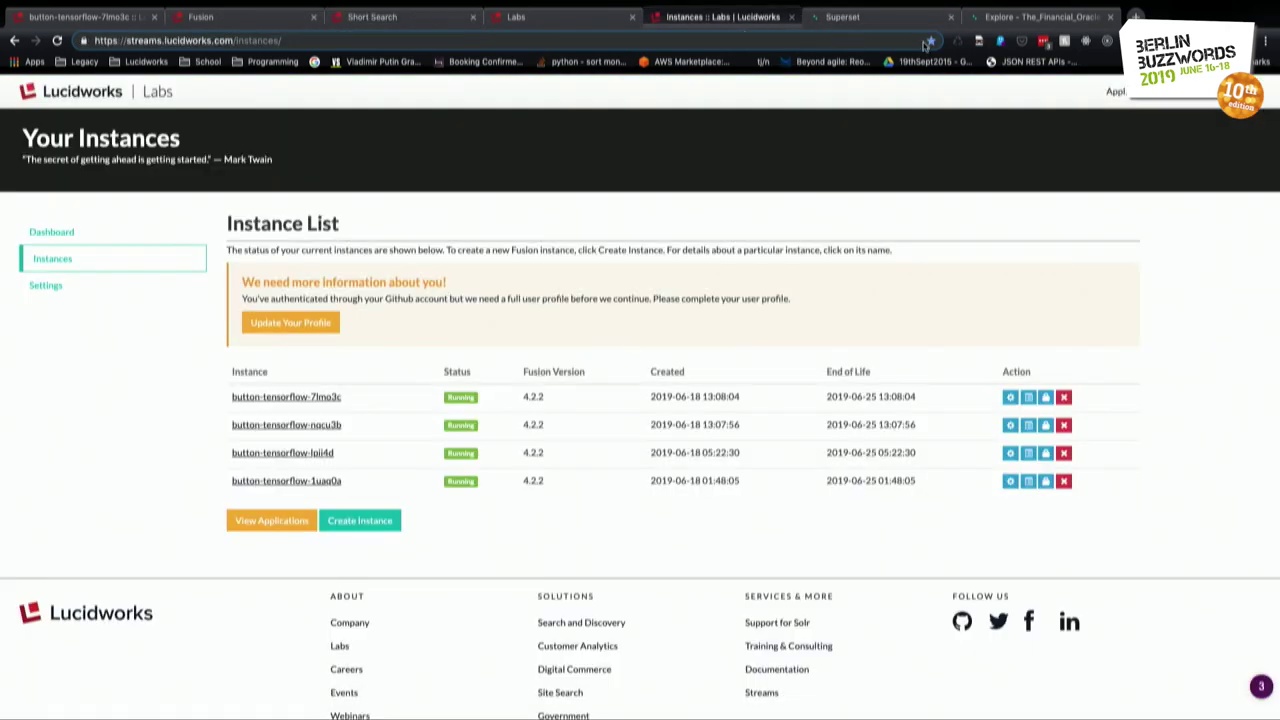
{"action": "left_click", "coordinate": [1136, 16]}
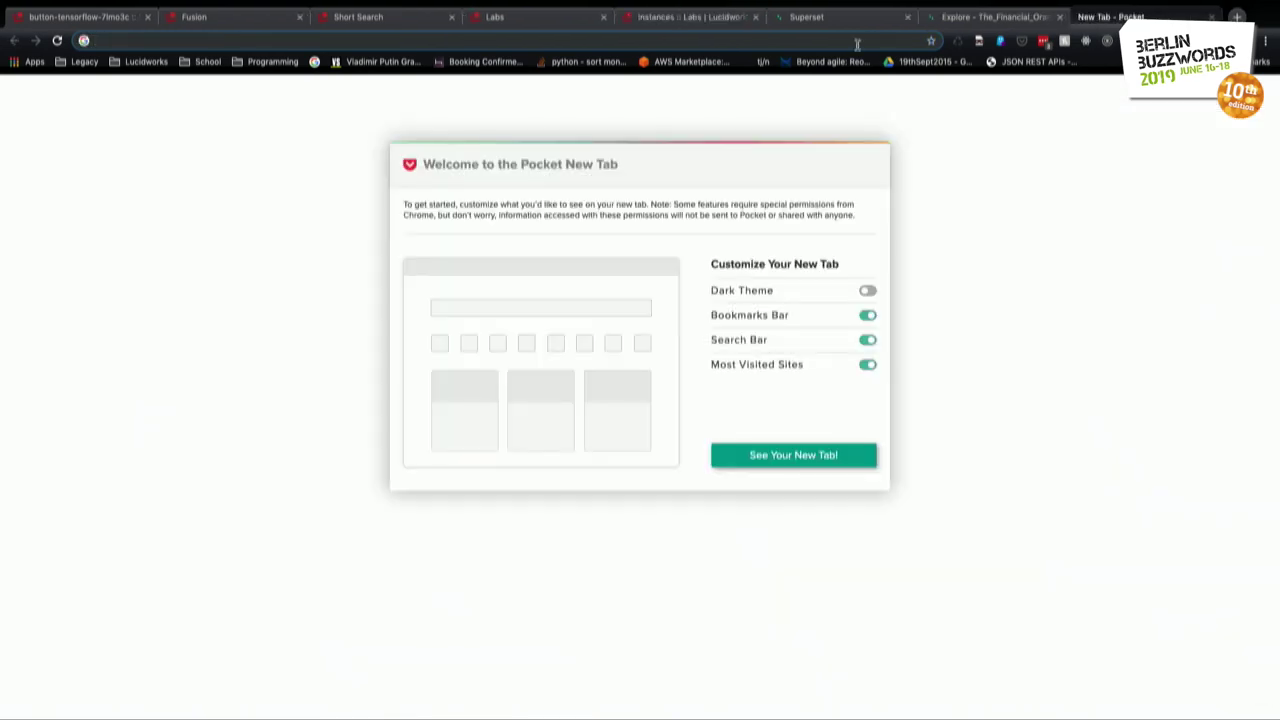
{"action": "type", "text": "l"}
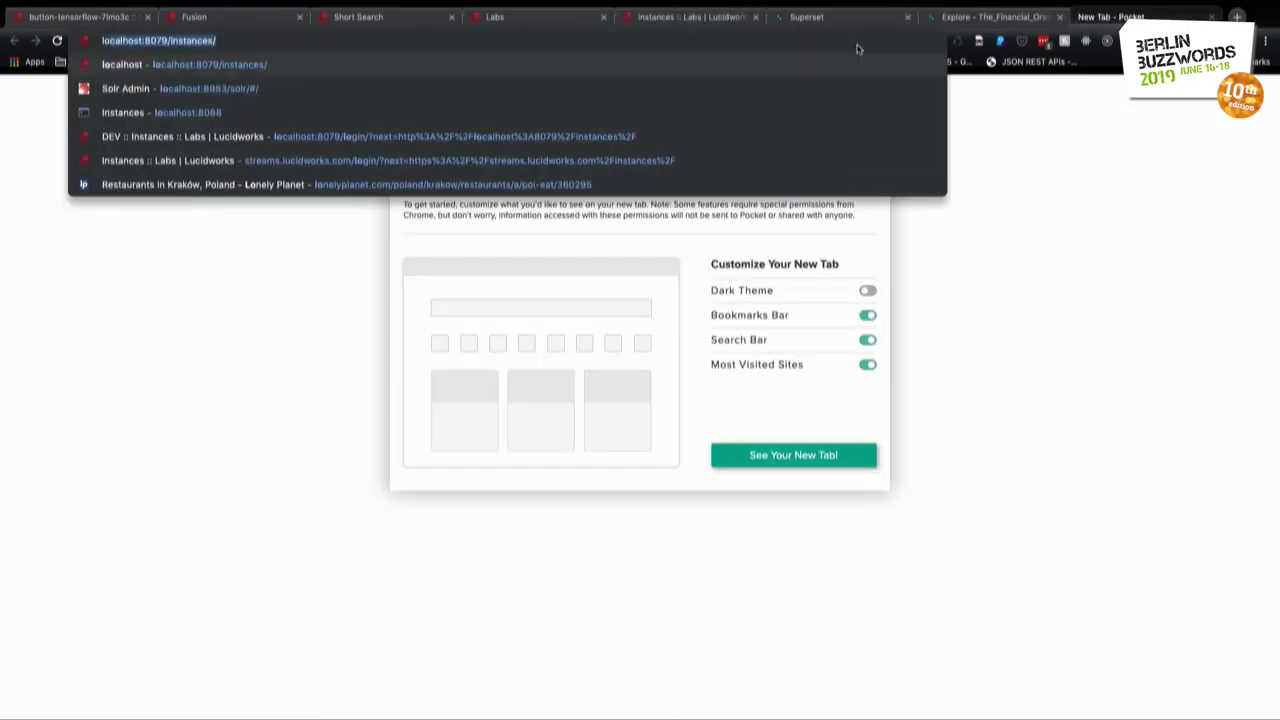
{"action": "type", "text": "o"}
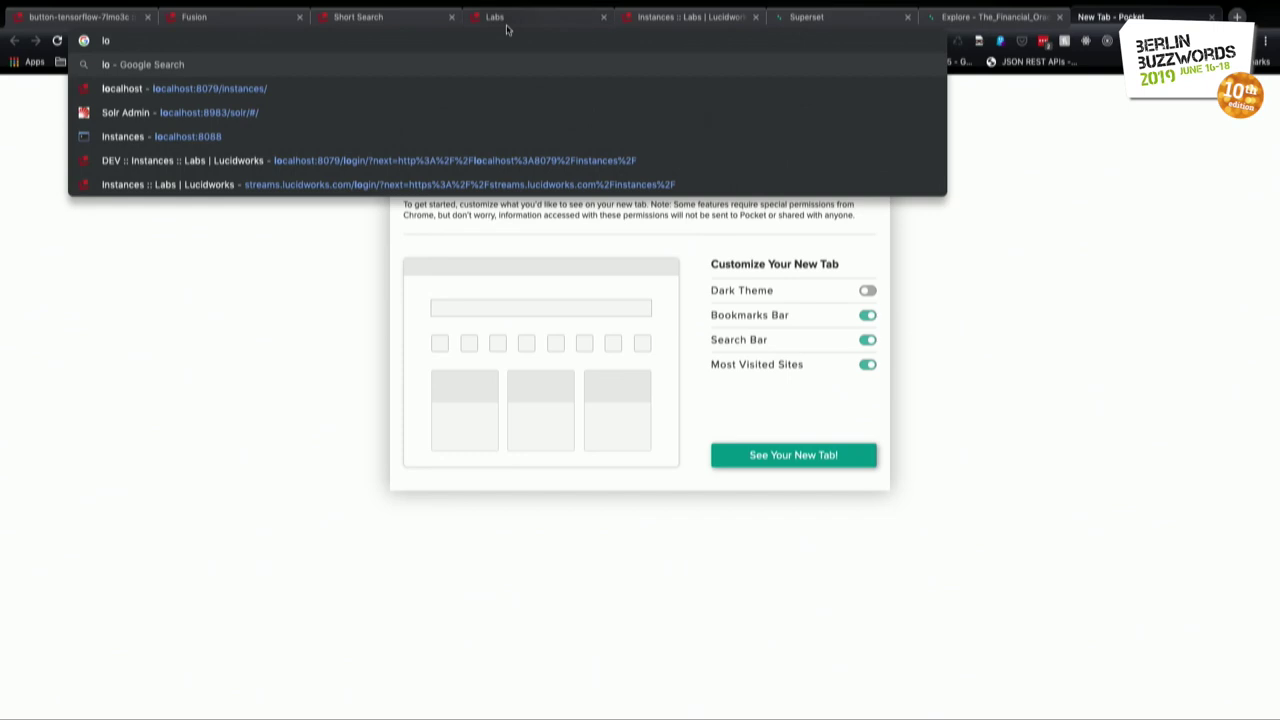
{"action": "key", "text": "Escape"}
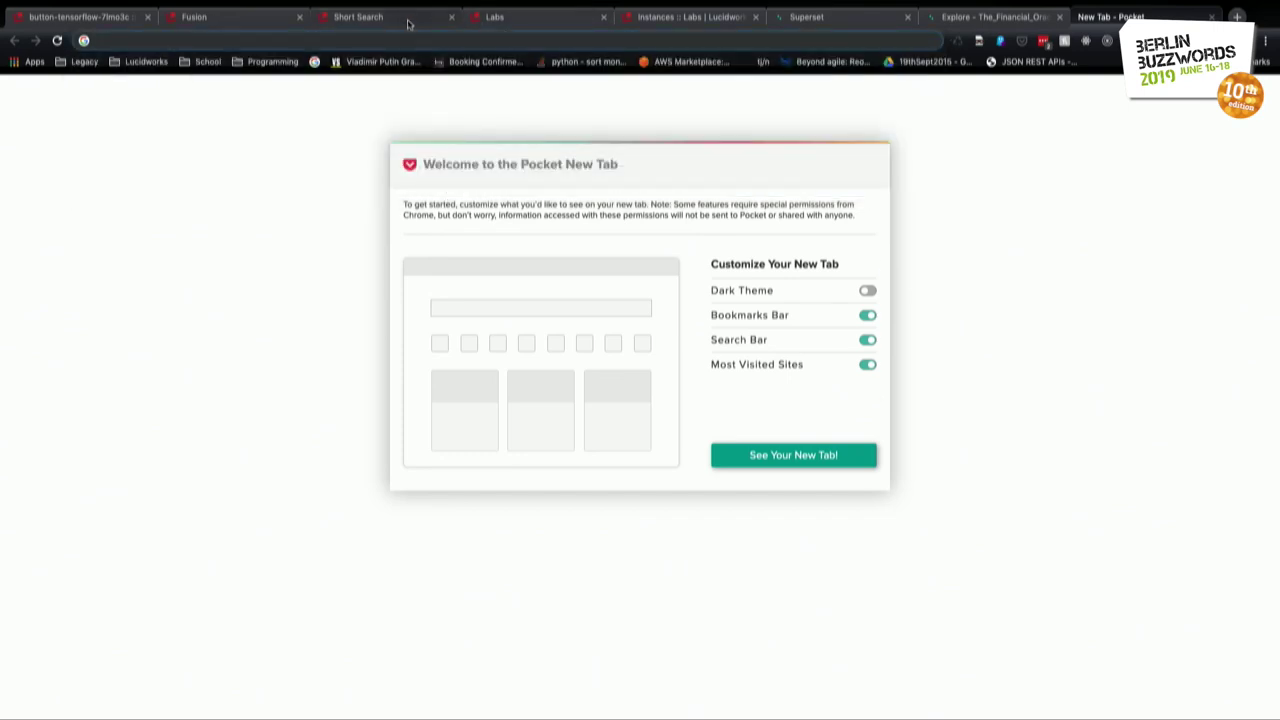
Copy the server's IP address from the Short Search page's URL and load it with port 8983 in the new tab.
{"action": "left_click", "coordinate": [408, 23]}
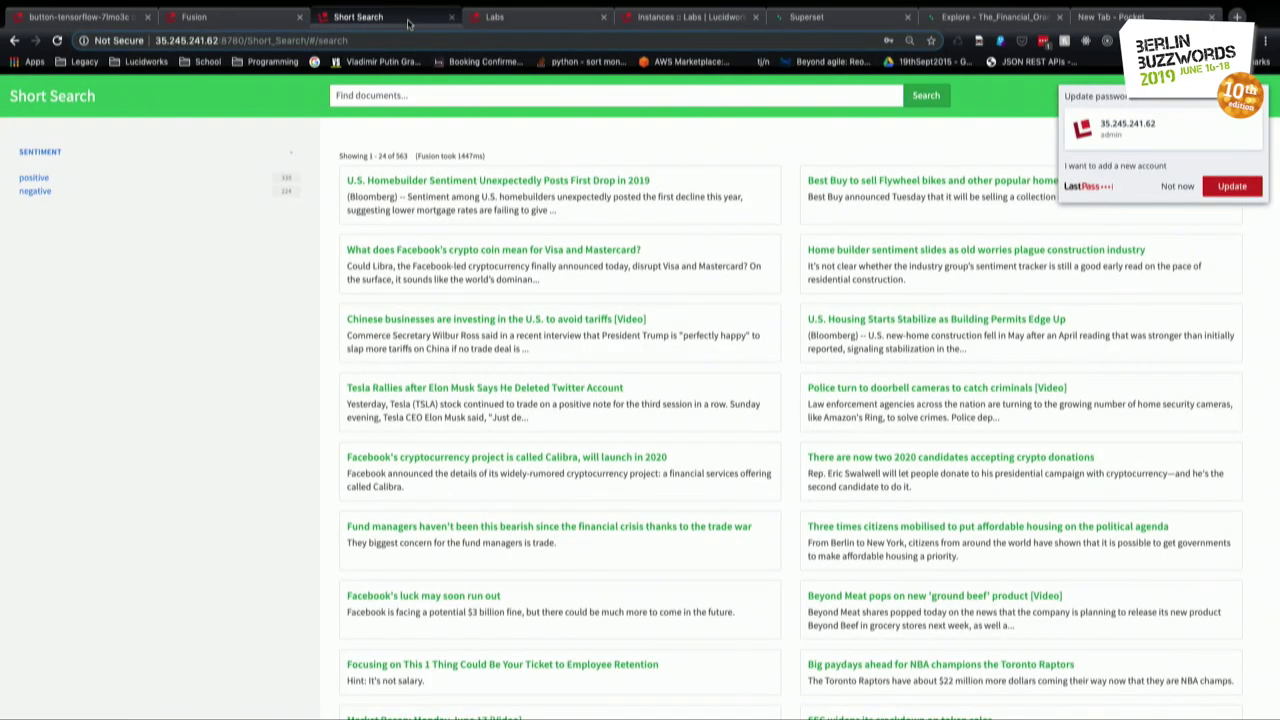
{"action": "left_click", "coordinate": [222, 42]}
{"action": "left_click", "coordinate": [161, 42]}
{"action": "left_click_drag", "start_coordinate": [158, 40], "coordinate": [221, 40]}
{"action": "key", "text": "super+c"}
{"action": "mouse_move", "coordinate": [1173, 4]}
{"action": "left_click", "coordinate": [1116, 46]}
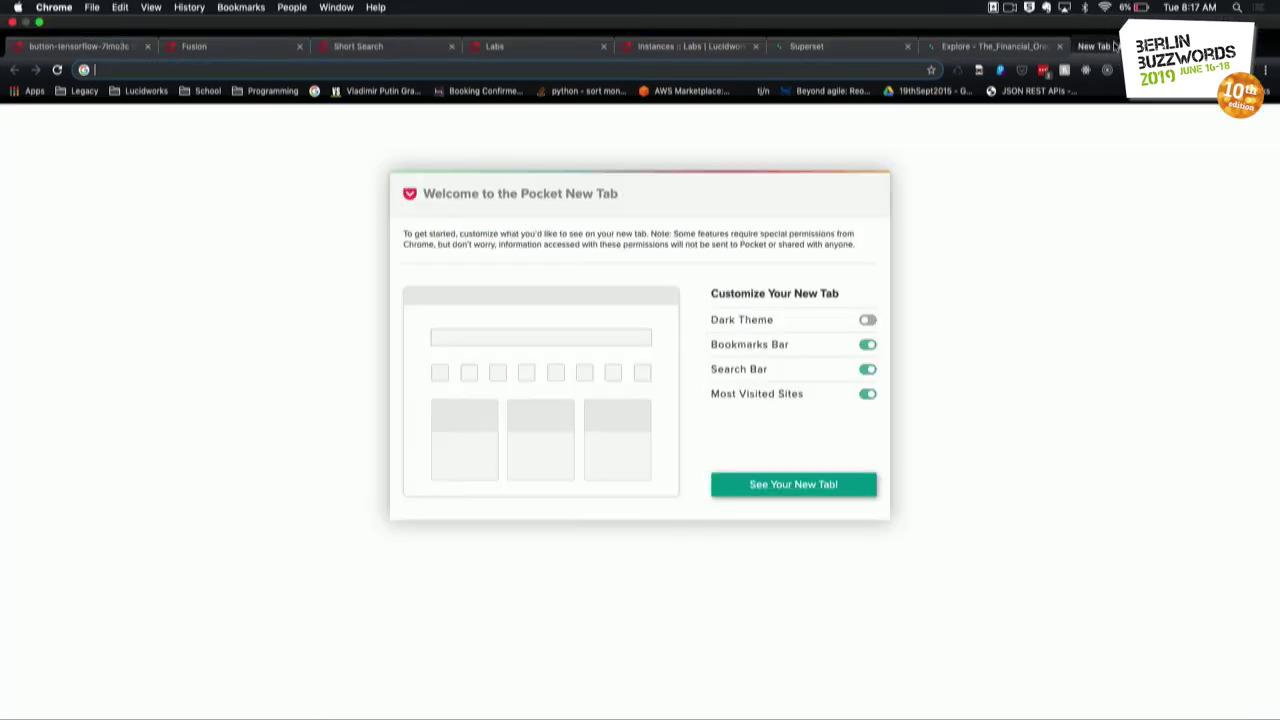
{"action": "key", "text": "super+v"}
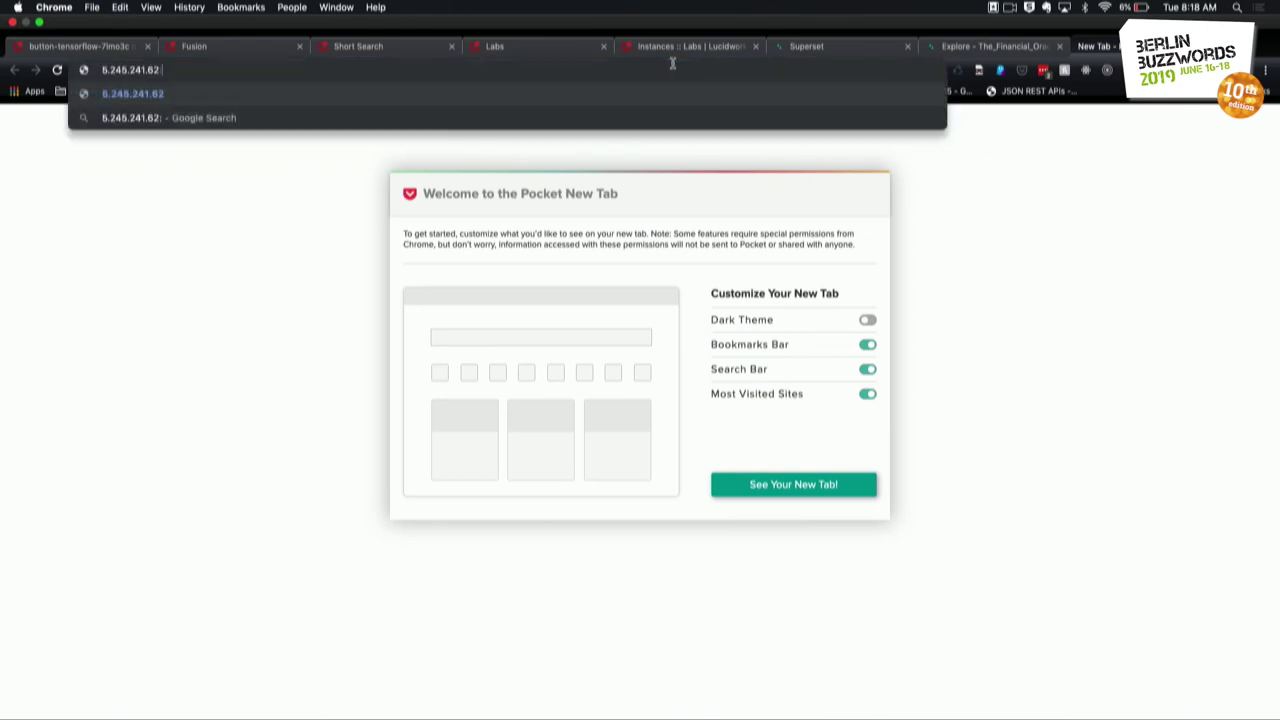
{"action": "type", "text": ":8983"}
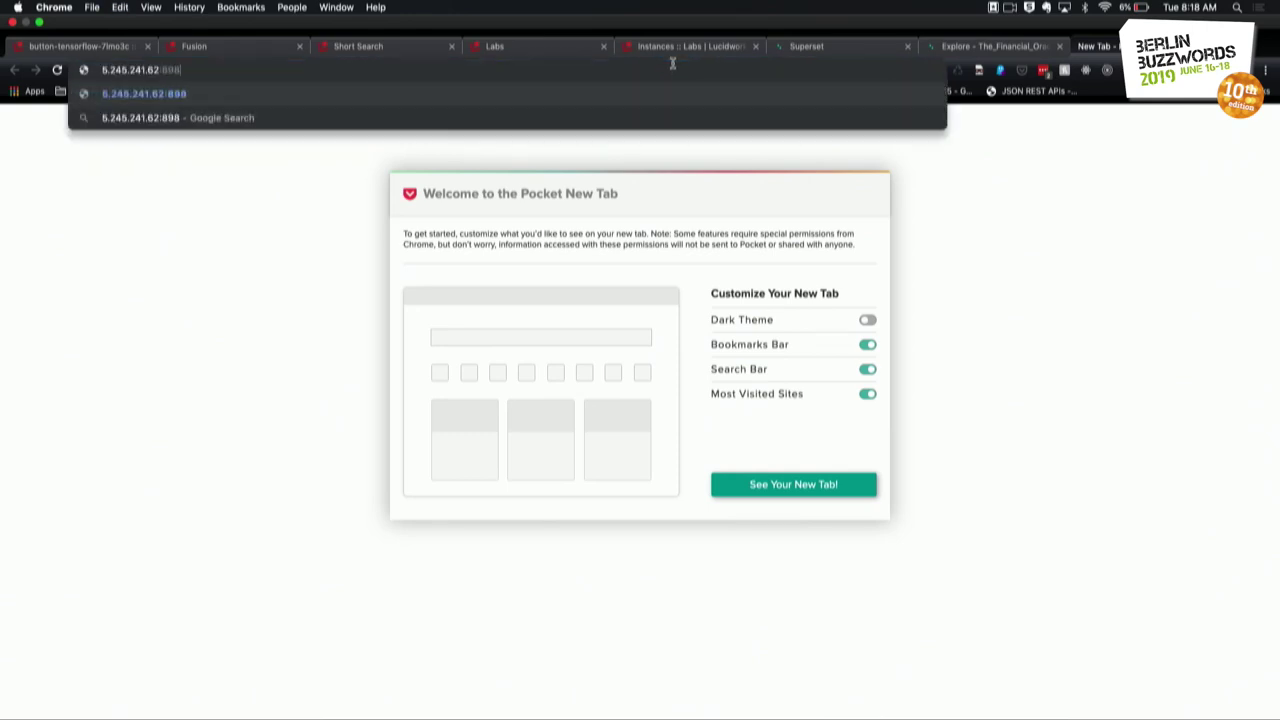
{"action": "key", "text": "Return"}
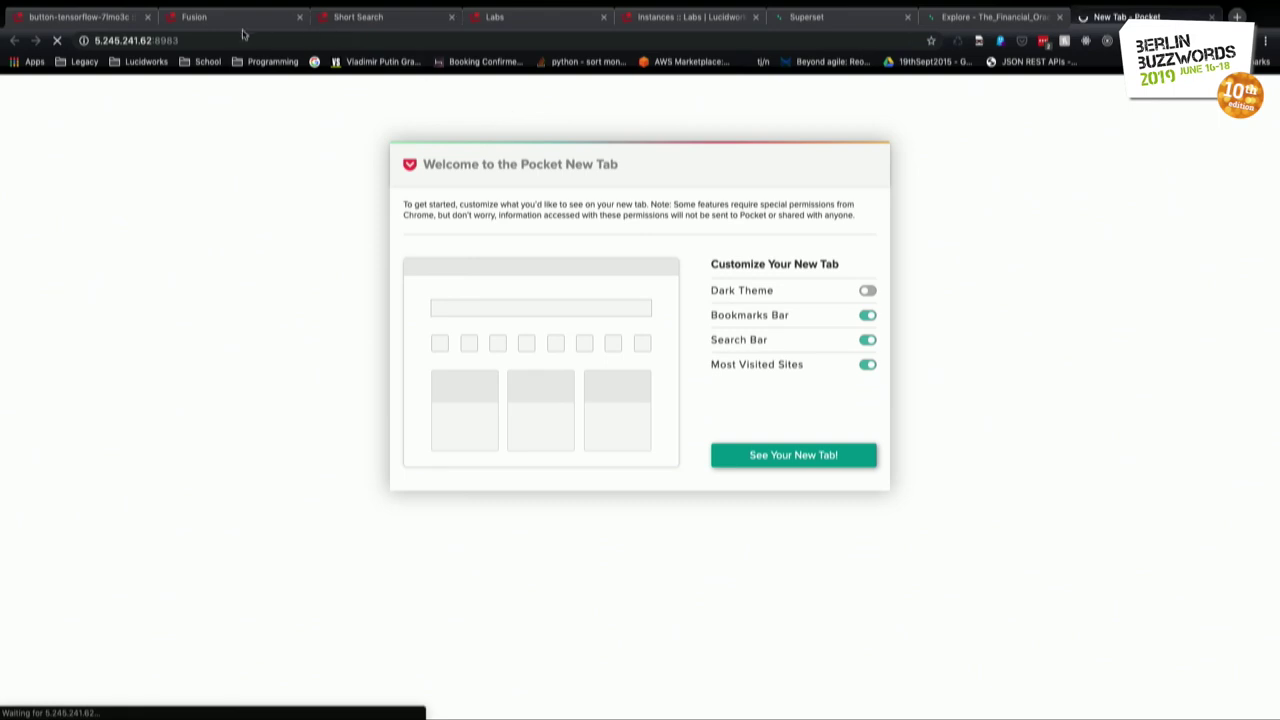
Correct the new tab's address to 35.245.241.62:8983 and load it.
{"action": "left_click", "coordinate": [99, 40]}
{"action": "left_click", "coordinate": [99, 40]}
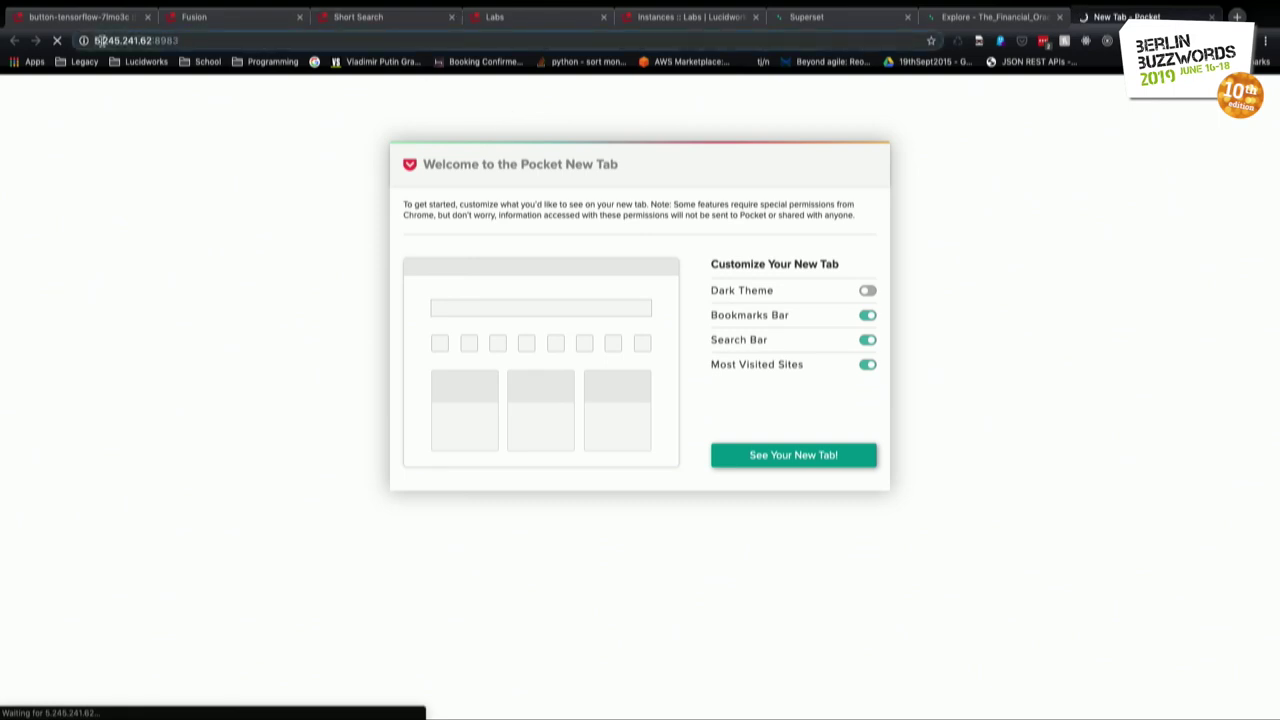
{"action": "left_click", "coordinate": [165, 20]}
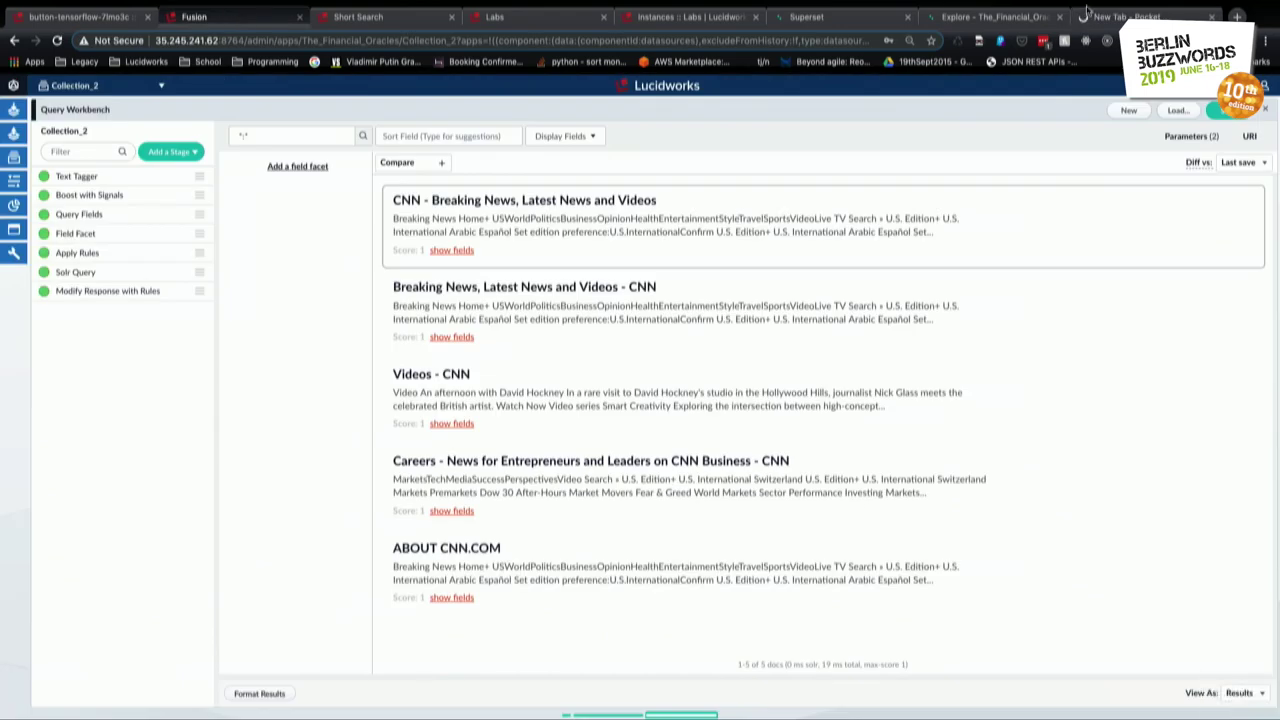
{"action": "left_click", "coordinate": [1116, 19]}
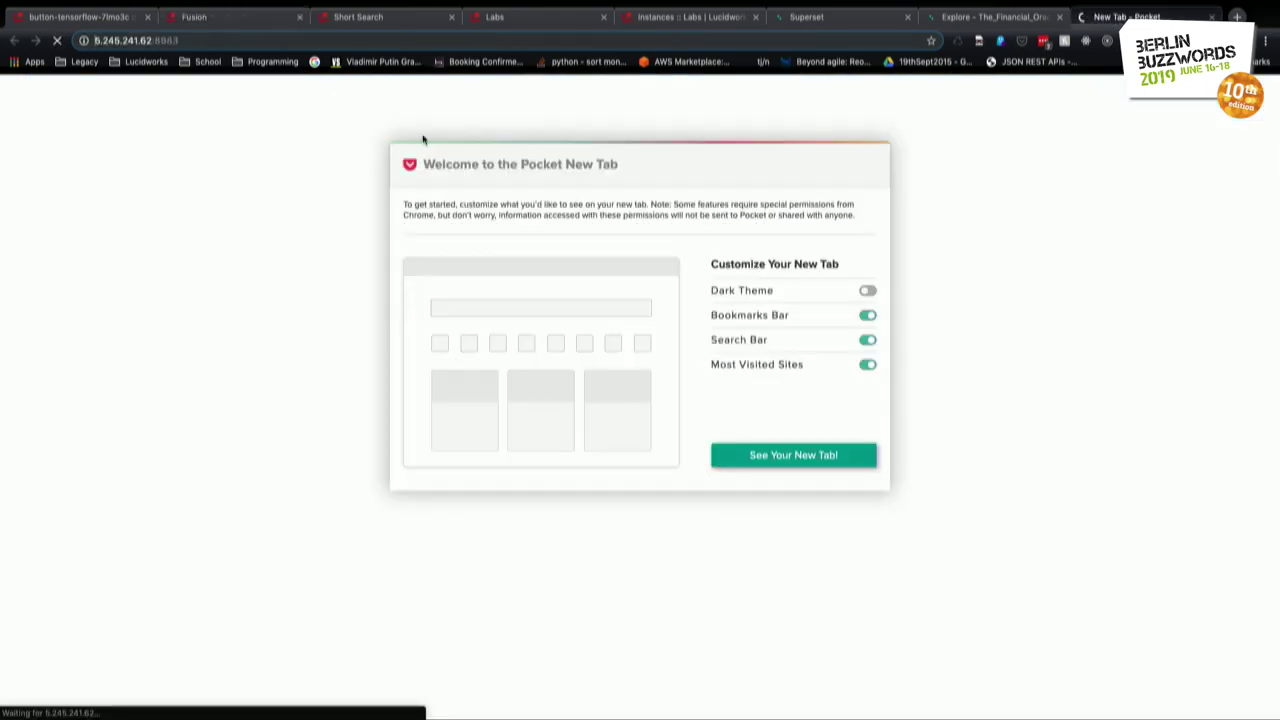
{"action": "left_click", "coordinate": [96, 41]}
{"action": "key", "text": "Return"}
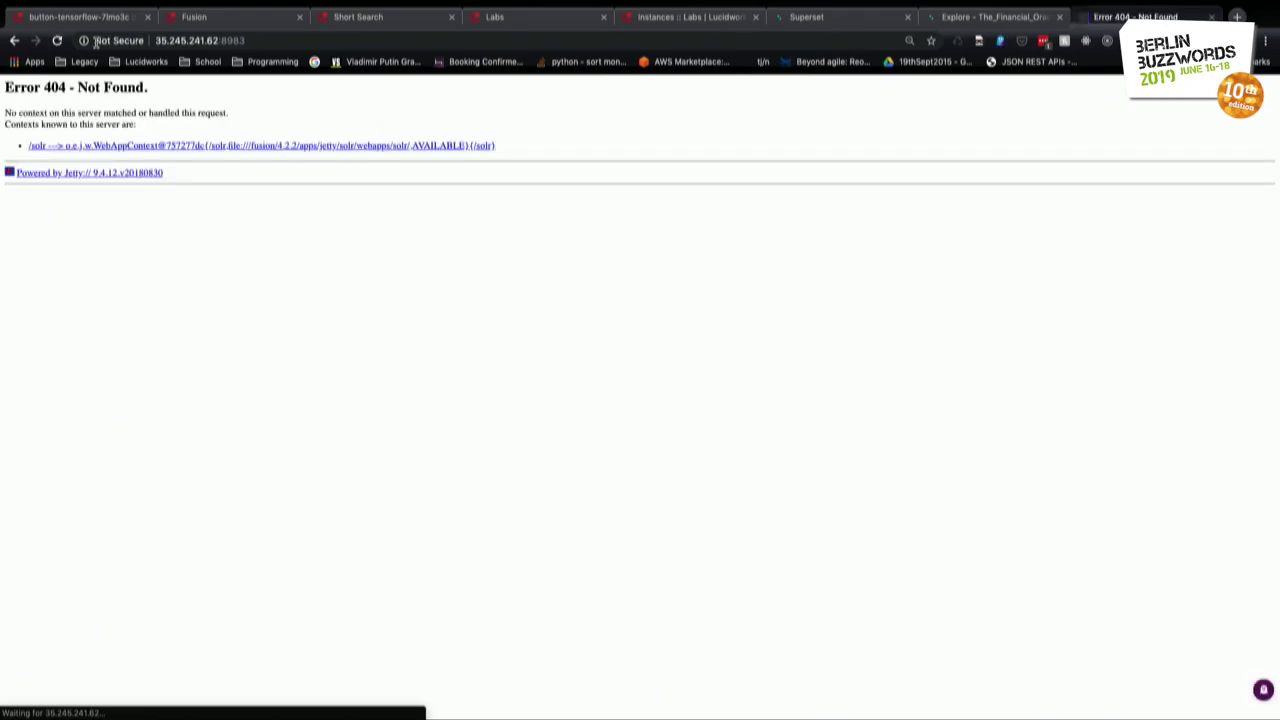
Try to load the /admin/ path on the server's port 8983.
{"action": "left_click", "coordinate": [242, 42]}
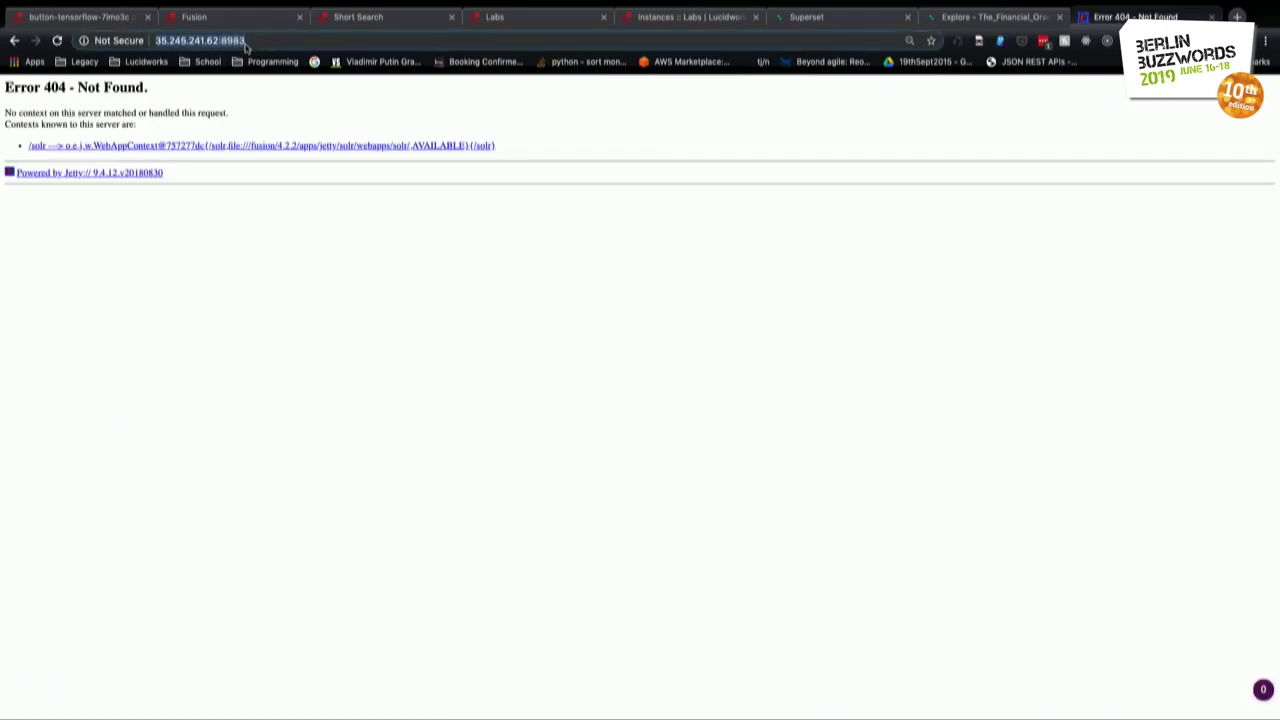
{"action": "left_click", "coordinate": [262, 41]}
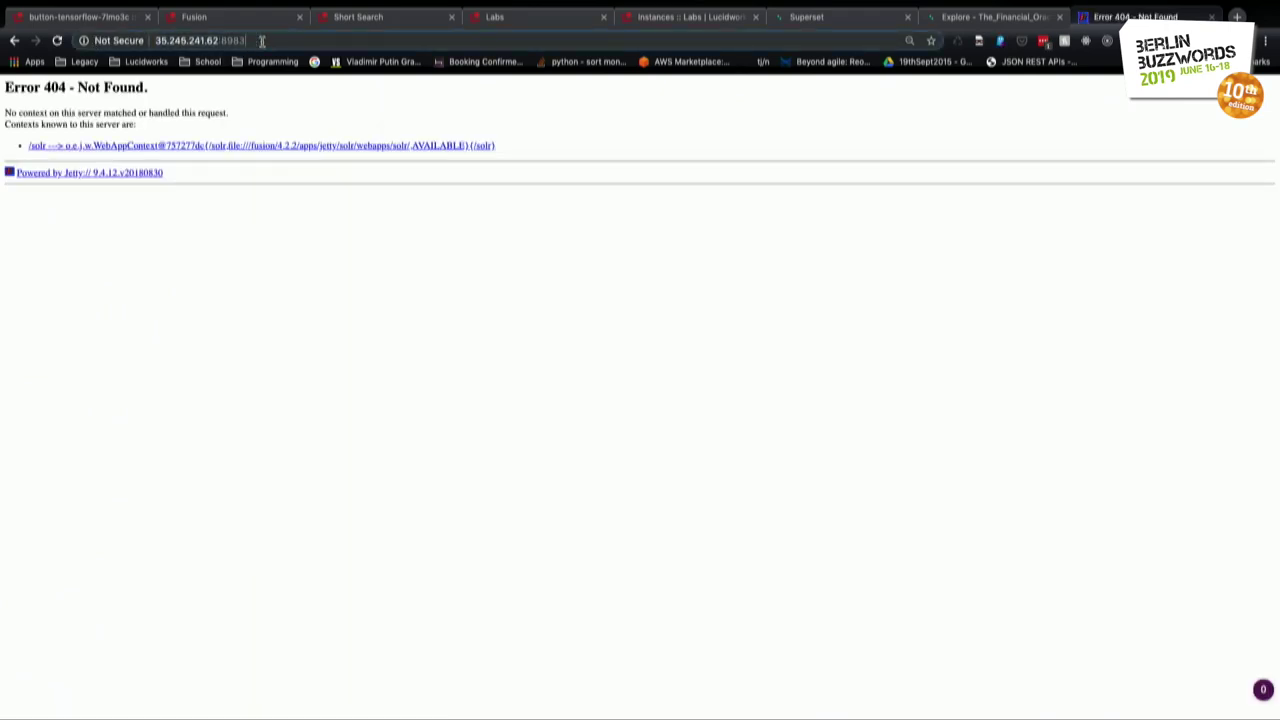
{"action": "type", "text": "/admin"}
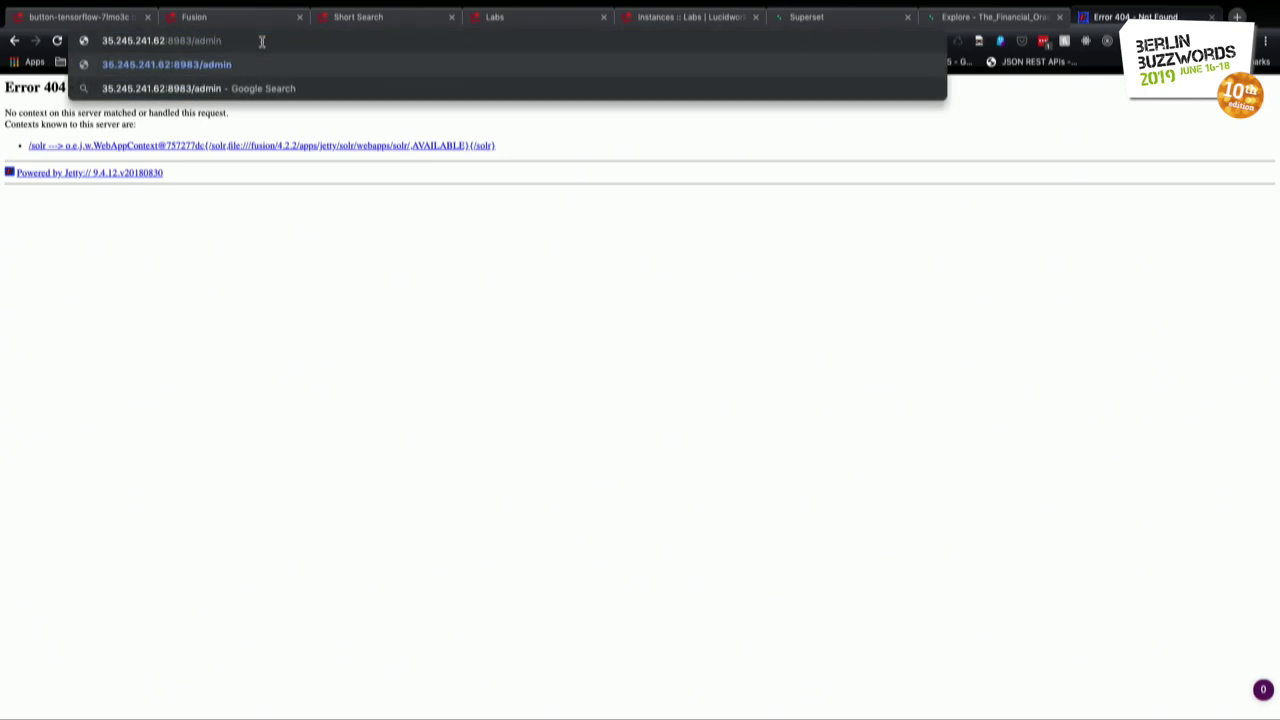
{"action": "type", "text": "/"}
{"action": "key", "text": "Return"}
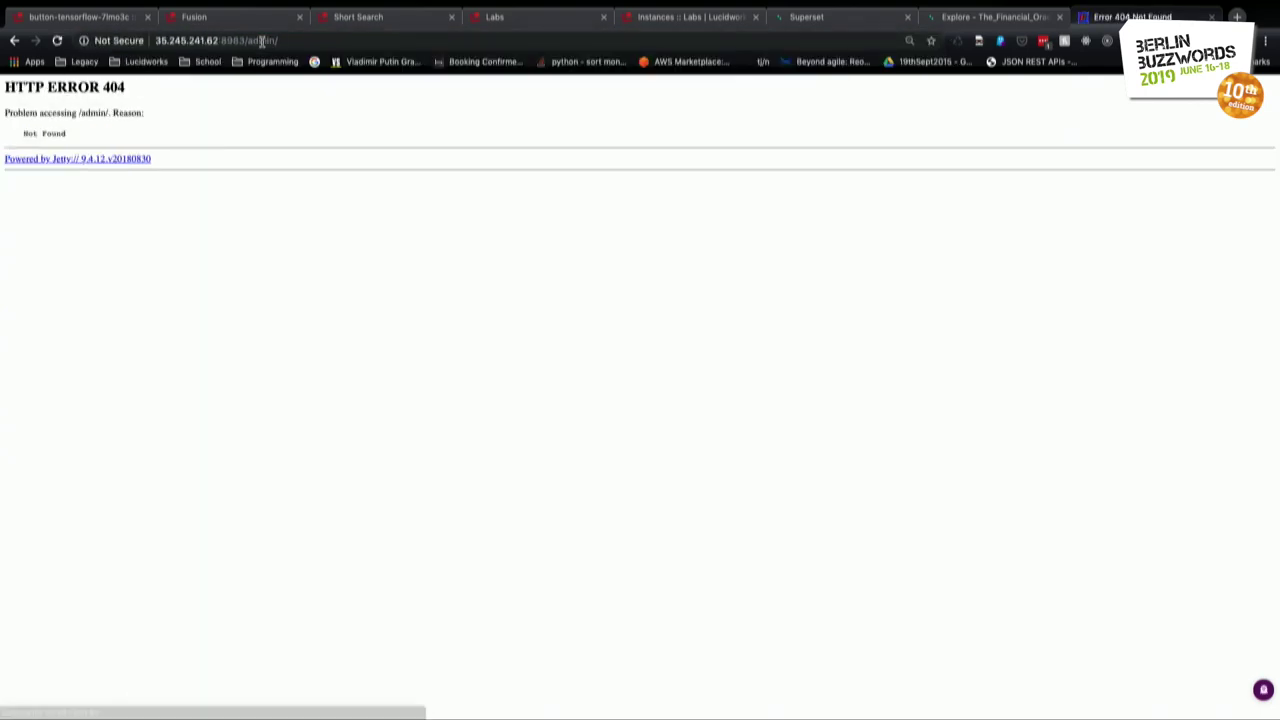
{"action": "left_click", "coordinate": [252, 40]}
{"action": "key", "text": "ctrl+c"}
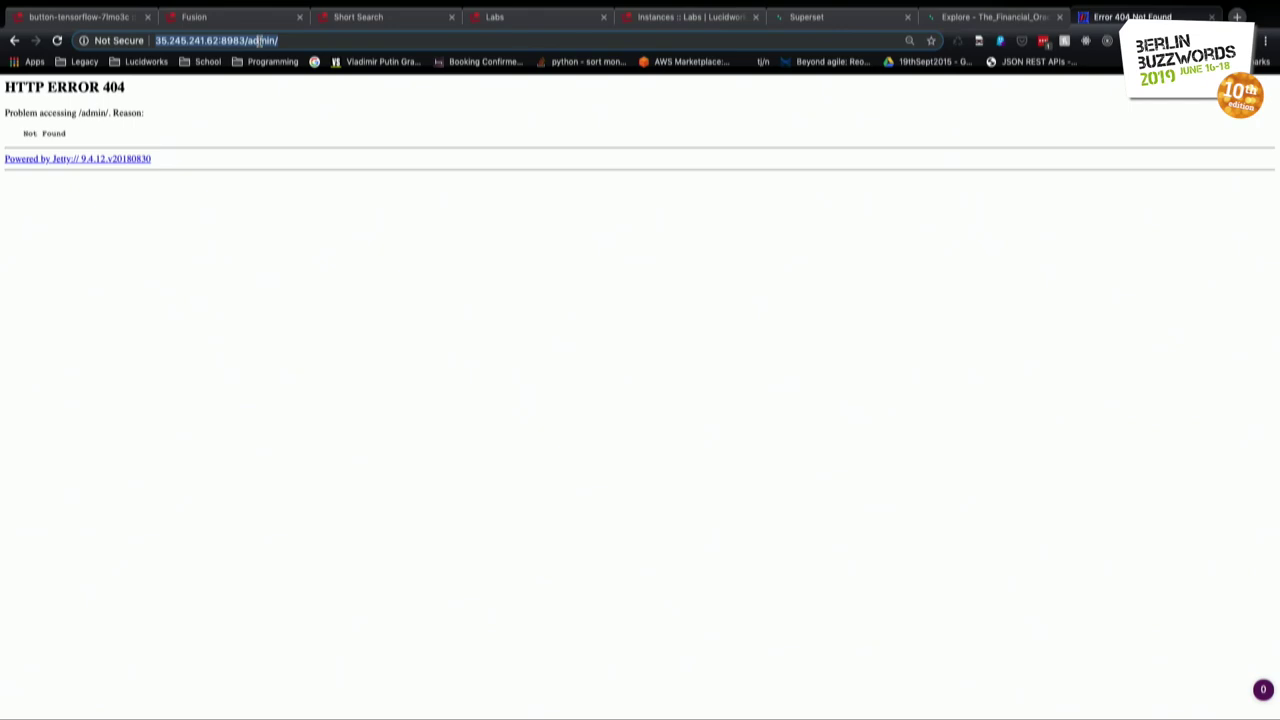
{"action": "type", "text": "lo"}
{"action": "key", "text": "BackSpace"}
{"action": "key", "text": "BackSpace"}
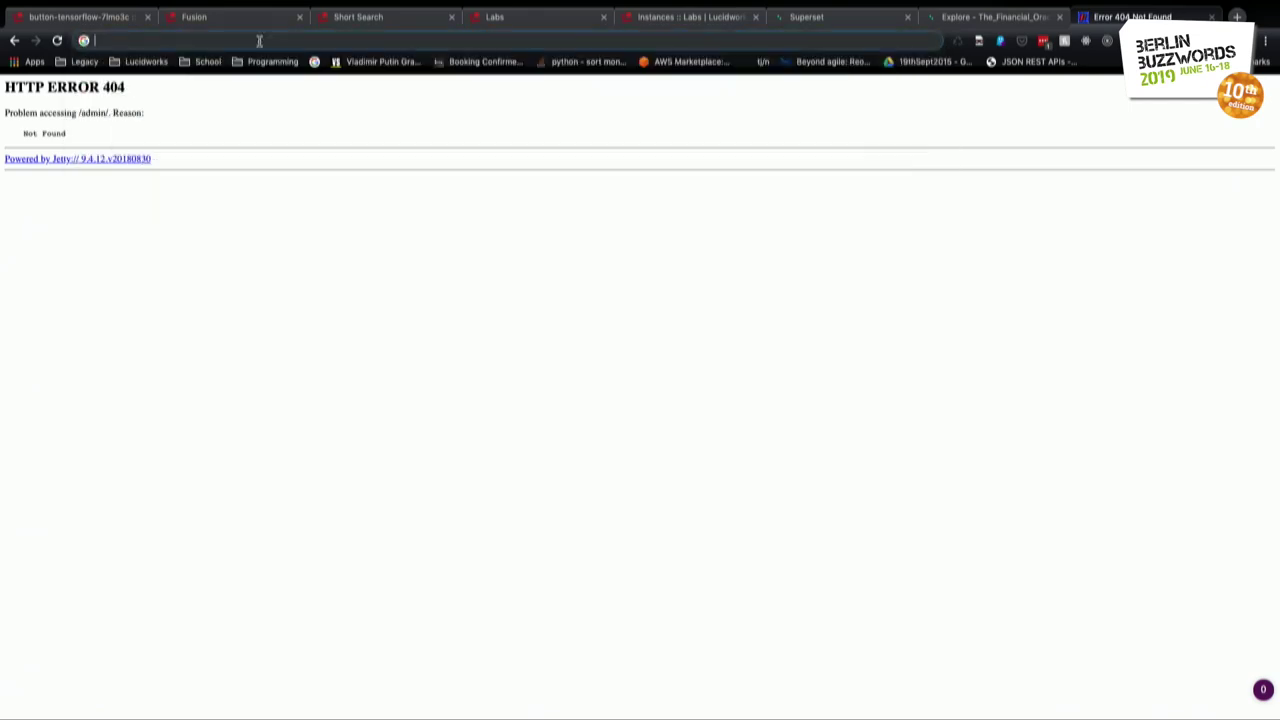
{"action": "key", "text": "ctrl+v"}
{"action": "key", "text": "BackSpace"}
{"action": "key", "text": "BackSpace"}
{"action": "key", "text": "BackSpace"}
{"action": "key", "text": "BackSpace"}
{"action": "key", "text": "BackSpace"}
{"action": "key", "text": "BackSpace"}
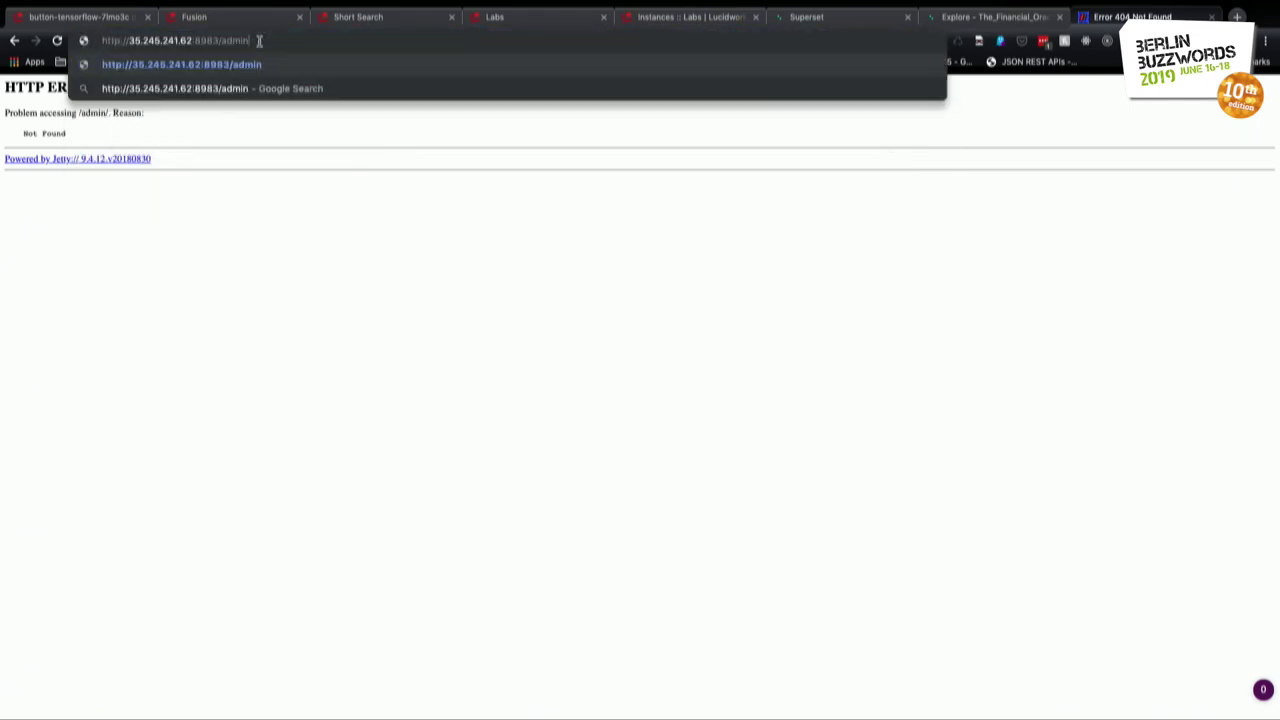
{"action": "type", "text": "/#"}
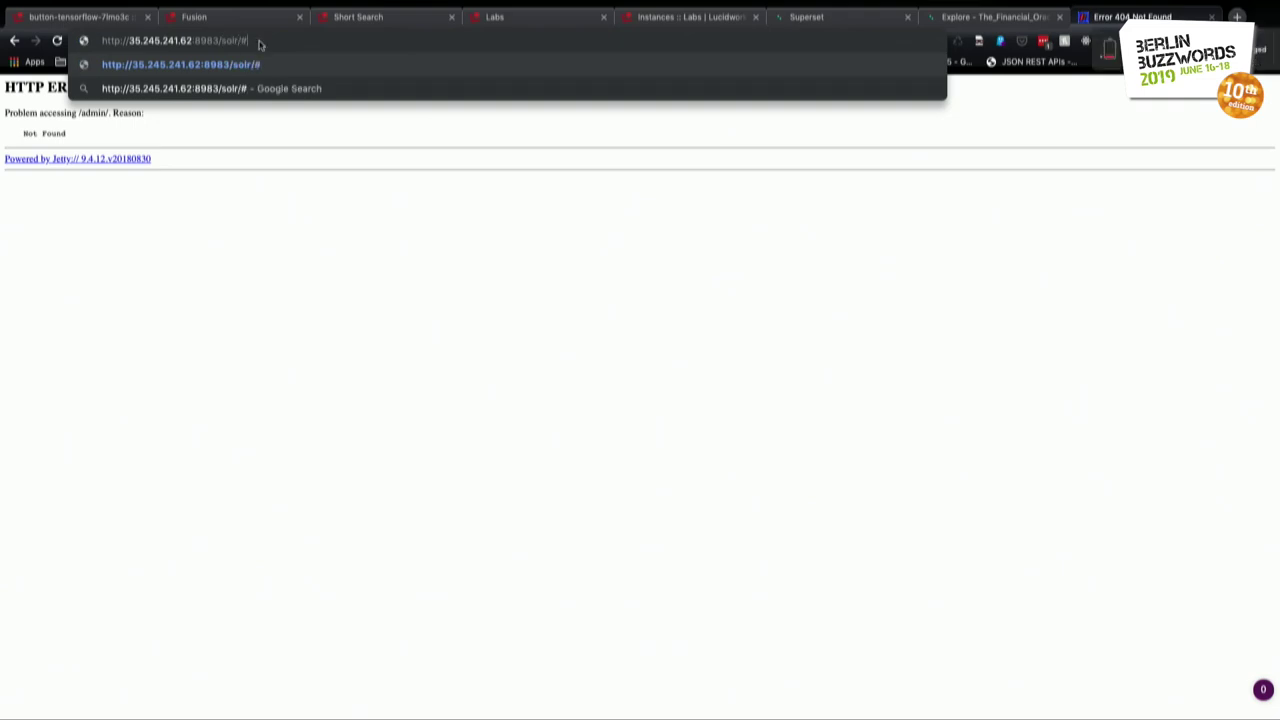
{"action": "key", "text": "Return"}
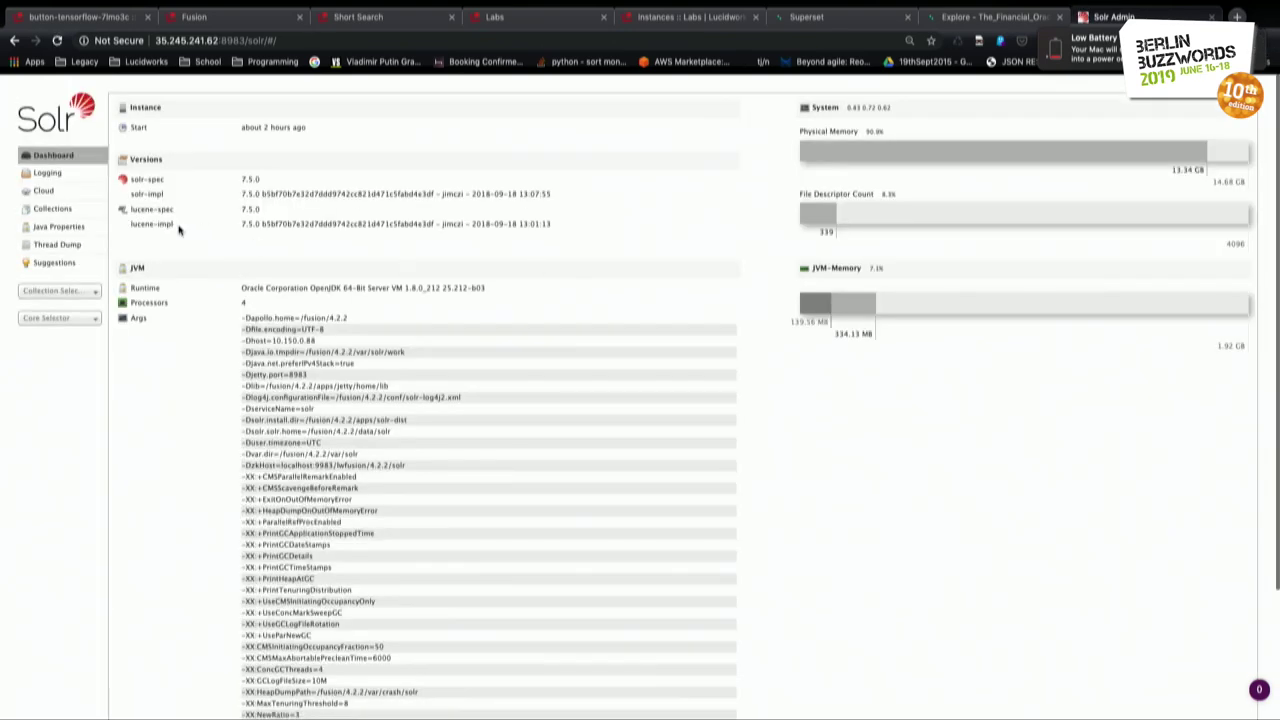
{"action": "left_click", "coordinate": [80, 215]}
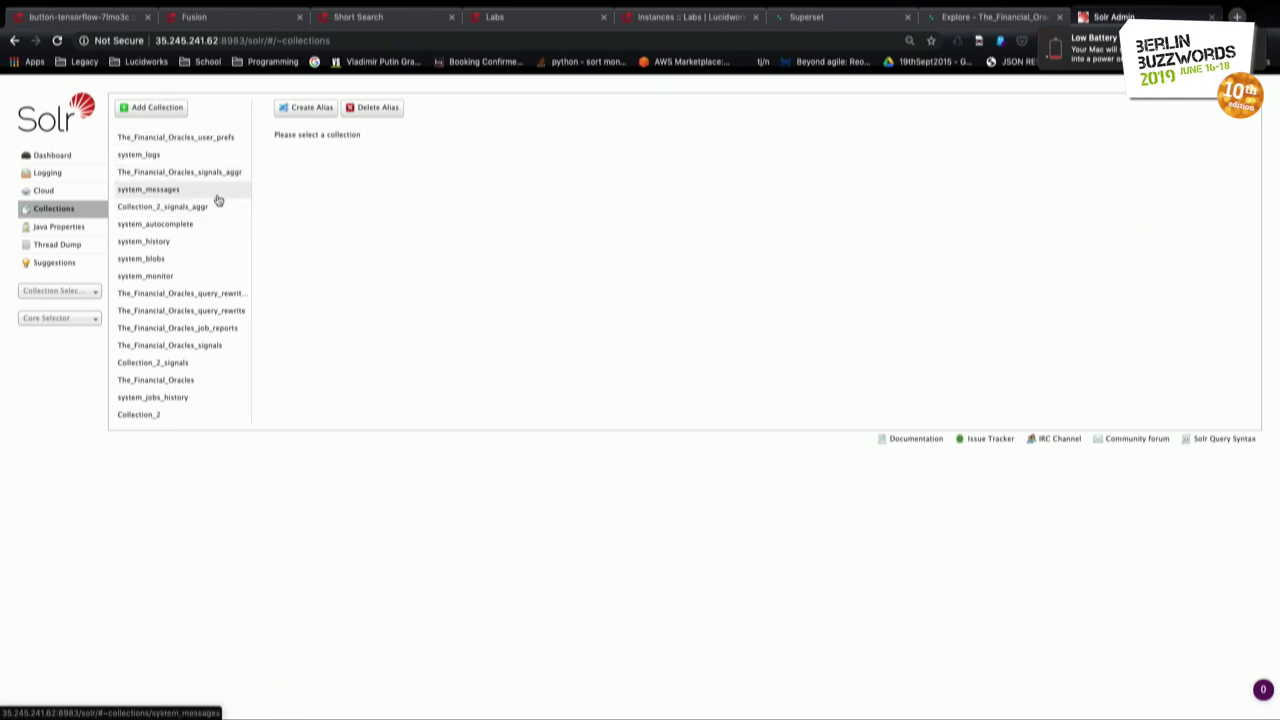
Switch to Superset and try to import a table with database Collection_2, schema default and table name Collection_2.
{"action": "left_click", "coordinate": [256, 22]}
{"action": "left_click", "coordinate": [826, 20]}
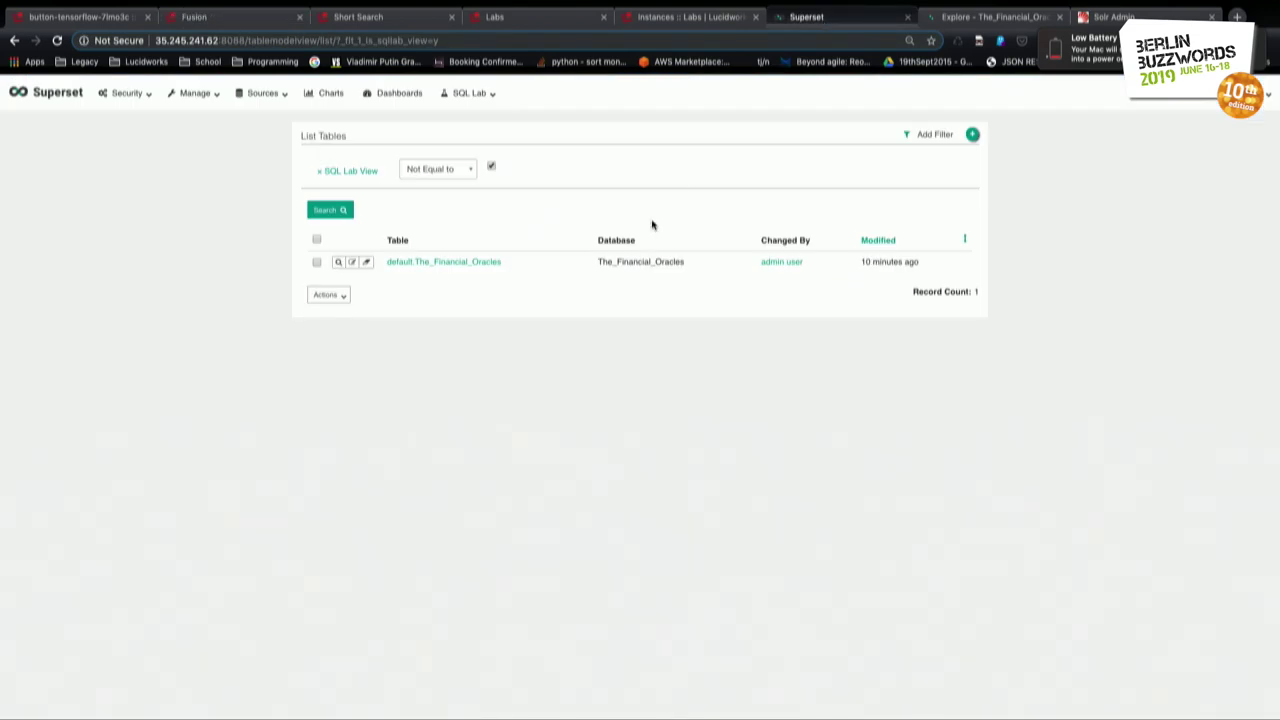
{"action": "left_click", "coordinate": [971, 135]}
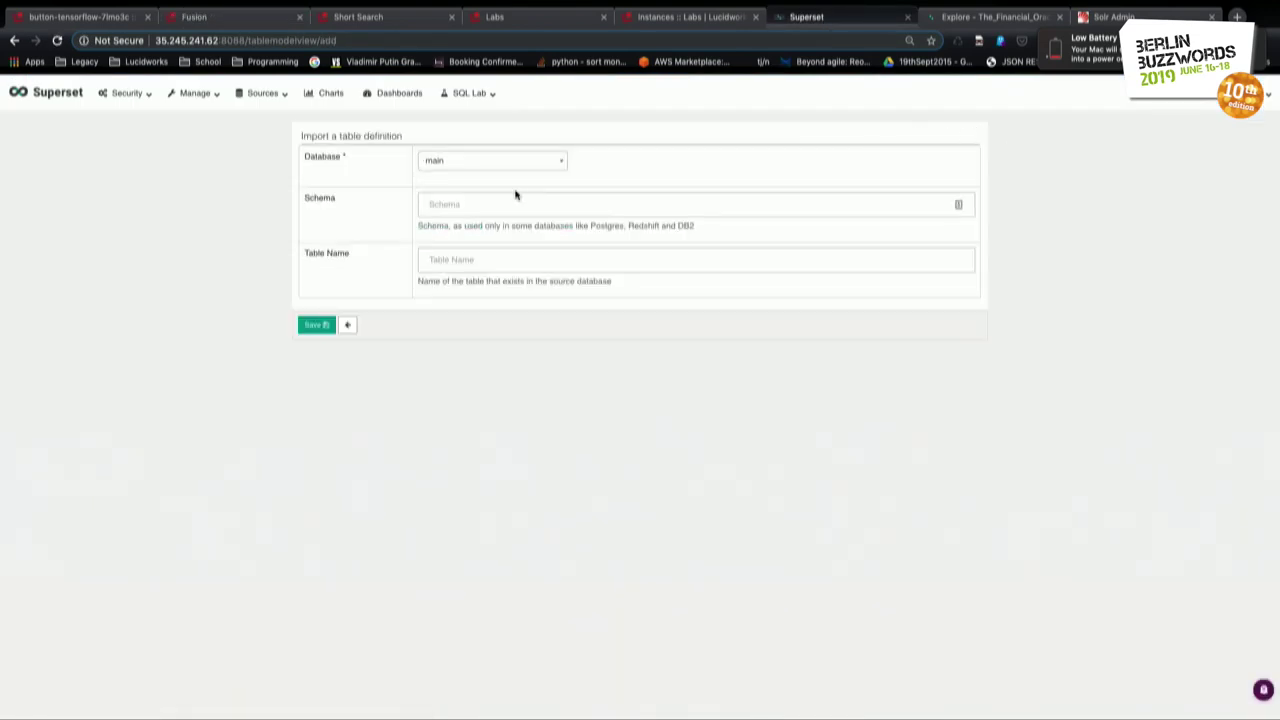
{"action": "left_click", "coordinate": [506, 202]}
{"action": "left_click", "coordinate": [490, 236]}
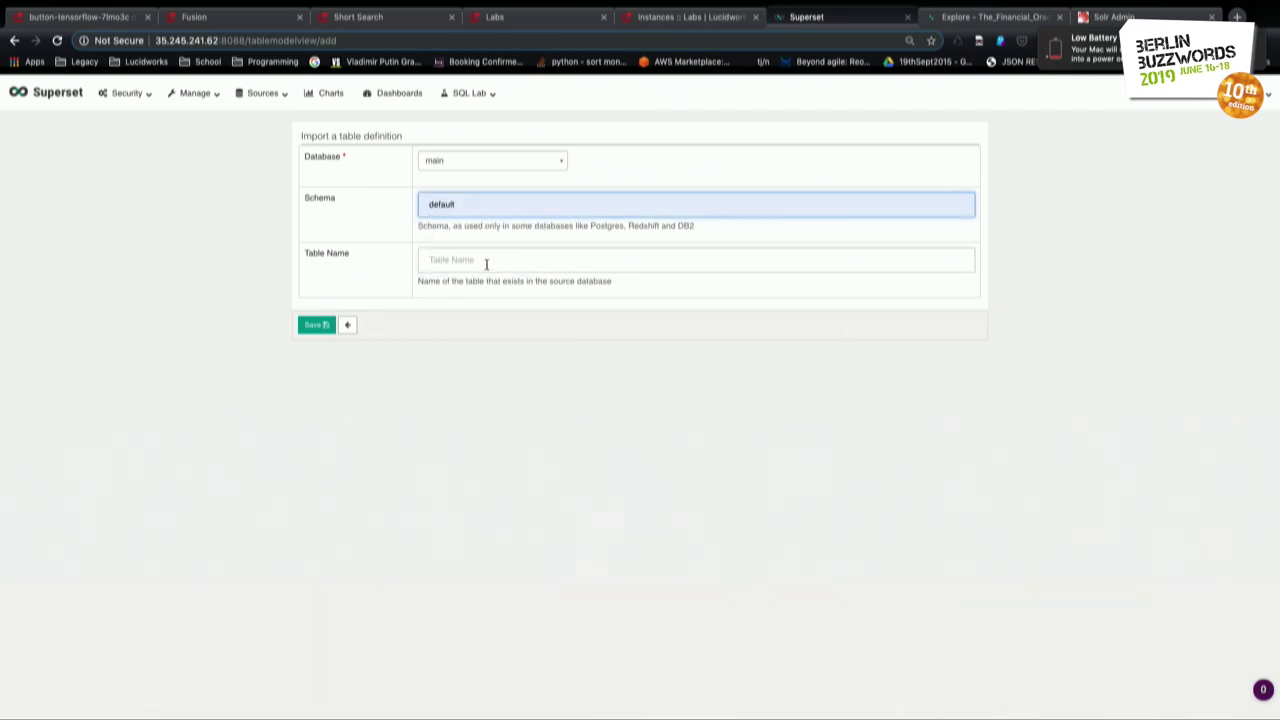
{"action": "left_click", "coordinate": [486, 262]}
{"action": "left_click", "coordinate": [467, 322]}
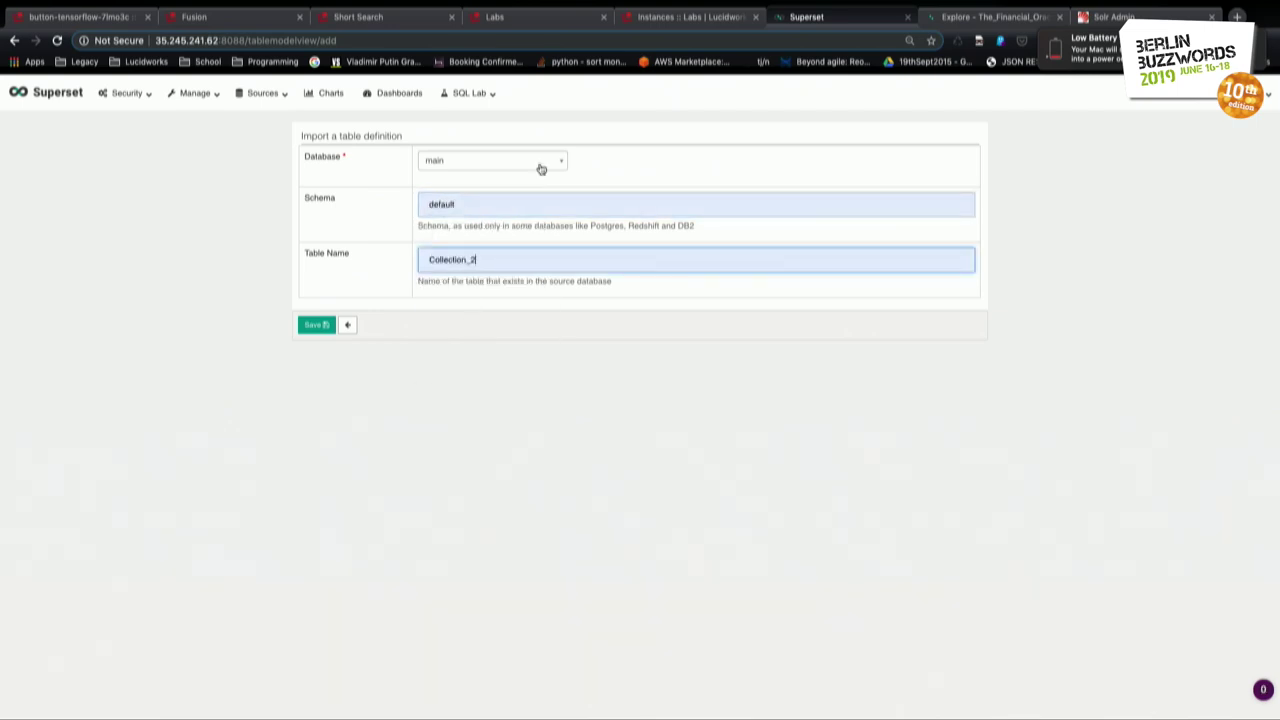
{"action": "left_click", "coordinate": [541, 169]}
{"action": "left_click", "coordinate": [486, 233]}
{"action": "left_click", "coordinate": [430, 259]}
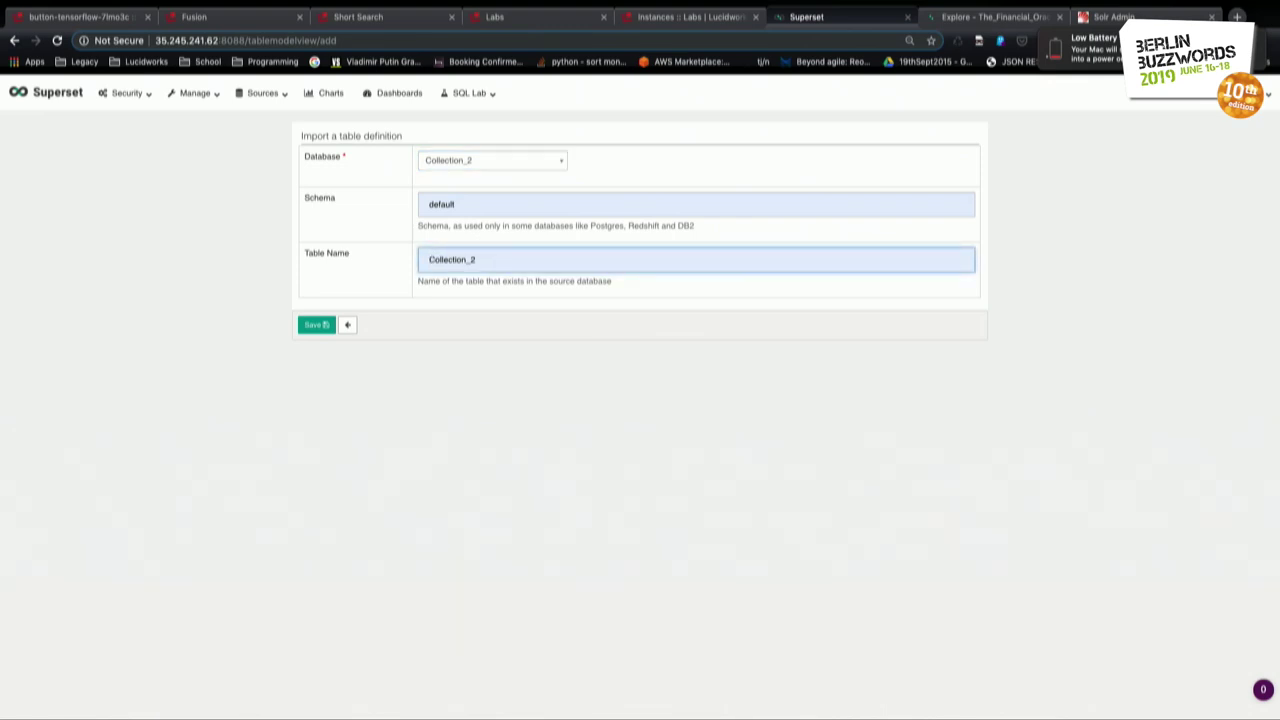
{"action": "left_click", "coordinate": [321, 331]}
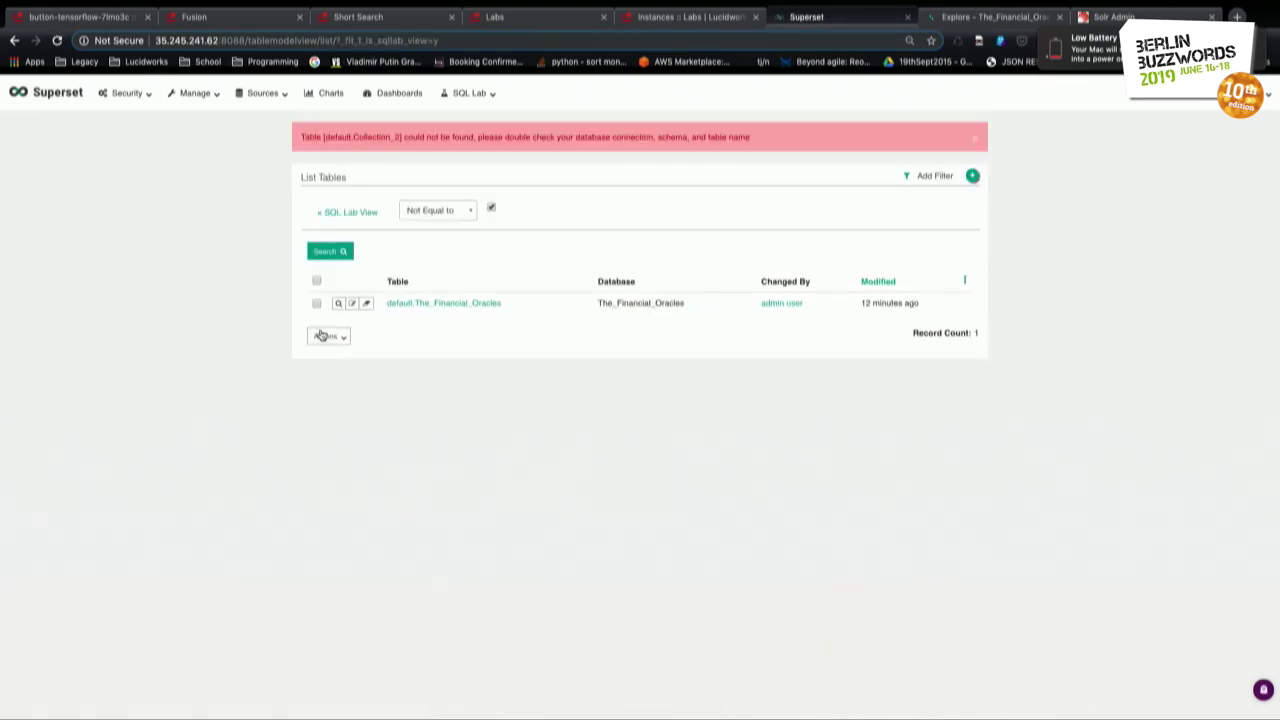
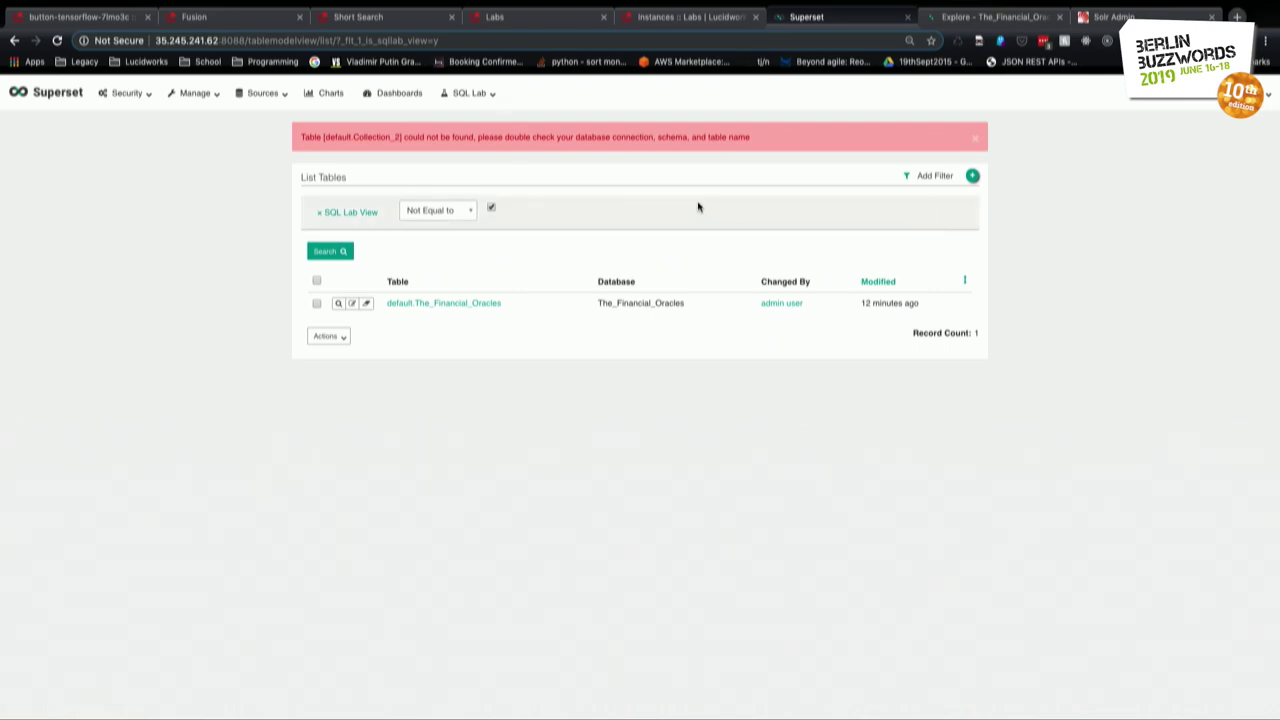
Try to import a table from database The_Financial_Oracles with schema default and table name Collection_2.
{"action": "left_click", "coordinate": [972, 175]}
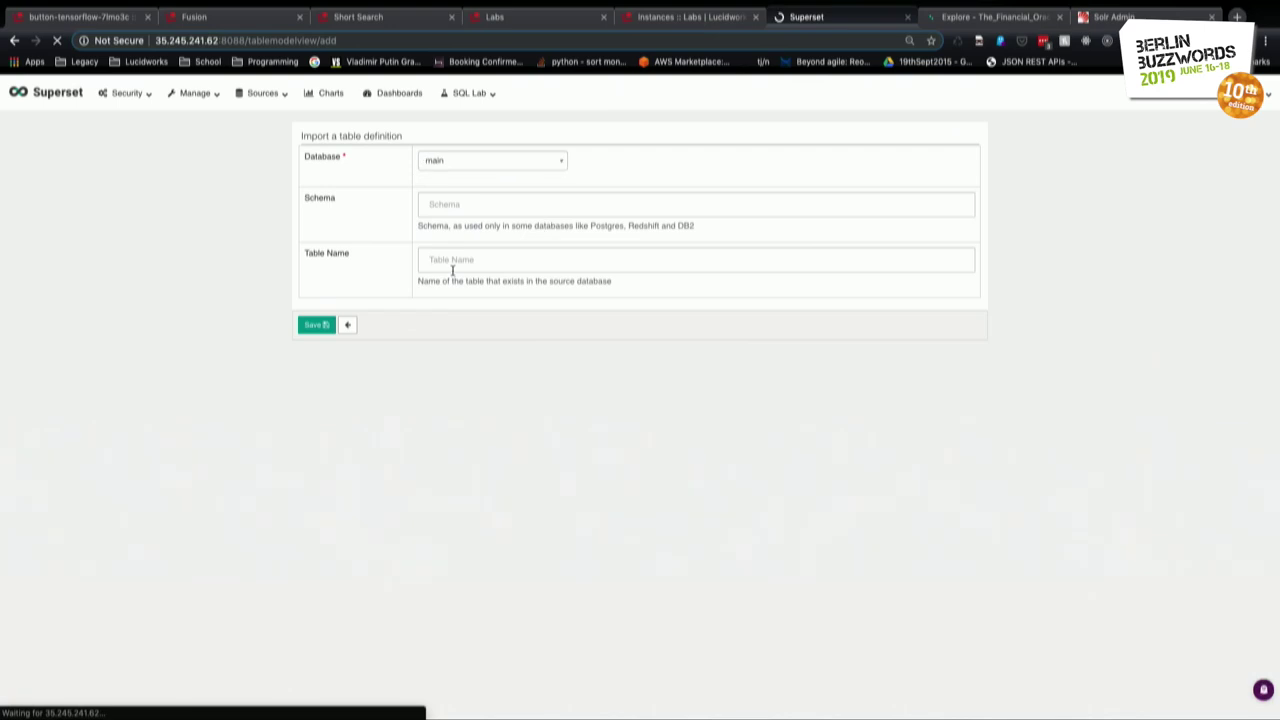
{"action": "left_click", "coordinate": [471, 166]}
{"action": "left_click", "coordinate": [470, 214]}
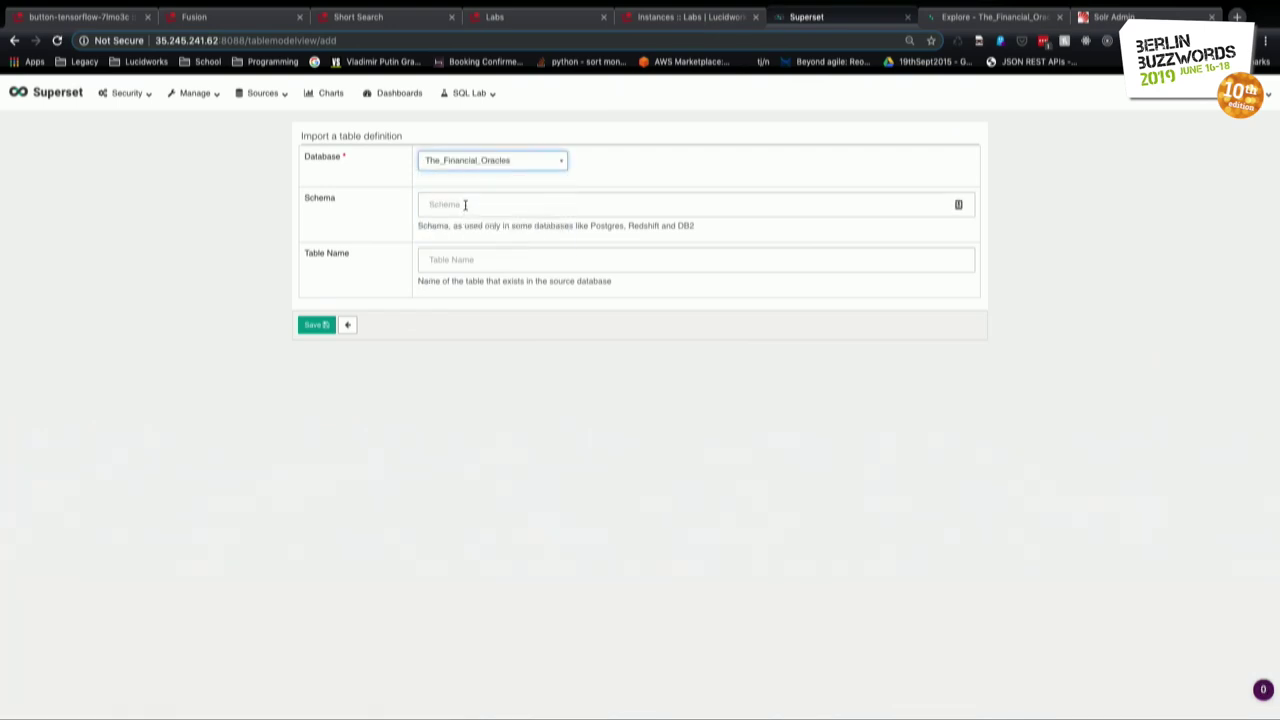
{"action": "left_click", "coordinate": [465, 205]}
{"action": "left_click", "coordinate": [456, 229]}
{"action": "left_click", "coordinate": [459, 253]}
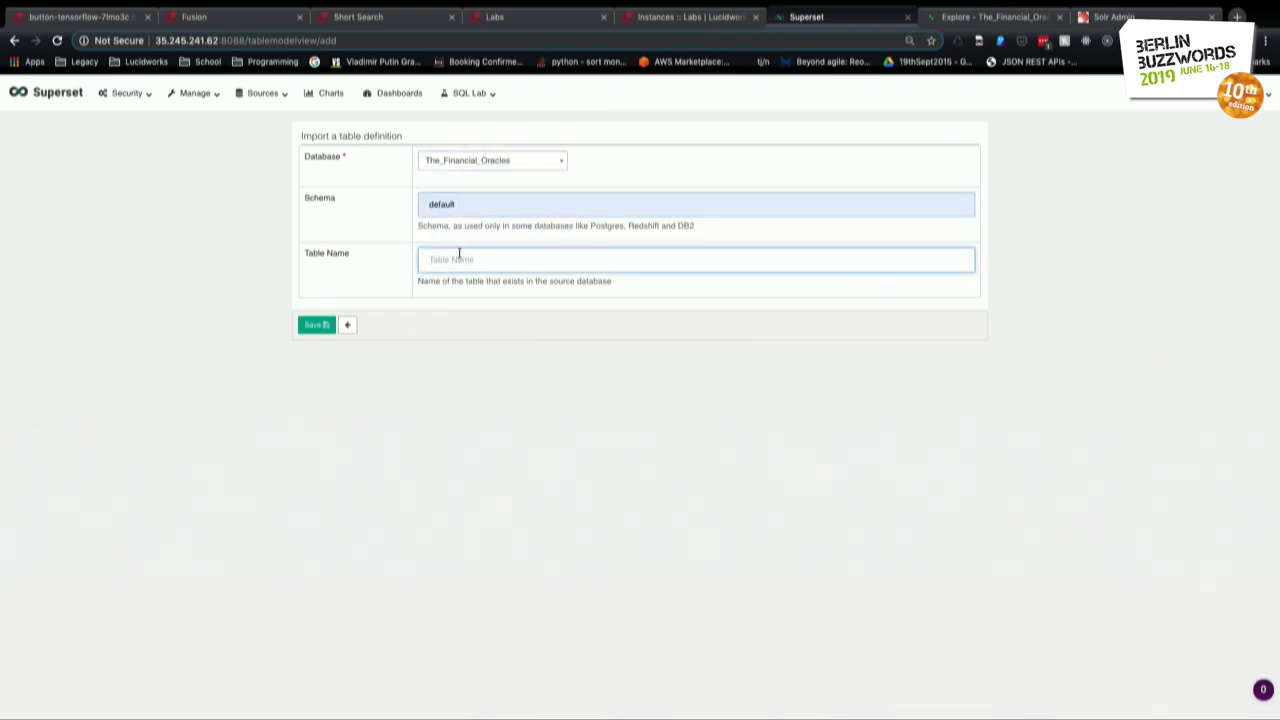
{"action": "type", "text": "Collection_2"}
{"action": "left_click", "coordinate": [316, 326]}
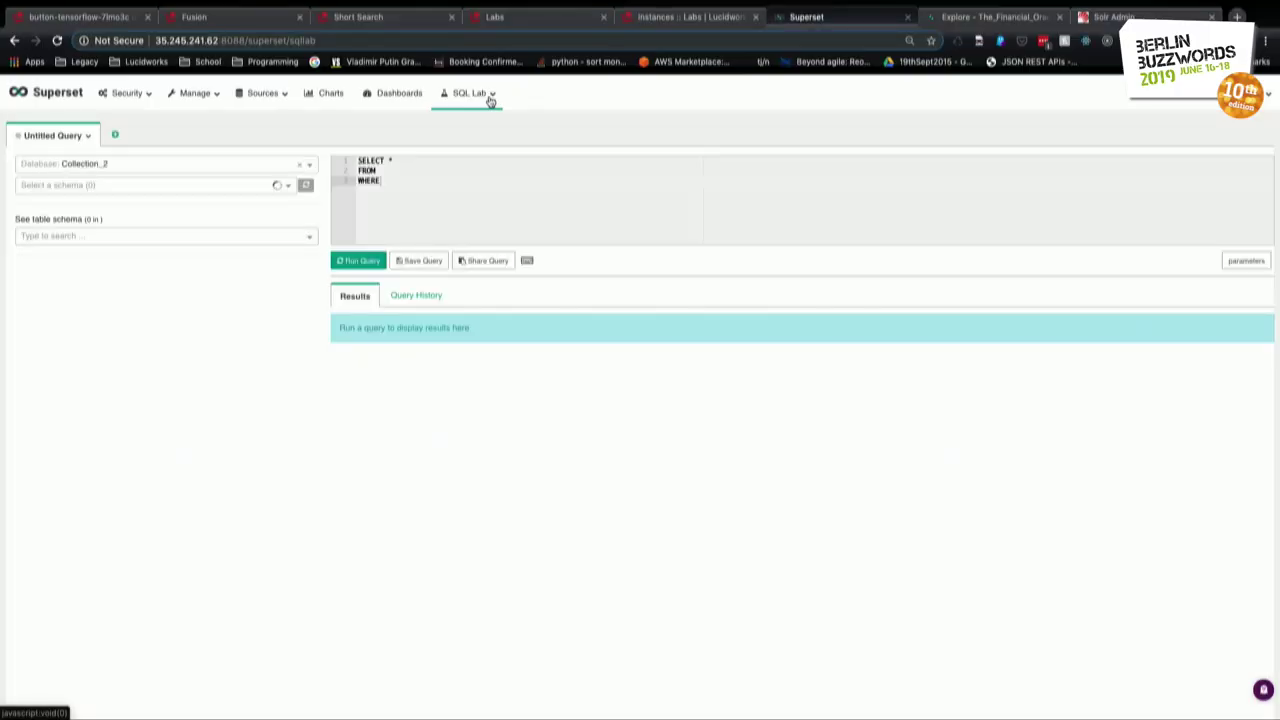
{"action": "left_click", "coordinate": [405, 167]}
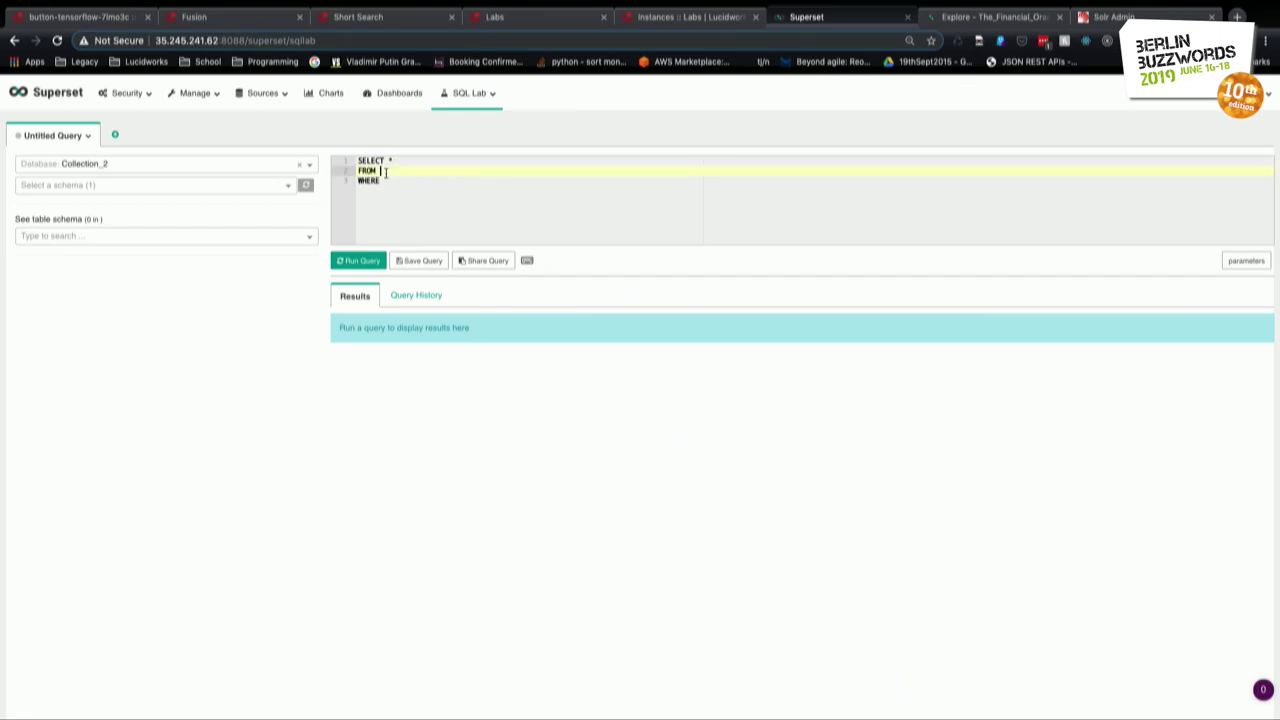
{"action": "key", "text": "ctrl+space"}
{"action": "key", "text": "Escape"}
{"action": "type", "text": "pr"}
{"action": "left_click", "coordinate": [495, 262]}
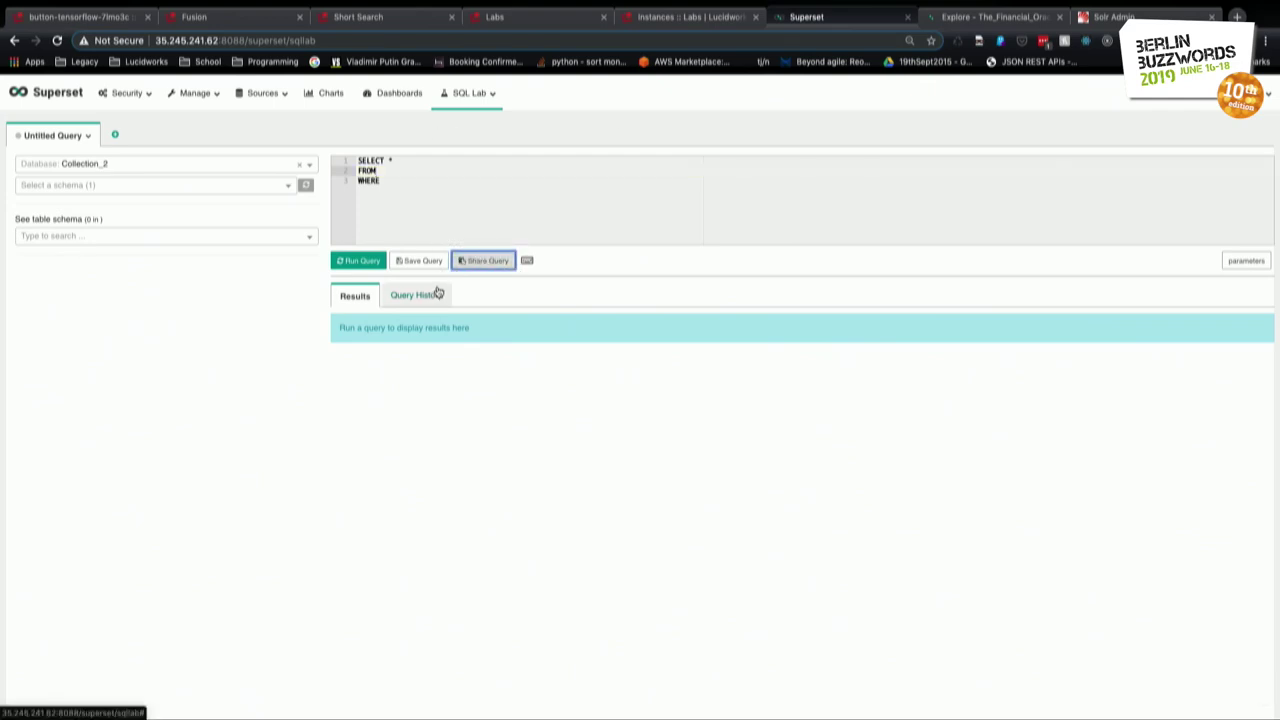
{"action": "mouse_move", "coordinate": [530, 261]}
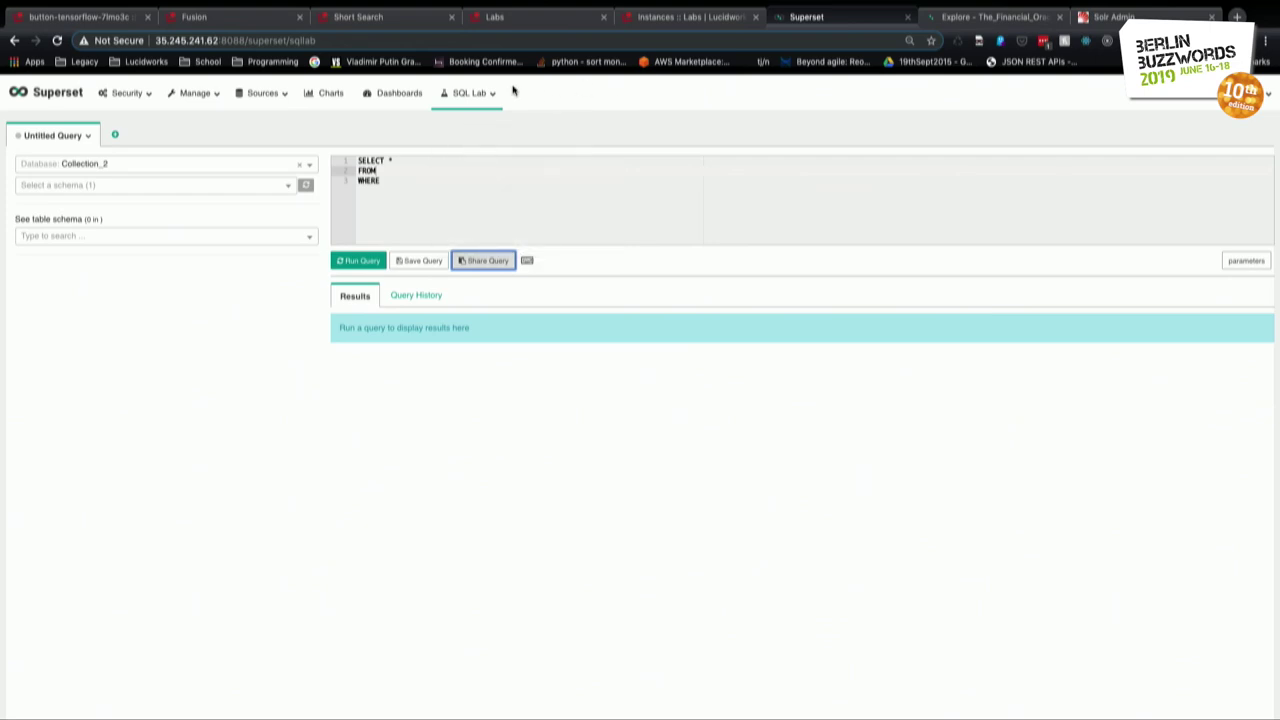
Switch the interface language to German and back to English.
{"action": "left_click", "coordinate": [1256, 93]}
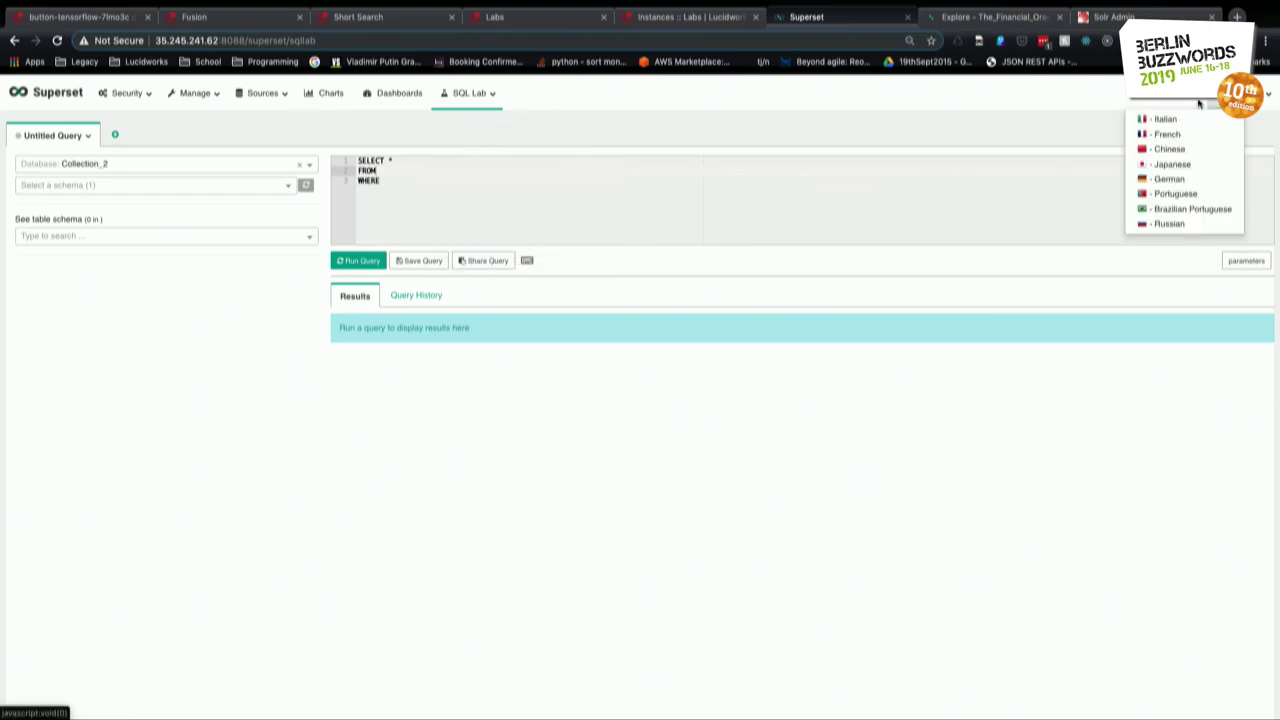
{"action": "left_click", "coordinate": [1188, 188]}
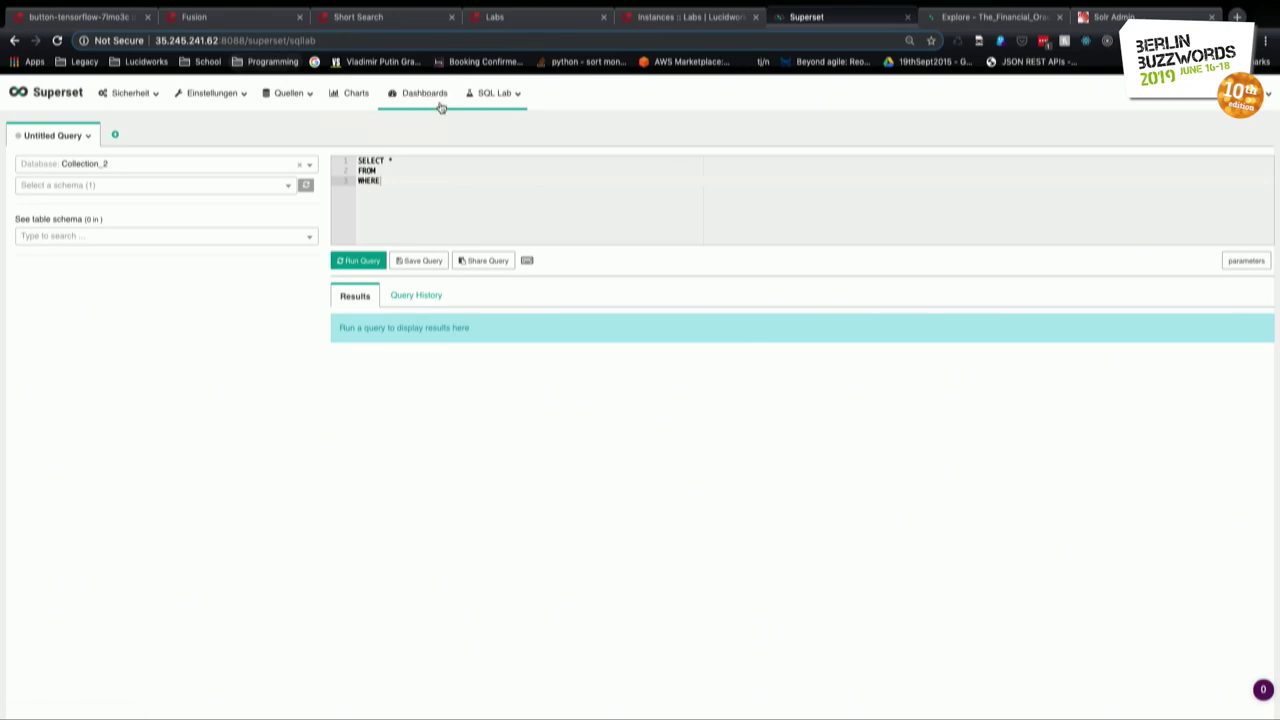
{"action": "left_click", "coordinate": [1252, 93]}
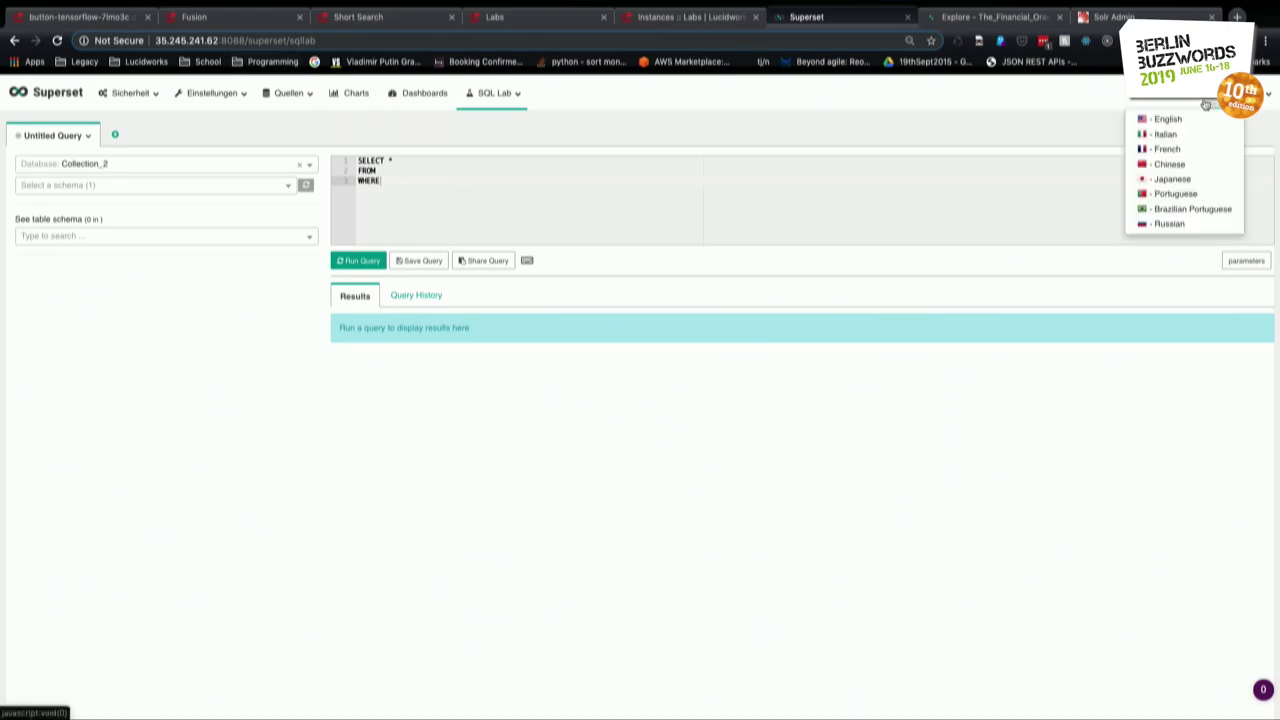
{"action": "left_click", "coordinate": [1183, 120]}
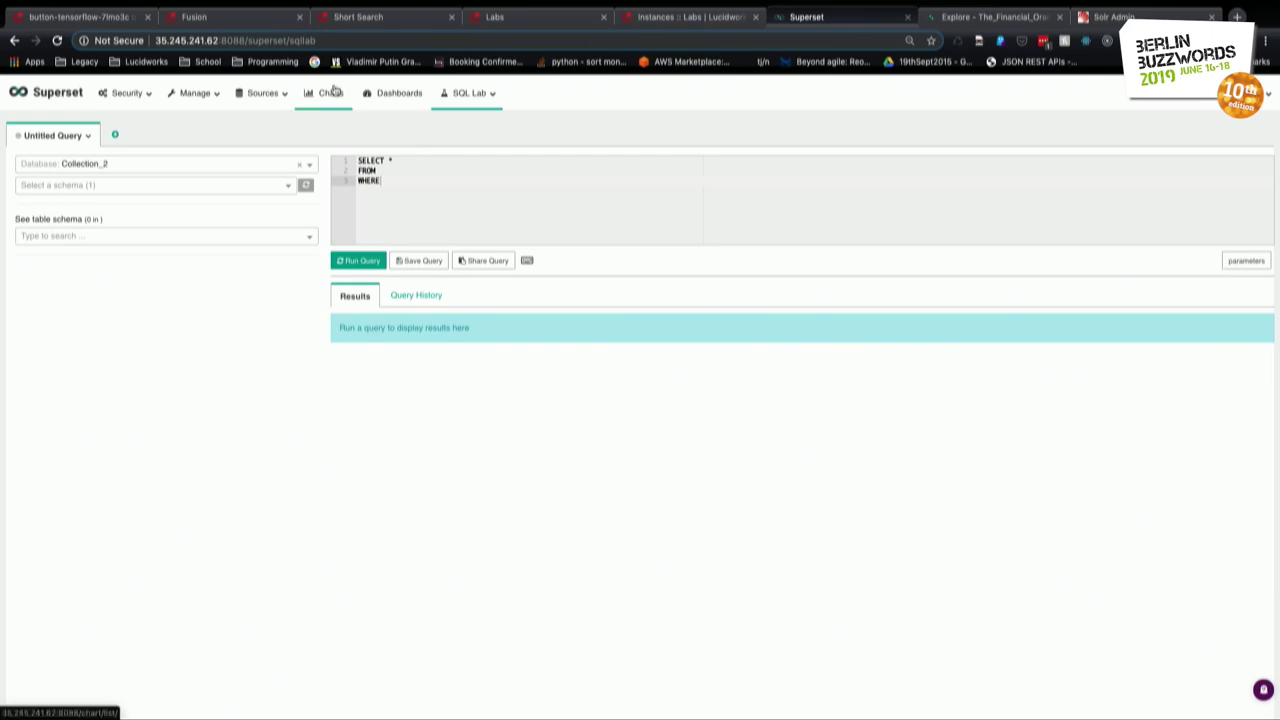
Start a new chart on the default.The_Financial_Oracles datasource and look through the available visualization types.
{"action": "left_click", "coordinate": [331, 92]}
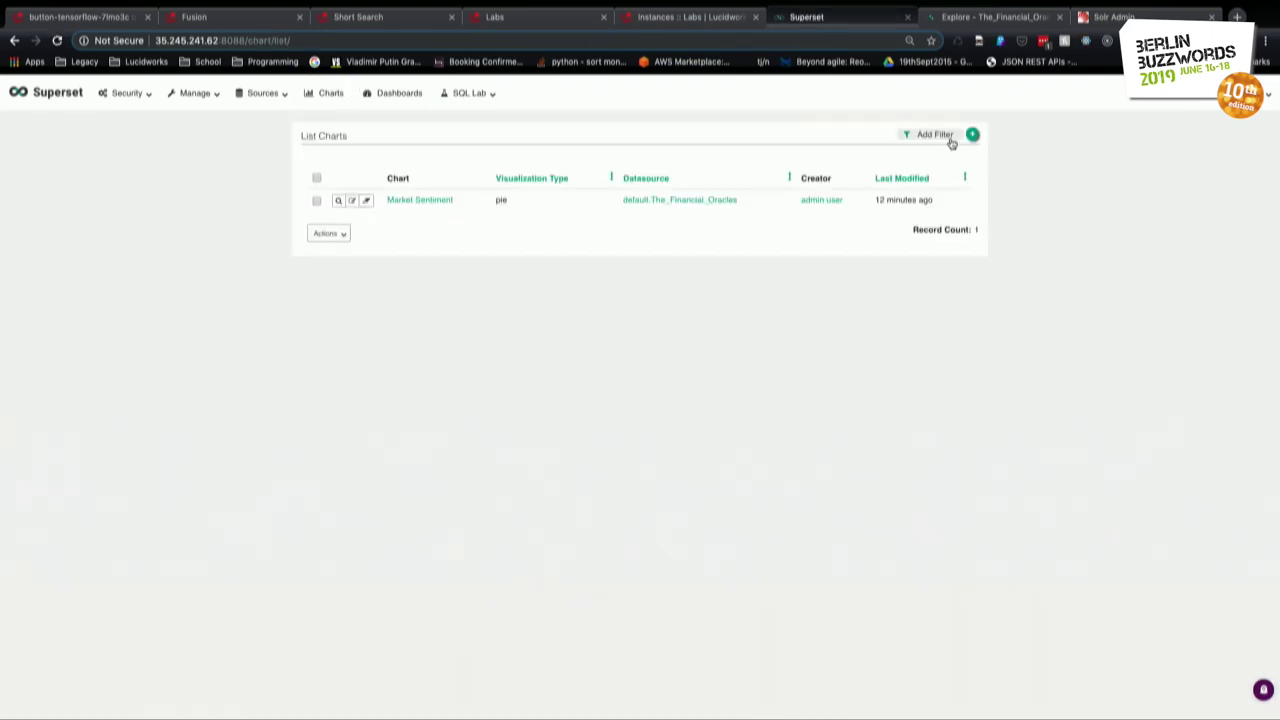
{"action": "left_click", "coordinate": [972, 135]}
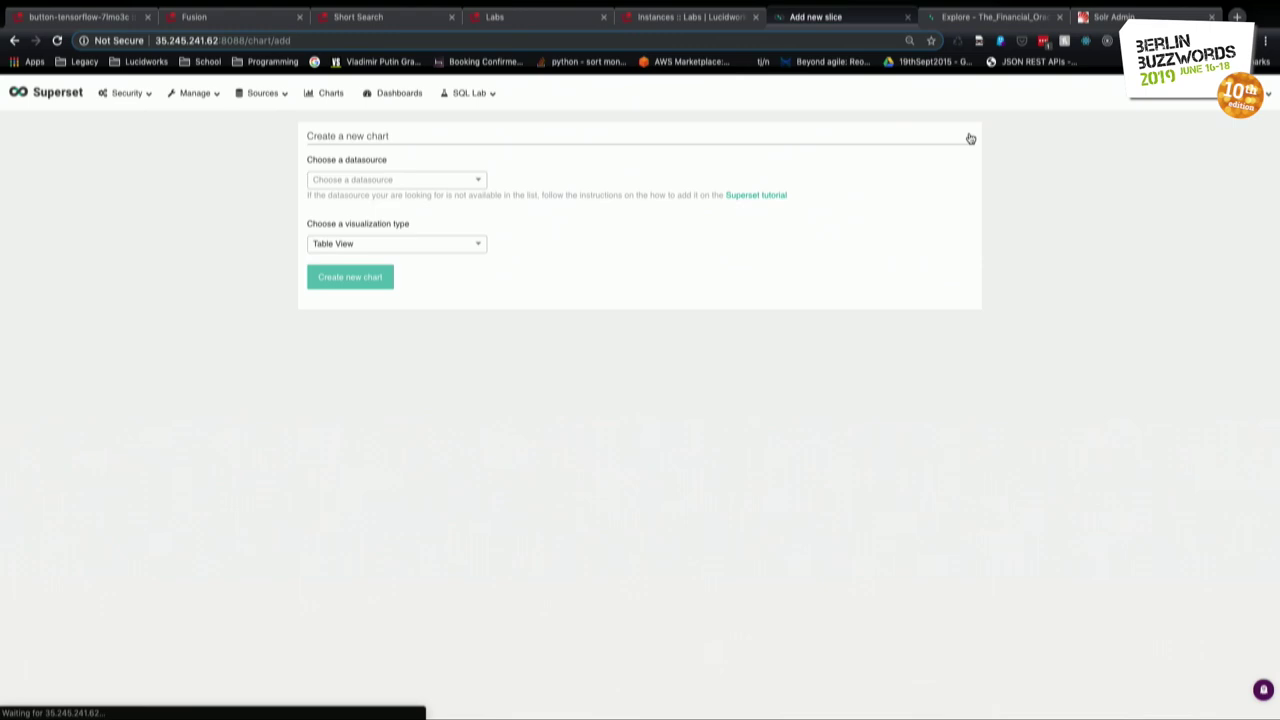
{"action": "left_click", "coordinate": [477, 186]}
{"action": "left_click", "coordinate": [442, 198]}
{"action": "left_click", "coordinate": [464, 240]}
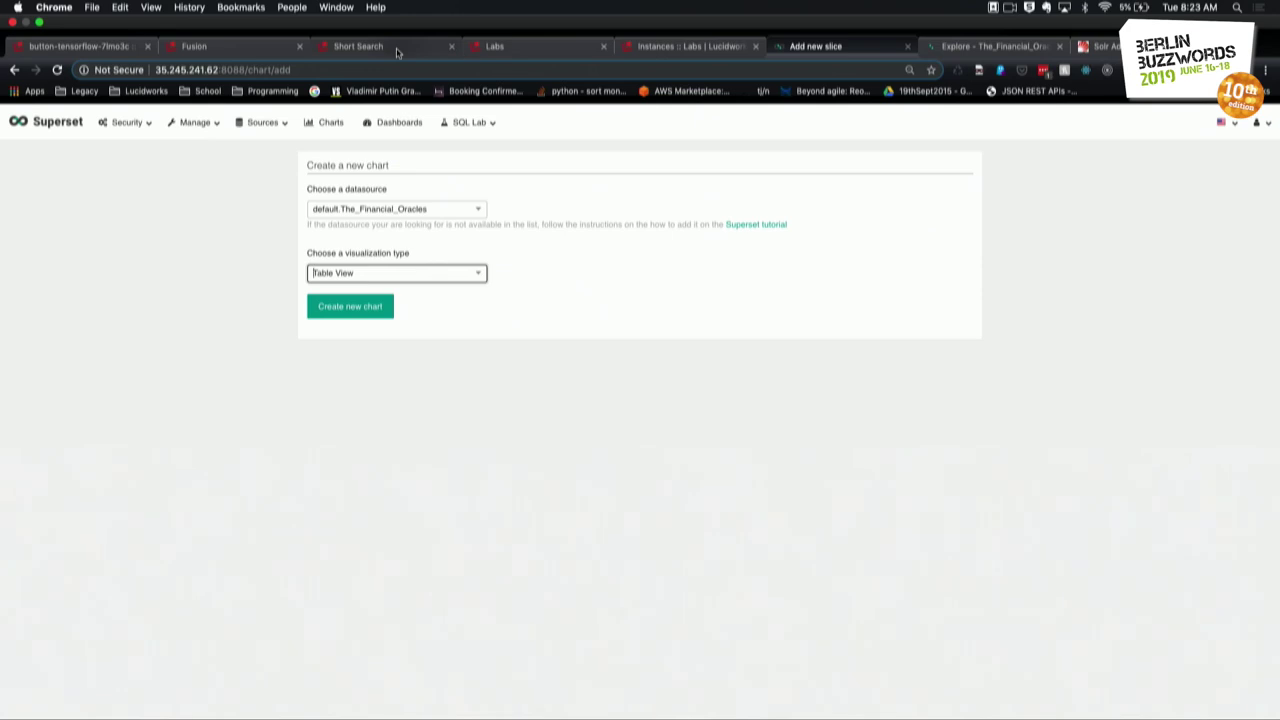
Bring up the Short Search results page, and switch to Keynote.
{"action": "left_click", "coordinate": [397, 52]}
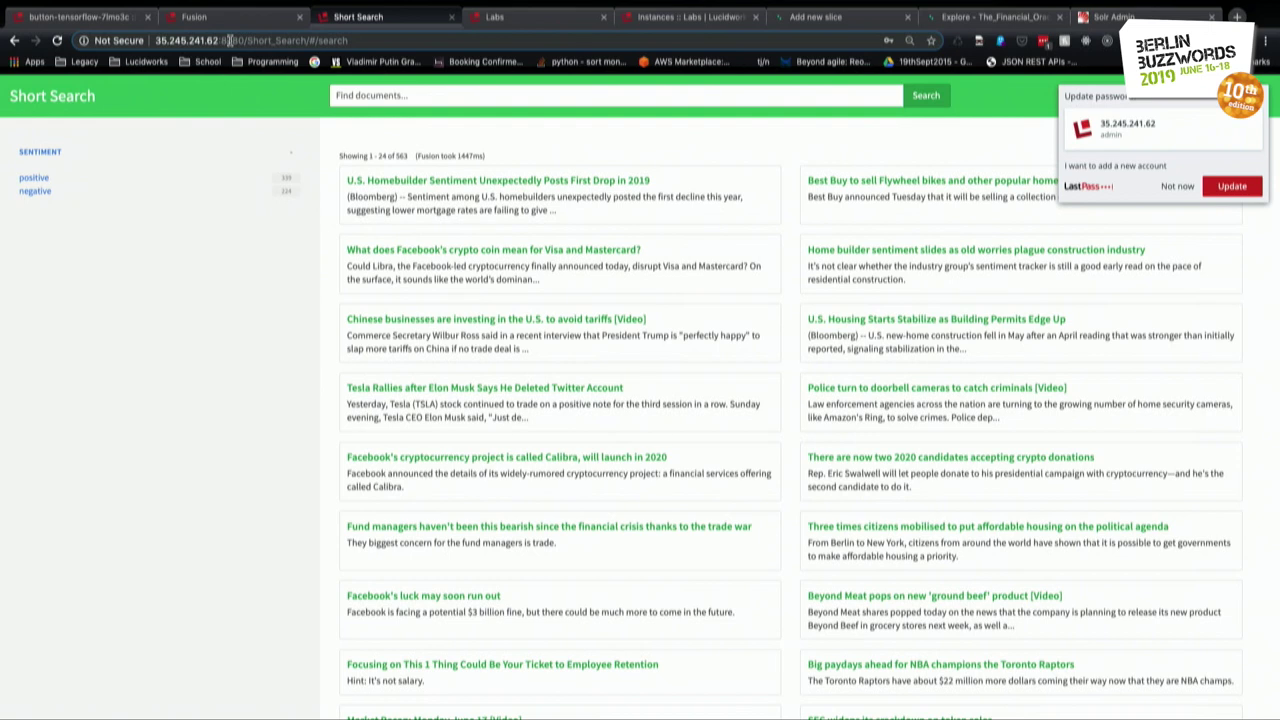
{"action": "key", "text": "super+Tab"}
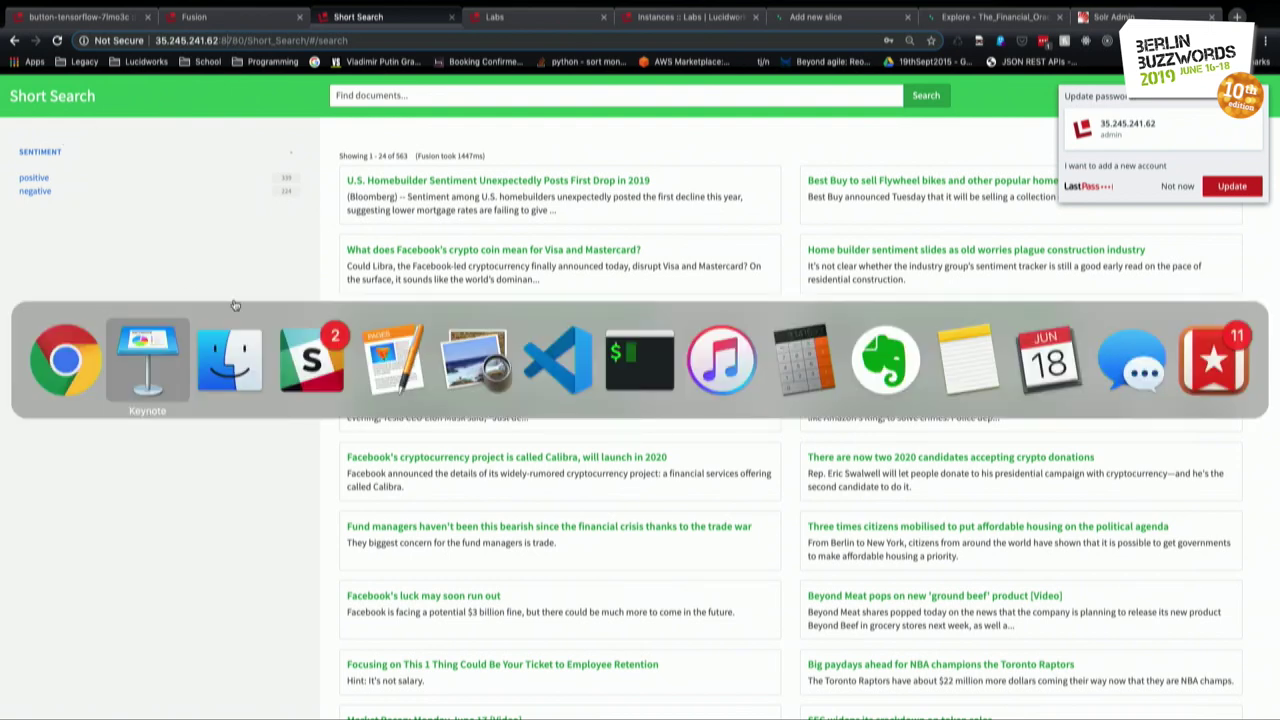